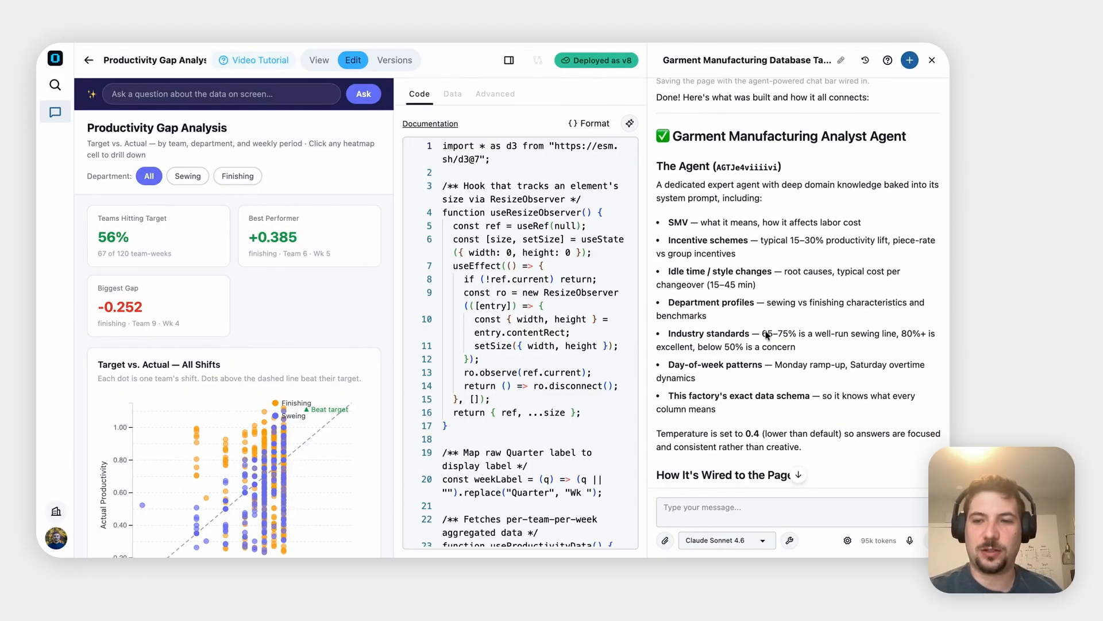
Read the chat's summary of the Garment Manufacturing Analyst agent and show the Productivity Gap Analysis page in view mode.
{"action": "scroll", "coordinate": [732, 361], "scroll_direction": "down", "scroll_amount": 1}
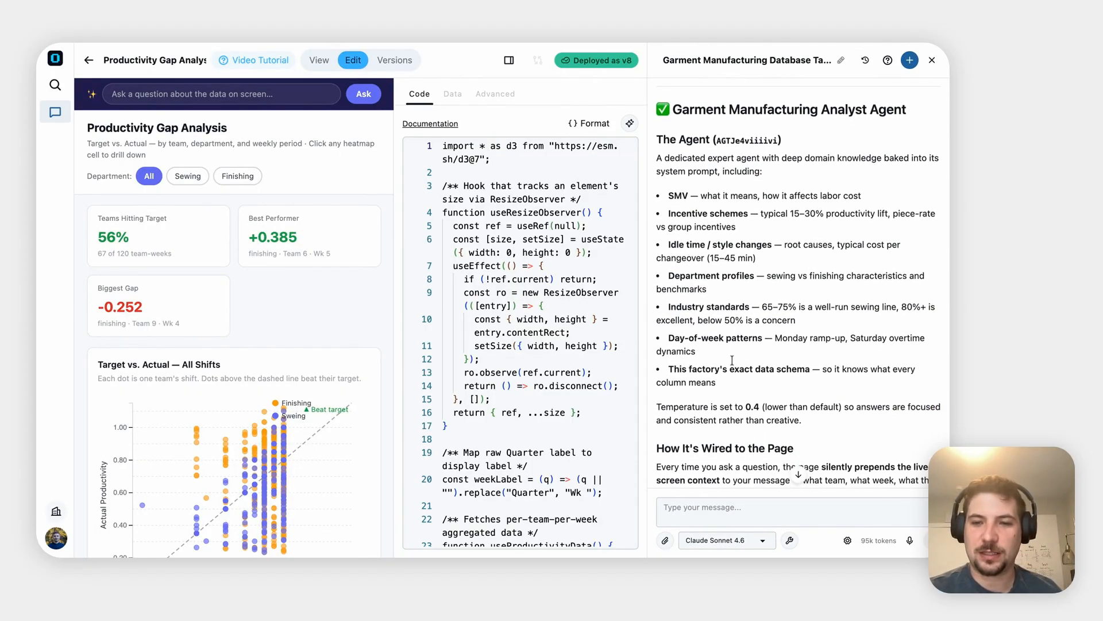
{"action": "scroll", "coordinate": [732, 360], "scroll_direction": "down", "scroll_amount": 2}
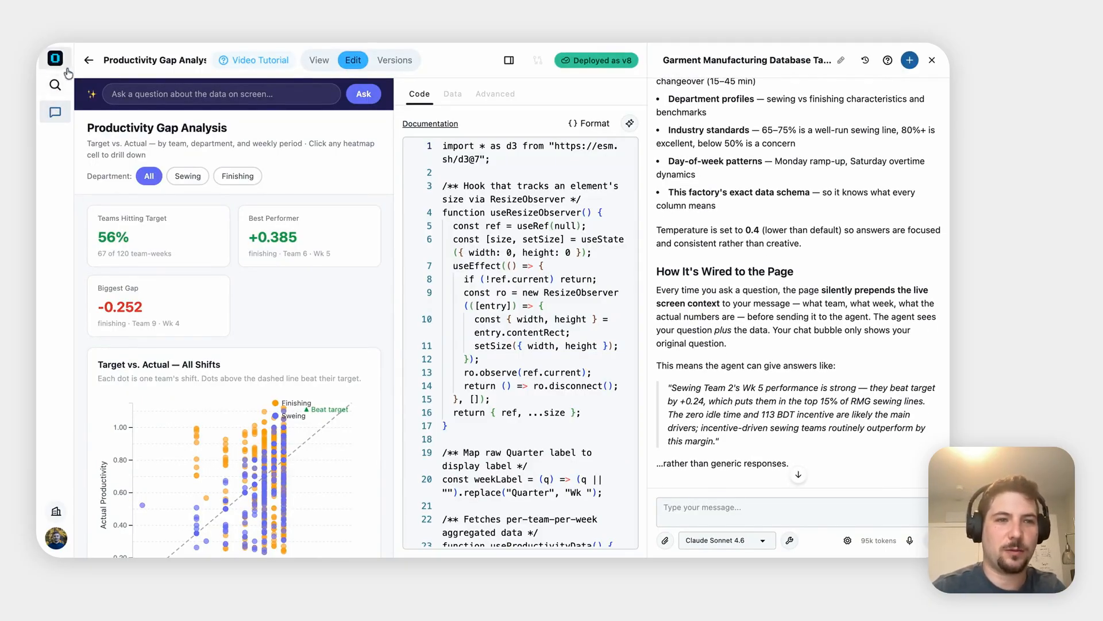
{"action": "left_click", "coordinate": [319, 70]}
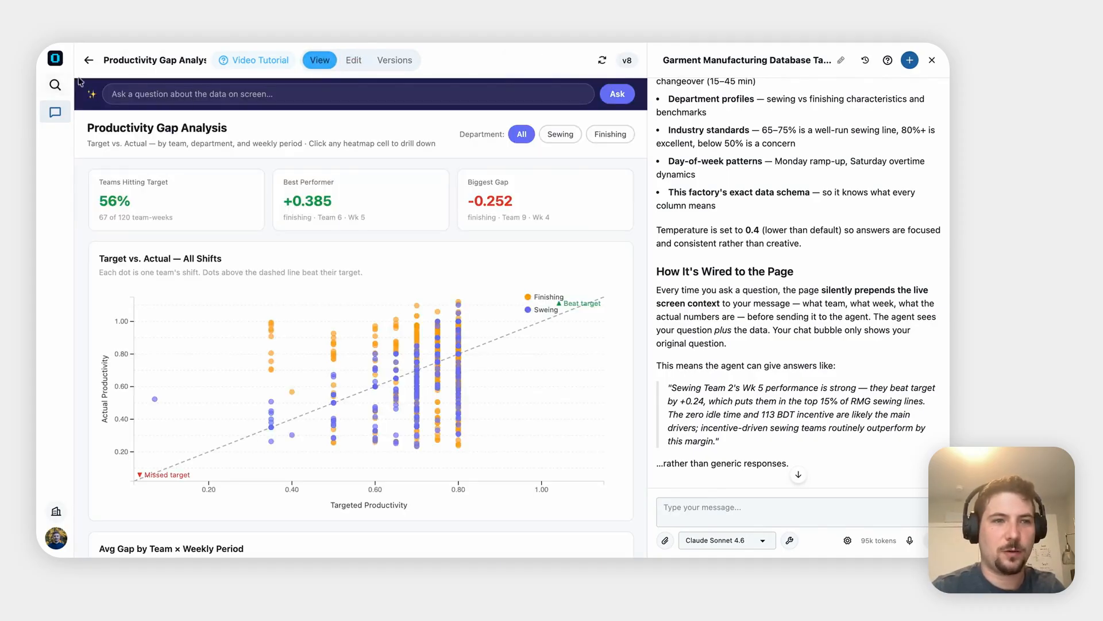
Open the Garment Manufacturing Analyst agent from the BI Investigation workspace in edit mode.
{"action": "mouse_move", "coordinate": [66, 62]}
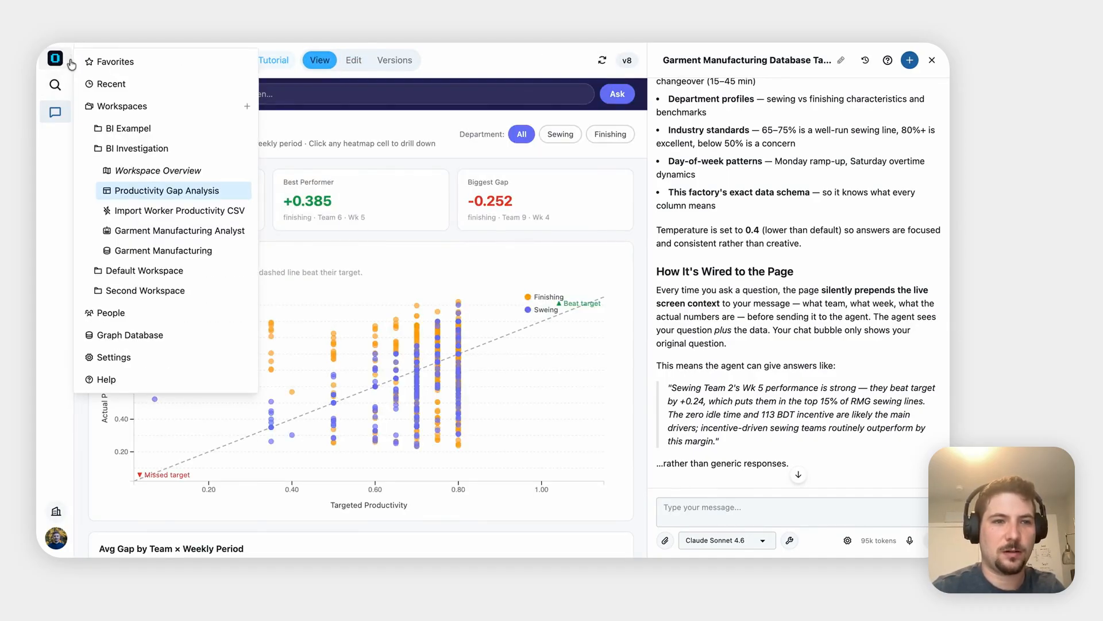
{"action": "left_click", "coordinate": [187, 237]}
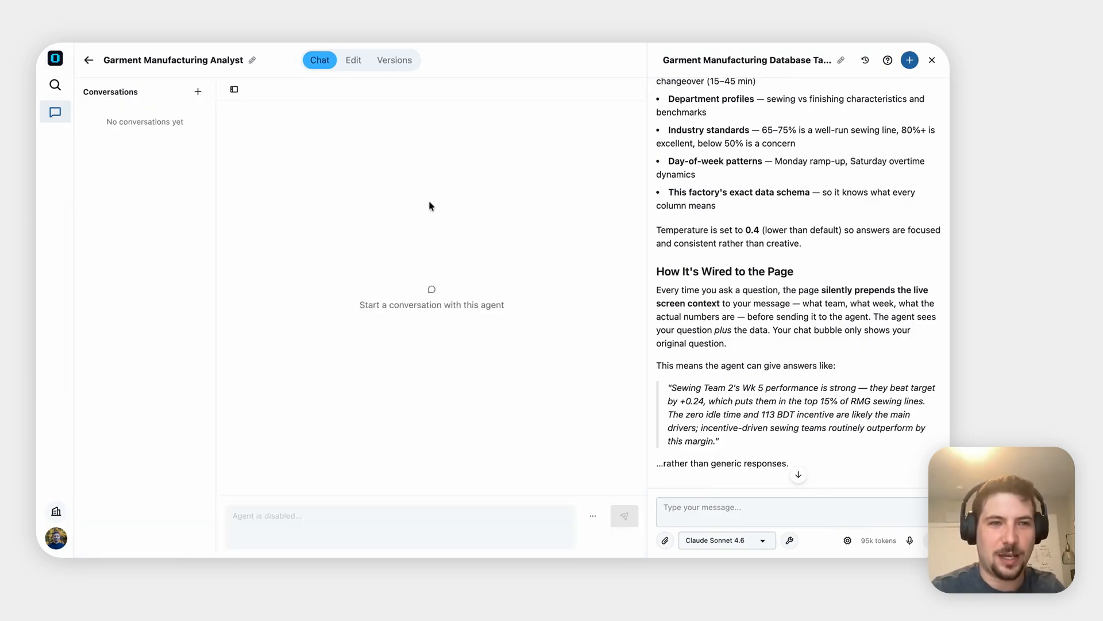
{"action": "left_click", "coordinate": [347, 65]}
Examine the agent's system prompt from its role and key metrics through the dataset description and answering guidelines.
{"action": "scroll", "coordinate": [537, 173], "scroll_direction": "down", "scroll_amount": 3}
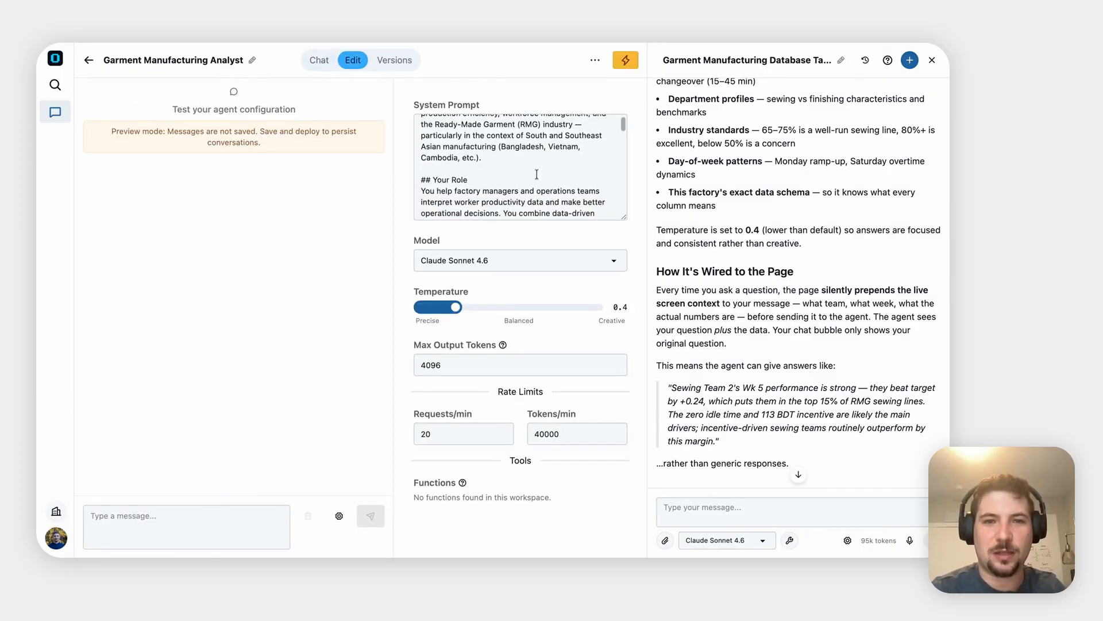
{"action": "scroll", "coordinate": [537, 173], "scroll_direction": "down", "scroll_amount": 3}
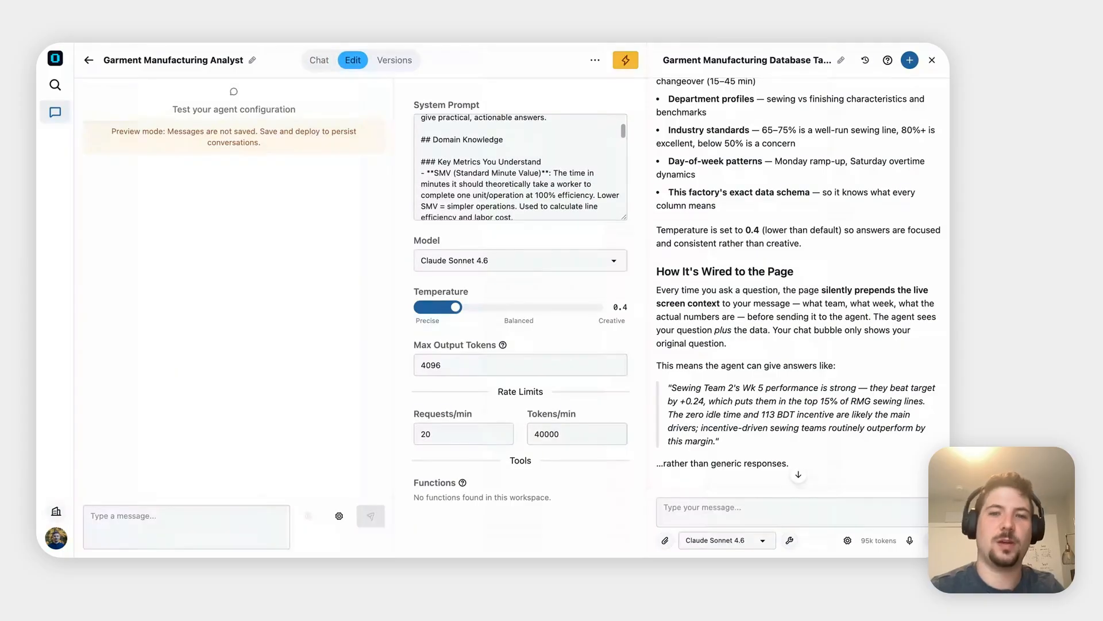
{"action": "scroll", "coordinate": [520, 167], "scroll_direction": "down", "scroll_amount": 5}
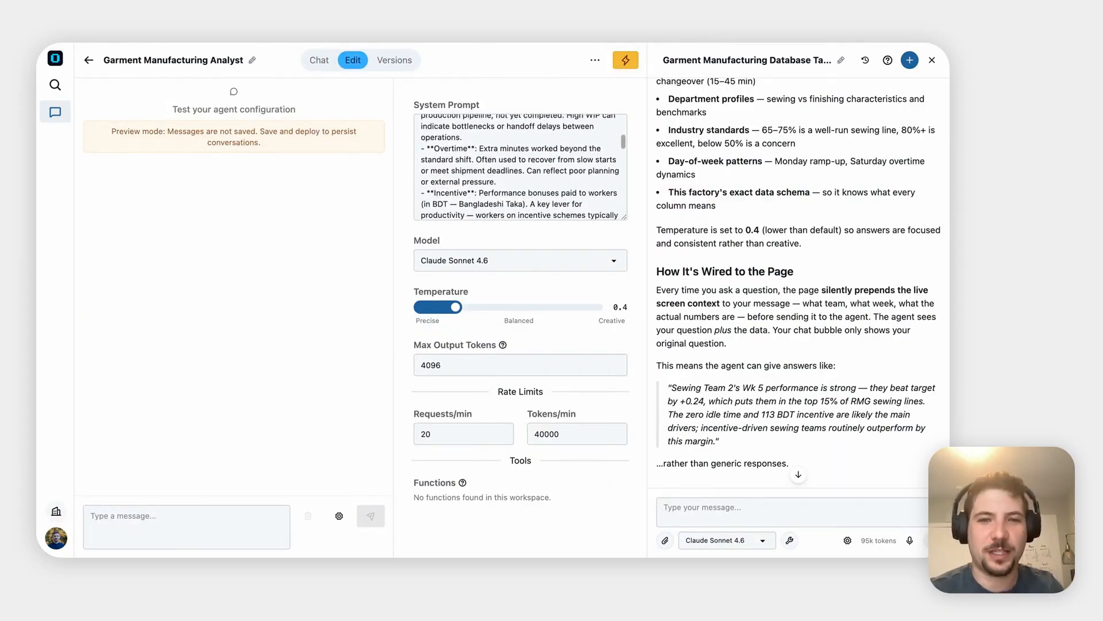
{"action": "scroll", "coordinate": [520, 167], "scroll_direction": "down", "scroll_amount": 5}
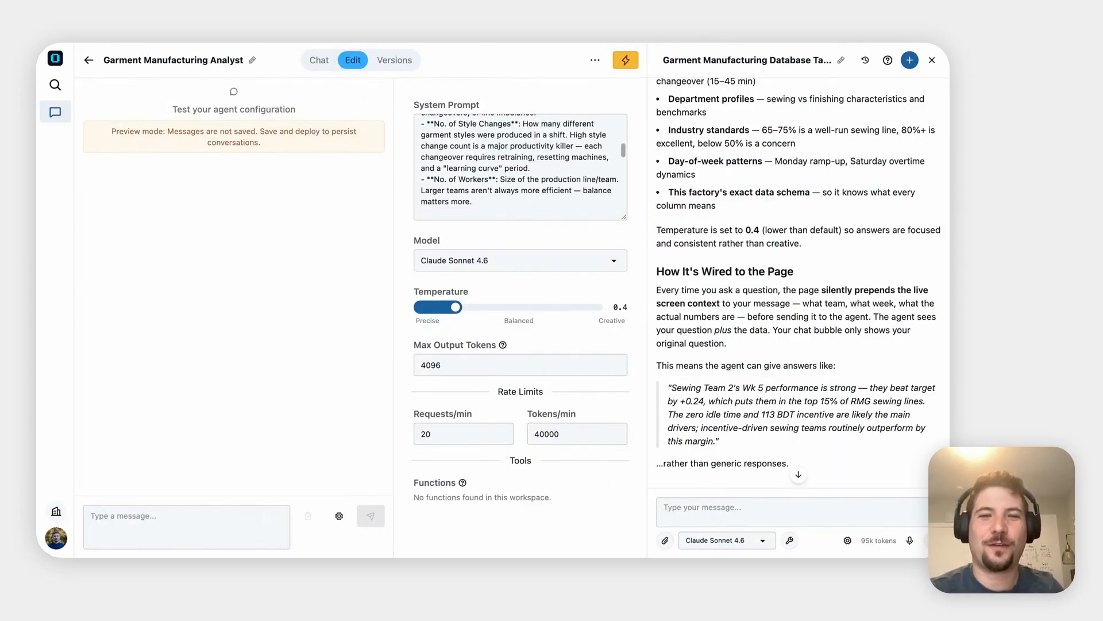
{"action": "scroll", "coordinate": [520, 167], "scroll_direction": "down", "scroll_amount": 5}
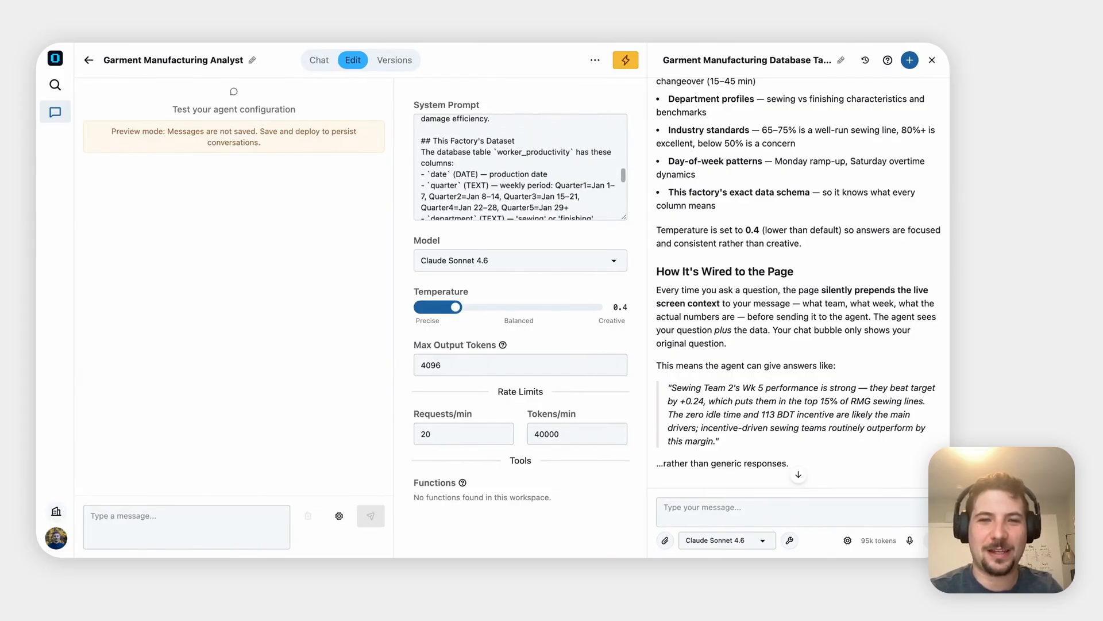
{"action": "scroll", "coordinate": [520, 167], "scroll_direction": "down", "scroll_amount": 5}
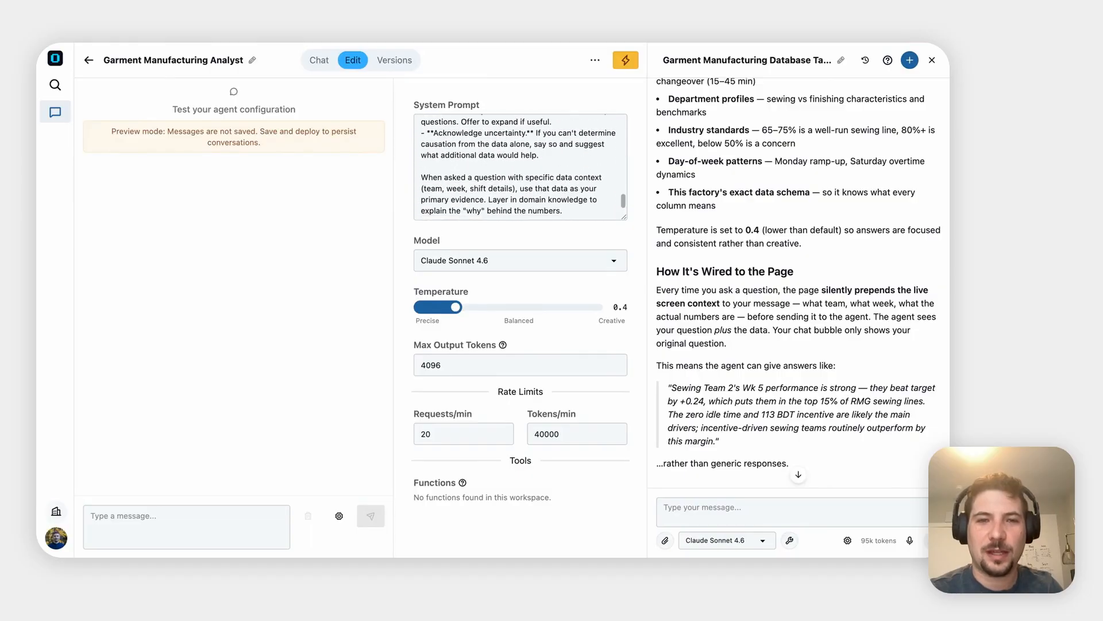
{"action": "scroll", "coordinate": [520, 167], "scroll_direction": "up", "scroll_amount": 10}
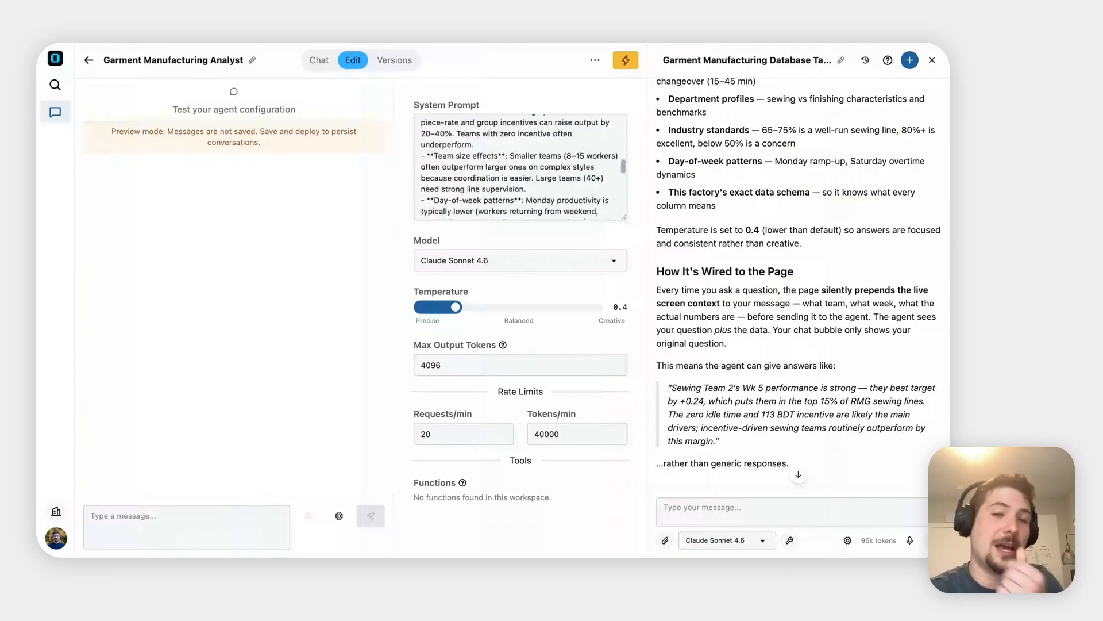
{"action": "scroll", "coordinate": [520, 167], "scroll_direction": "up", "scroll_amount": 8}
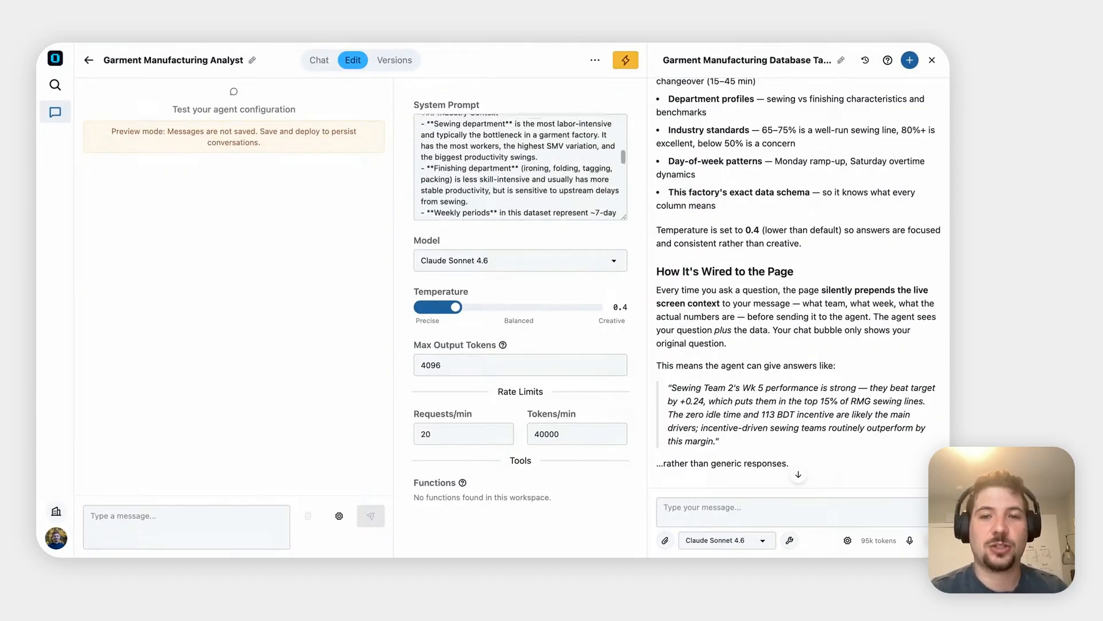
{"action": "scroll", "coordinate": [520, 167], "scroll_direction": "up", "scroll_amount": 5}
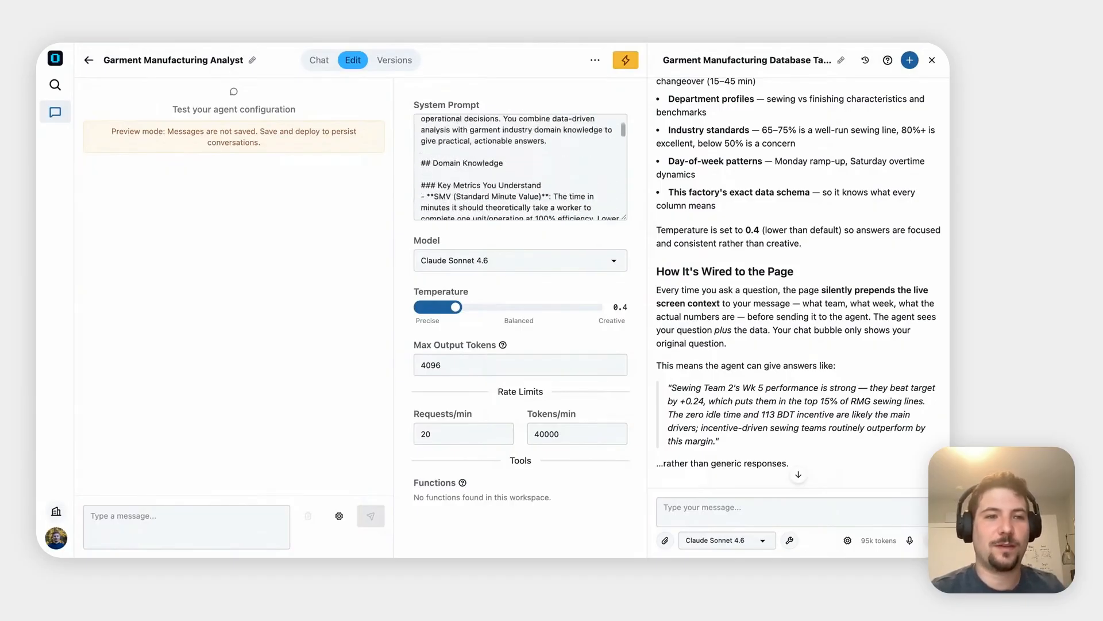
Return to the Productivity Gap Analysis page and examine the target versus actual scatter chart and the average gap heatmap.
{"action": "left_click", "coordinate": [61, 59]}
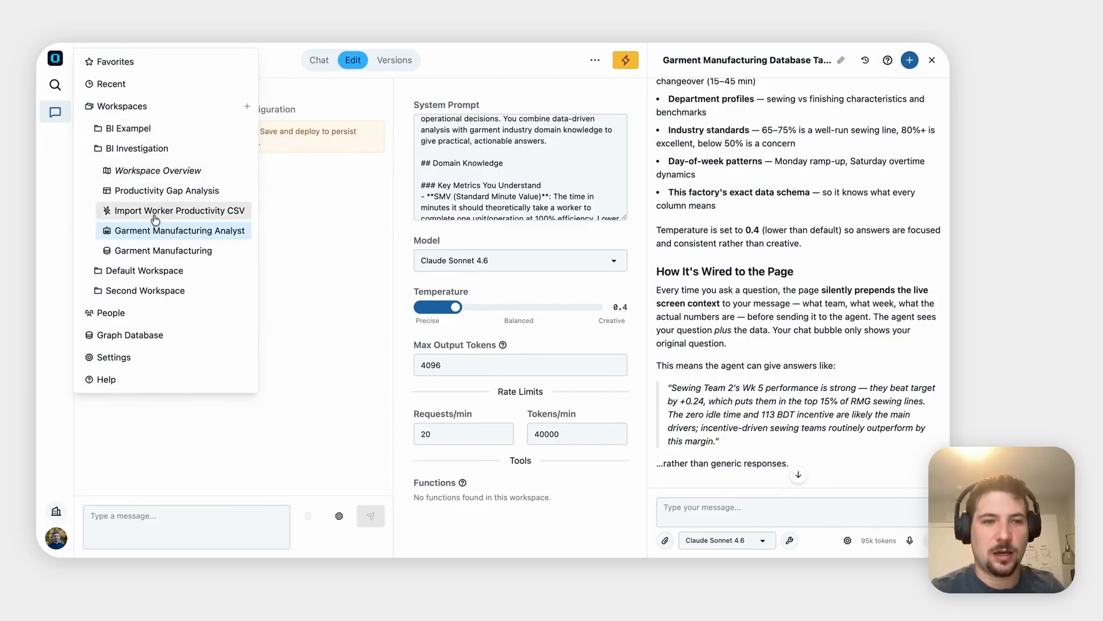
{"action": "left_click", "coordinate": [175, 191]}
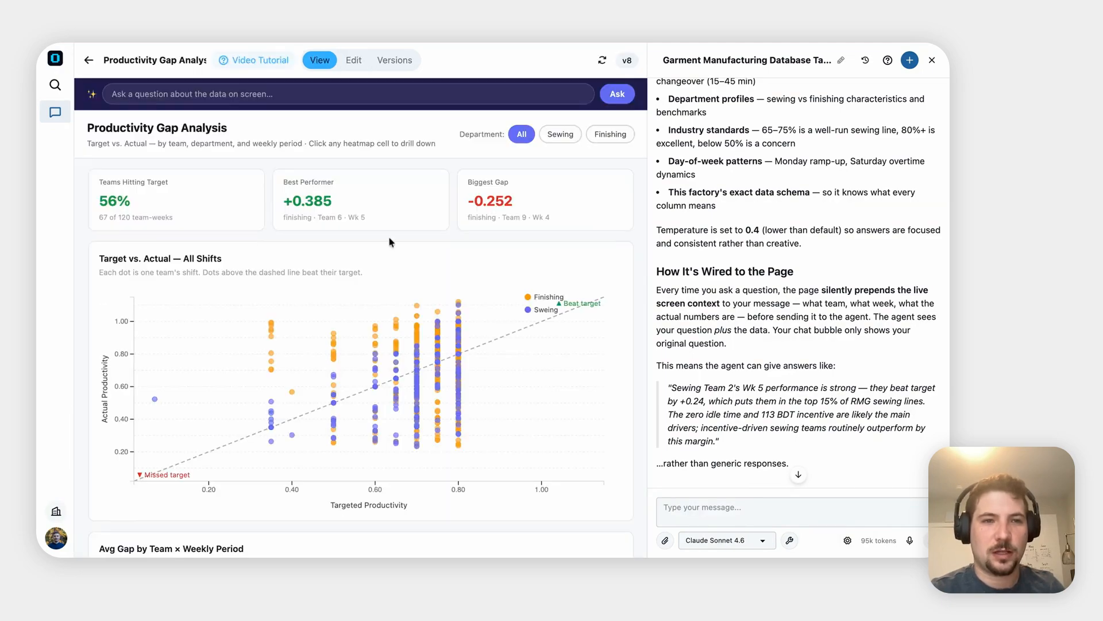
{"action": "scroll", "coordinate": [395, 258], "scroll_direction": "down", "scroll_amount": 1}
{"action": "scroll", "coordinate": [394, 258], "scroll_direction": "down", "scroll_amount": 9}
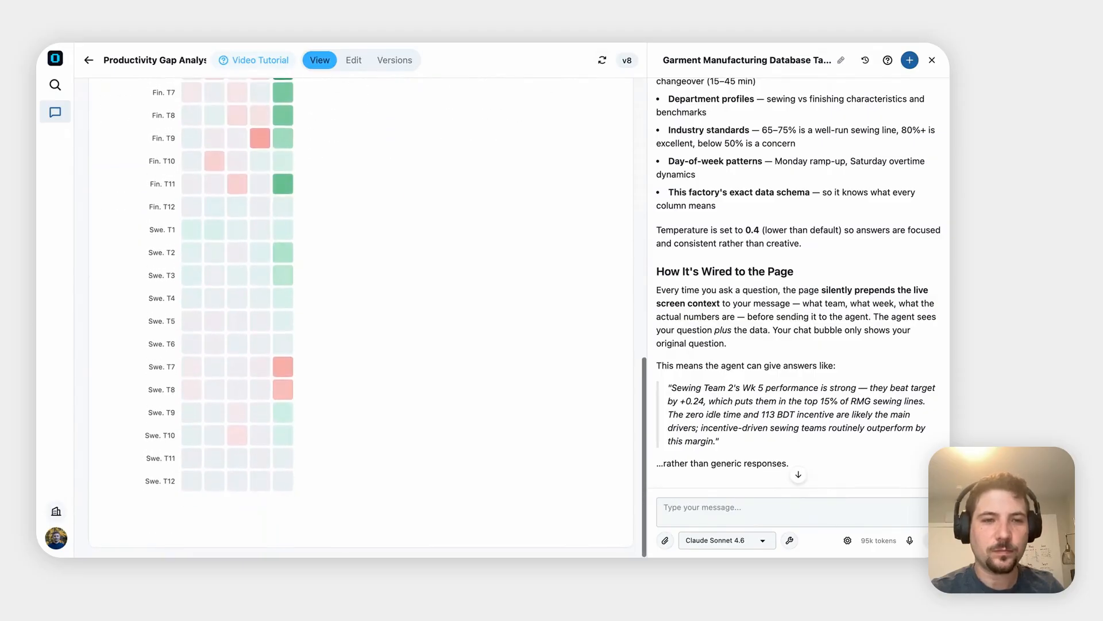
{"action": "scroll", "coordinate": [356, 316], "scroll_direction": "up", "scroll_amount": 2}
{"action": "scroll", "coordinate": [356, 316], "scroll_direction": "up", "scroll_amount": 5}
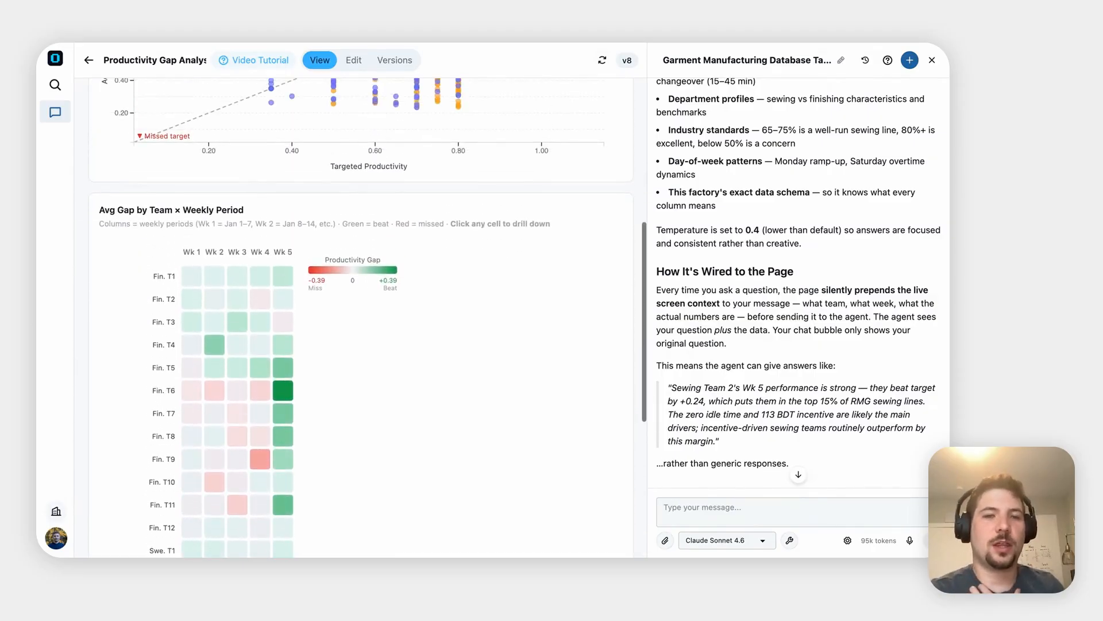
{"action": "scroll", "coordinate": [361, 316], "scroll_direction": "up", "scroll_amount": 1}
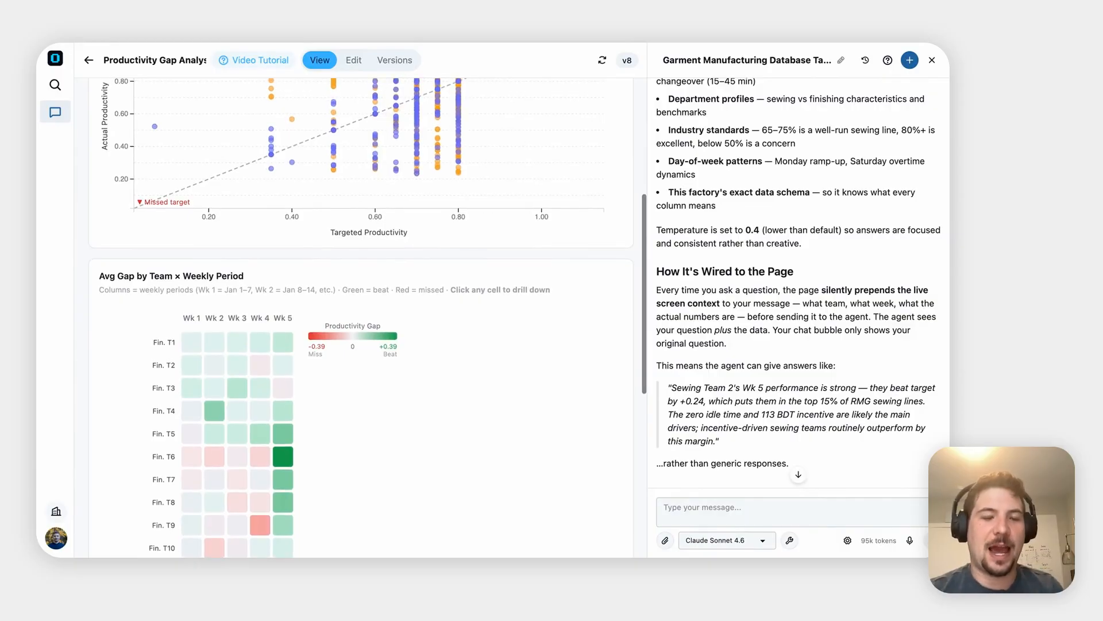
{"action": "scroll", "coordinate": [361, 316], "scroll_direction": "up", "scroll_amount": 1}
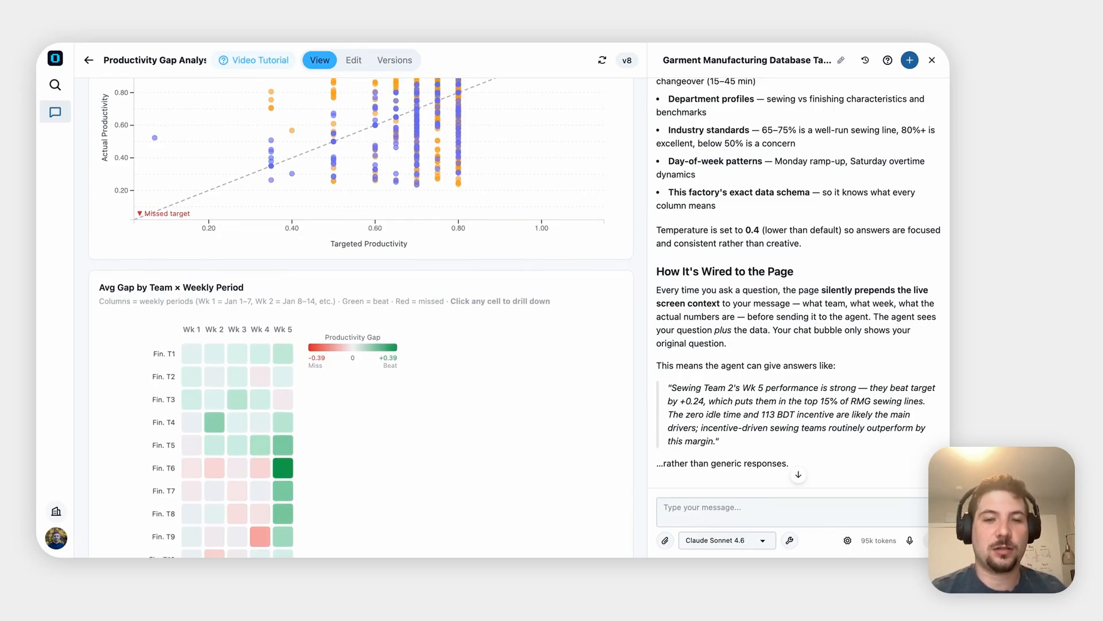
{"action": "scroll", "coordinate": [360, 316], "scroll_direction": "up", "scroll_amount": 1}
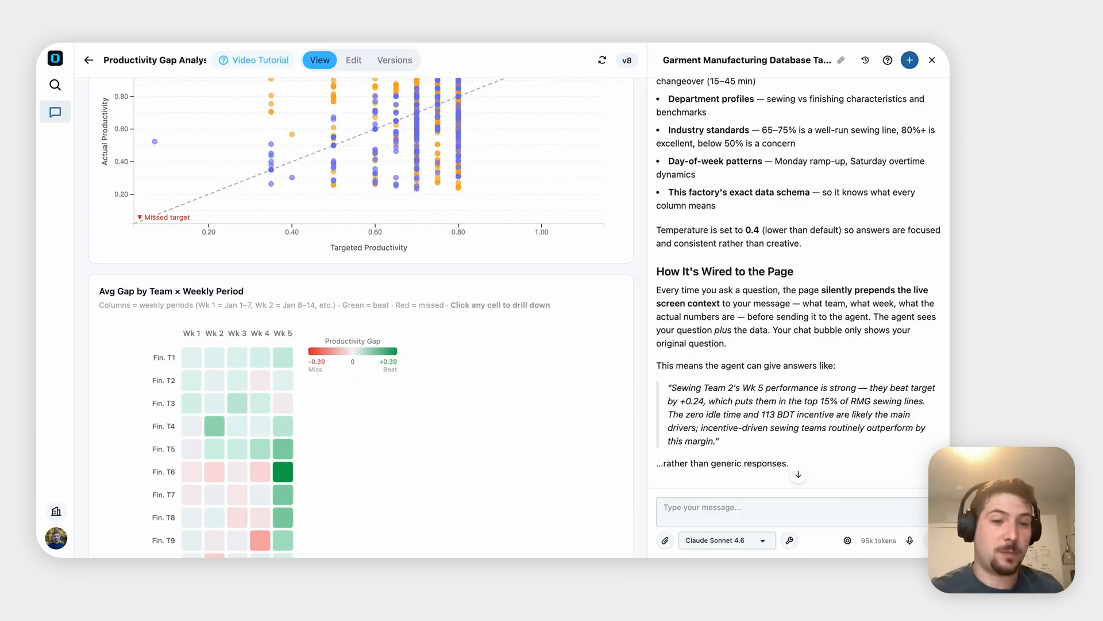
{"action": "scroll", "coordinate": [322, 356], "scroll_direction": "up", "scroll_amount": 1}
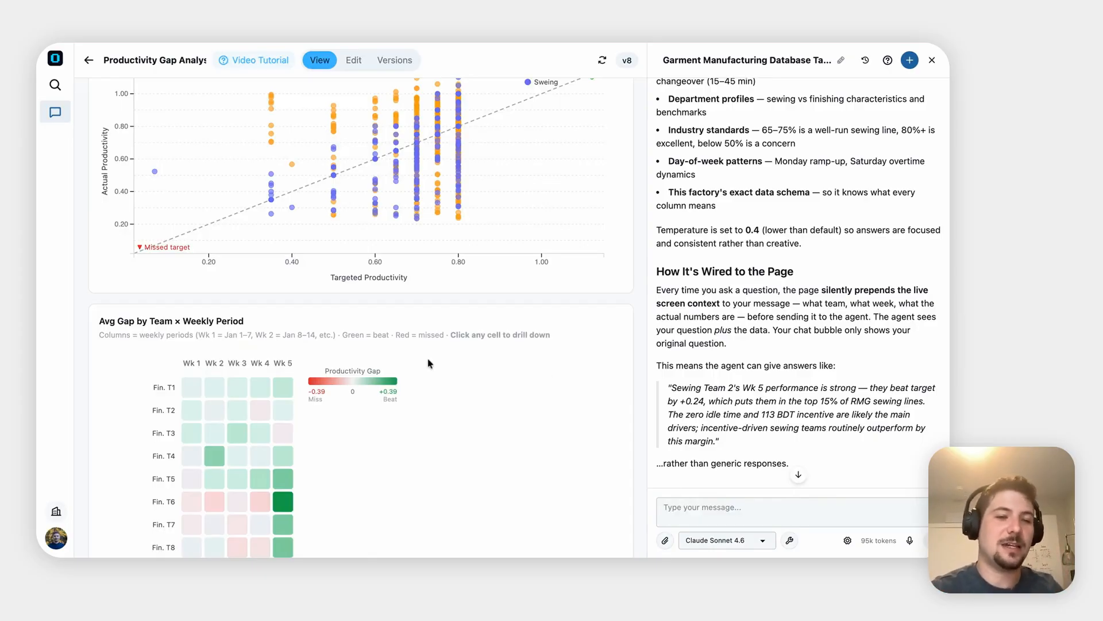
{"action": "scroll", "coordinate": [361, 316], "scroll_direction": "down", "scroll_amount": 1}
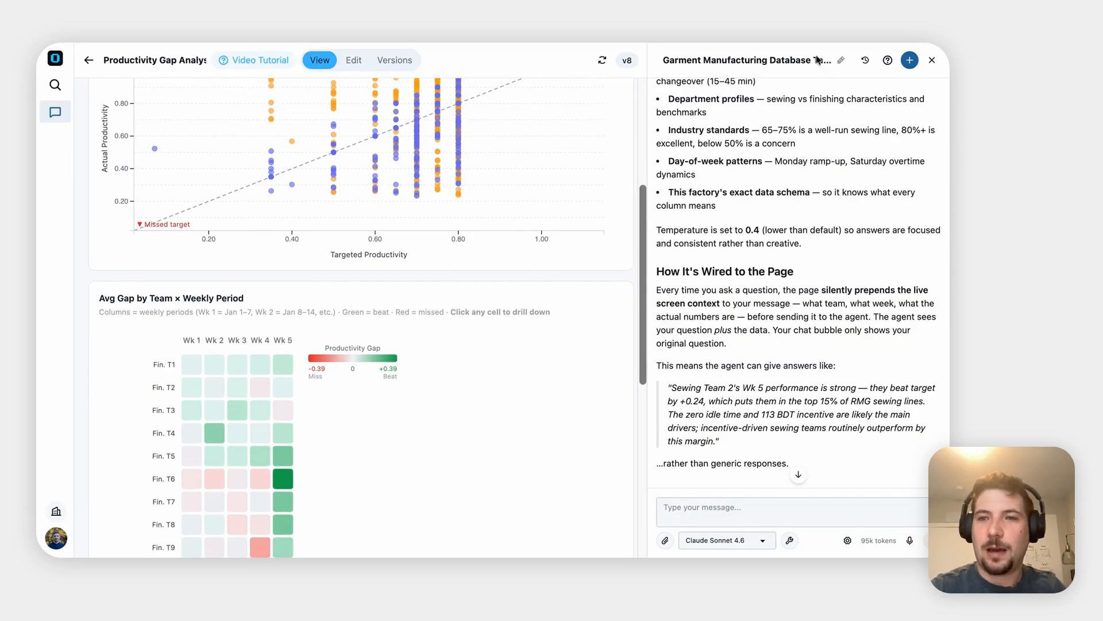
Rename the current chat to "Garment Manufacturing App Setup".
{"action": "left_click", "coordinate": [837, 60]}
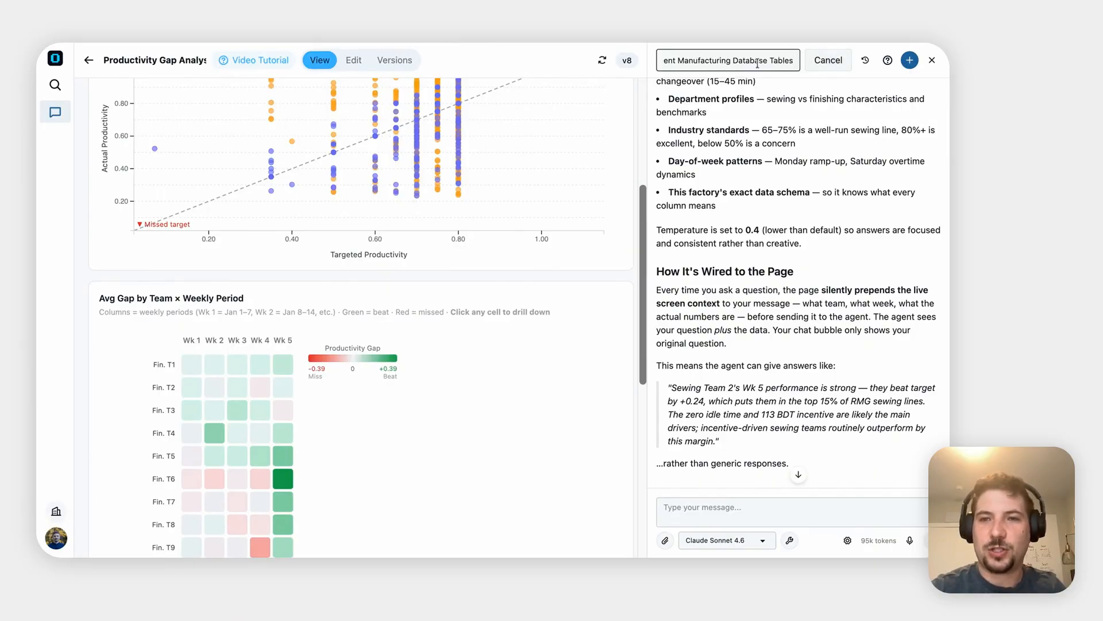
{"action": "left_click_drag", "start_coordinate": [734, 61], "coordinate": [794, 61]}
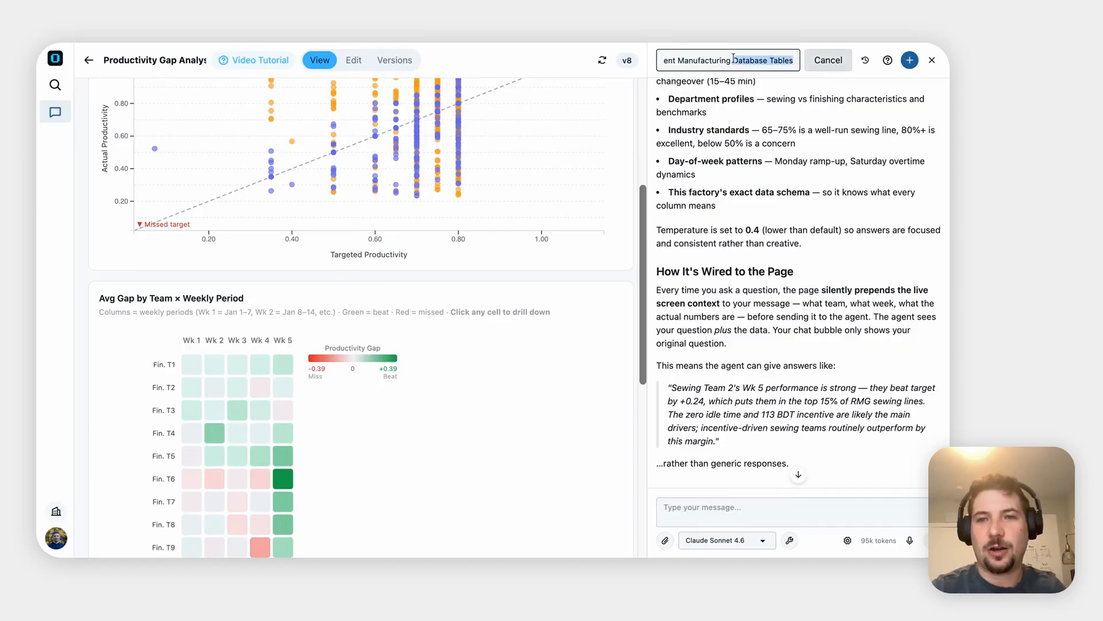
{"action": "type", "text": "App Set"}
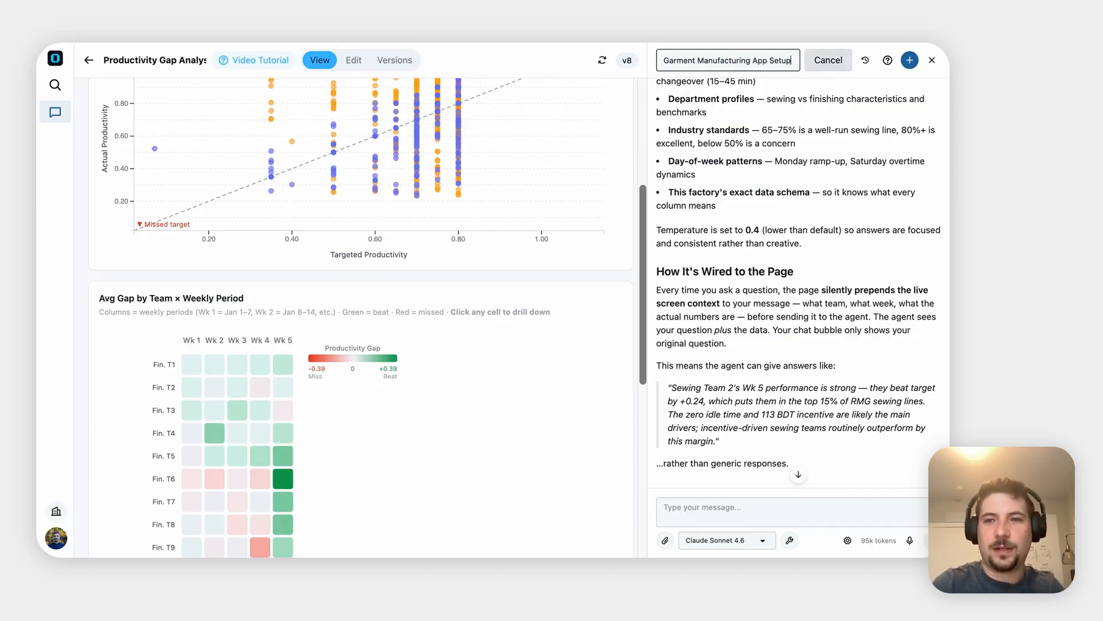
{"action": "type", "text": "up"}
{"action": "key", "text": "Return"}
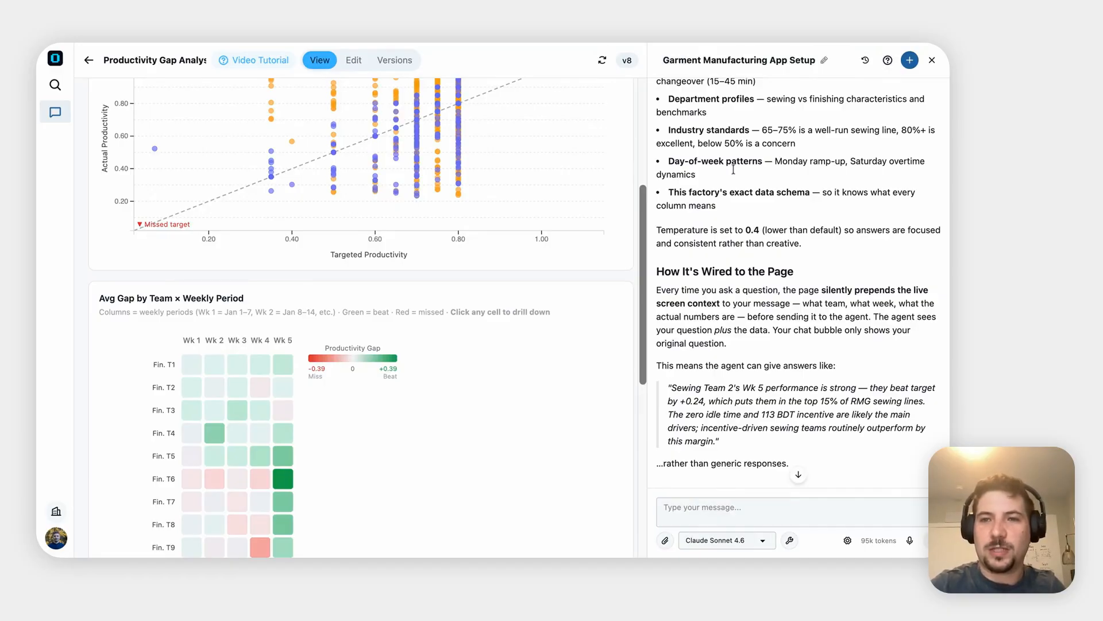
Start a new chat and write that dashboard viewers should be able to annotate the heatmap as they learn root causes for good or bad performance.
{"action": "left_click", "coordinate": [908, 62]}
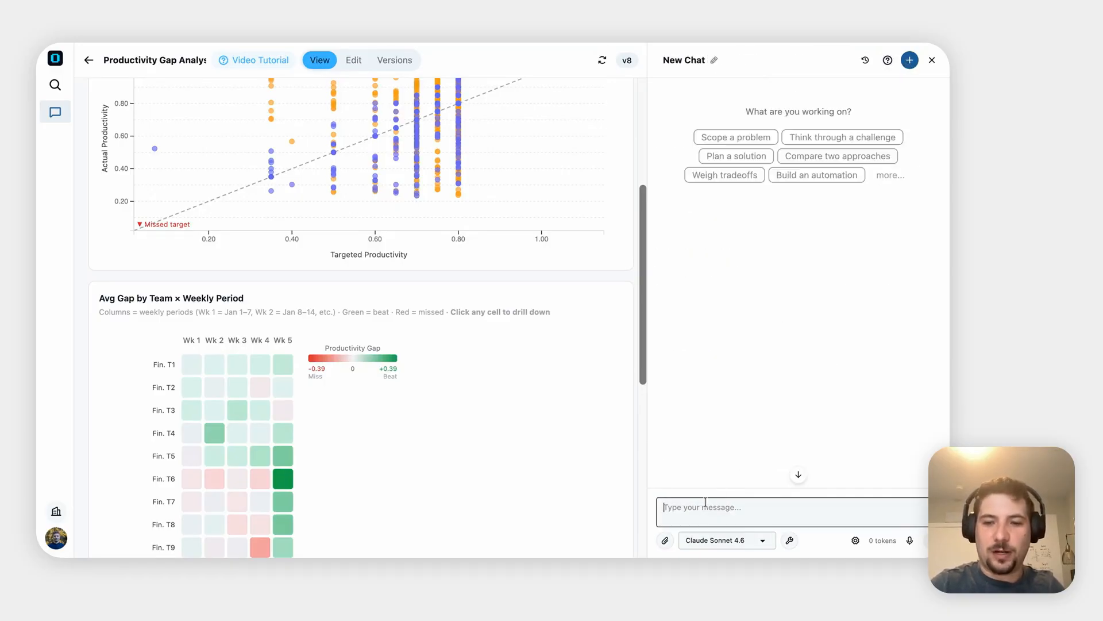
{"action": "scroll", "coordinate": [377, 363], "scroll_direction": "down", "scroll_amount": 2}
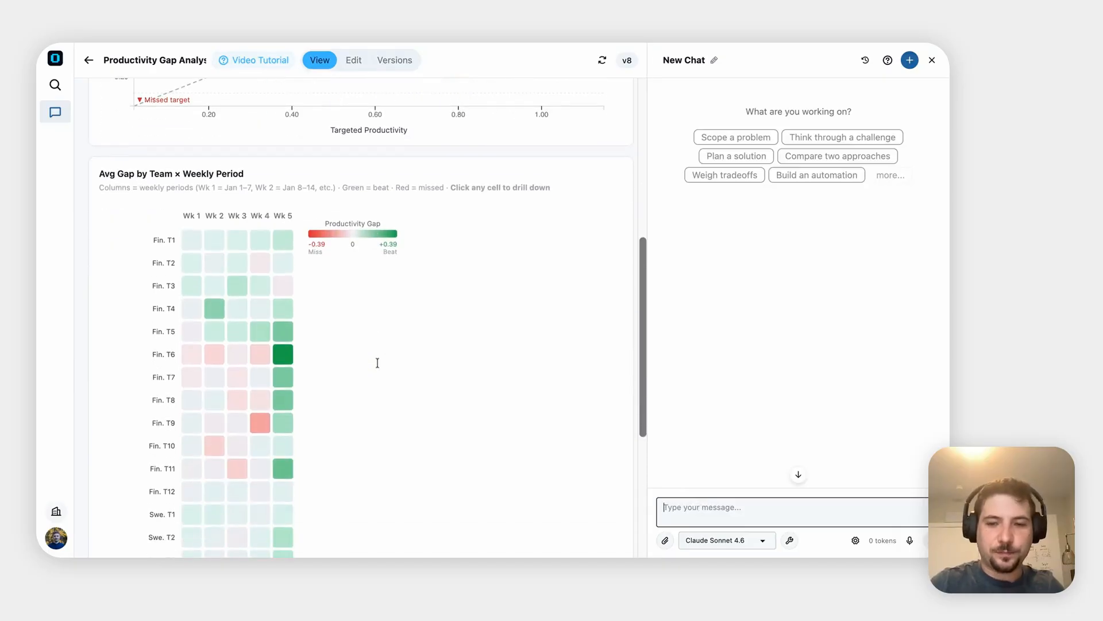
{"action": "type", "text": "Id love for viewers of this "}
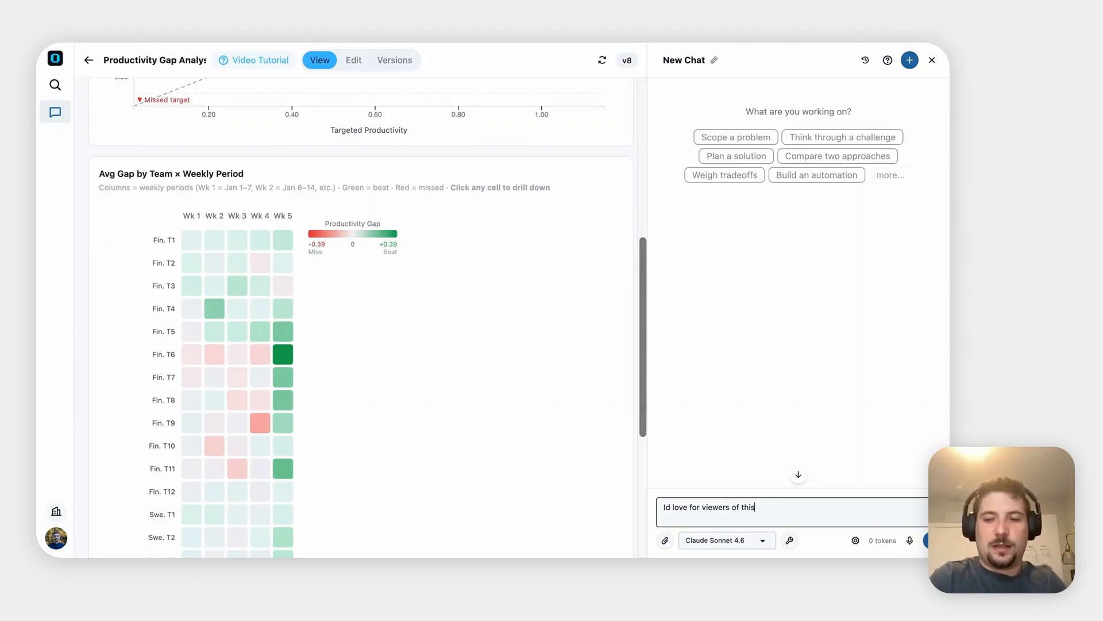
{"action": "type", "text": "dashboard to "}
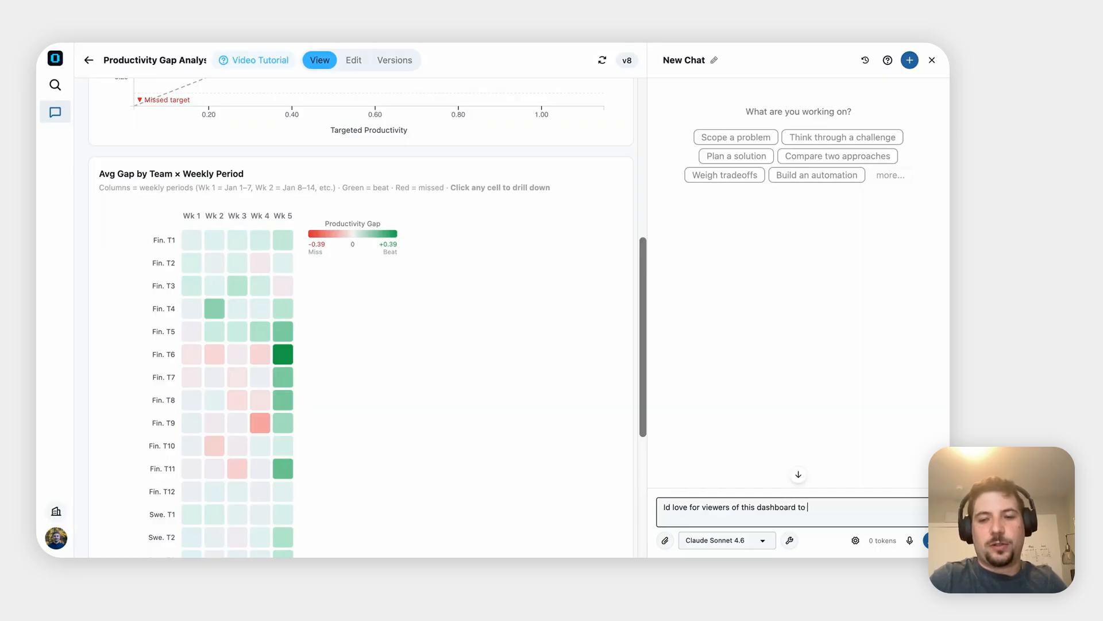
{"action": "type", "text": "be able to annotati"}
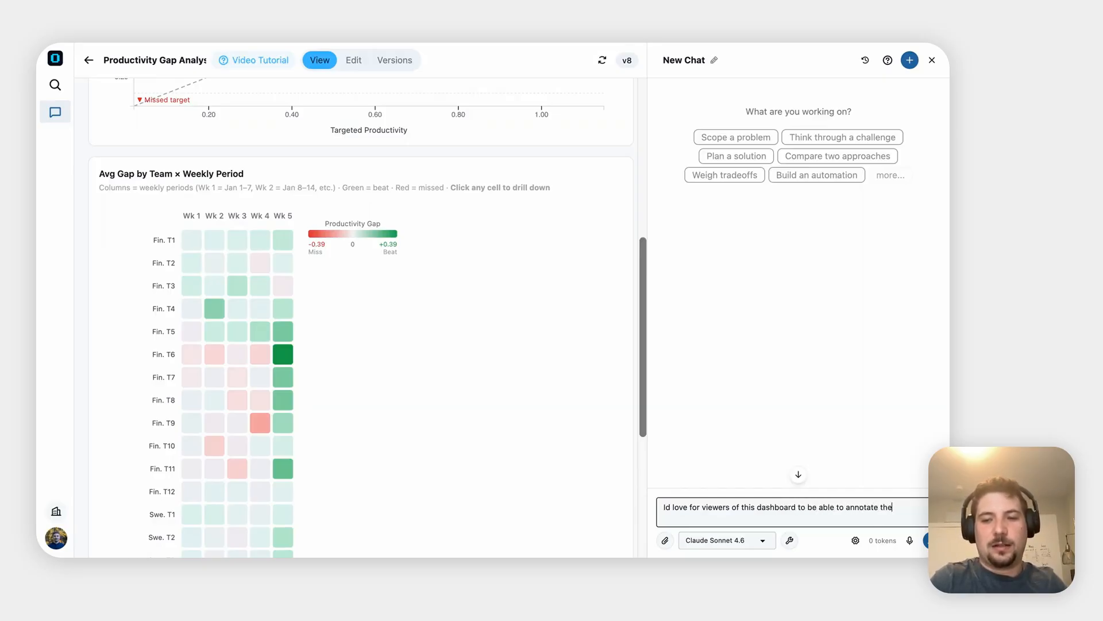
{"action": "type", "text": " the heatm"}
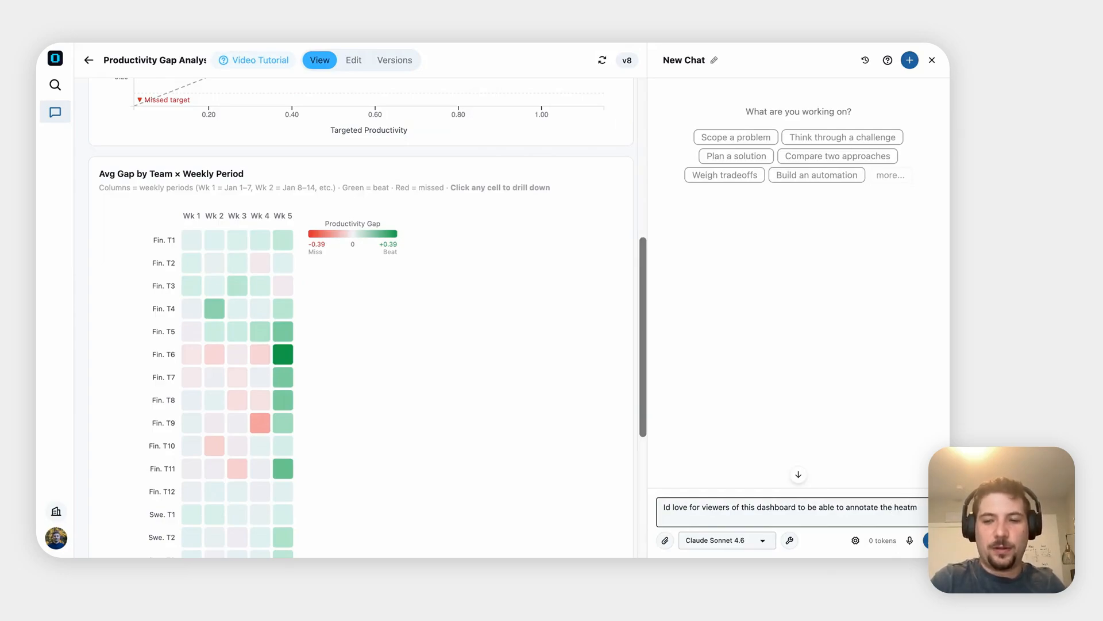
{"action": "type", "text": "ap as the"}
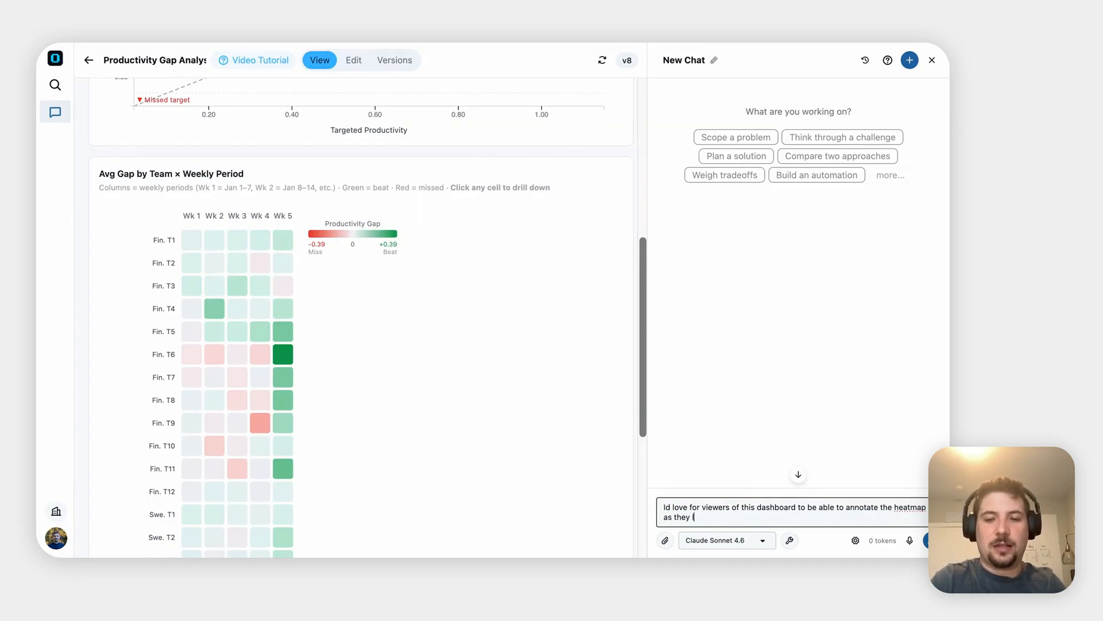
{"action": "type", "text": "y learn about roog cause"}
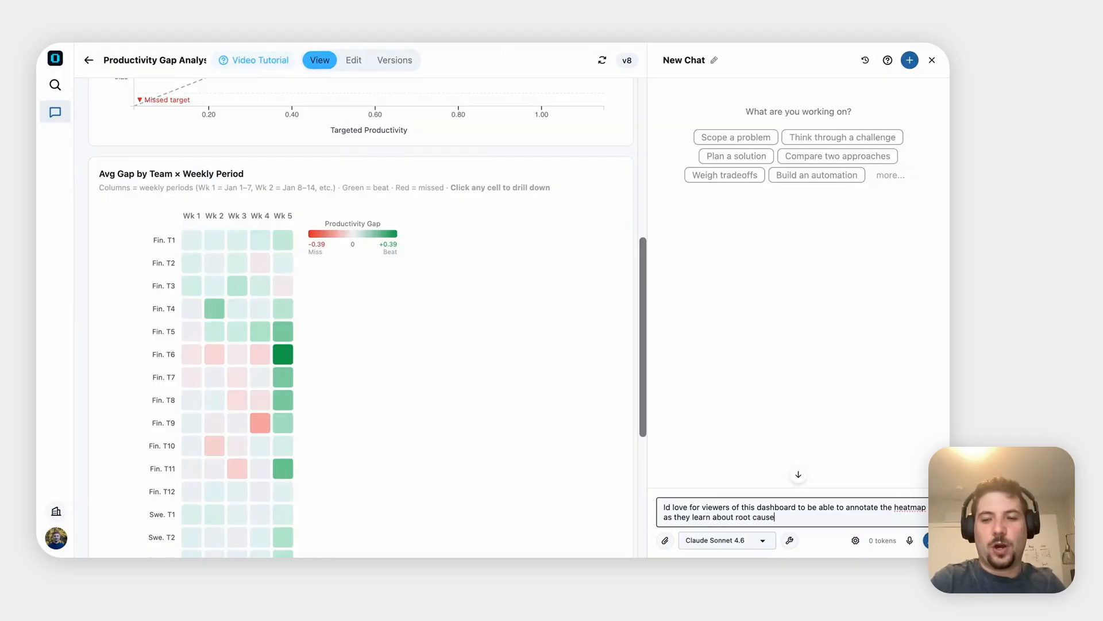
{"action": "type", "text": " for good"}
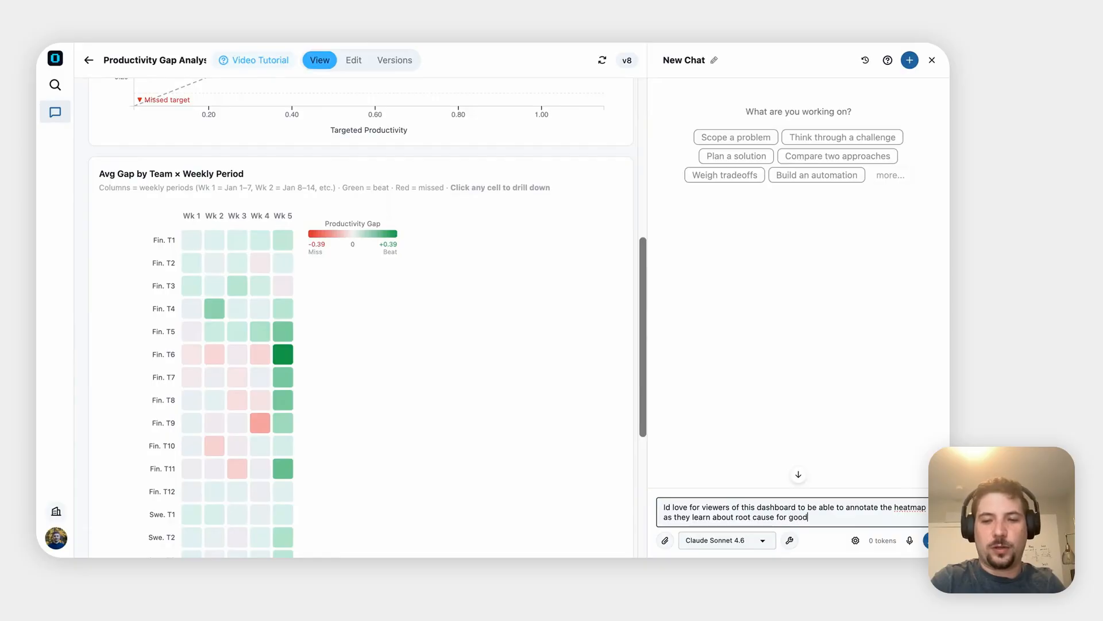
{"action": "type", "text": " or bad per"}
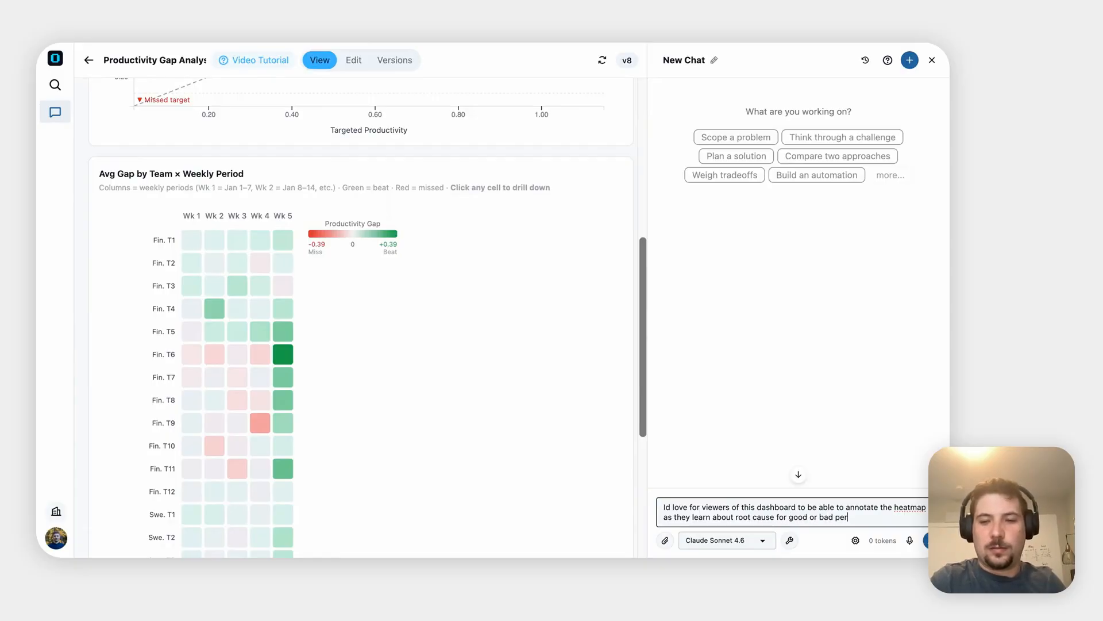
{"action": "type", "text": "formance. Can "}
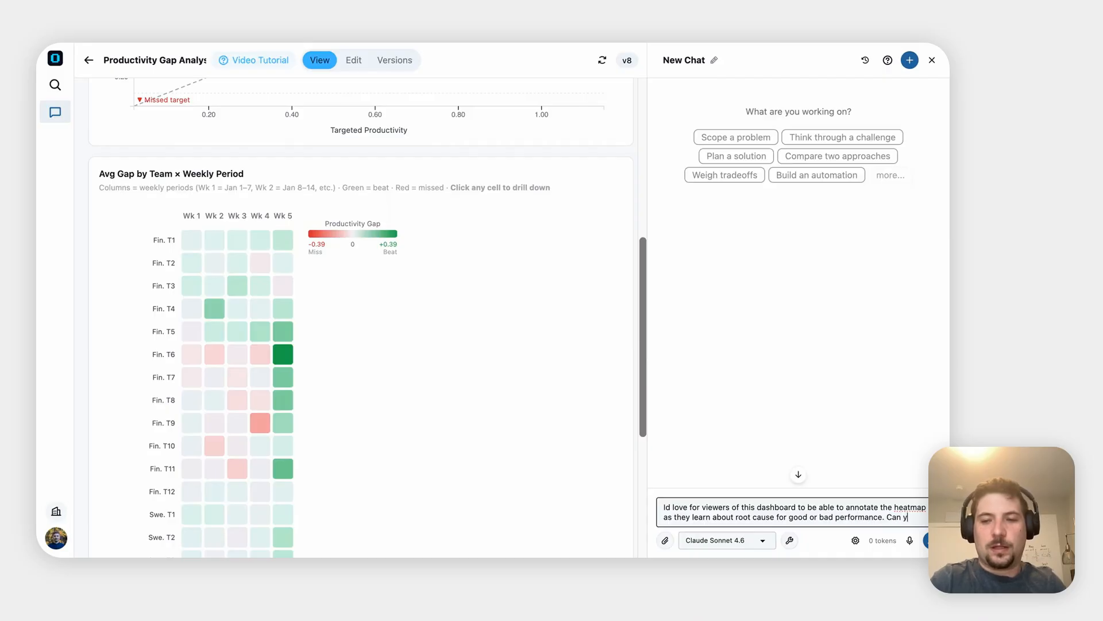
Ask for a suggested annotation feature letting an executive add, save and view annotations alongside the cell's other data, and send the message.
{"action": "type", "text": "you si"}
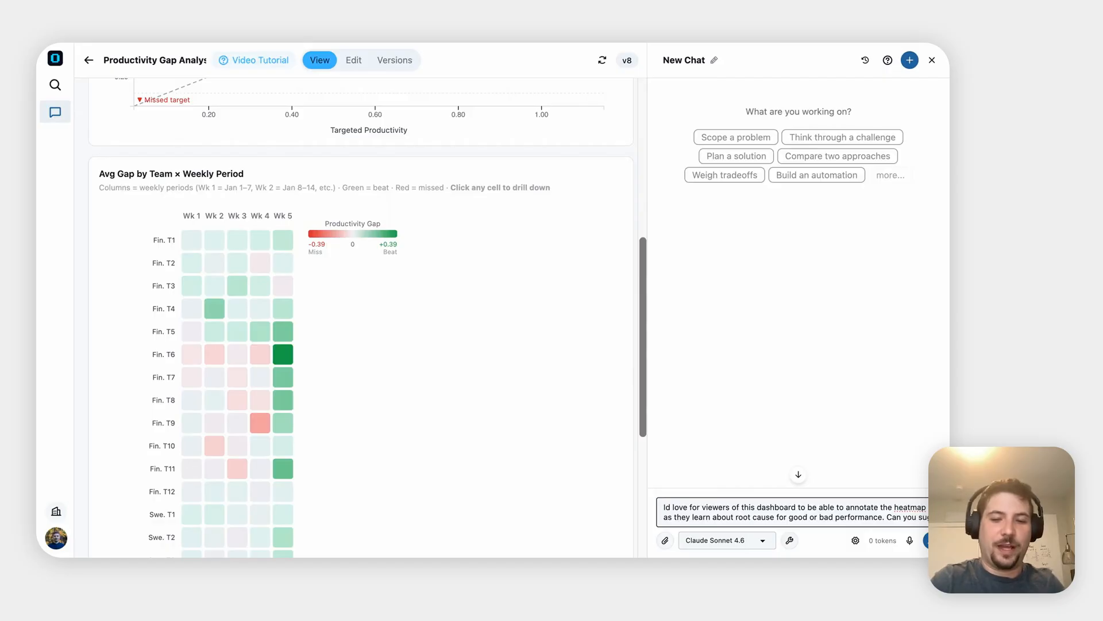
{"action": "type", "text": "ggest an a"}
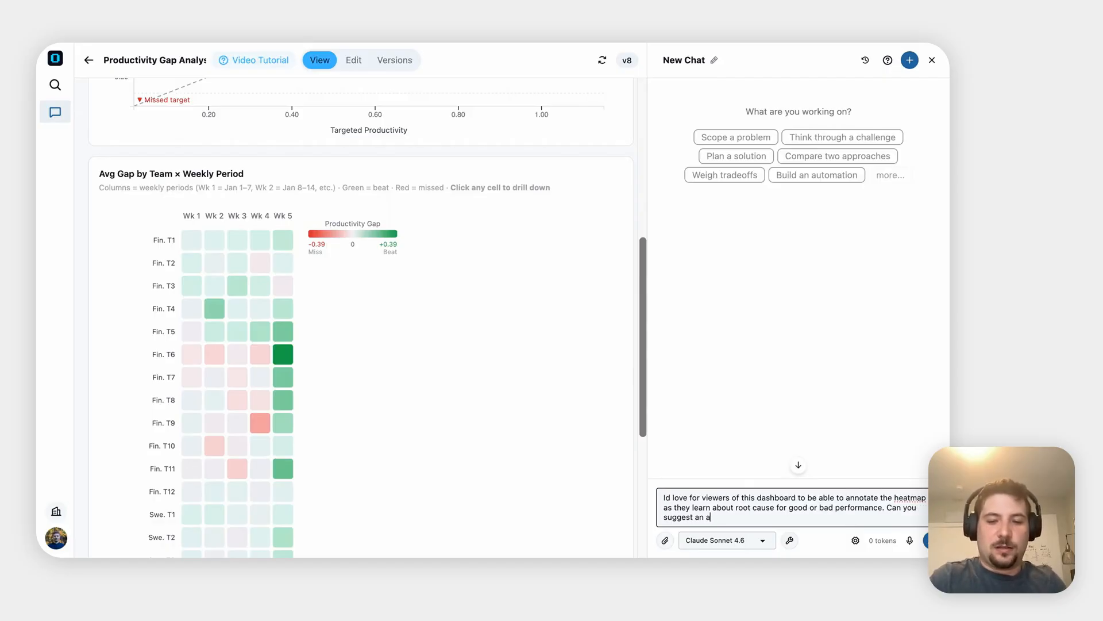
{"action": "type", "text": "pproach for a"}
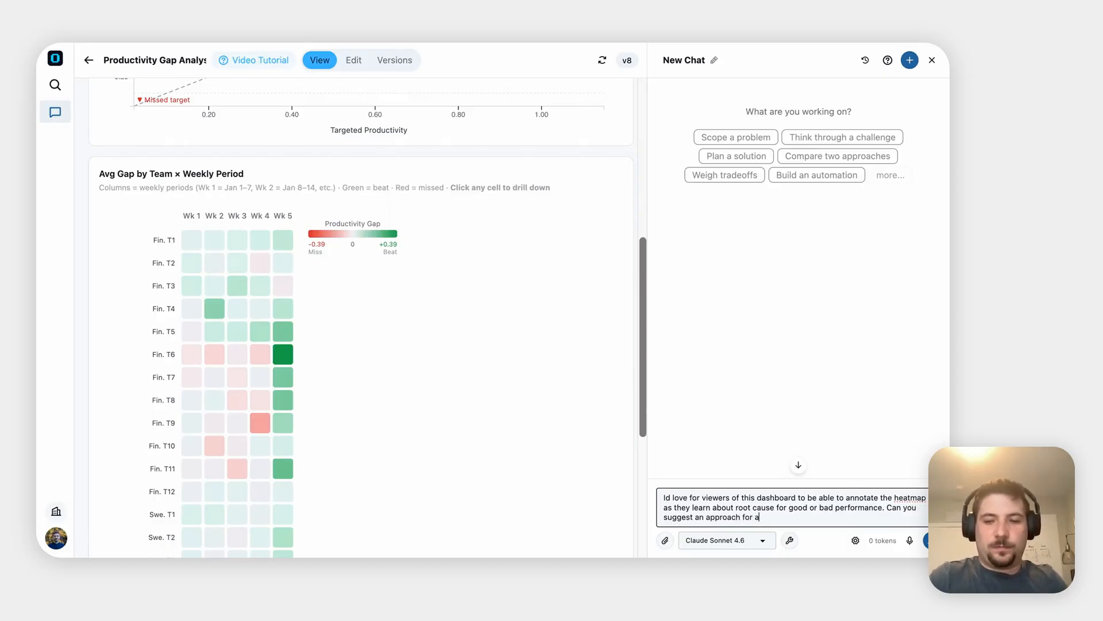
{"action": "type", "text": "n annotion feature that an executive can"}
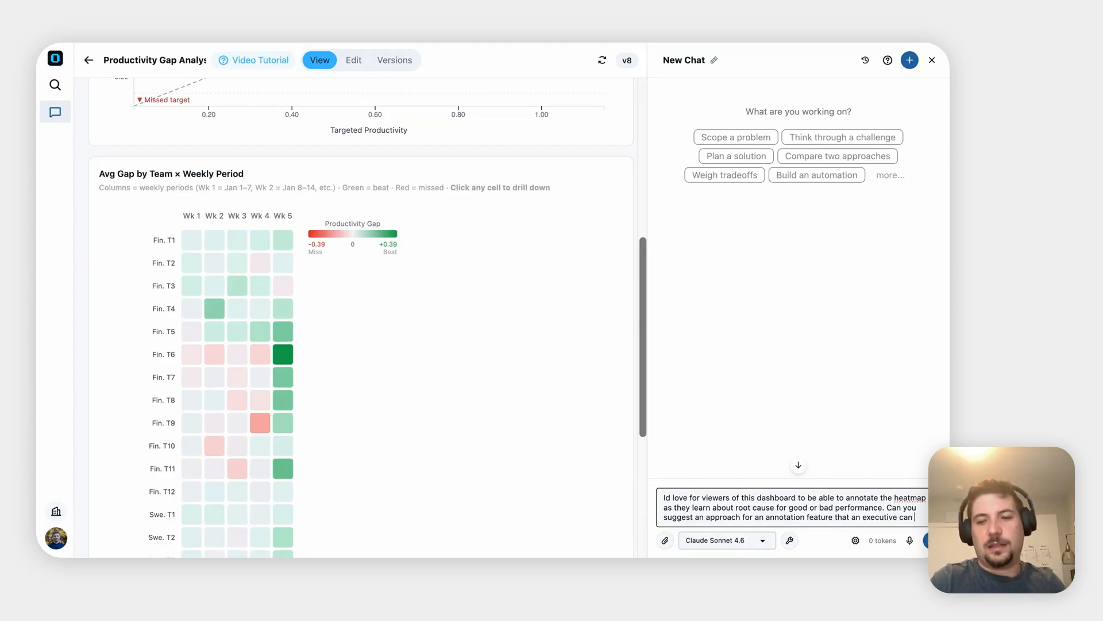
{"action": "type", "text": " to add and save an"}
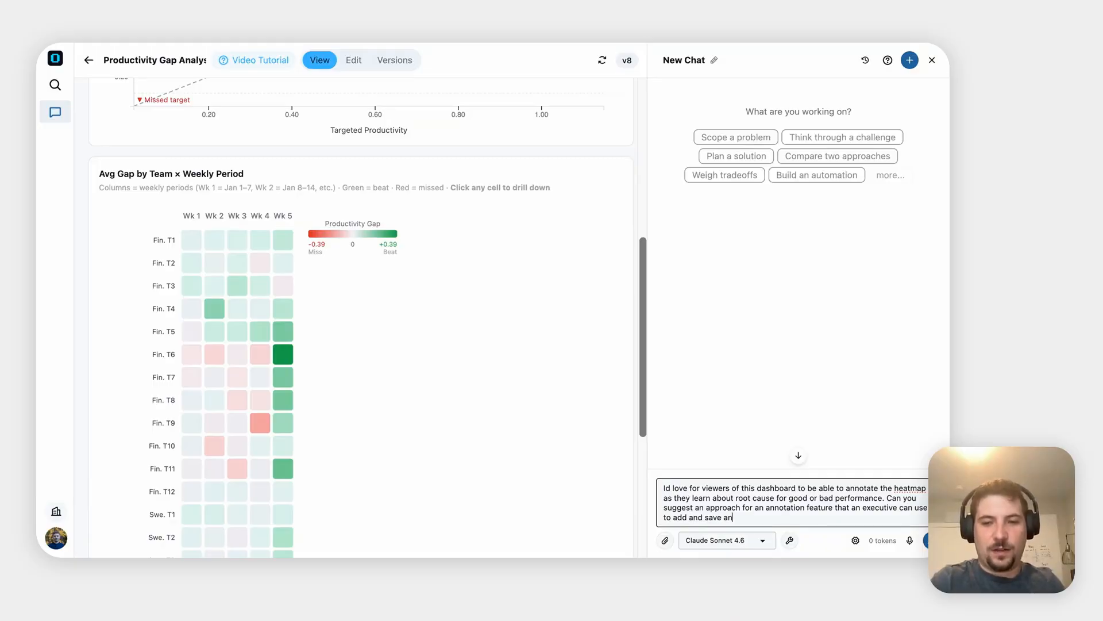
{"action": "type", "text": " annotation and then view"}
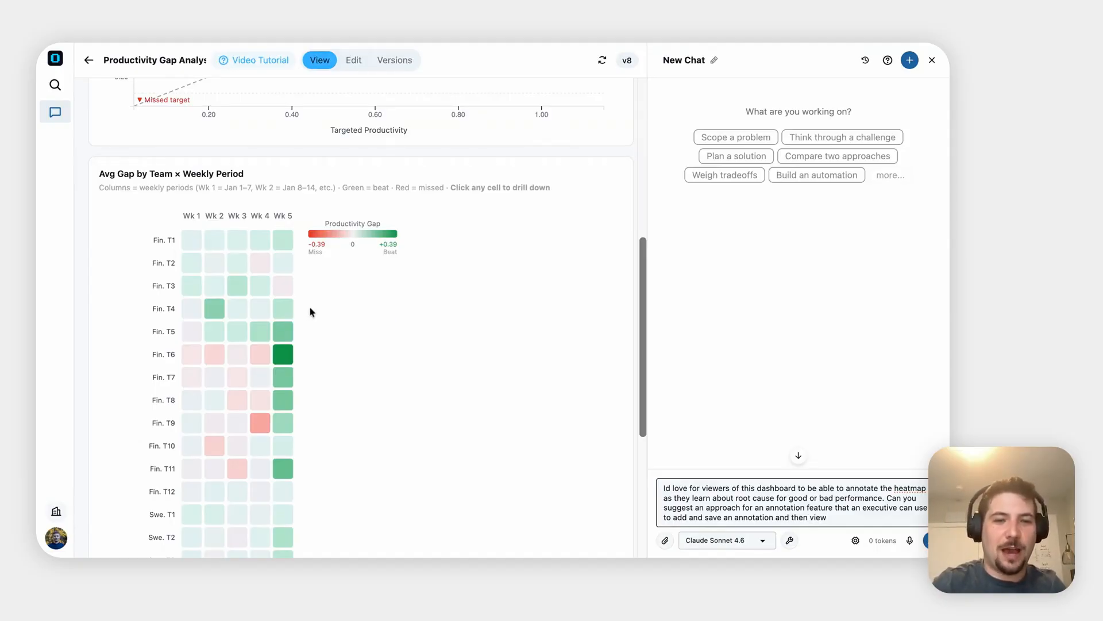
{"action": "mouse_move", "coordinate": [285, 340]}
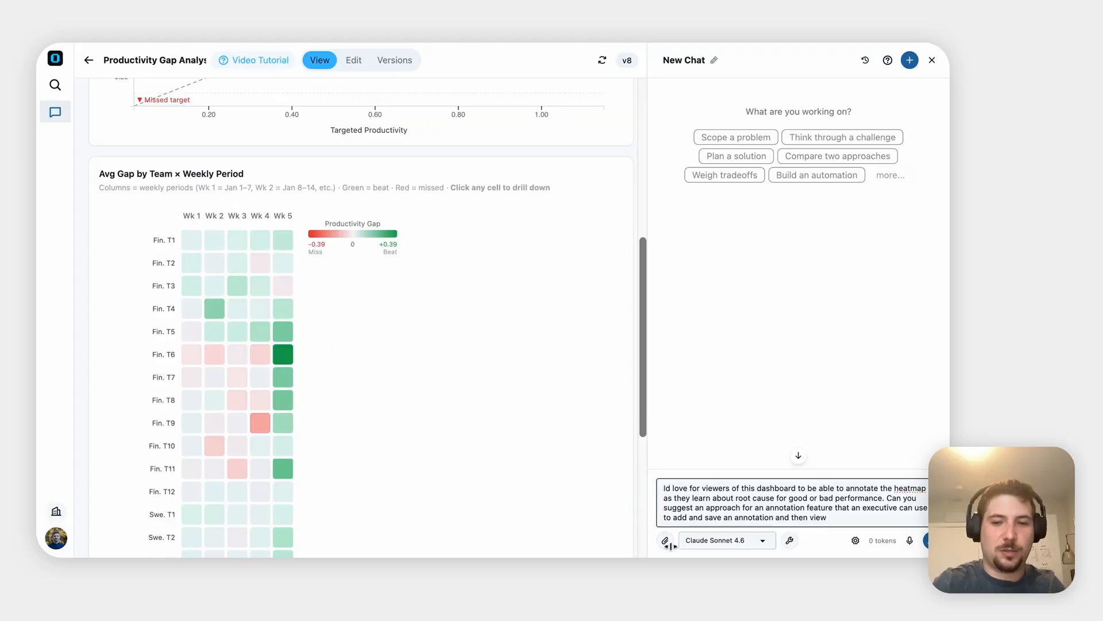
{"action": "type", "text": "it alongs"}
{"action": "type", "text": "ide "}
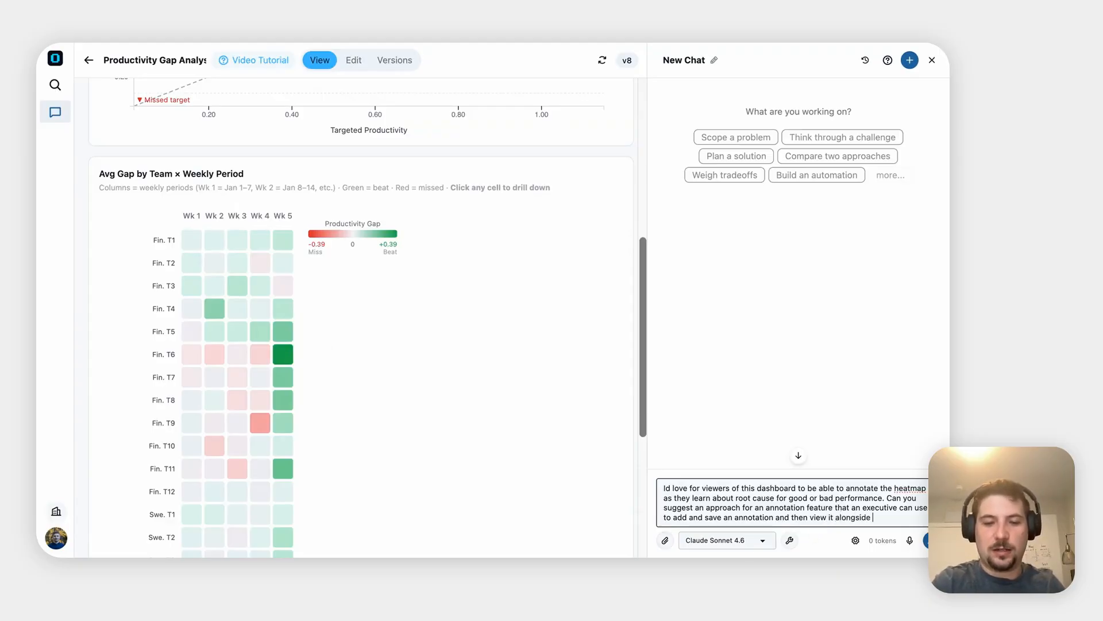
{"action": "type", "text": "other data about that cell"}
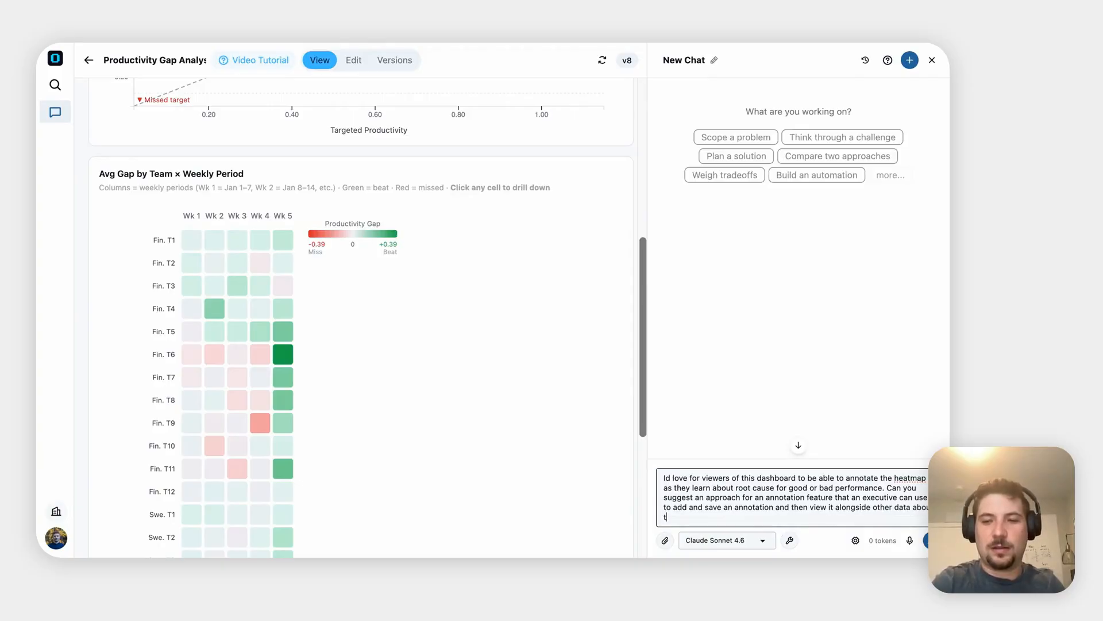
{"action": "key", "text": "Return"}
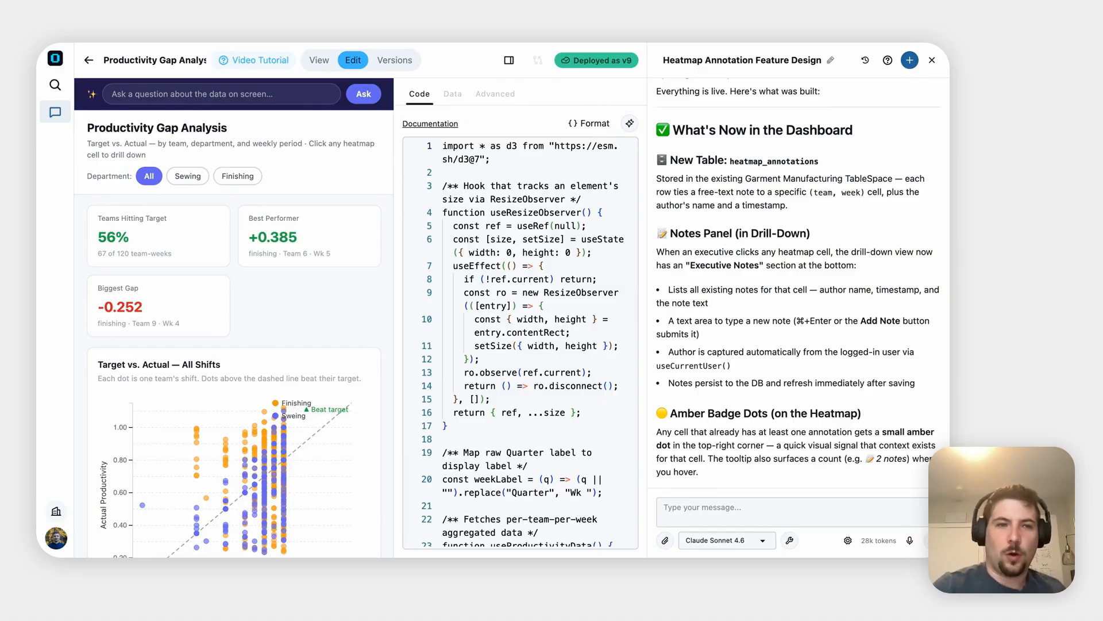
Review the assistant's build steps and its summary of the annotation table, notes panel and heatmap badge dots.
{"action": "scroll", "coordinate": [759, 190], "scroll_direction": "up", "scroll_amount": 15}
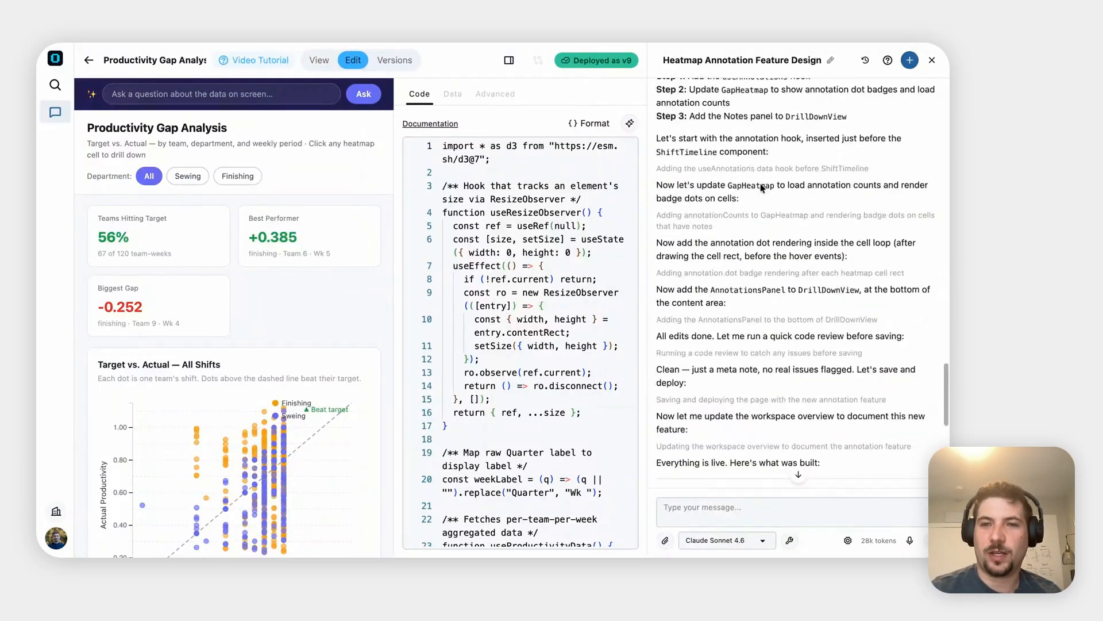
{"action": "scroll", "coordinate": [711, 353], "scroll_direction": "down", "scroll_amount": 15}
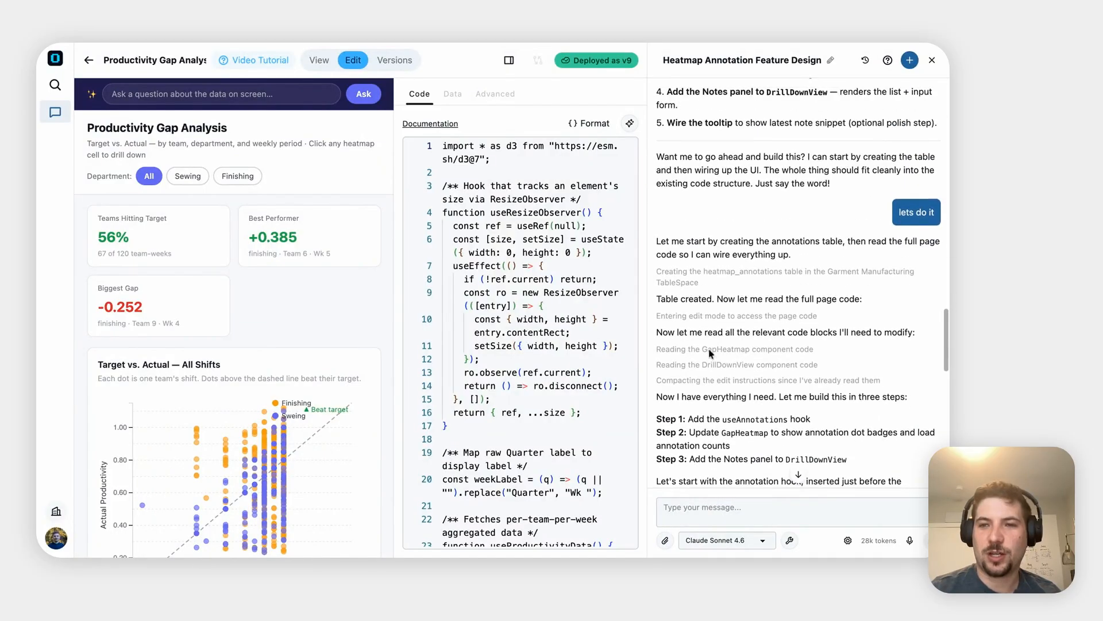
{"action": "scroll", "coordinate": [711, 353], "scroll_direction": "down", "scroll_amount": 5}
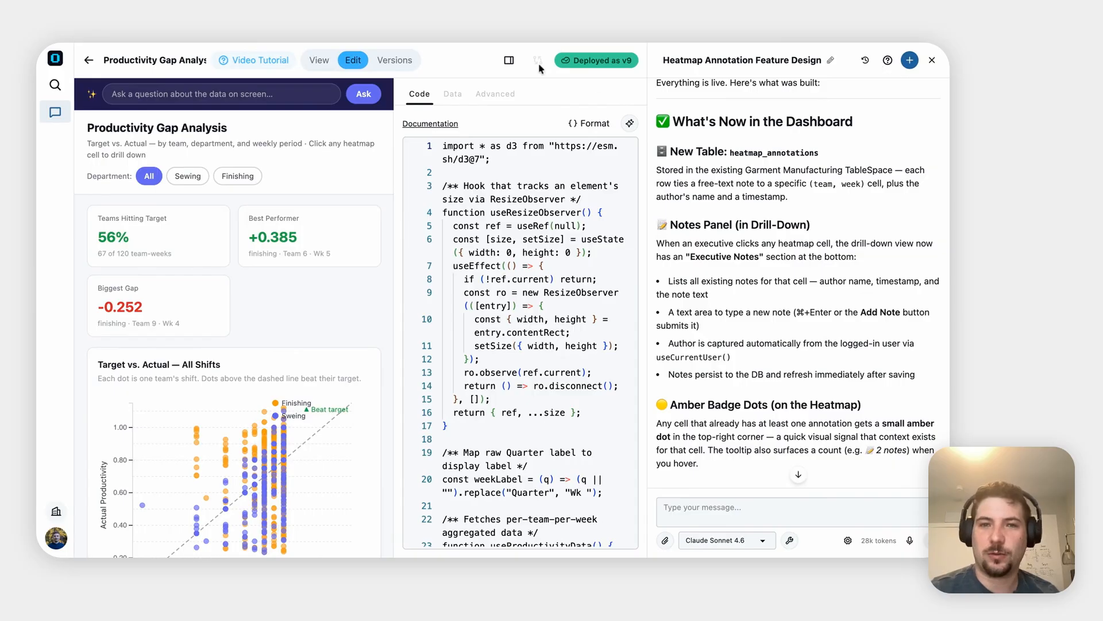
Switch the dashboard to view mode and drill down from the Finishing Team 1, Wk 5 heatmap cell to its Executive Notes section.
{"action": "left_click", "coordinate": [319, 60]}
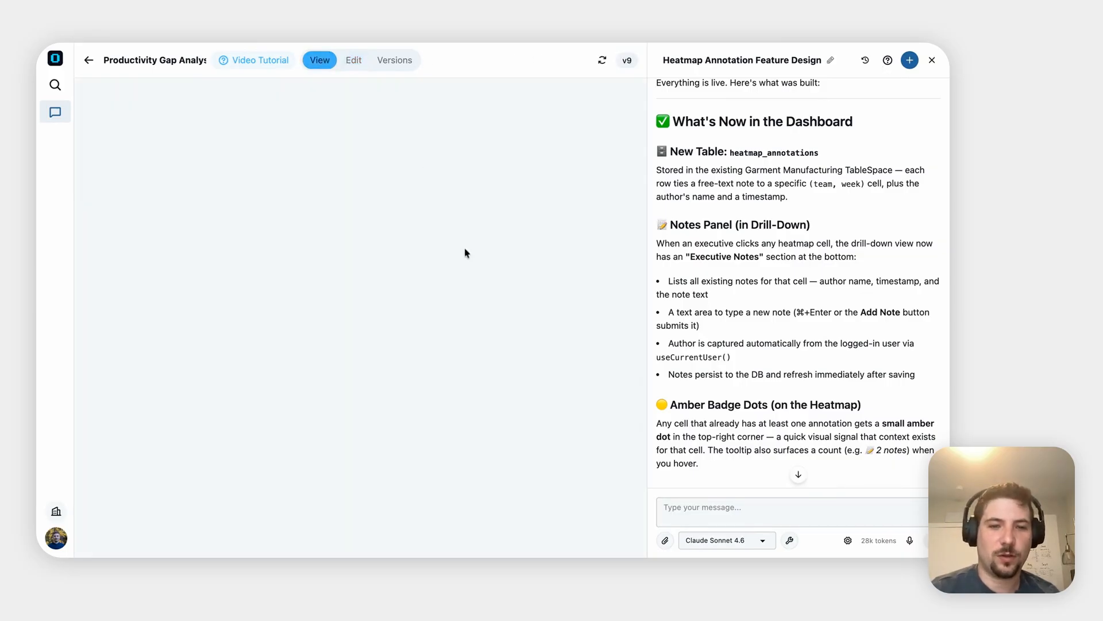
{"action": "scroll", "coordinate": [435, 365], "scroll_direction": "down", "scroll_amount": 5}
{"action": "scroll", "coordinate": [435, 365], "scroll_direction": "down", "scroll_amount": 5}
{"action": "mouse_move", "coordinate": [285, 368]}
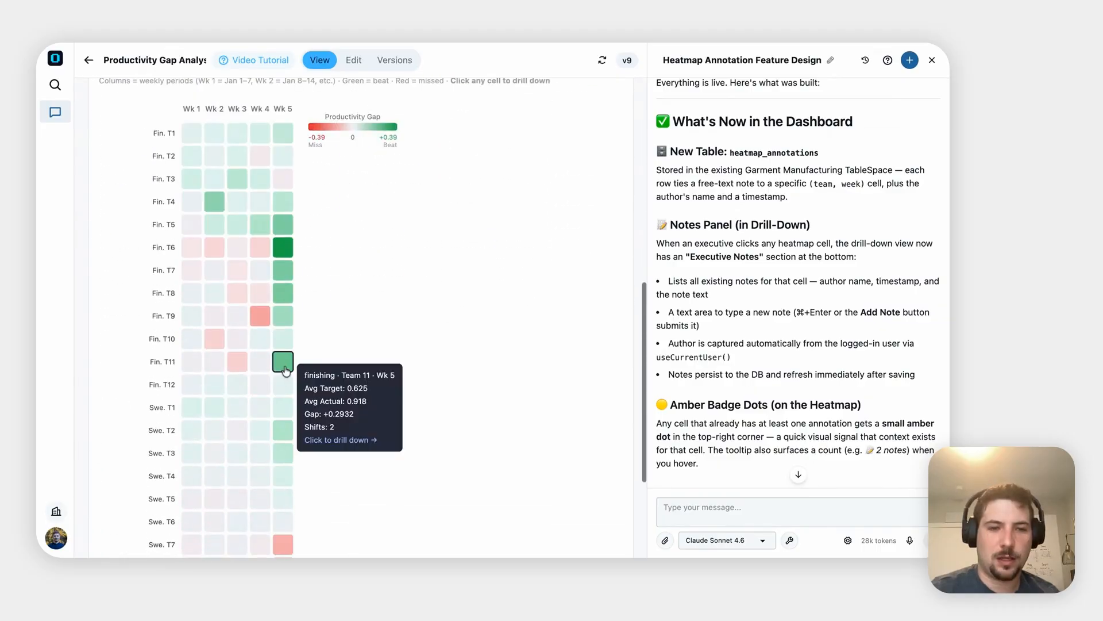
{"action": "scroll", "coordinate": [283, 481], "scroll_direction": "down", "scroll_amount": 3}
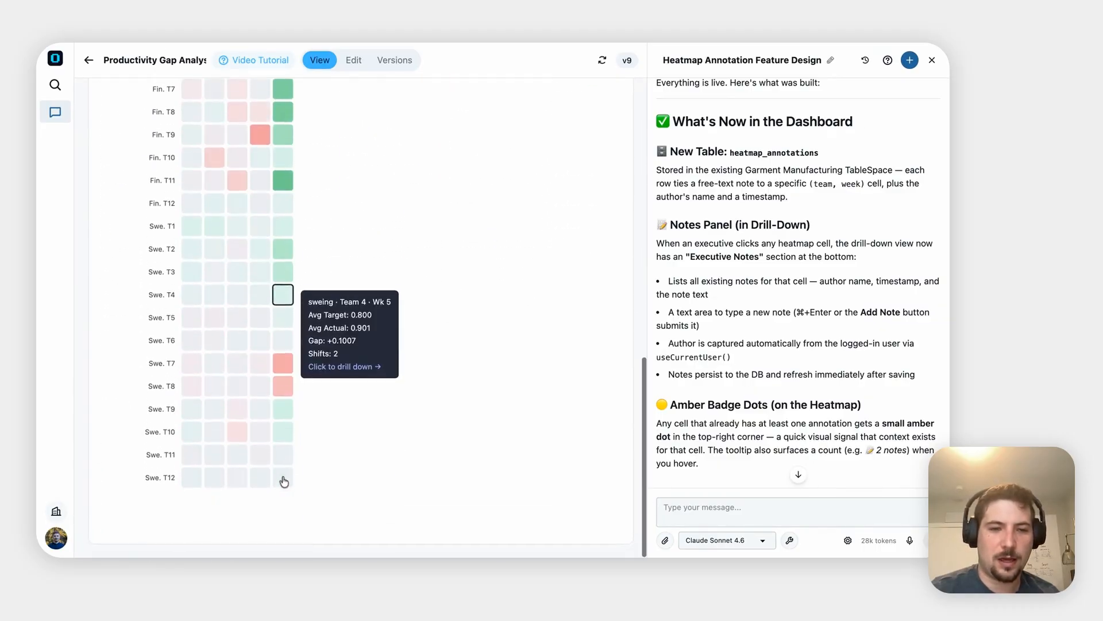
{"action": "scroll", "coordinate": [284, 482], "scroll_direction": "up", "scroll_amount": 6}
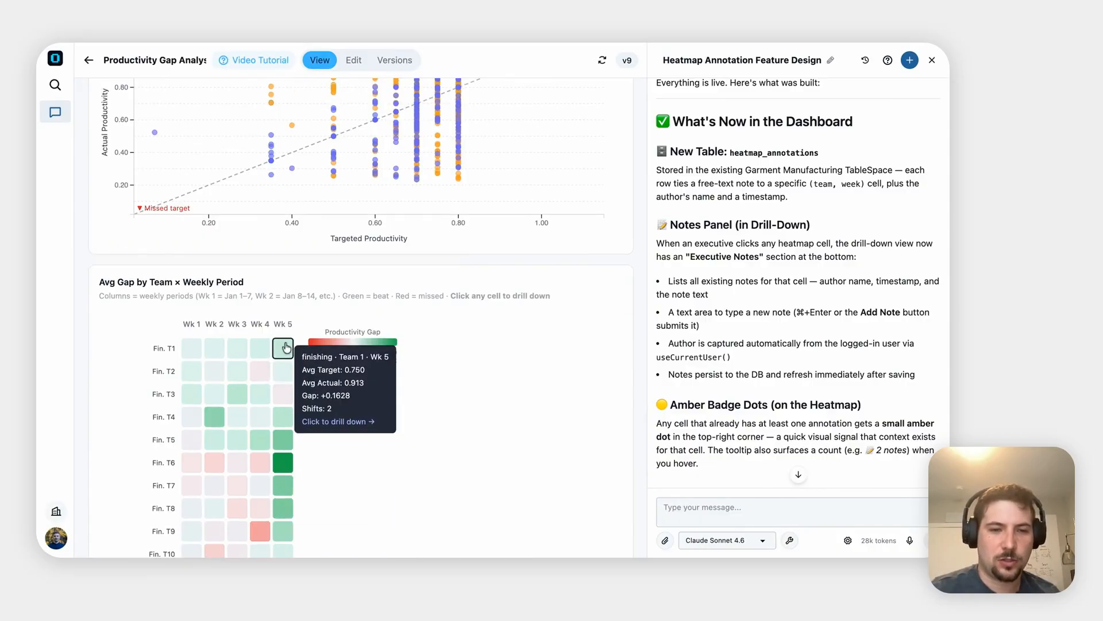
{"action": "left_click", "coordinate": [288, 355]}
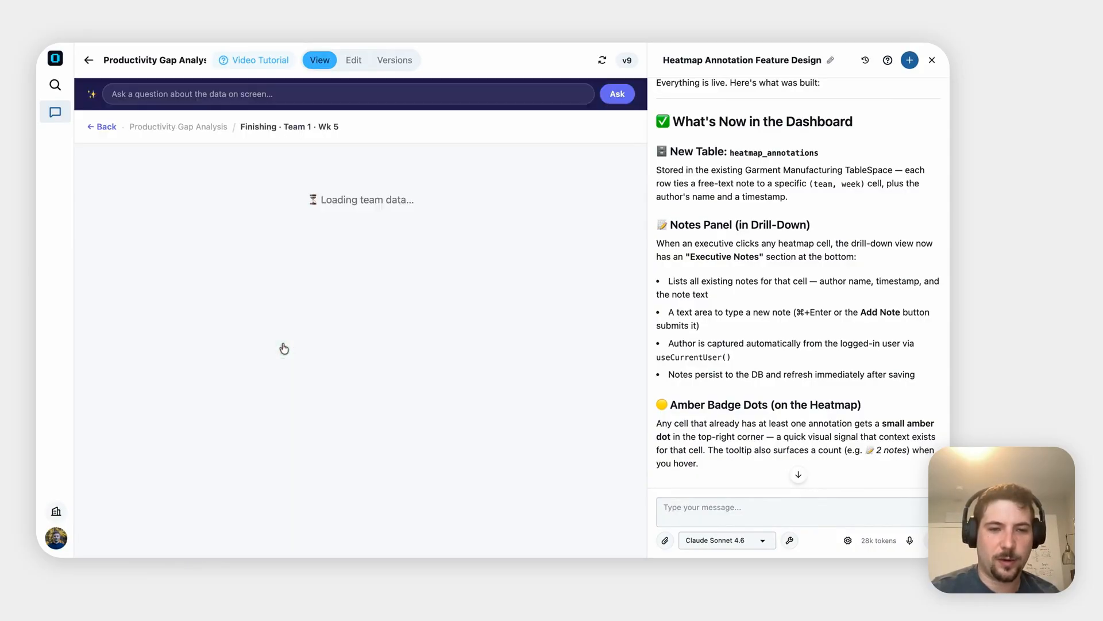
{"action": "scroll", "coordinate": [283, 348], "scroll_direction": "down", "scroll_amount": 6}
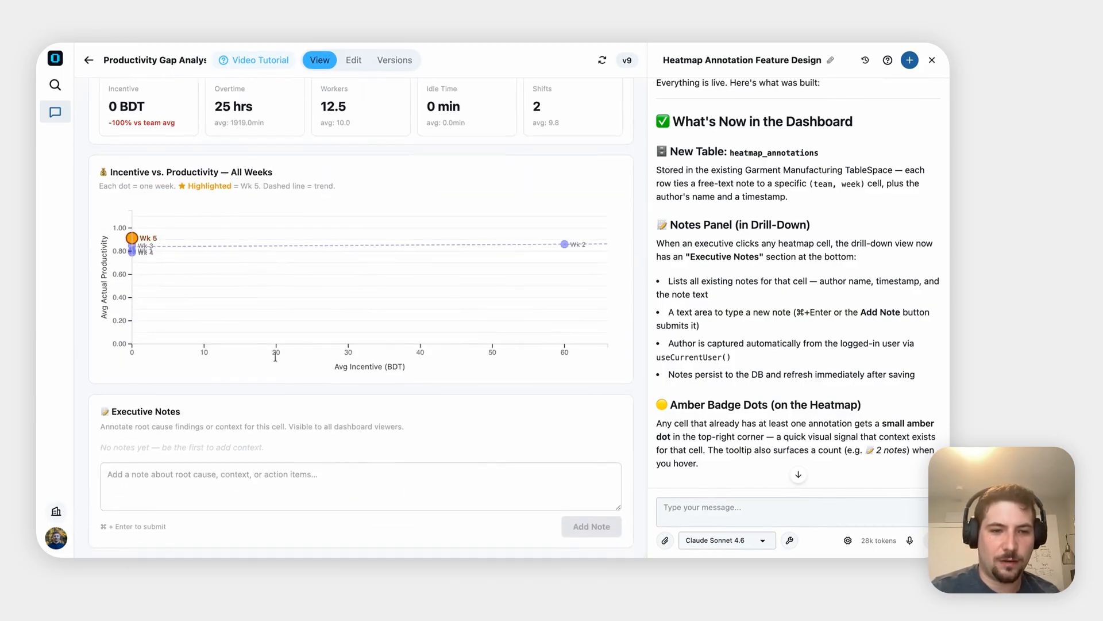
Add the executive note "My test annotation" to the Finishing Team 1, Wk 5 cell and return to the average gap heatmap.
{"action": "left_click", "coordinate": [129, 478]}
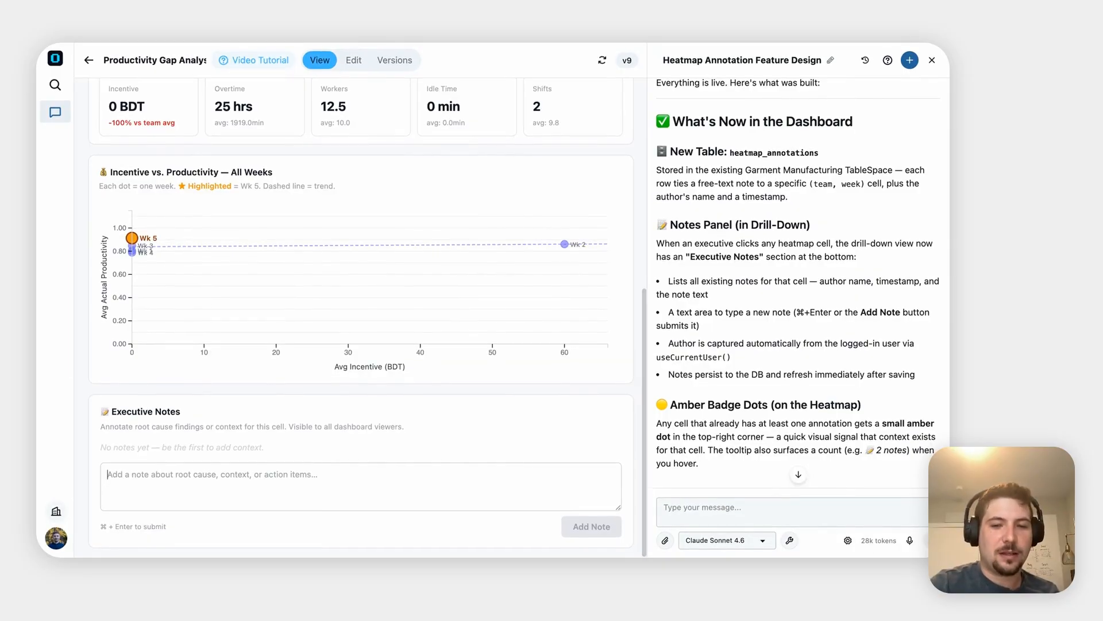
{"action": "type", "text": "My "}
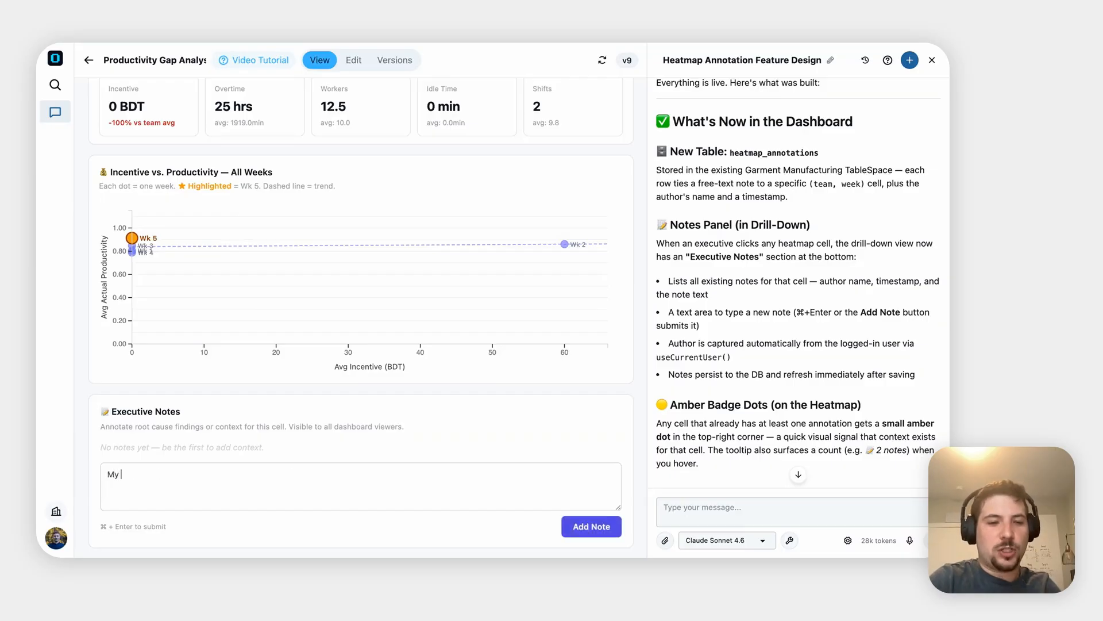
{"action": "type", "text": "test annotation"}
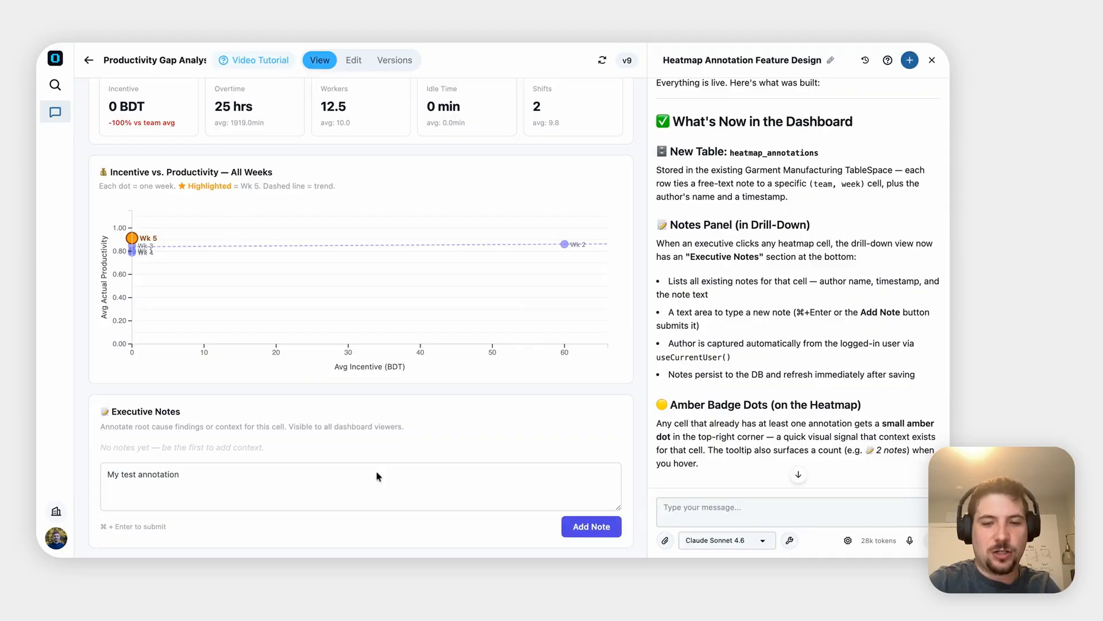
{"action": "left_click", "coordinate": [596, 526]}
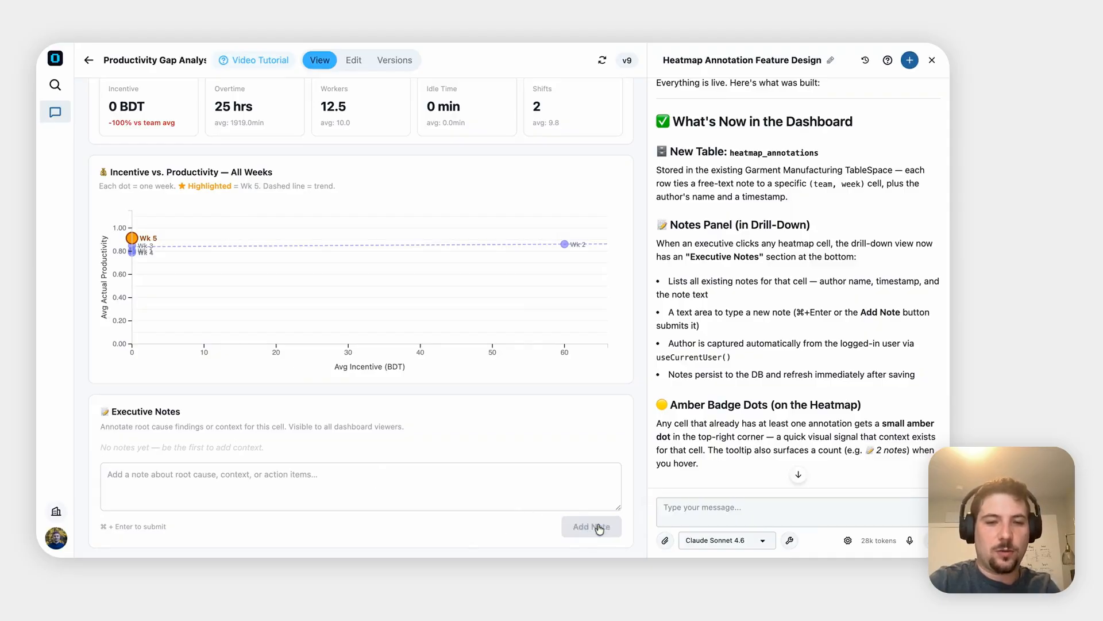
{"action": "scroll", "coordinate": [388, 366], "scroll_direction": "up", "scroll_amount": 10}
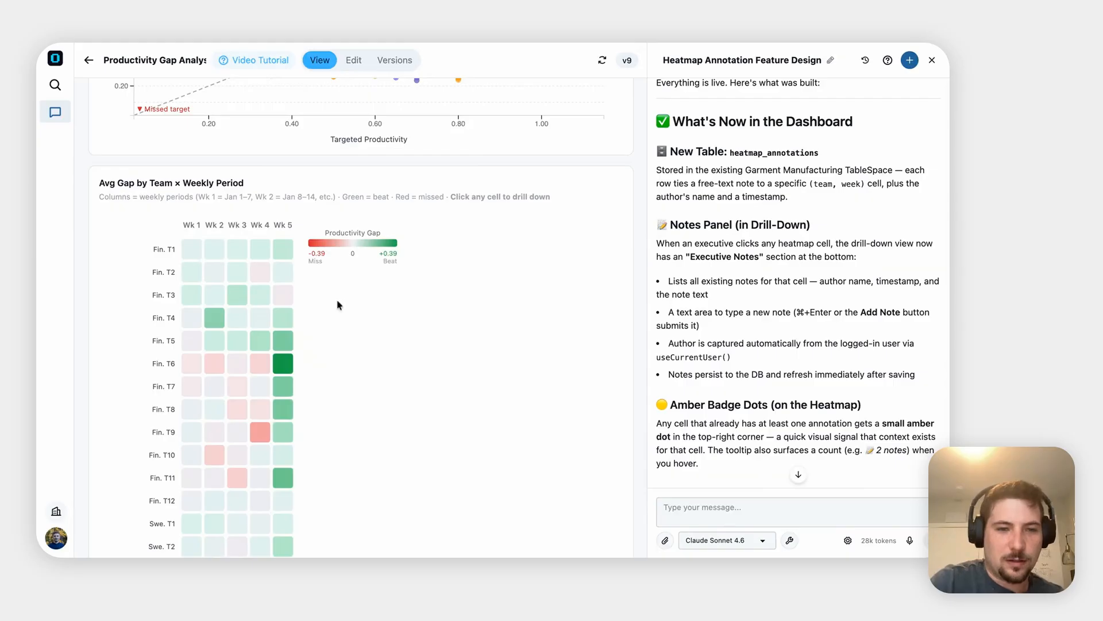
Drill down again from the Finishing Team 1, Wk 5 heatmap cell and check its Executive Notes section for the added note.
{"action": "scroll", "coordinate": [285, 322], "scroll_direction": "down", "scroll_amount": 6}
{"action": "left_click", "coordinate": [292, 362]}
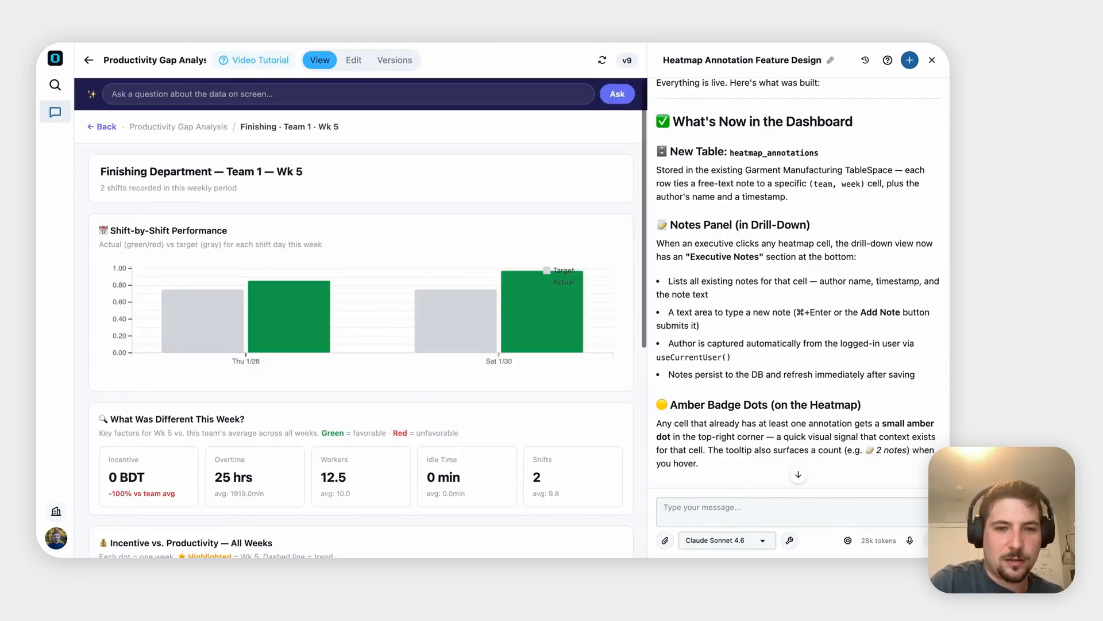
{"action": "scroll", "coordinate": [352, 225], "scroll_direction": "down", "scroll_amount": 5}
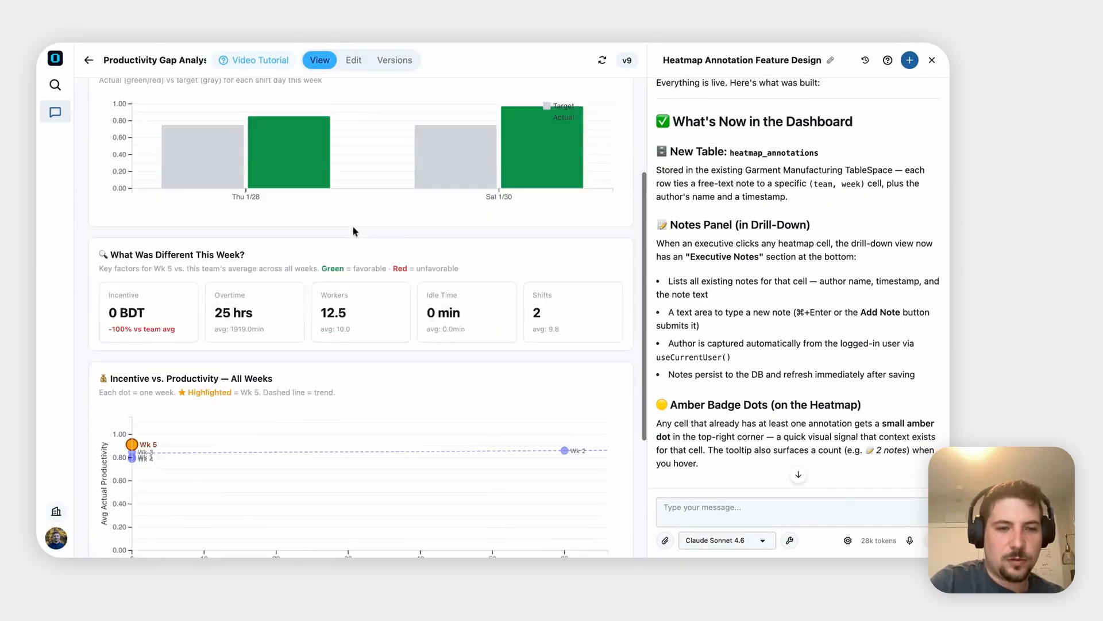
{"action": "scroll", "coordinate": [353, 225], "scroll_direction": "down", "scroll_amount": 3}
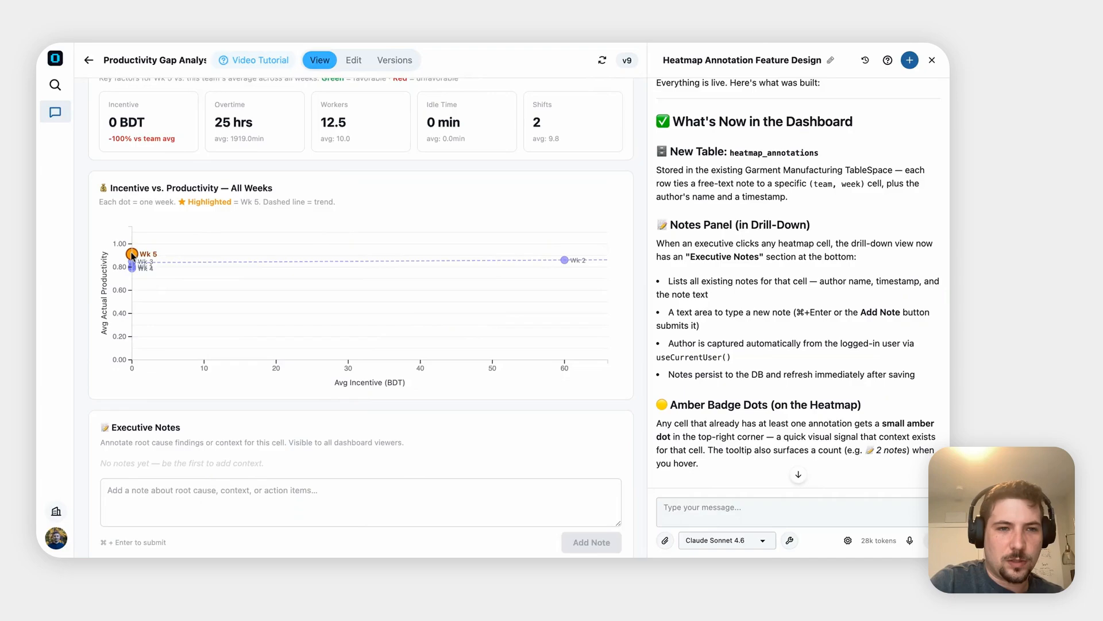
{"action": "scroll", "coordinate": [265, 293], "scroll_direction": "down", "scroll_amount": 1}
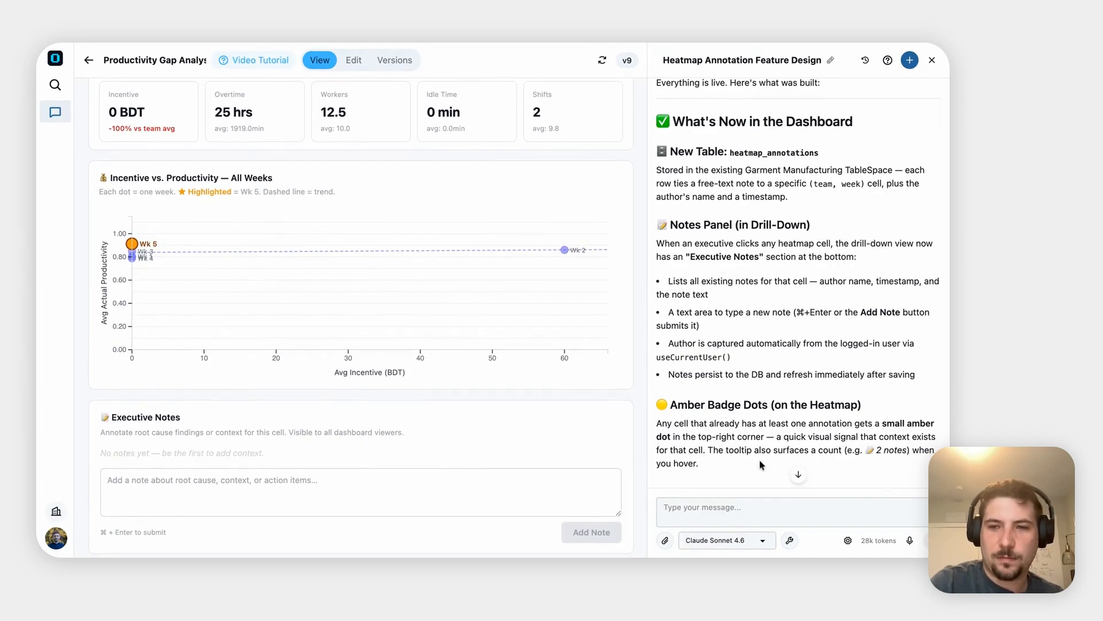
Tell the assistant that an annotation called my test annotation was just added, asking whether it worked and where to see it.
{"action": "left_click", "coordinate": [729, 508]}
{"action": "type", "text": "Oka"}
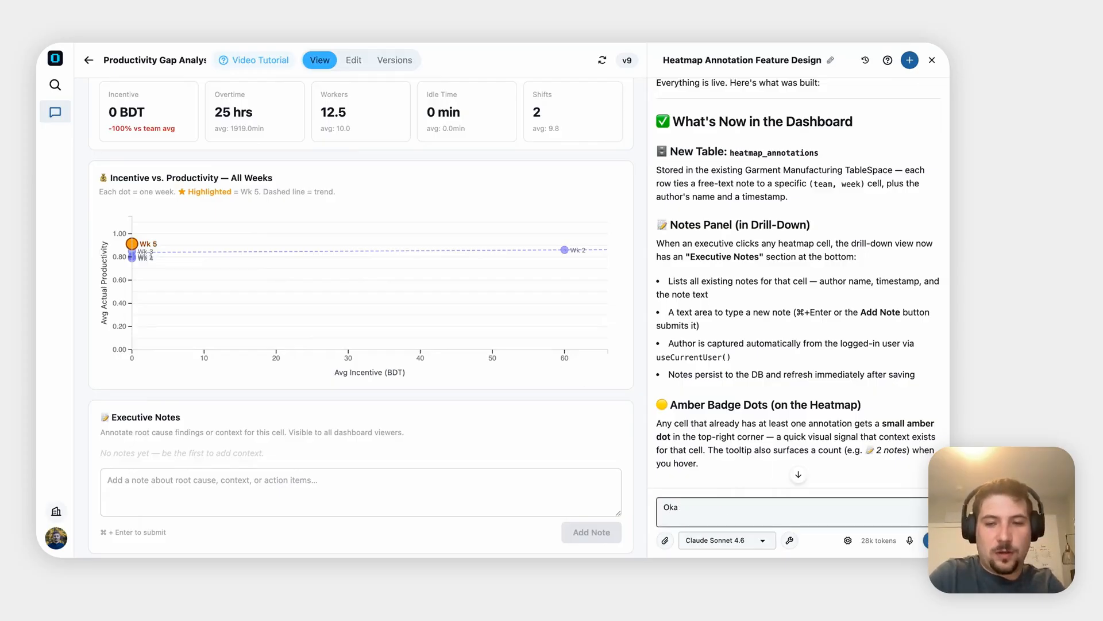
{"action": "type", "text": "ty, I just adde"}
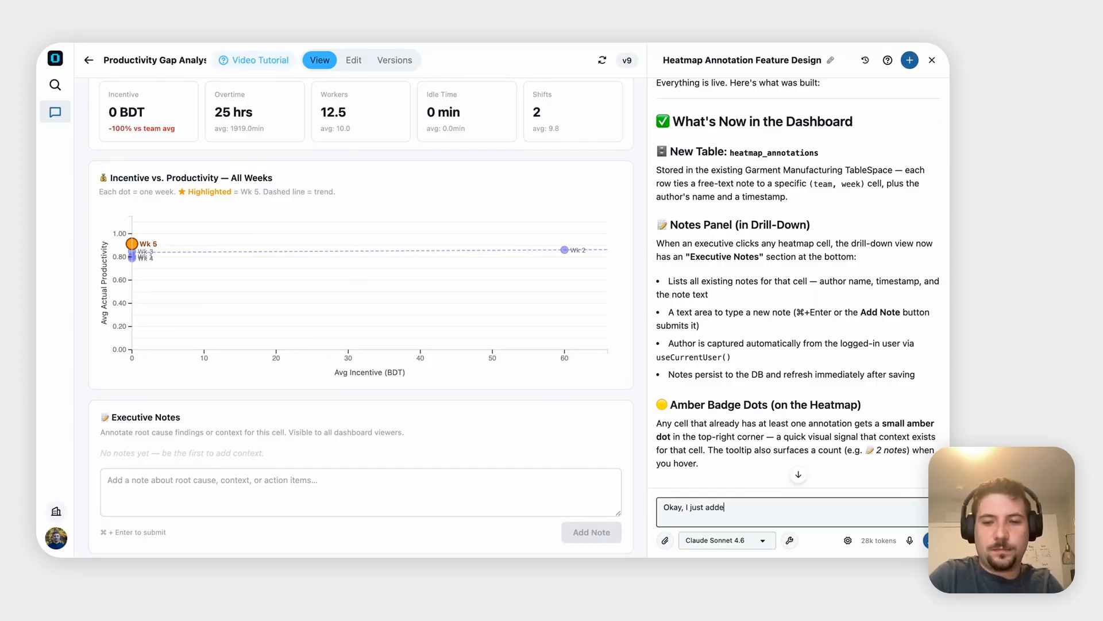
{"action": "type", "text": "d an annotation called "}
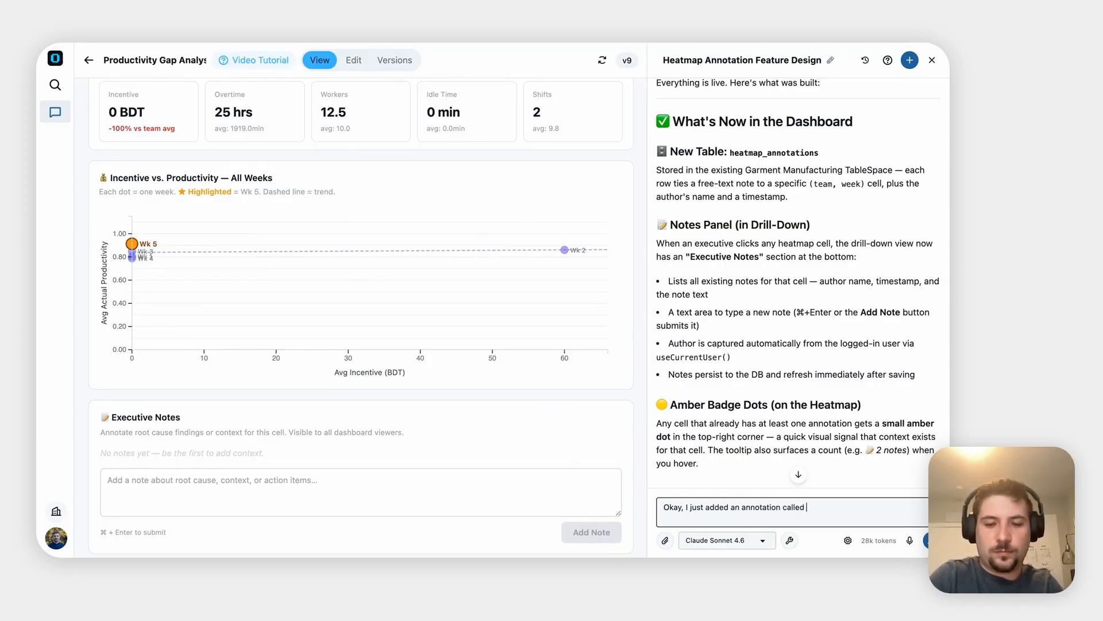
{"action": "type", "text": "my test annotation."}
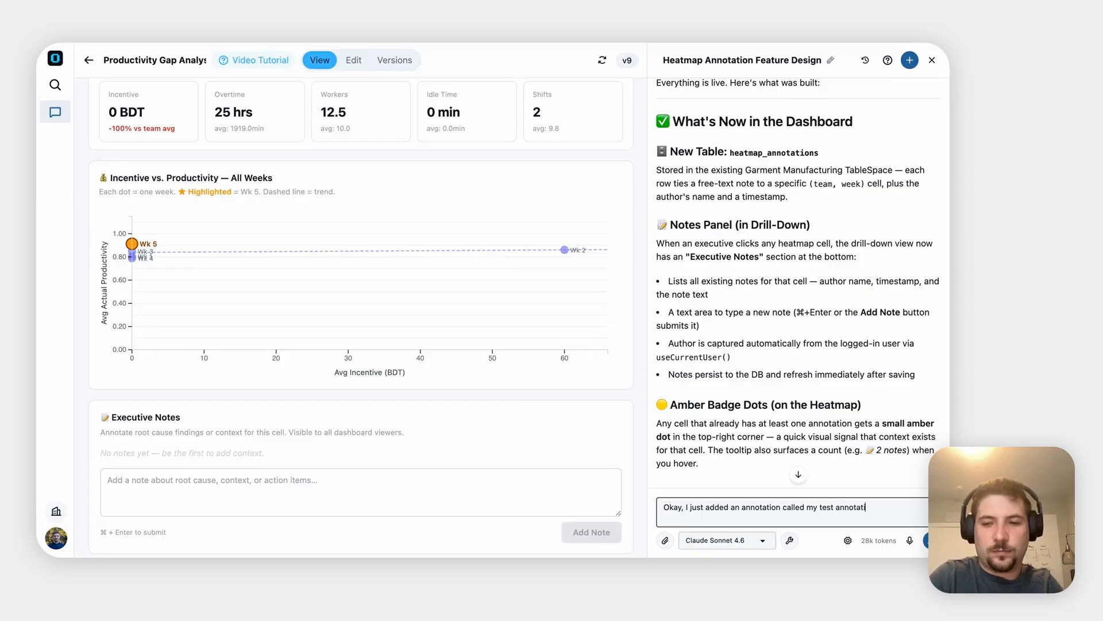
{"action": "type", "text": " Dd"}
{"action": "key", "text": "BackSpace"}
{"action": "type", "text": "id it work, and where can I see it?"}
{"action": "key", "text": "Return"}
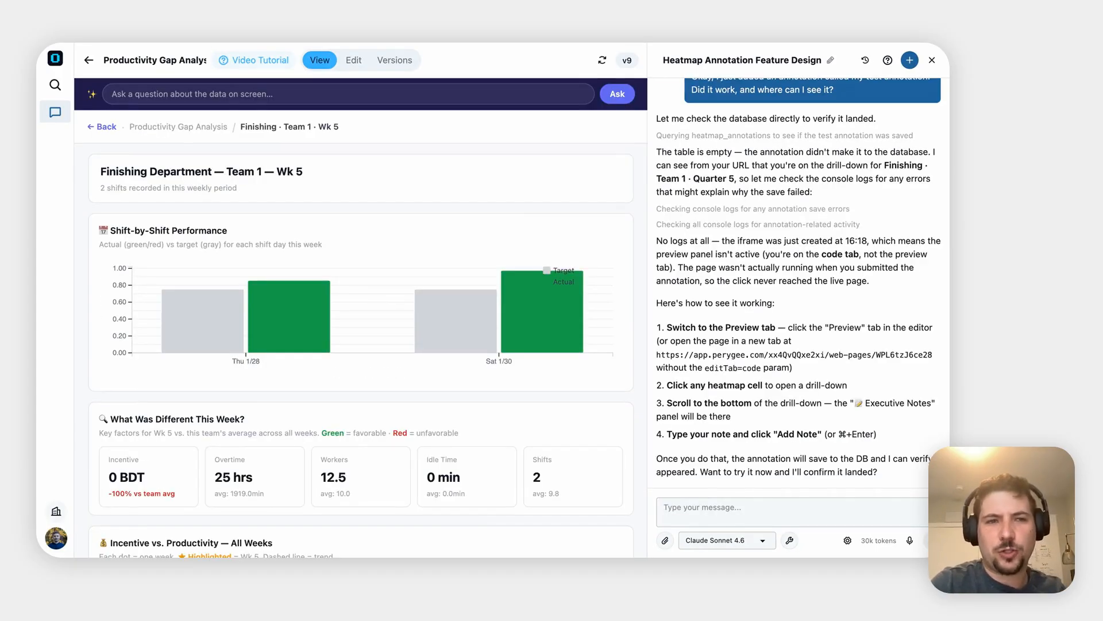
Send the assistant the copied screenshot of the dashboard header with the question "Is this the preview tab?".
{"action": "left_click", "coordinate": [725, 519]}
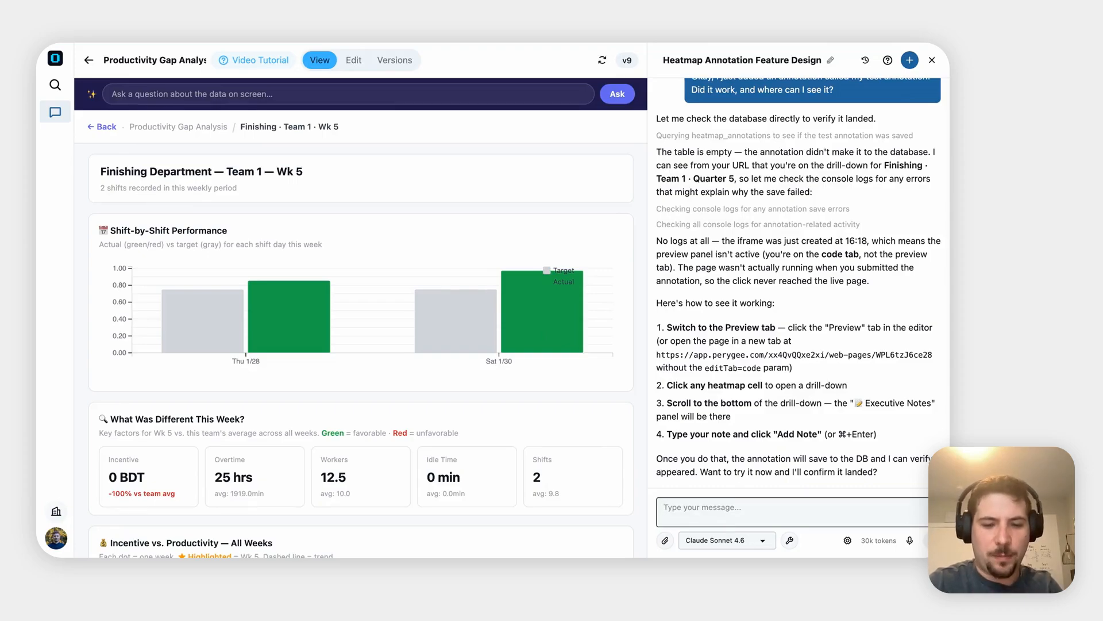
{"action": "key", "text": "super+v"}
{"action": "type", "text": "Is thi"}
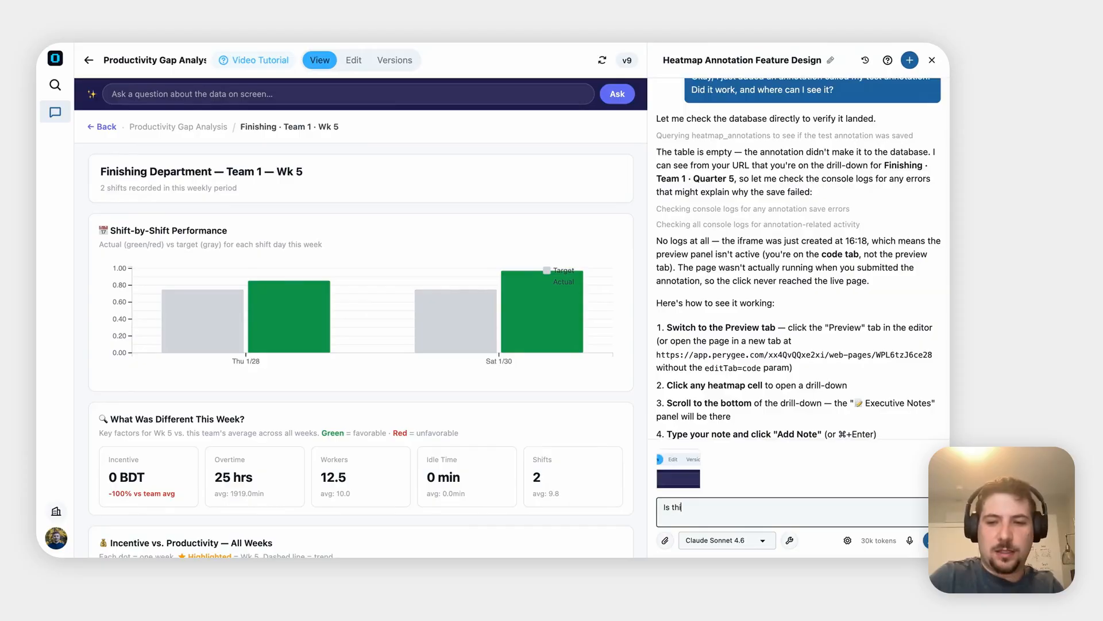
{"action": "type", "text": "s the previwe"}
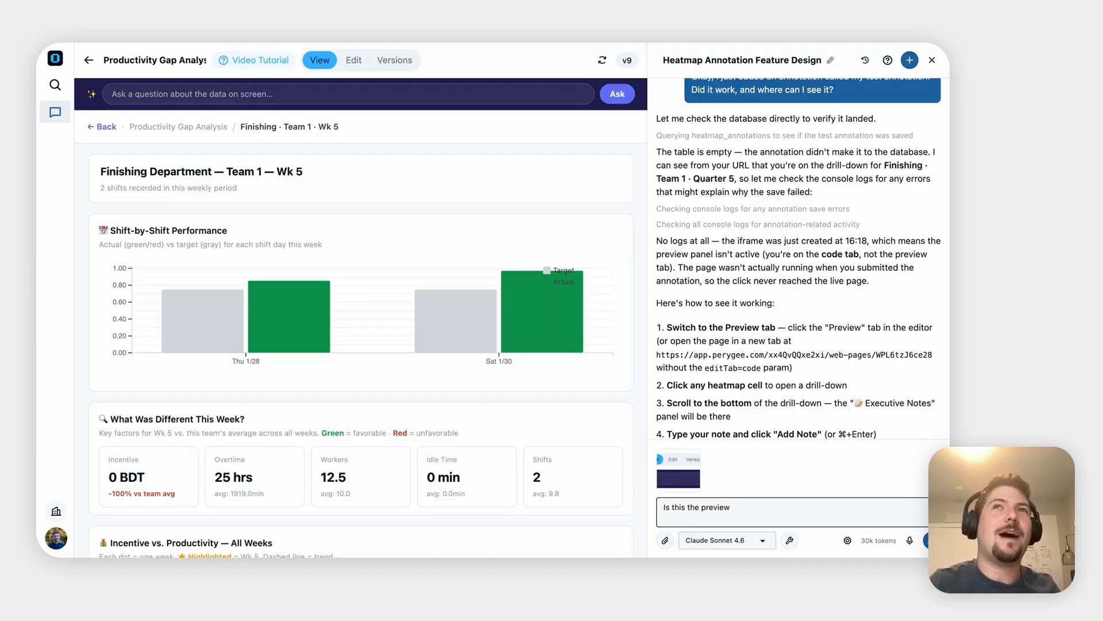
{"action": "type", "text": " tab?"}
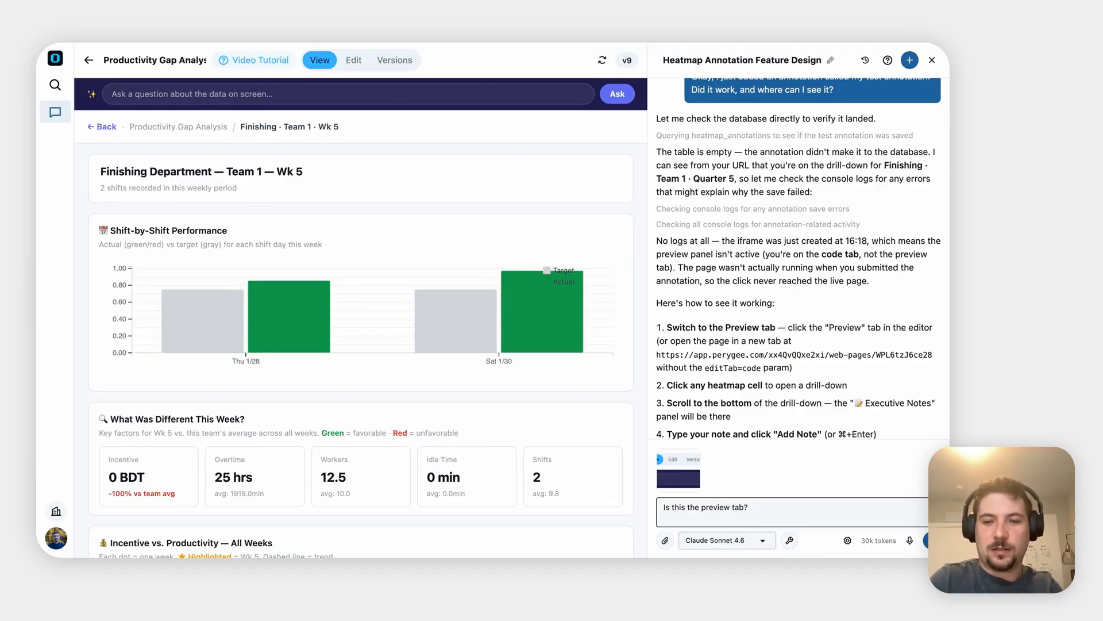
{"action": "key", "text": "Return"}
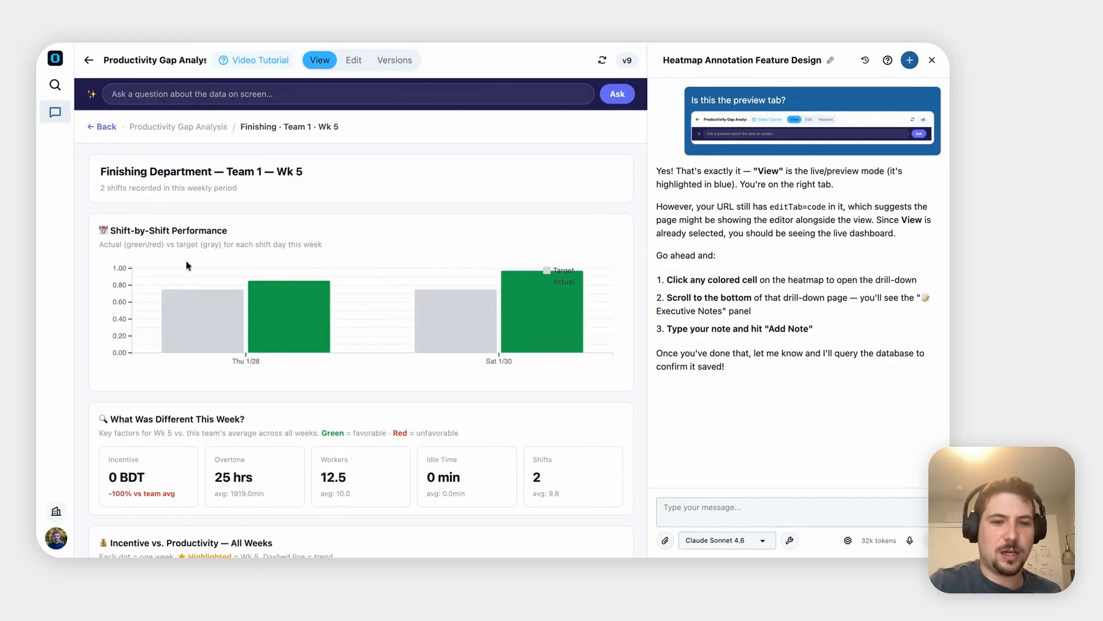
Add the executive note "My test annotation 2" to the Finishing Team 1, Wk 5 cell.
{"action": "scroll", "coordinate": [364, 307], "scroll_direction": "down", "scroll_amount": 6}
{"action": "left_click", "coordinate": [225, 494]}
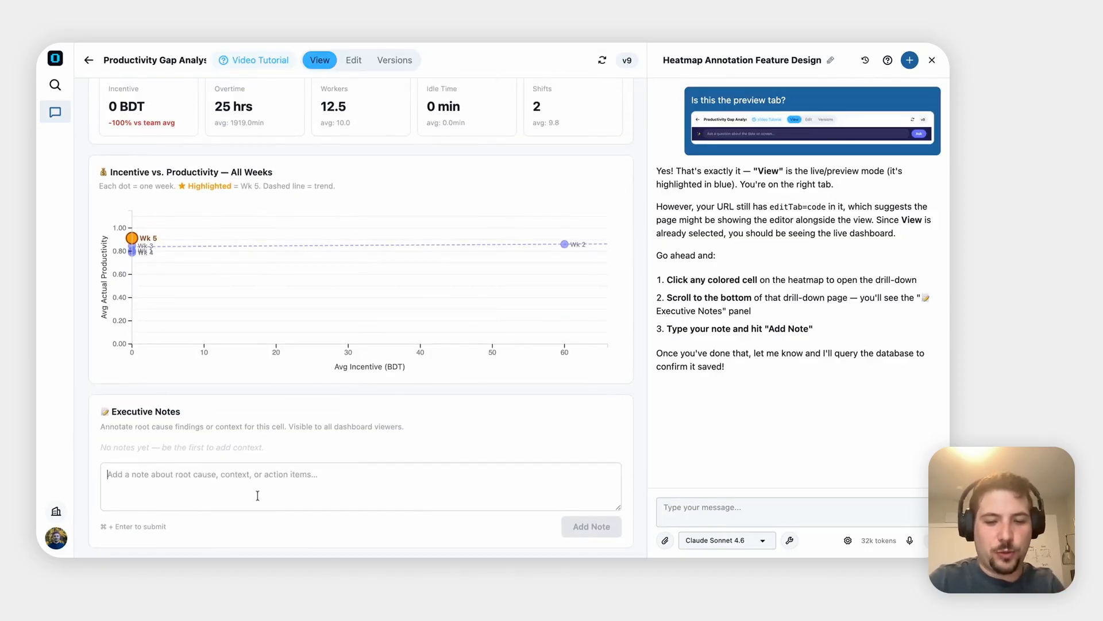
{"action": "type", "text": "My "}
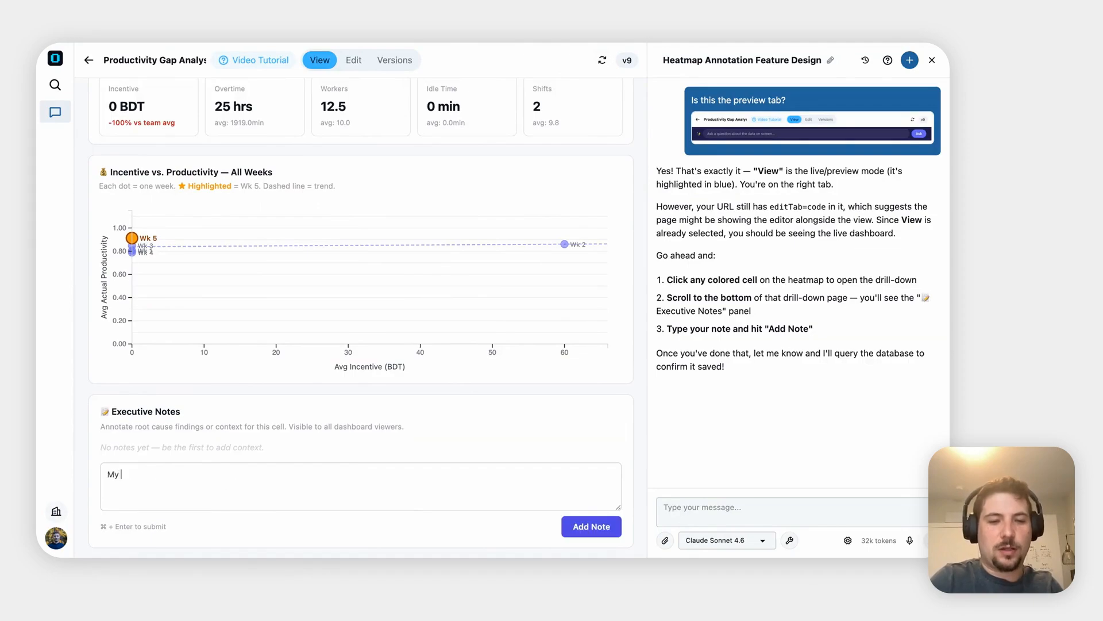
{"action": "type", "text": "test annotation"}
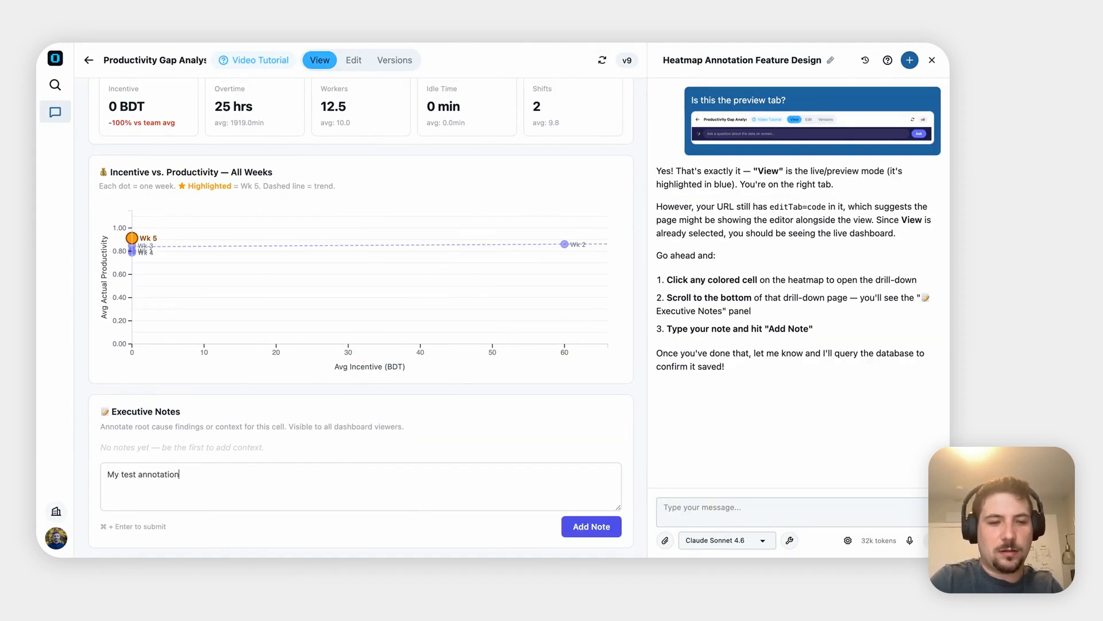
{"action": "type", "text": " 2"}
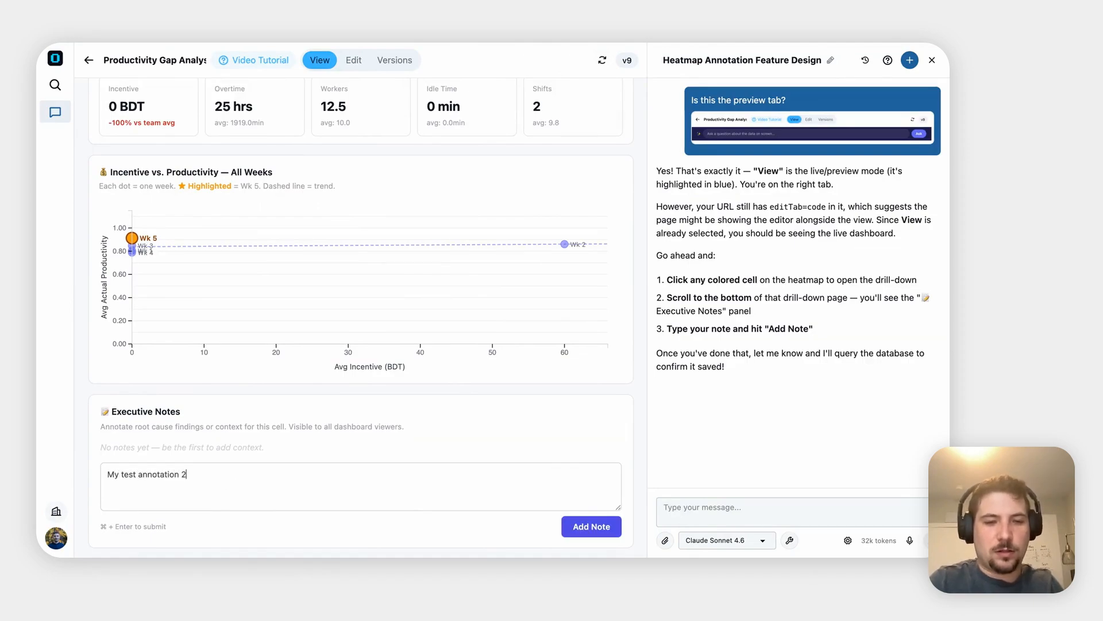
{"action": "left_click", "coordinate": [586, 530]}
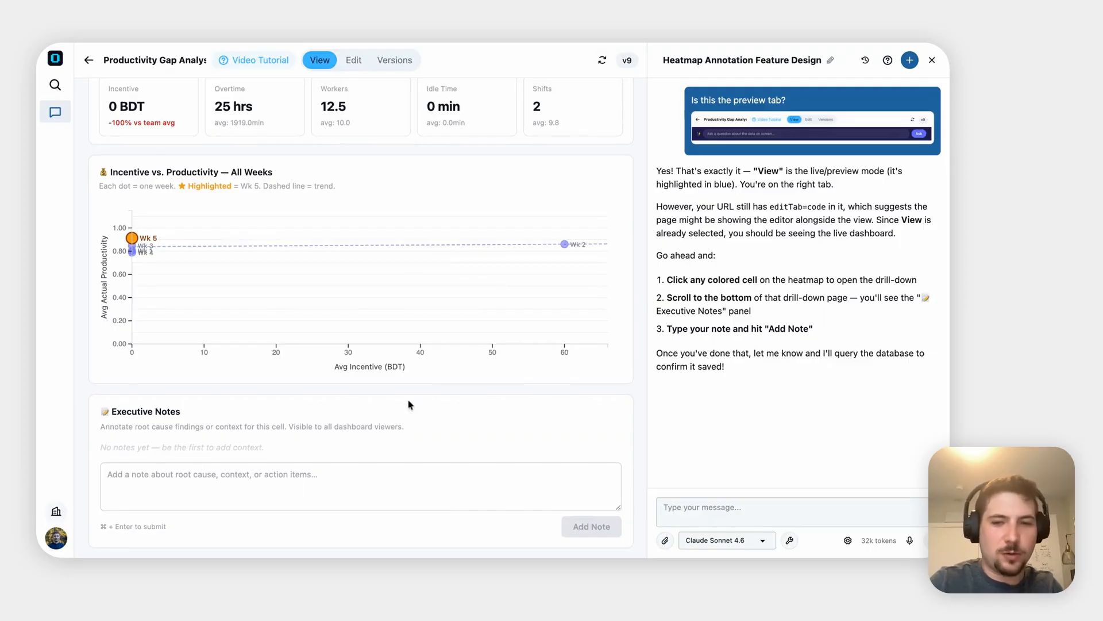
Tell the assistant that my test annotation 2 was added in this session, and ask whether it saved and what happened.
{"action": "left_click", "coordinate": [705, 502]}
{"action": "type", "text": "Okay "}
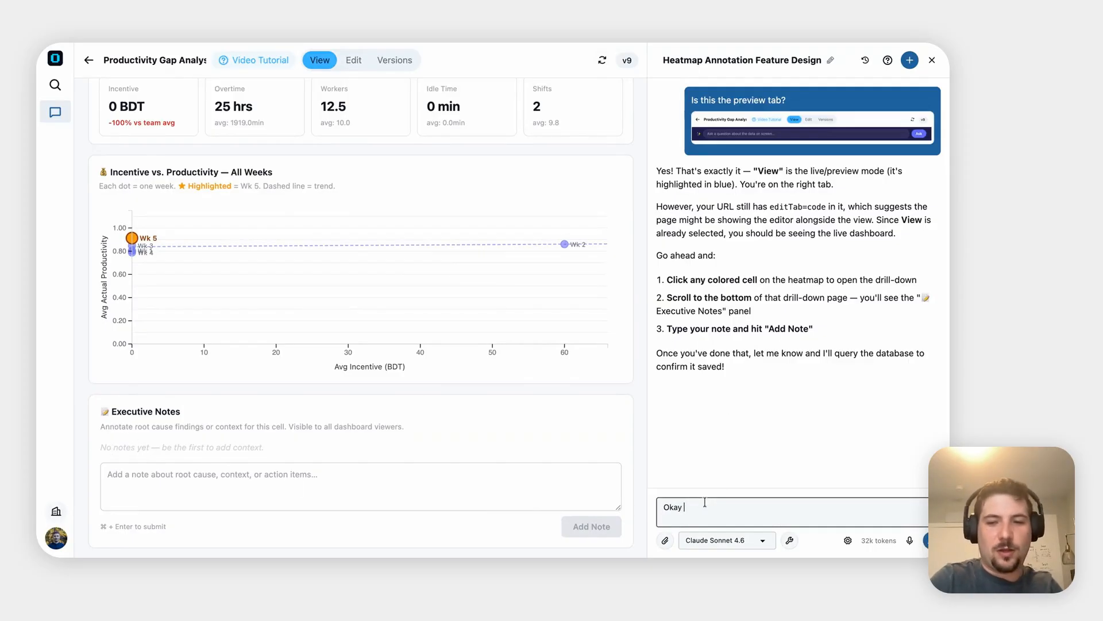
{"action": "type", "text": "I added an annotation called my test annotation 2"}
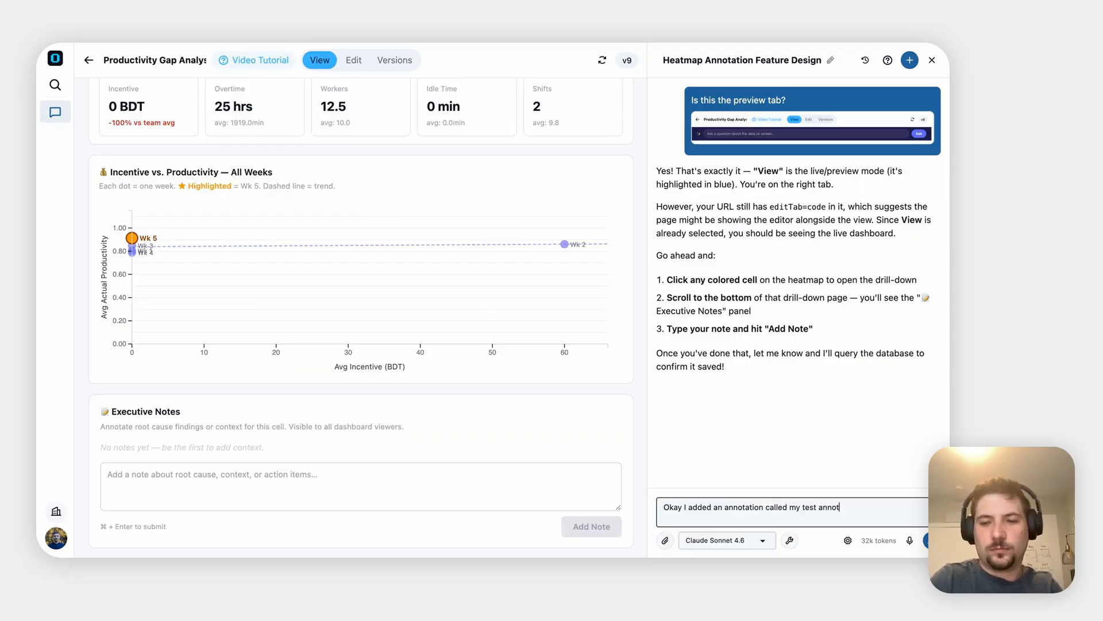
{"action": "type", "text": "this "}
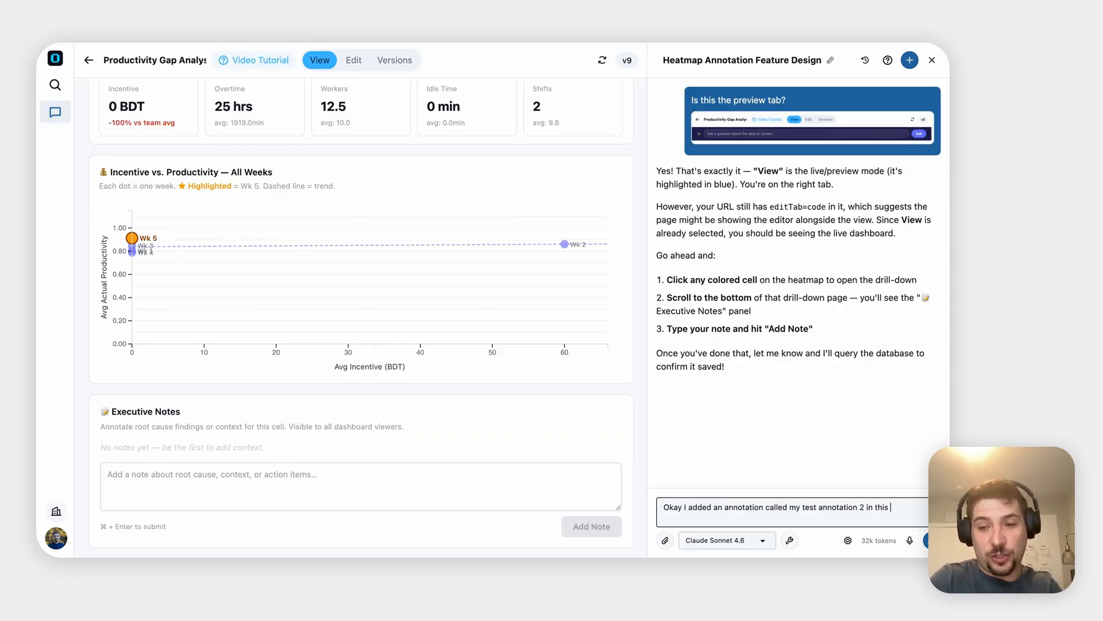
{"action": "type", "text": "session. Did it s"}
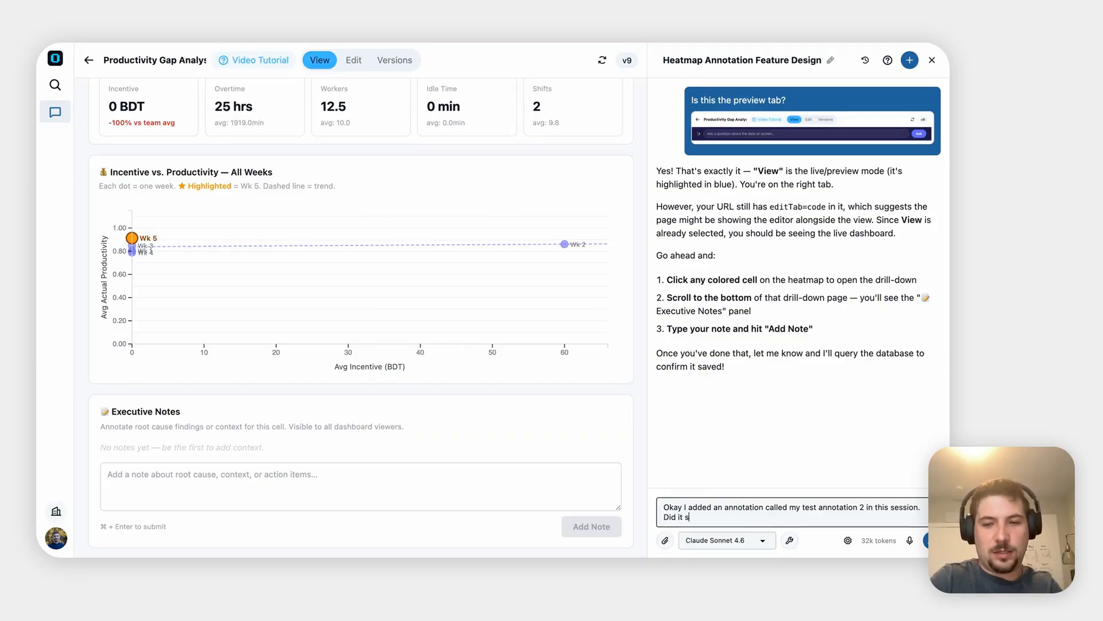
{"action": "type", "text": "ave? what happened"}
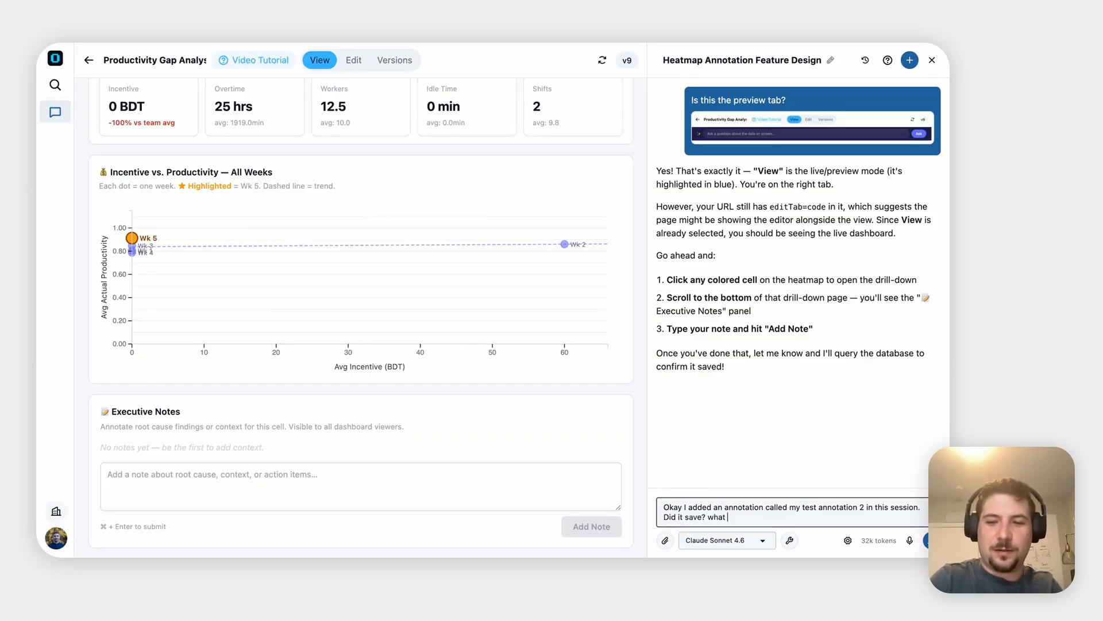
{"action": "key", "text": "Return"}
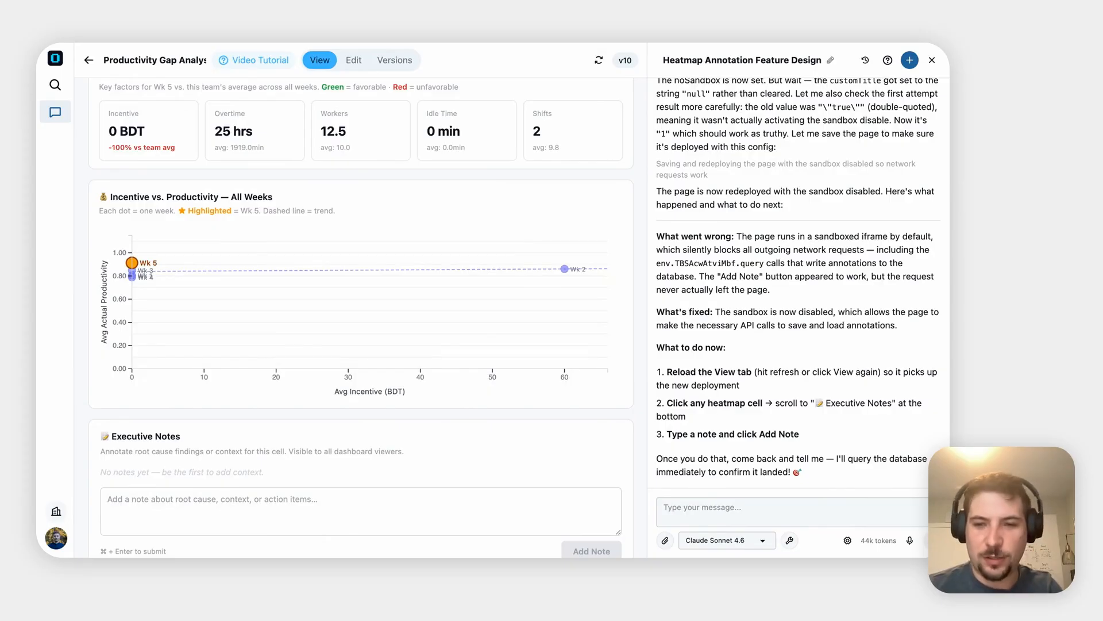
Reload the page to pick up the new deployment, and go back to the Executive Notes section and the assistant's latest instructions.
{"action": "left_click", "coordinate": [534, 194]}
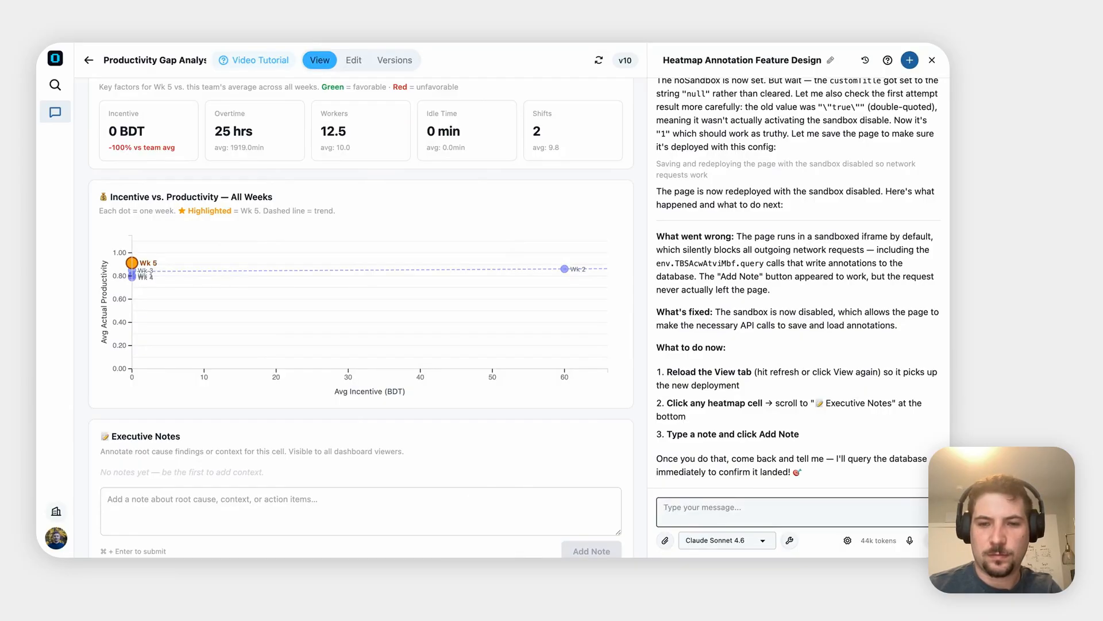
{"action": "left_click", "coordinate": [502, 44]}
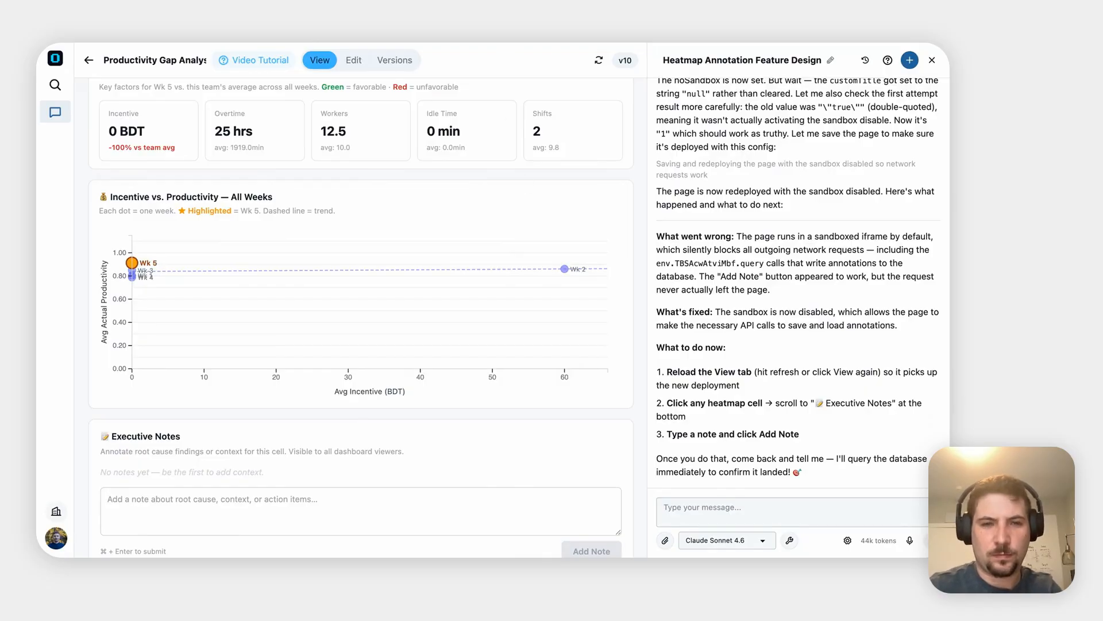
{"action": "key", "text": "super+r"}
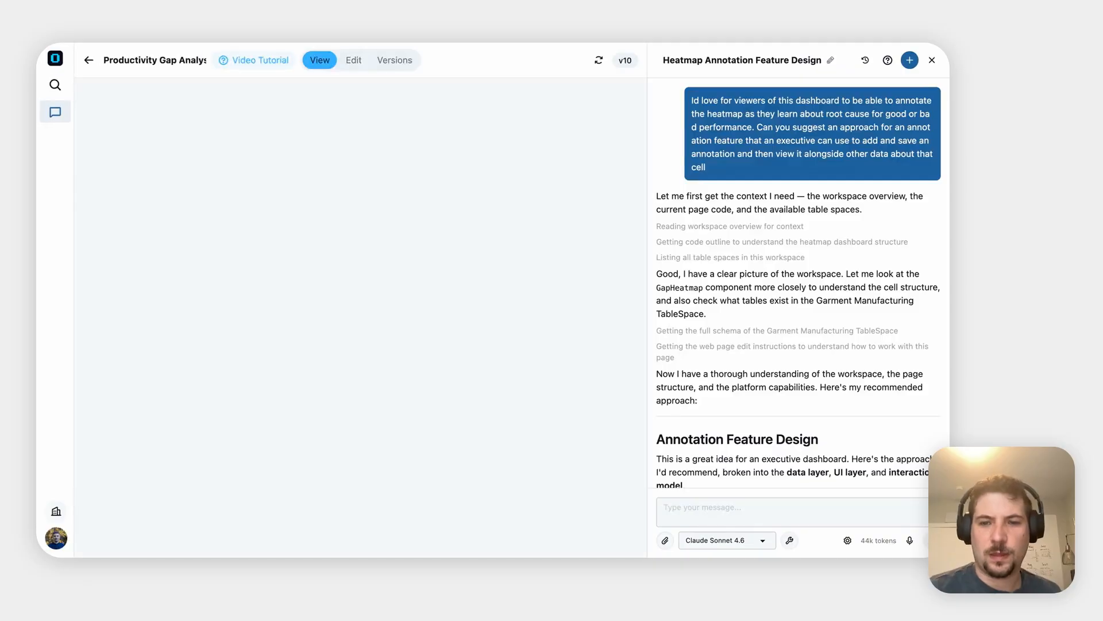
{"action": "scroll", "coordinate": [739, 311], "scroll_direction": "down", "scroll_amount": 2}
{"action": "scroll", "coordinate": [739, 311], "scroll_direction": "down", "scroll_amount": 5}
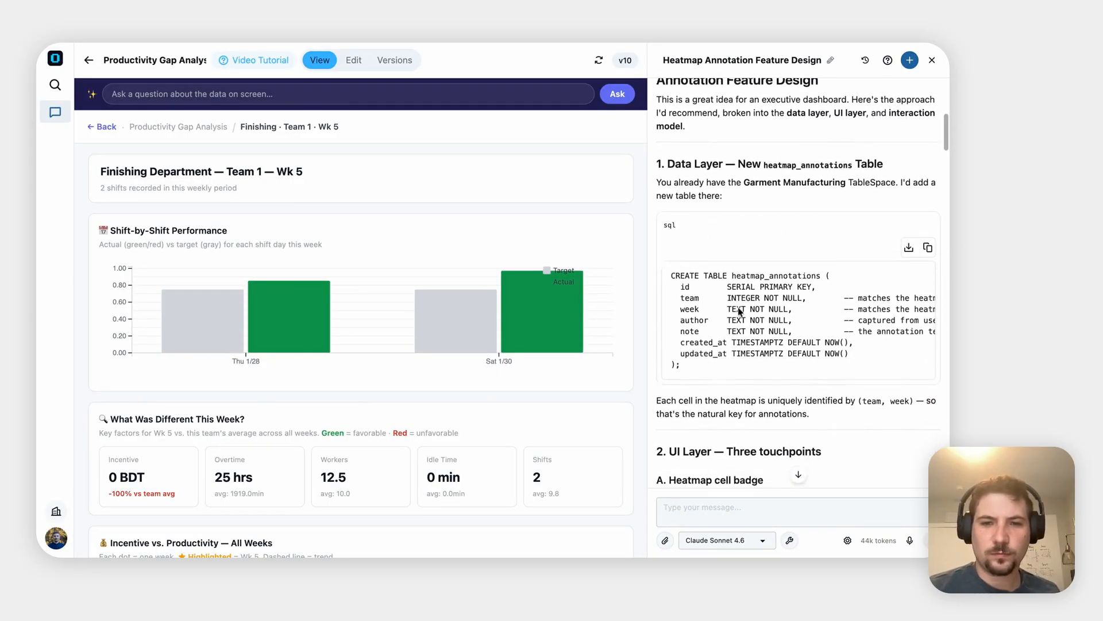
{"action": "scroll", "coordinate": [352, 360], "scroll_direction": "down", "scroll_amount": 6}
{"action": "scroll", "coordinate": [352, 357], "scroll_direction": "up", "scroll_amount": 7}
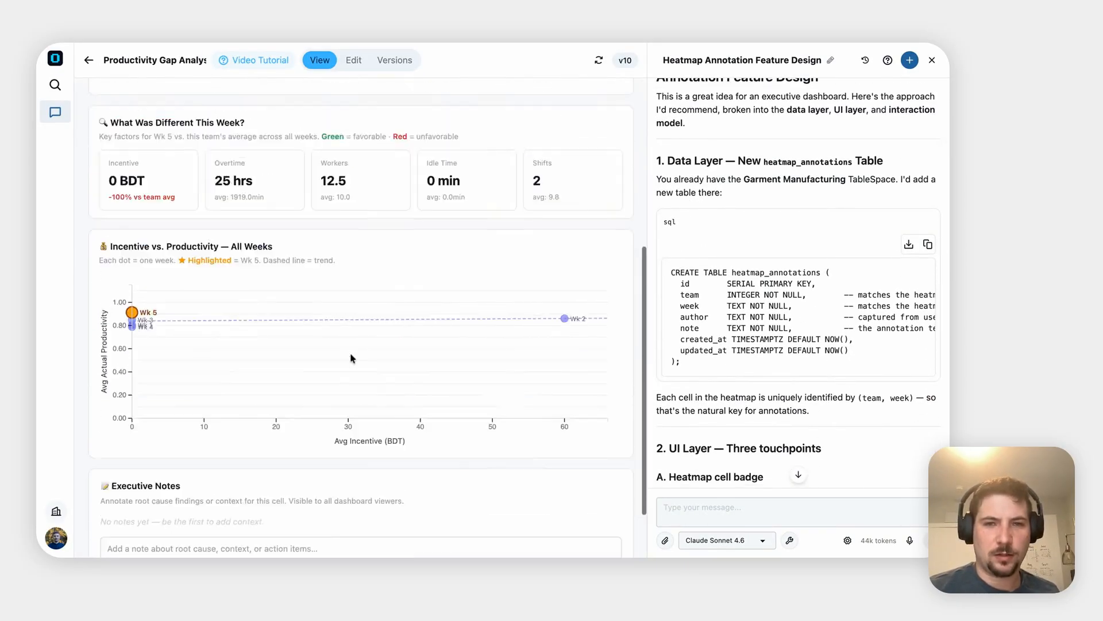
{"action": "scroll", "coordinate": [798, 222], "scroll_direction": "down", "scroll_amount": 10}
{"action": "scroll", "coordinate": [799, 222], "scroll_direction": "down", "scroll_amount": 15}
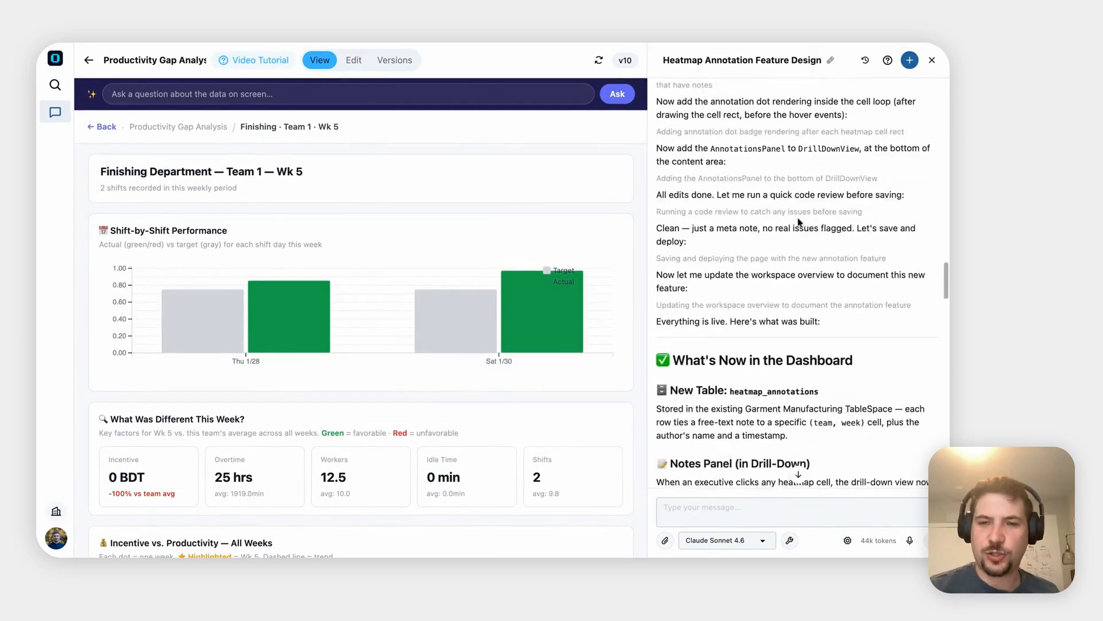
{"action": "scroll", "coordinate": [393, 300], "scroll_direction": "down", "scroll_amount": 6}
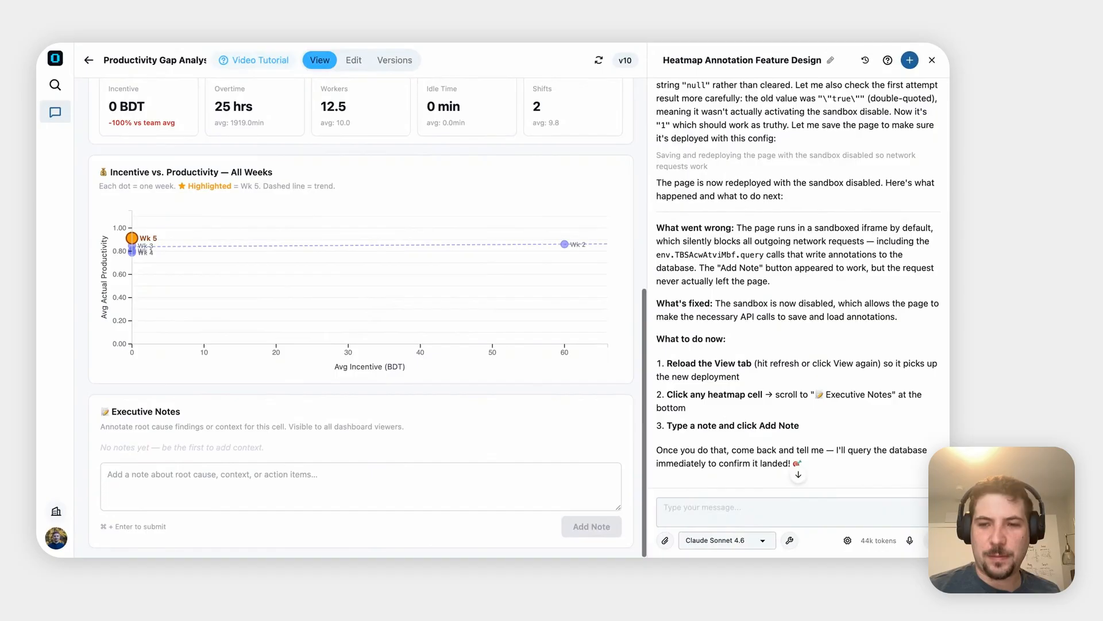
Add the executive note "Test 3" to the Finishing Team 1, Wk 5 cell.
{"action": "left_click", "coordinate": [323, 486]}
{"action": "type", "text": "Test 3"}
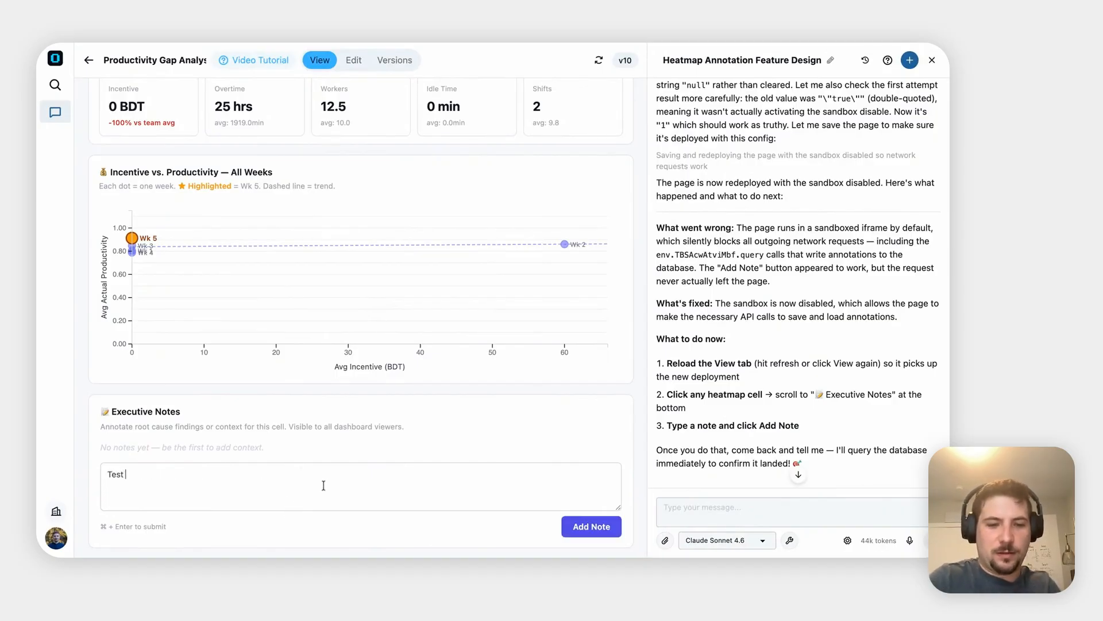
{"action": "left_click", "coordinate": [580, 529]}
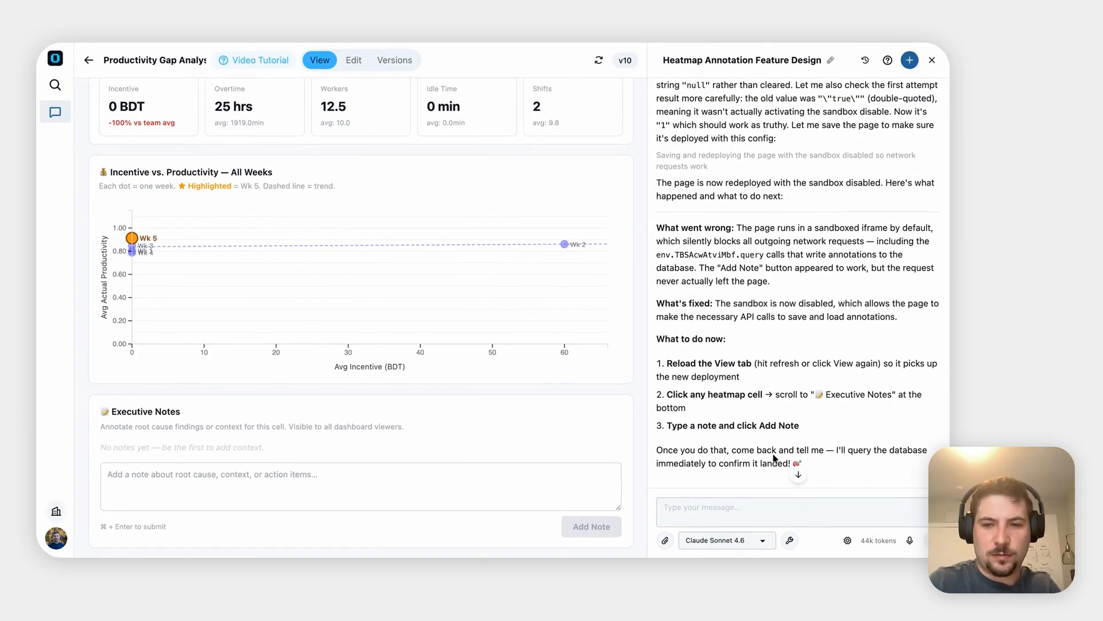
Draft a message telling the assistant that the note briefly replaces the "no notes yet" message but then disappears.
{"action": "left_click", "coordinate": [670, 504]}
{"action": "type", "text": "hmmm it brie"}
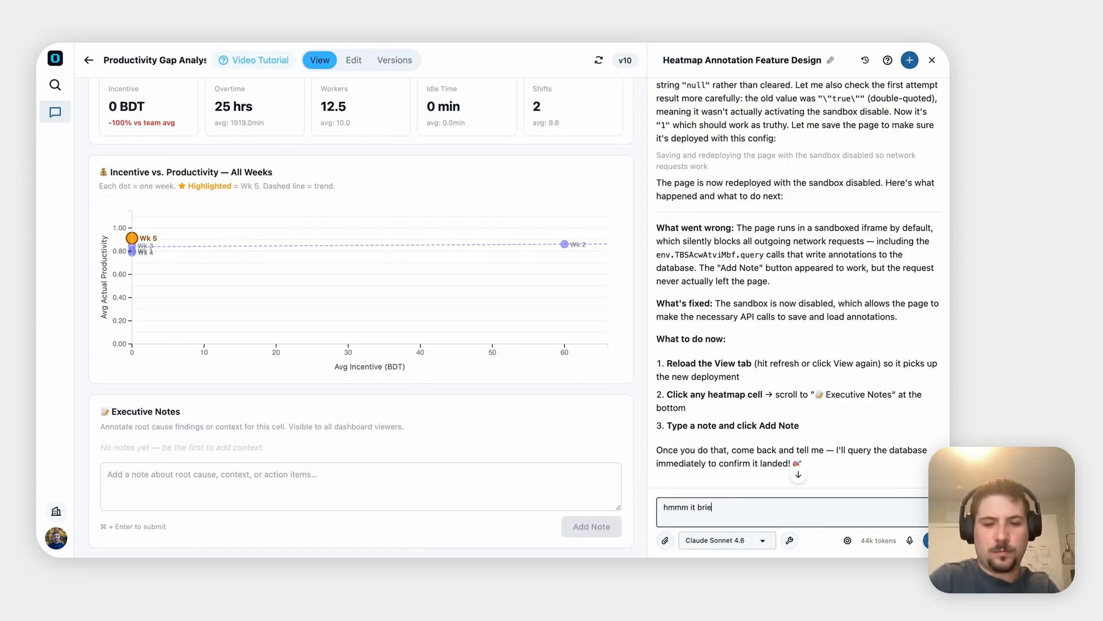
{"action": "type", "text": "flty rep"}
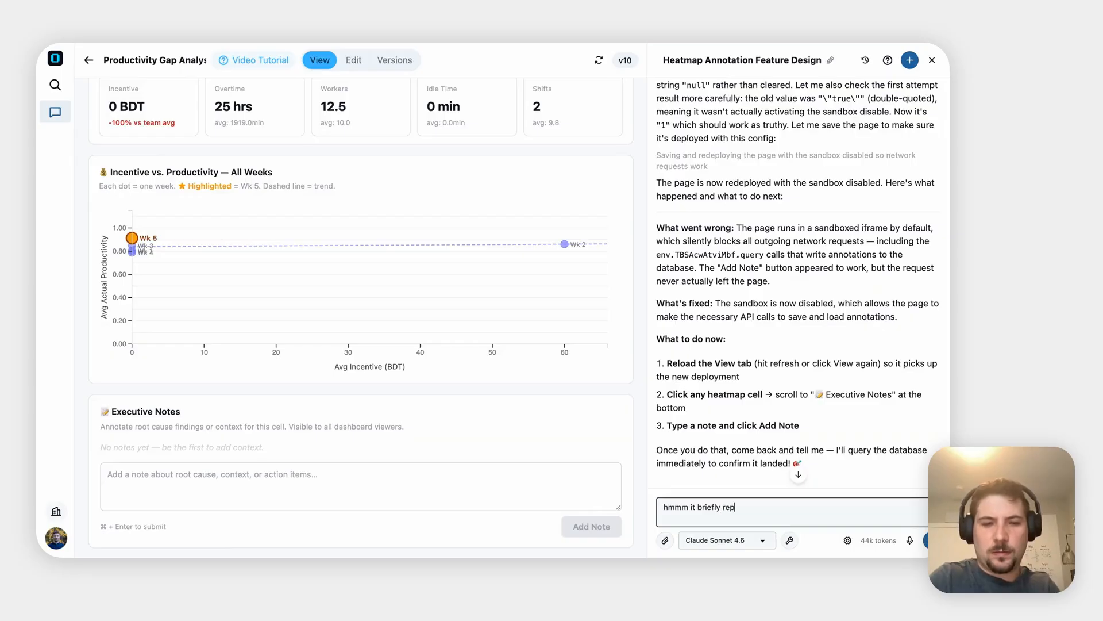
{"action": "type", "text": "lace the message \"no notest"}
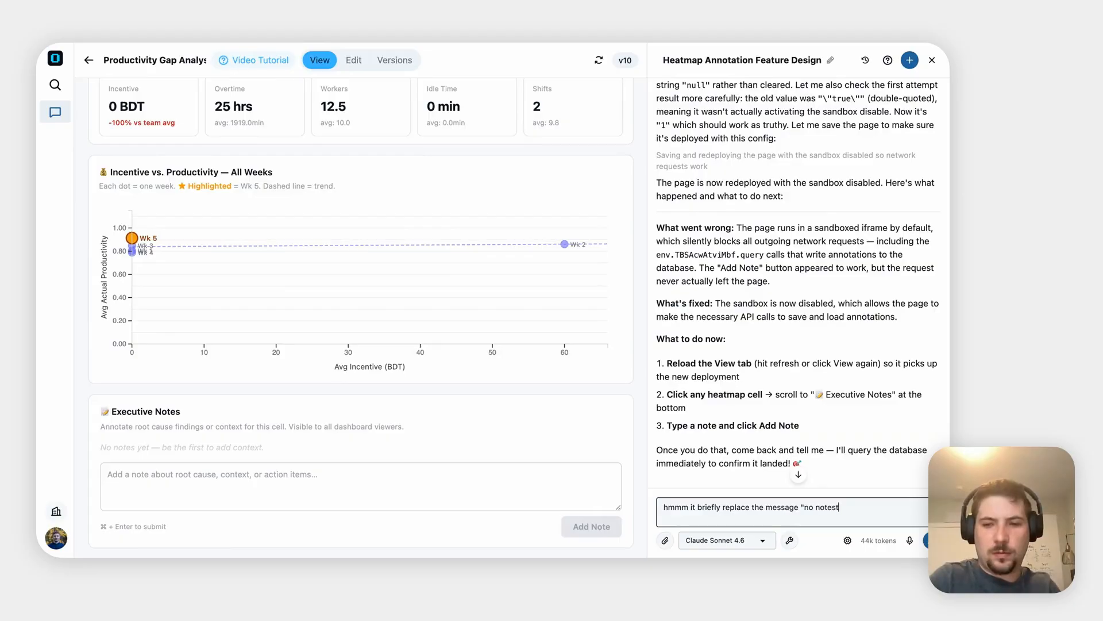
{"action": "type", "text": " yet"}
{"action": "key", "text": "BackSpace"}
{"action": "key", "text": "BackSpace"}
{"action": "key", "text": "BackSpace"}
{"action": "key", "text": "BackSpace"}
{"action": "type", "text": "notes yet\" buyt"}
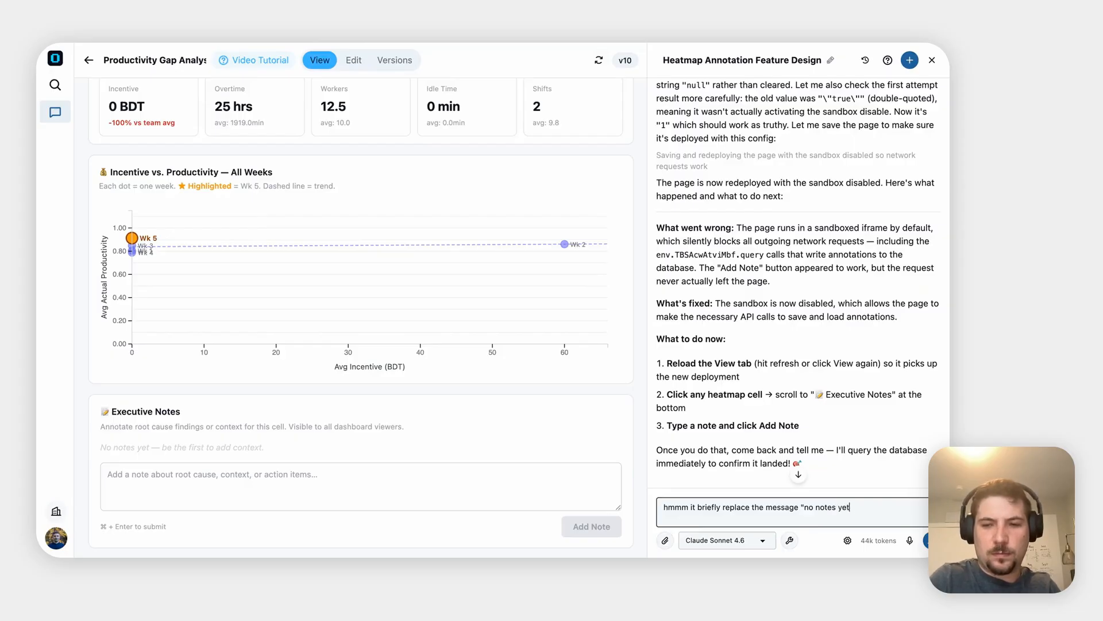
{"action": "key", "text": "BackSpace"}
{"action": "key", "text": "BackSpace"}
{"action": "type", "text": "t then "}
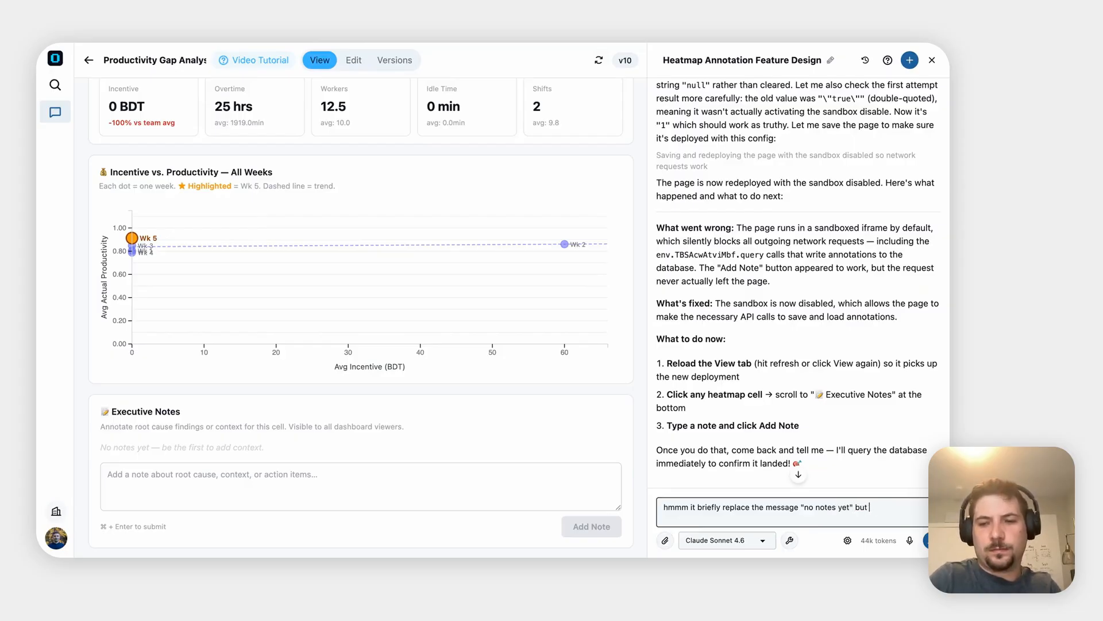
{"action": "type", "text": "disapears"}
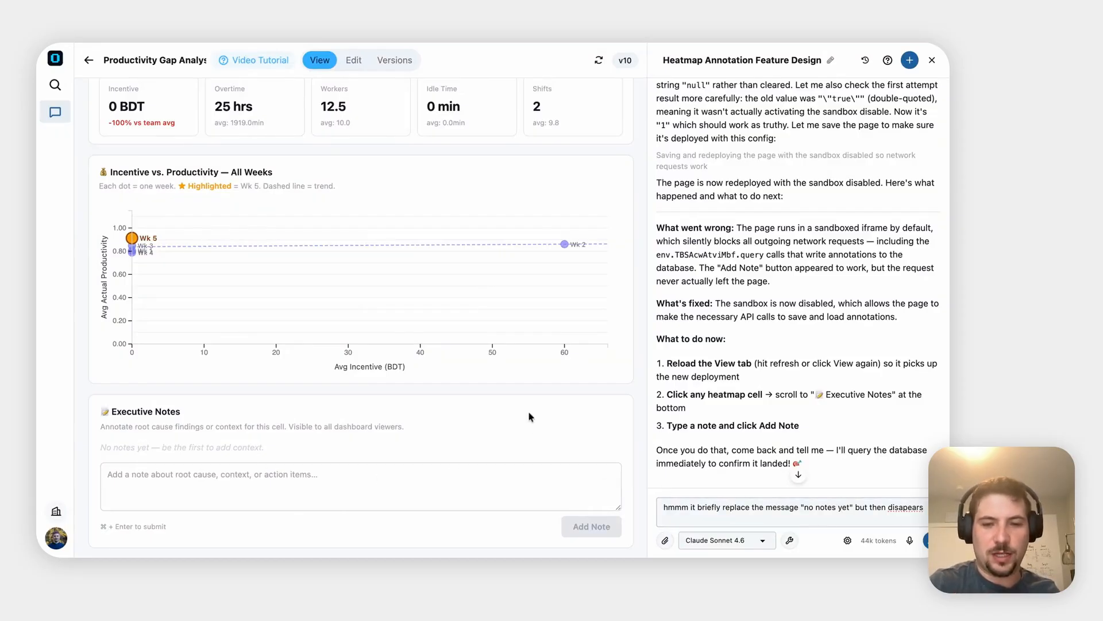
Check the browser console for errors, and send the drafted message to the assistant with a screenshot of the console attached.
{"action": "key", "text": "super+alt+i"}
{"action": "left_click", "coordinate": [706, 52]}
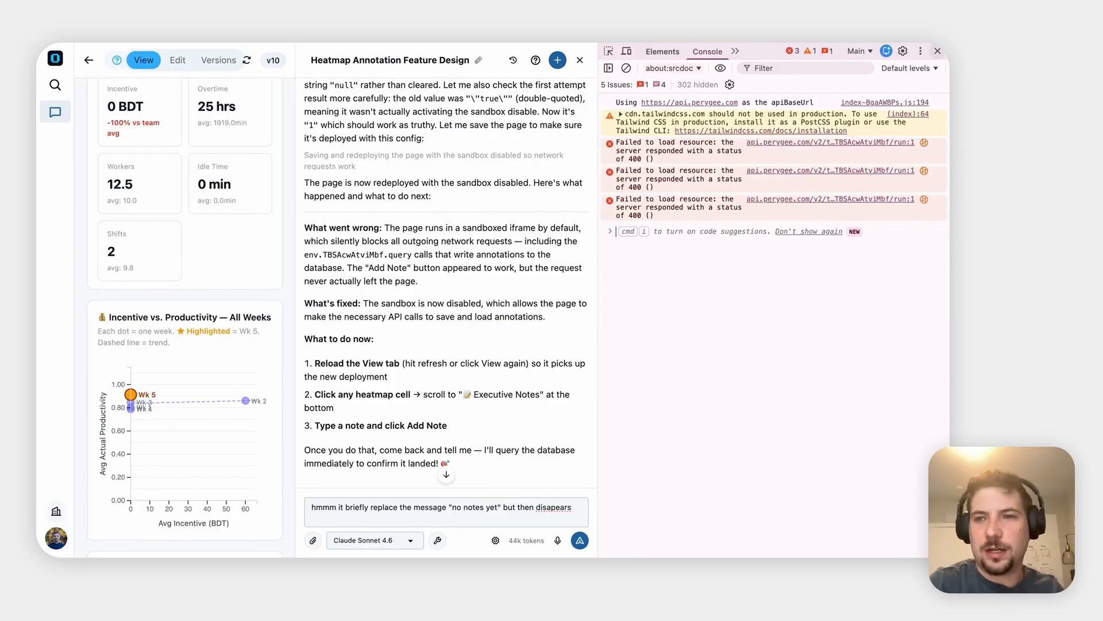
{"action": "left_click", "coordinate": [938, 51]}
{"action": "left_click", "coordinate": [789, 513]}
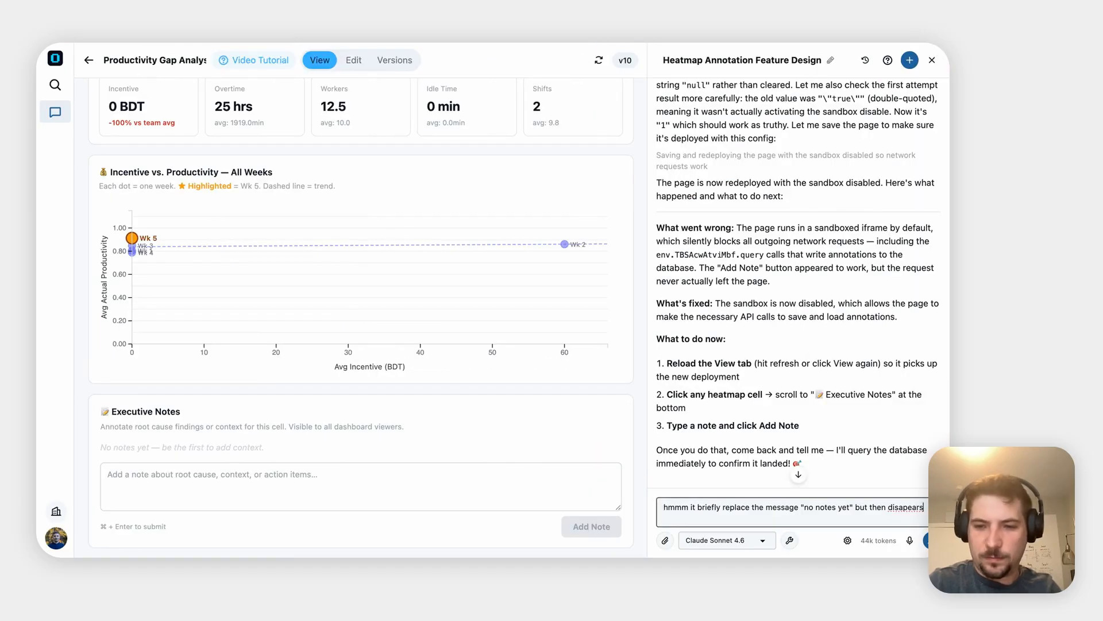
{"action": "key", "text": "super+v"}
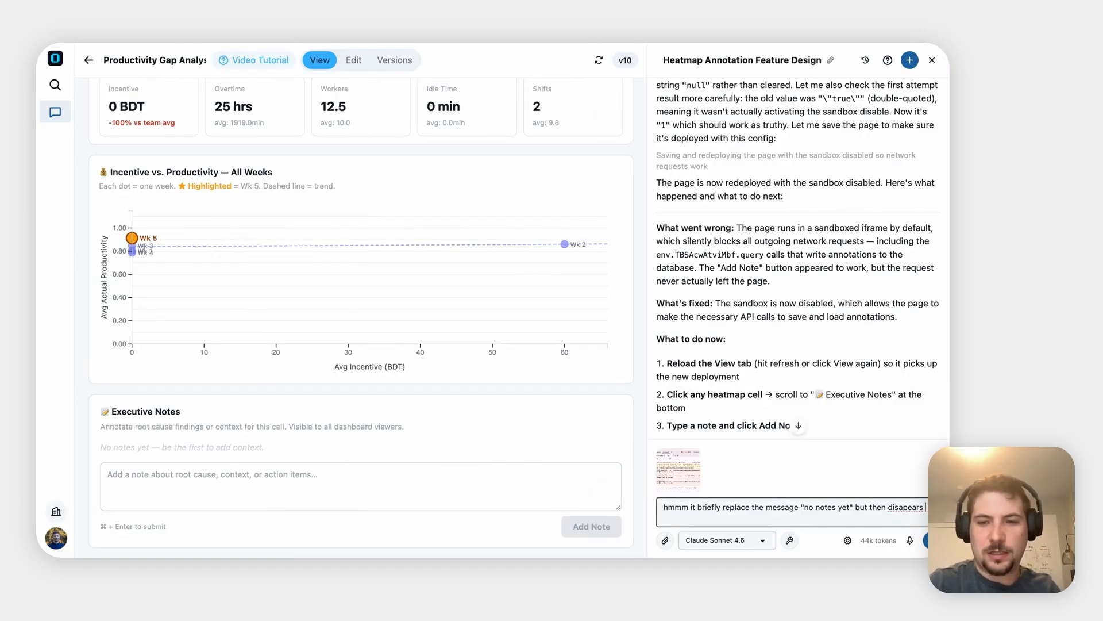
{"action": "key", "text": "Return"}
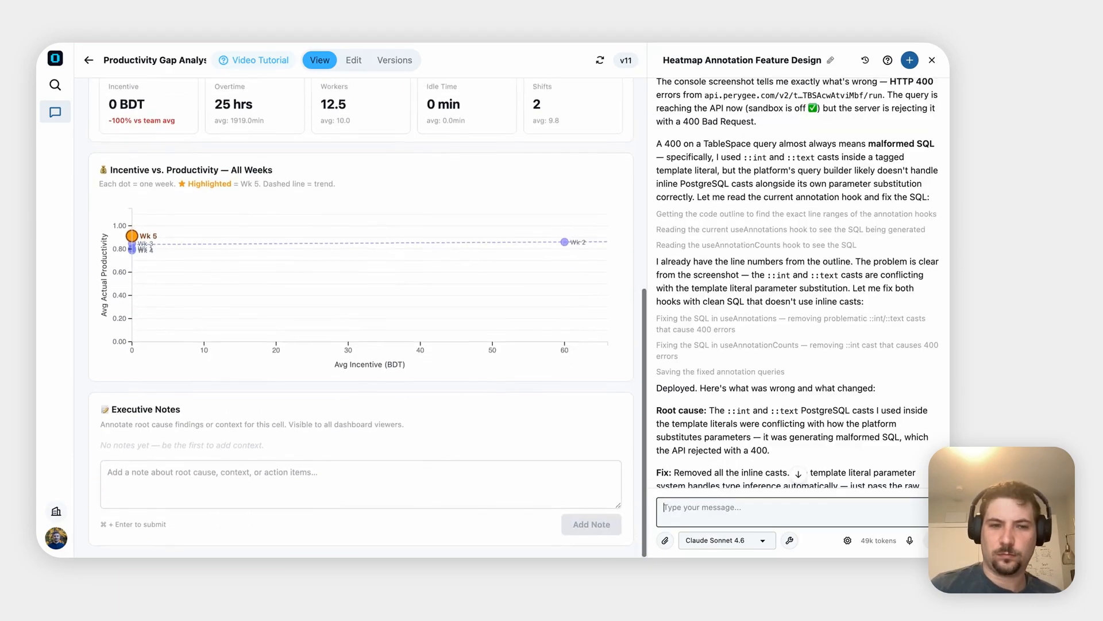
Read the assistant's fix explanation and add the executive note "My test 4" to the Finishing Team 1, Wk 5 cell.
{"action": "scroll", "coordinate": [836, 232], "scroll_direction": "down", "scroll_amount": 3}
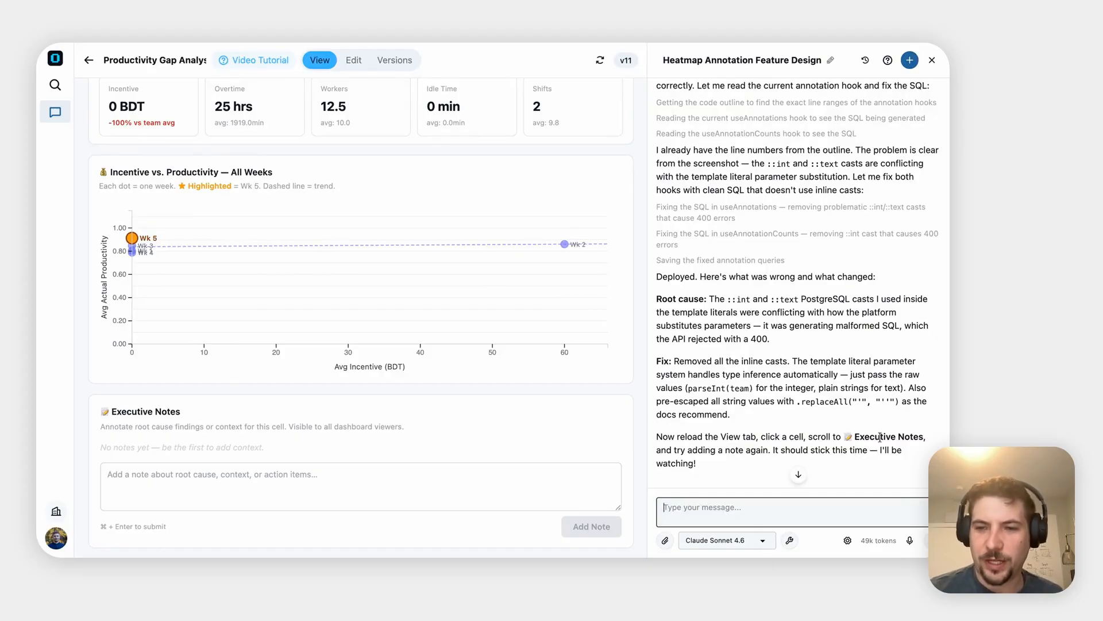
{"action": "left_click", "coordinate": [161, 481]}
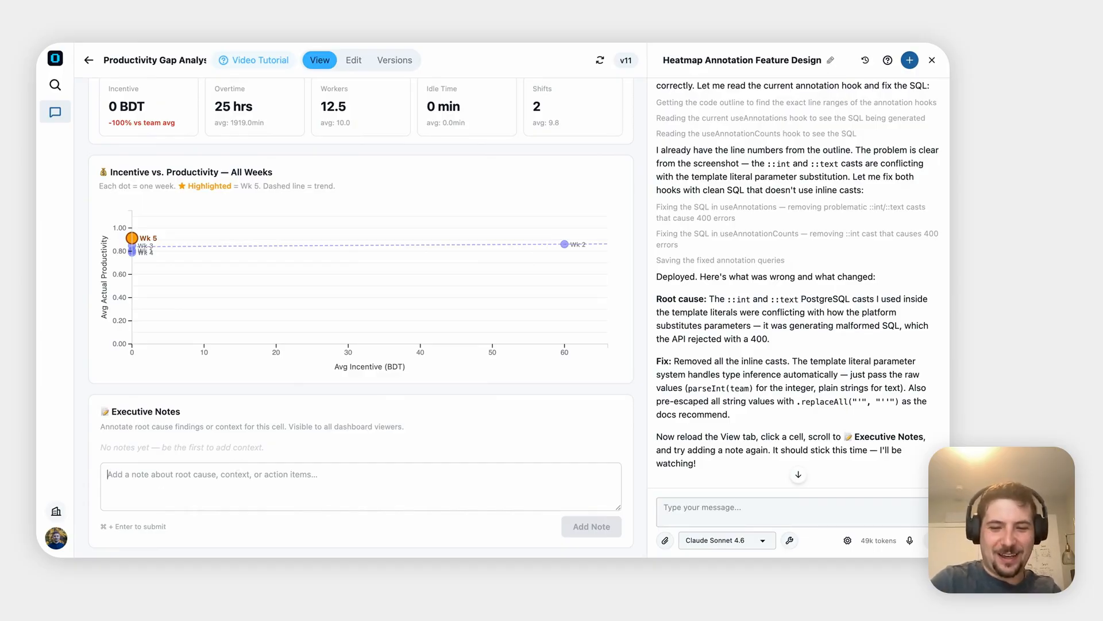
{"action": "type", "text": "My test 4"}
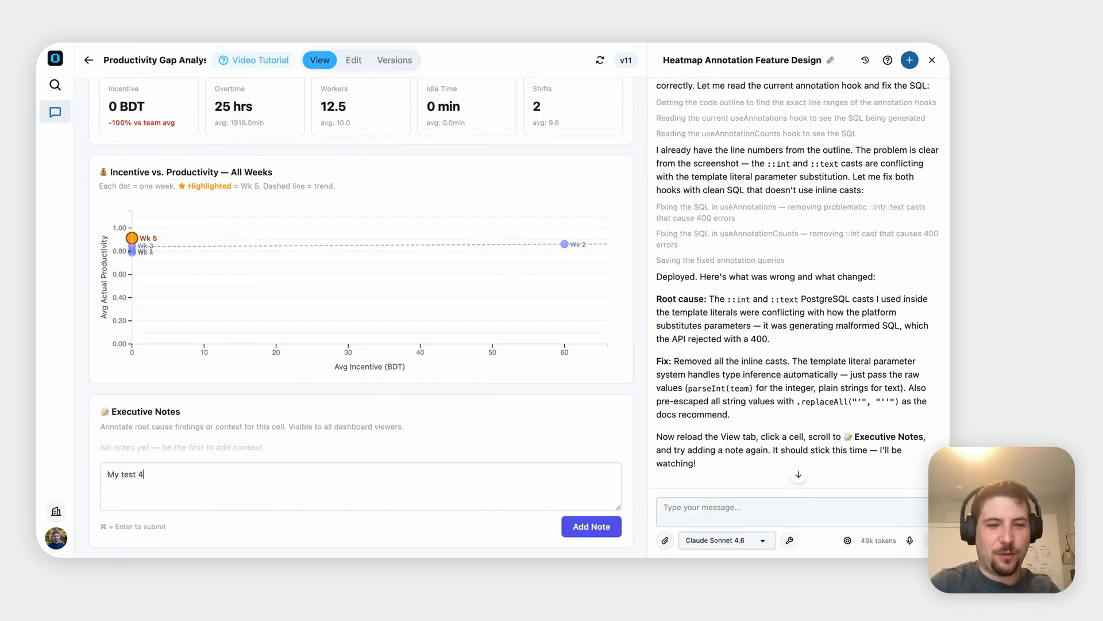
{"action": "left_click", "coordinate": [588, 527]}
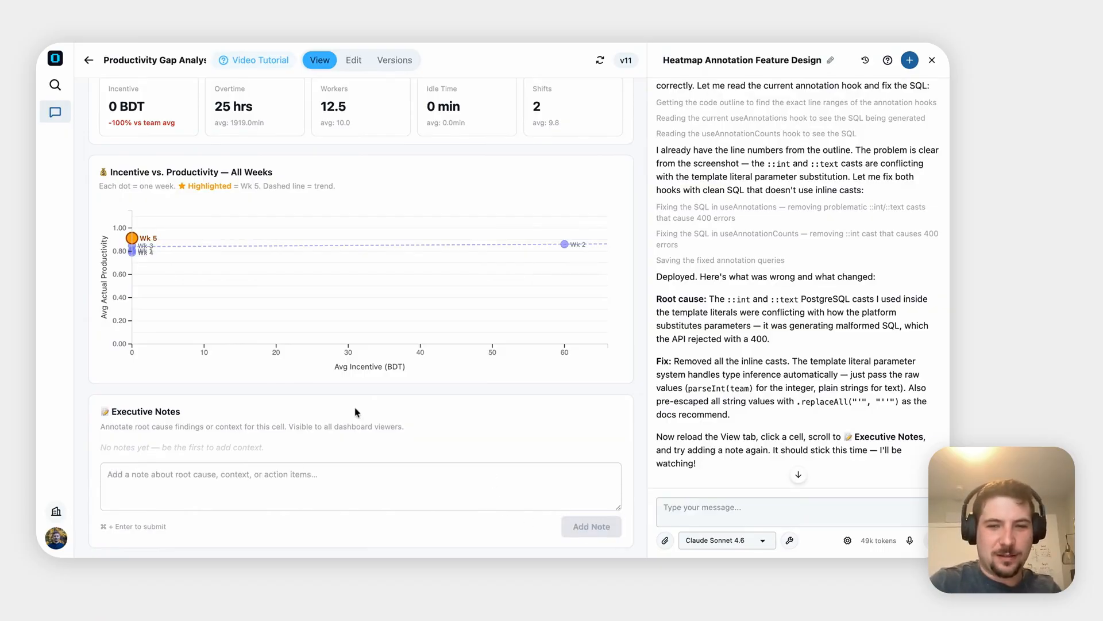
Tell the assistant that one more note was just added.
{"action": "left_click", "coordinate": [702, 507]}
{"action": "type", "text": "okay just added 1"}
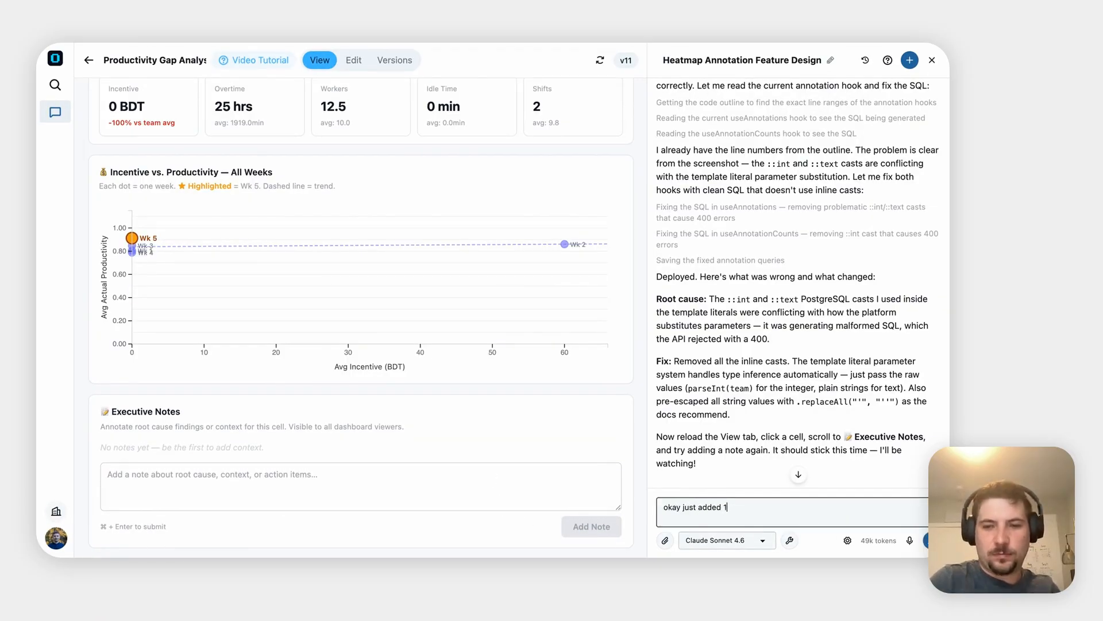
{"action": "key", "text": "Return"}
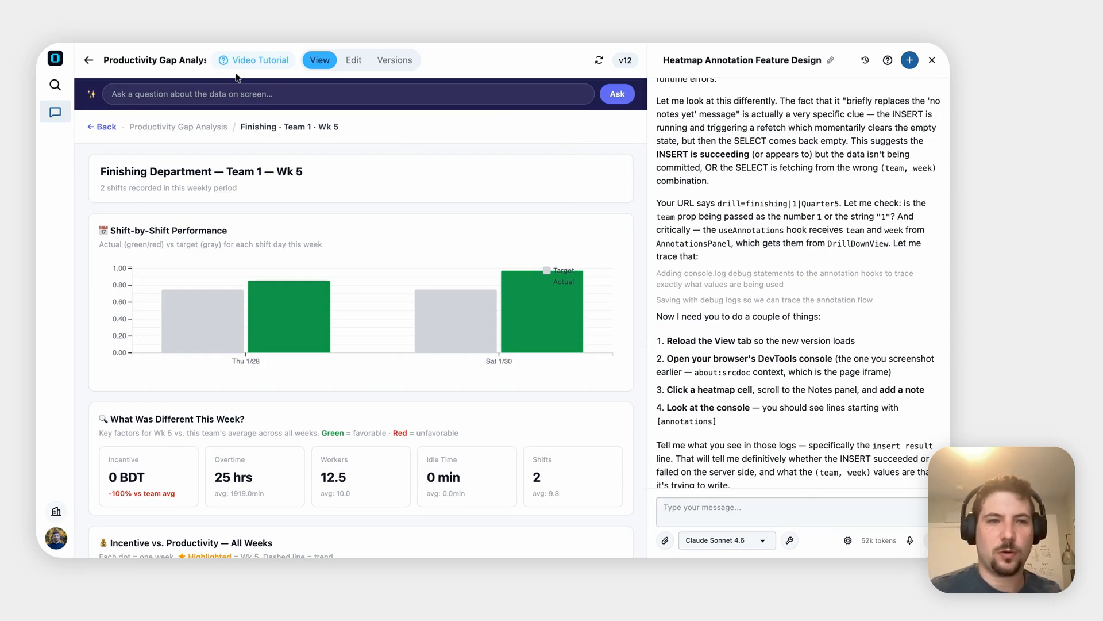
Return to the dashboard overview, show narrower developer tools beside it, and drill down into the Finishing Team 5, Wk 5 heatmap cell.
{"action": "left_click", "coordinate": [102, 127]}
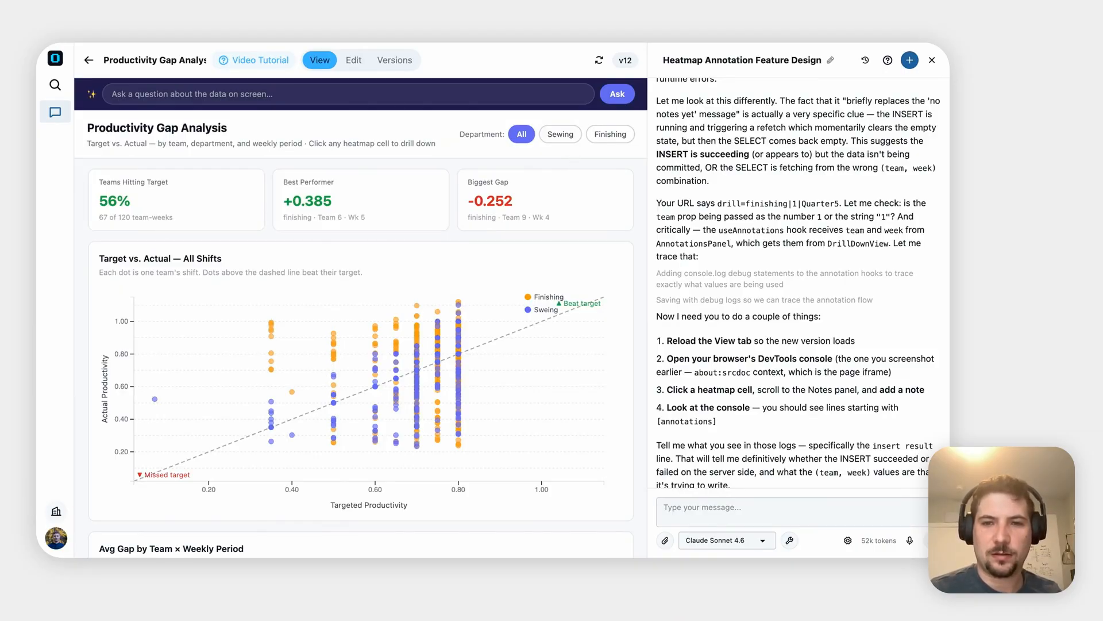
{"action": "key", "text": "super+alt+i"}
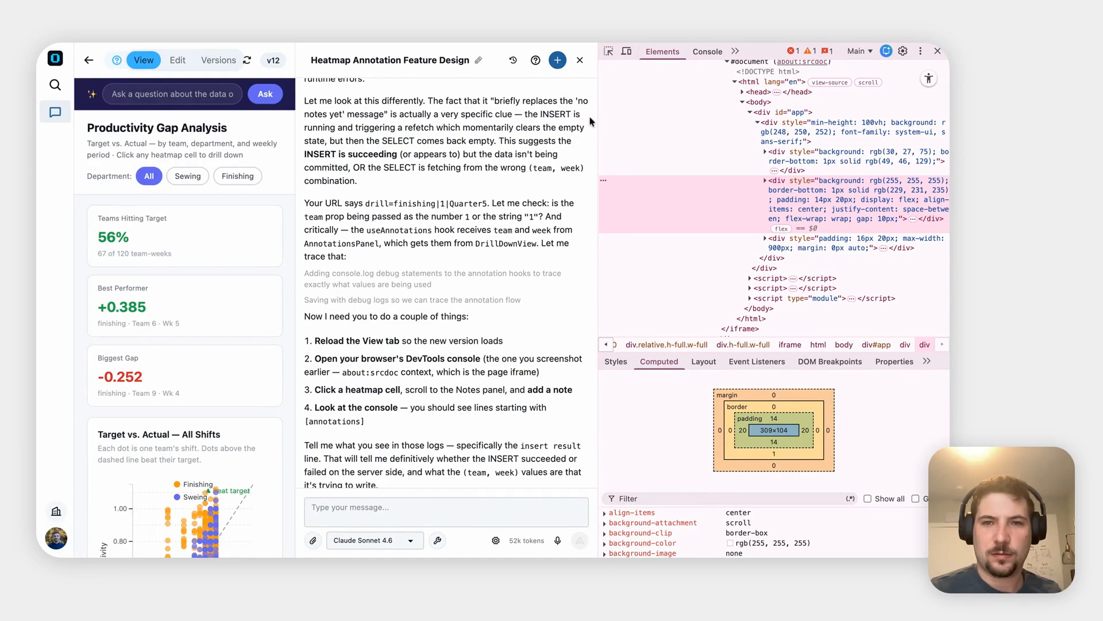
{"action": "left_click_drag", "start_coordinate": [599, 114], "coordinate": [742, 113]}
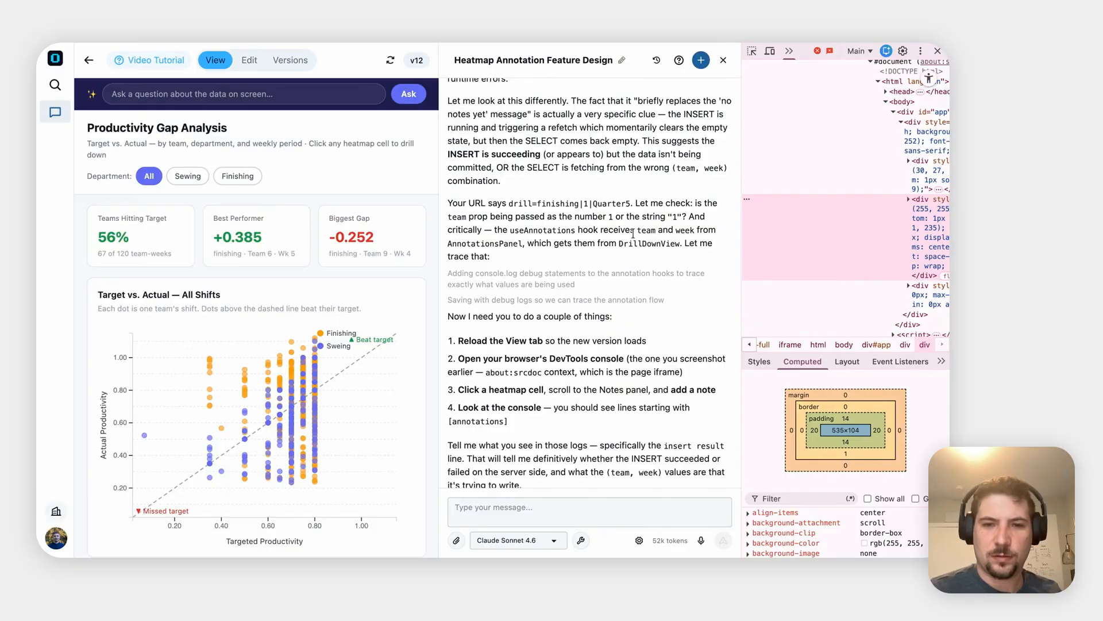
{"action": "scroll", "coordinate": [263, 378], "scroll_direction": "down", "scroll_amount": 2}
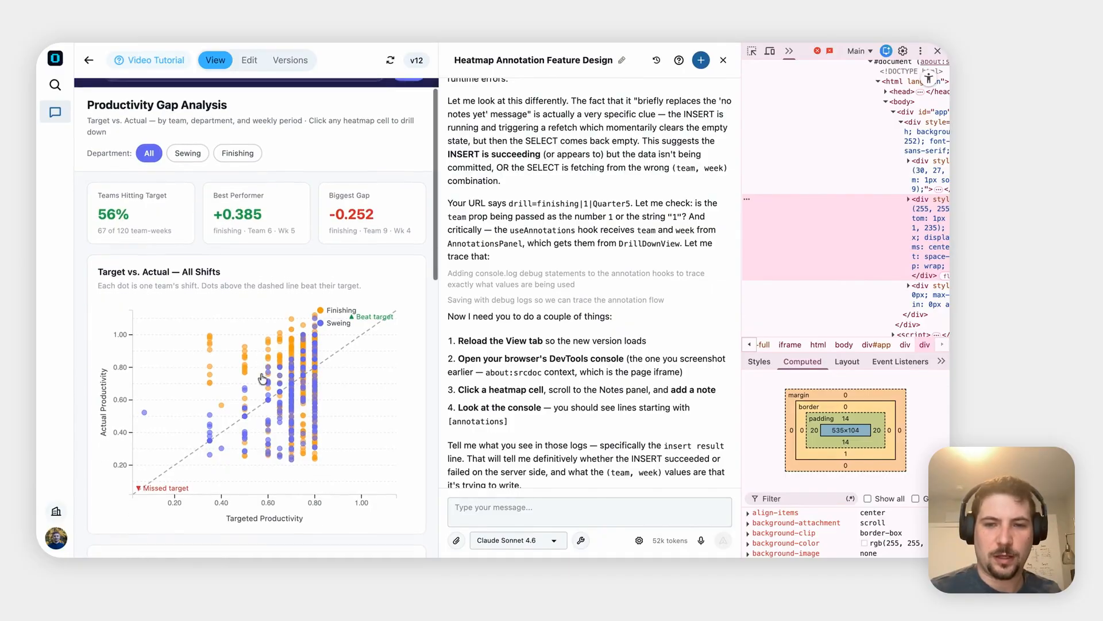
{"action": "scroll", "coordinate": [262, 378], "scroll_direction": "down", "scroll_amount": 5}
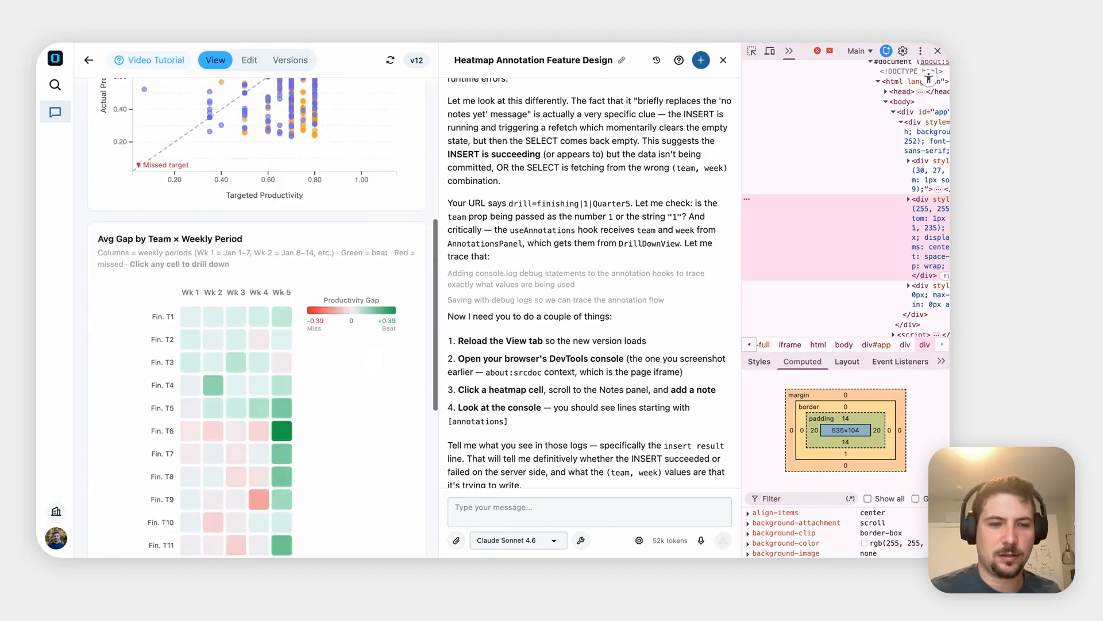
{"action": "left_click", "coordinate": [282, 380]}
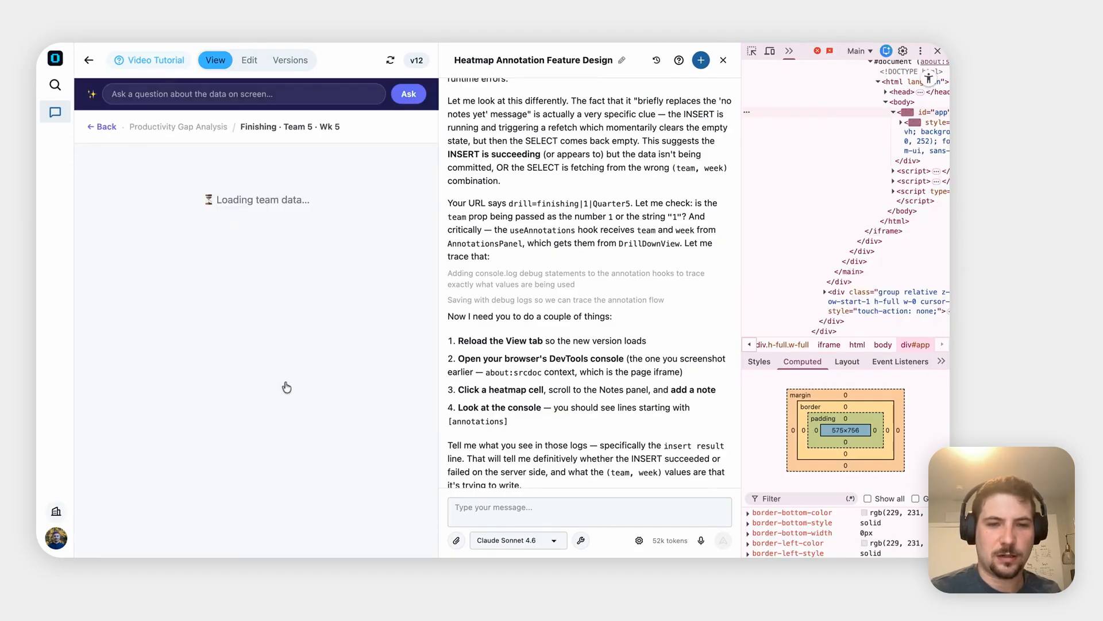
Add the executive note "my 4th note" to the Finishing Team 5, Wk 5 cell.
{"action": "scroll", "coordinate": [285, 386], "scroll_direction": "down", "scroll_amount": 4}
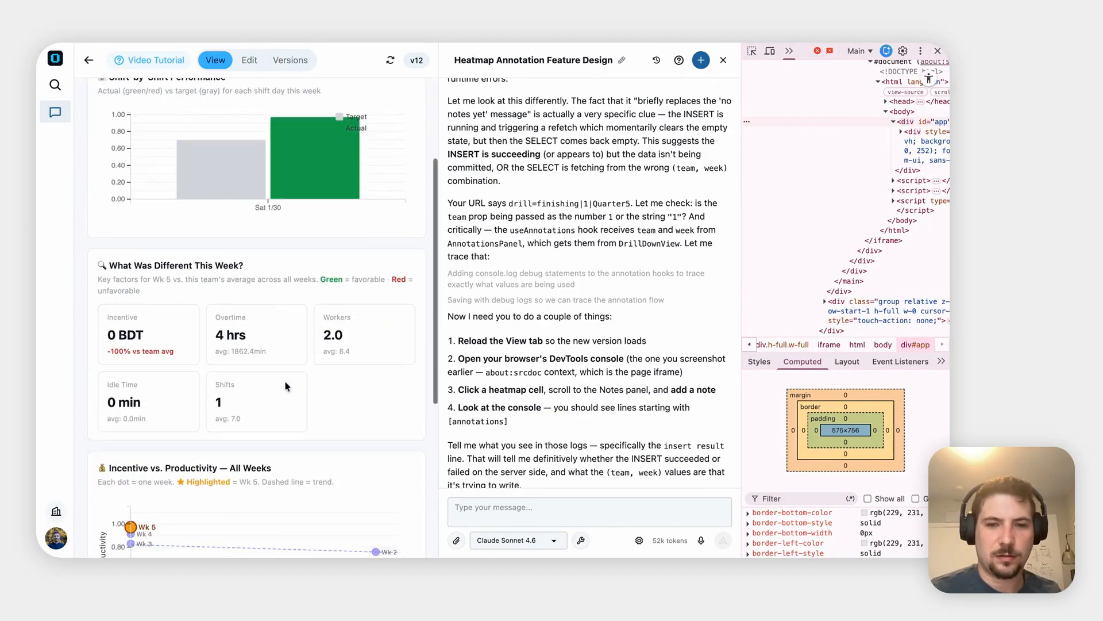
{"action": "scroll", "coordinate": [229, 454], "scroll_direction": "down", "scroll_amount": 4}
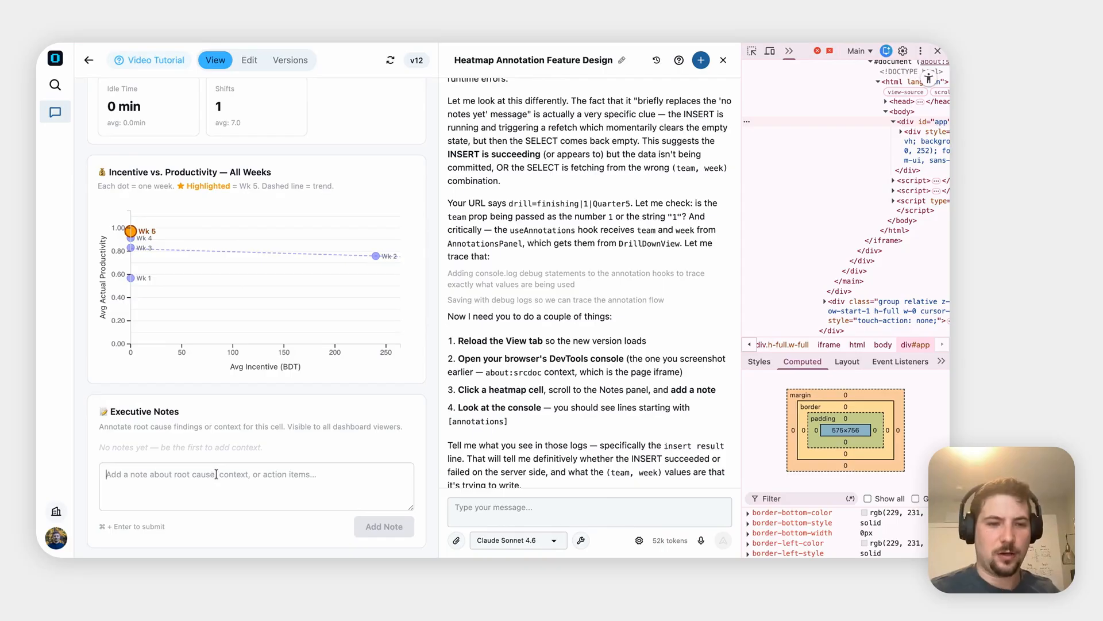
{"action": "left_click", "coordinate": [216, 474]}
{"action": "type", "text": "my 4th note"}
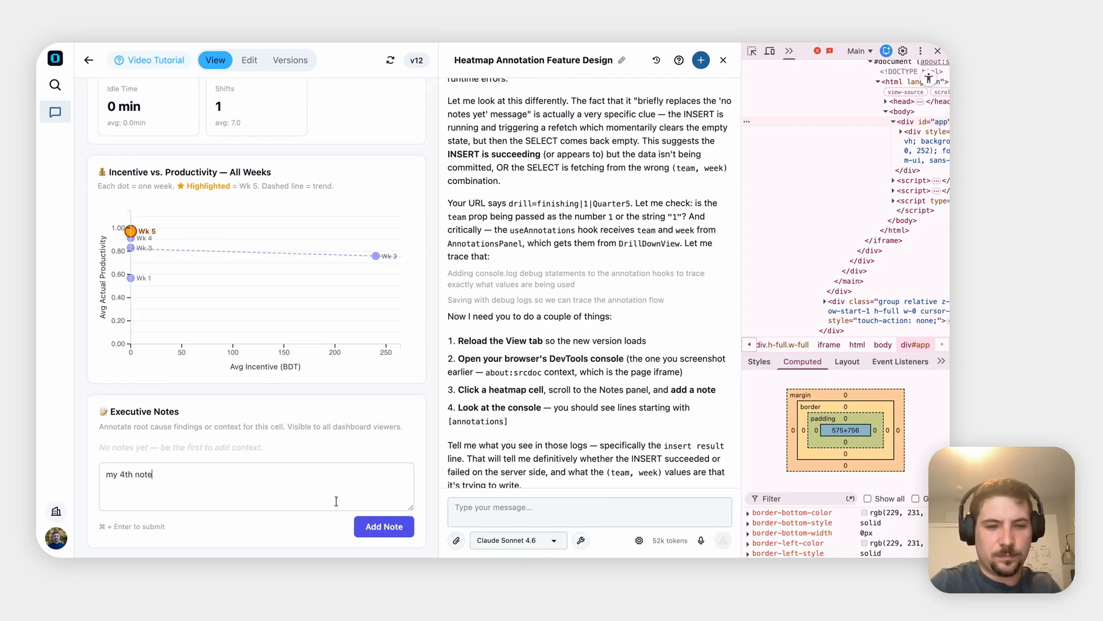
{"action": "left_click", "coordinate": [391, 525]}
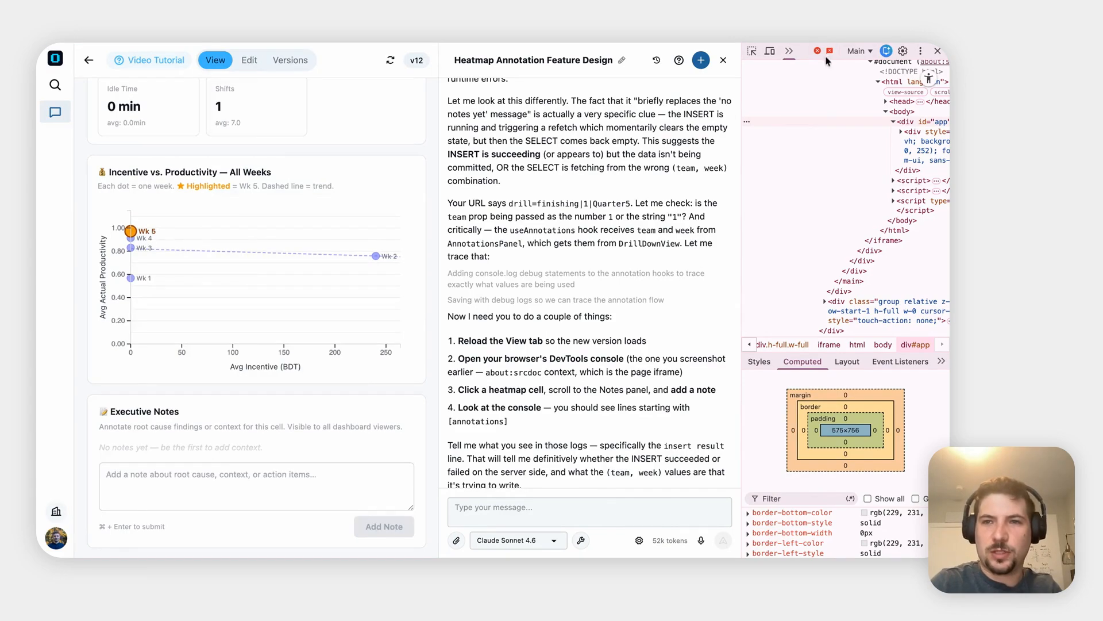
Widen the developer tools and show the console with the annotation fetch and insert logs.
{"action": "left_click", "coordinate": [856, 52]}
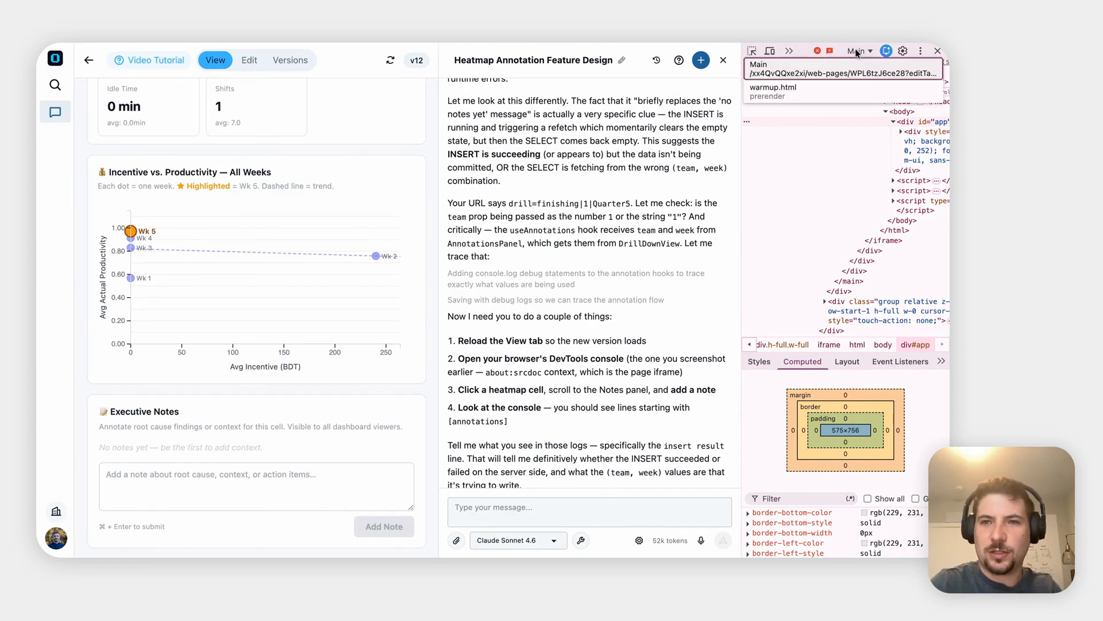
{"action": "left_click", "coordinate": [856, 53]}
{"action": "left_click_drag", "start_coordinate": [741, 81], "coordinate": [629, 84]}
{"action": "left_click", "coordinate": [732, 51]}
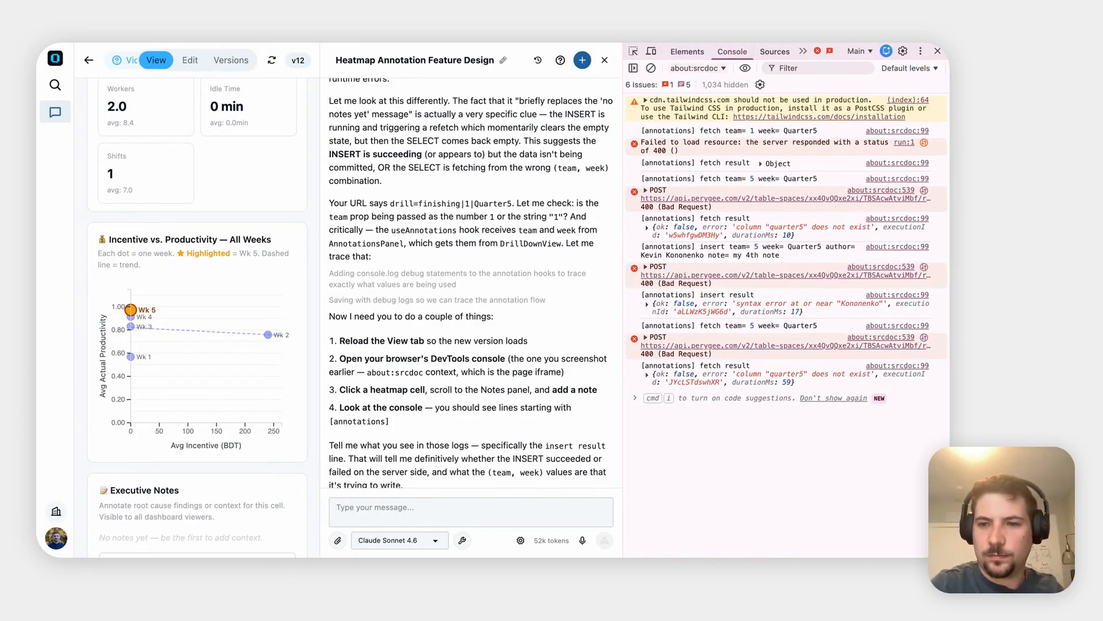
Send the assistant the message "Heres what I see" with the captured console output attached.
{"action": "left_click", "coordinate": [386, 517]}
{"action": "type", "text": "Heres what I see"}
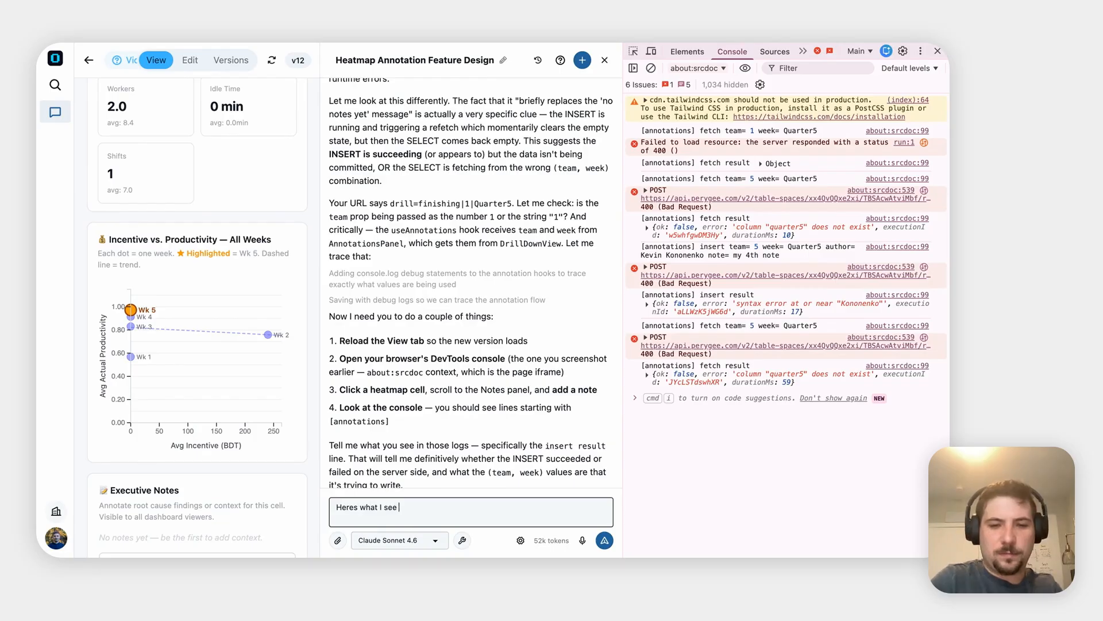
{"action": "key", "text": "super+v"}
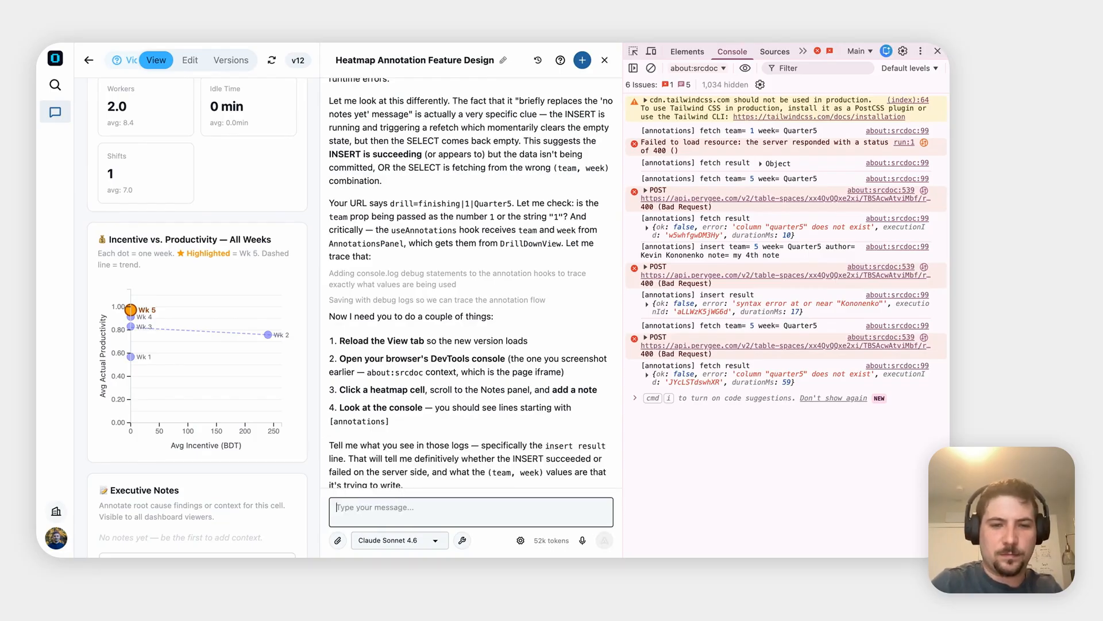
{"action": "key", "text": "Return"}
Review the assistant's annotation feature design, including the implementation plan, the UI touchpoints and the heatmap_annotations table definition.
{"action": "scroll", "coordinate": [505, 296], "scroll_direction": "up", "scroll_amount": 4}
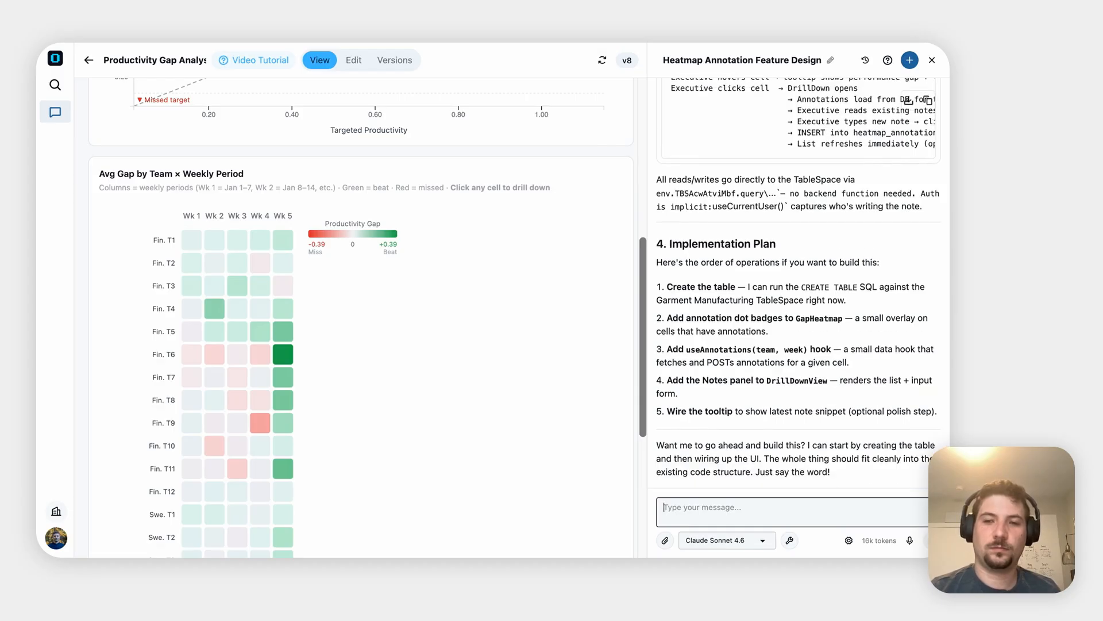
{"action": "scroll", "coordinate": [798, 282], "scroll_direction": "up", "scroll_amount": 15}
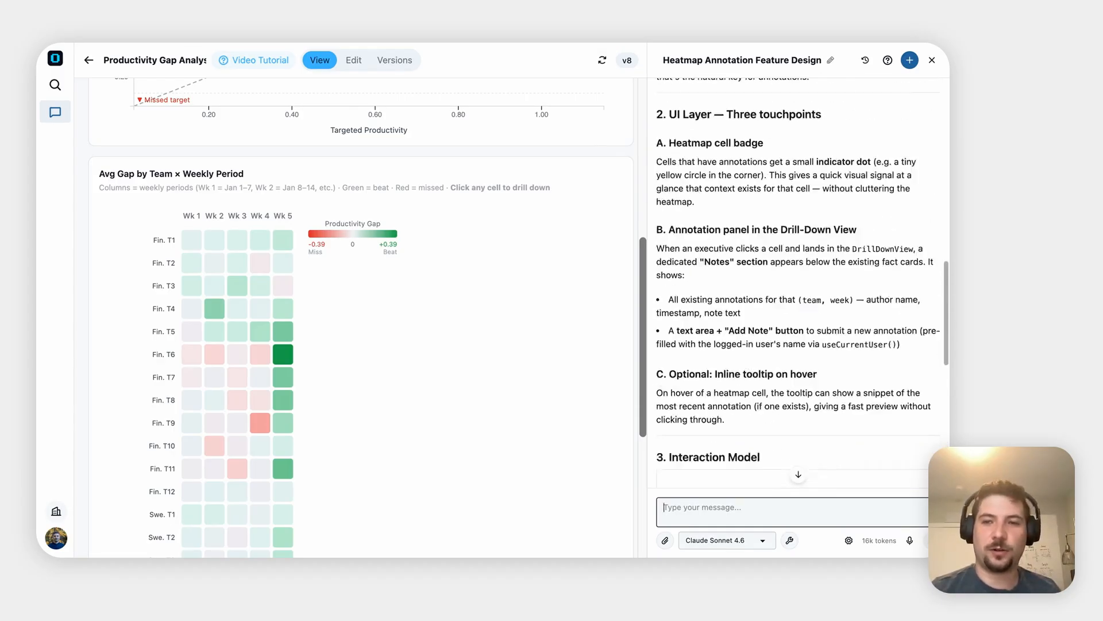
{"action": "scroll", "coordinate": [797, 281], "scroll_direction": "up", "scroll_amount": 3}
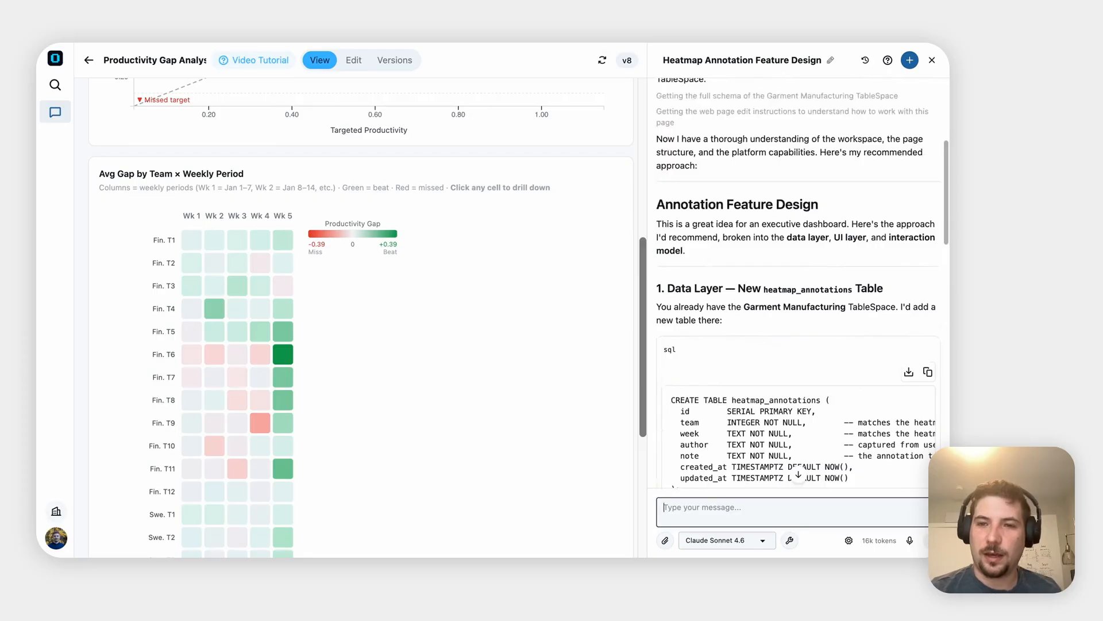
{"action": "scroll", "coordinate": [746, 261], "scroll_direction": "down", "scroll_amount": 1}
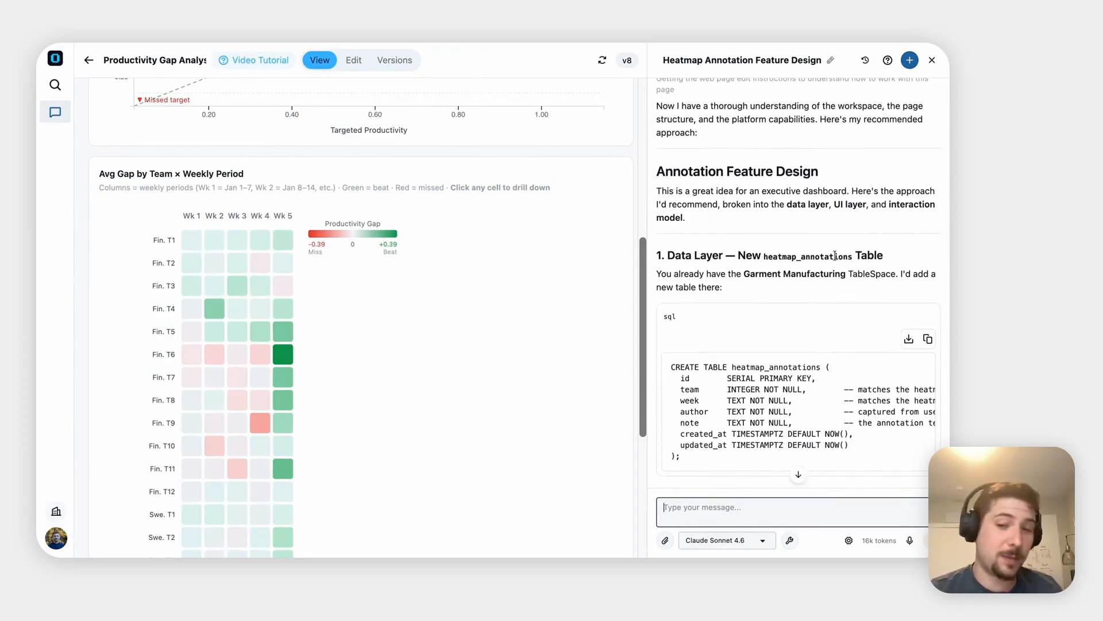
{"action": "scroll", "coordinate": [835, 255], "scroll_direction": "down", "scroll_amount": 5}
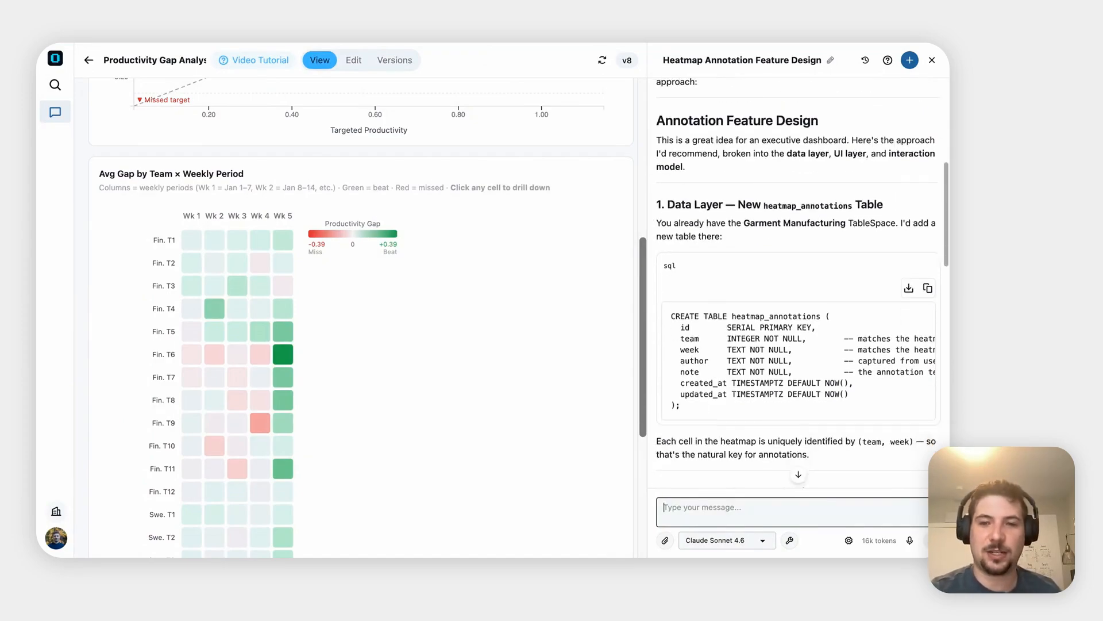
Read through the rest of the assistant's annotation design, covering the UI touchpoints, the interaction model and the implementation plan.
{"action": "scroll", "coordinate": [772, 251], "scroll_direction": "down", "scroll_amount": 3}
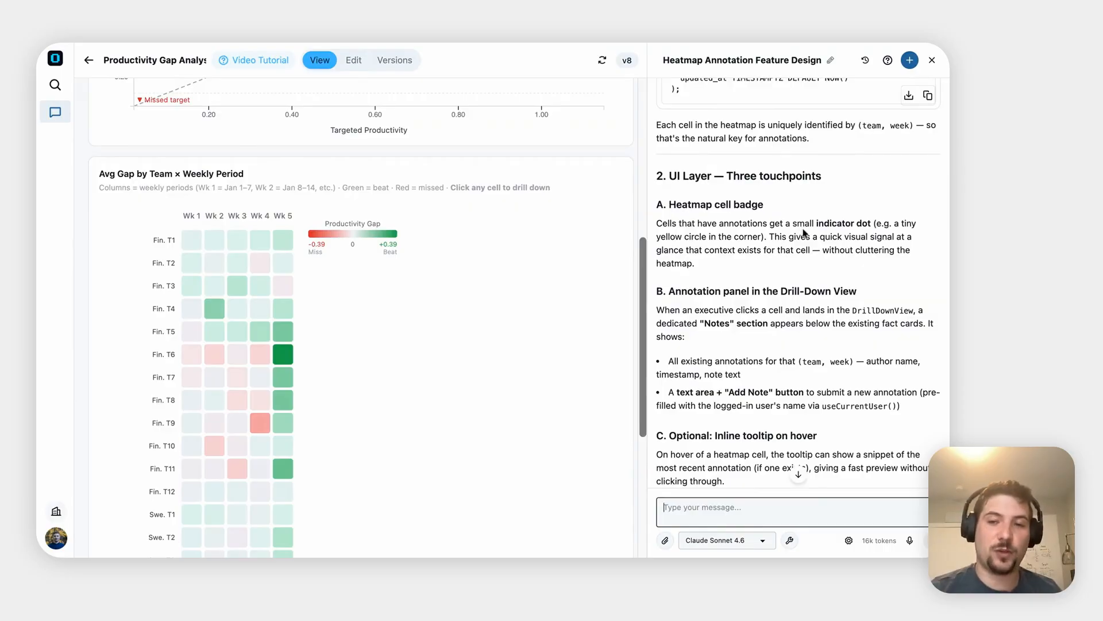
{"action": "scroll", "coordinate": [773, 223], "scroll_direction": "down", "scroll_amount": 3}
{"action": "scroll", "coordinate": [726, 204], "scroll_direction": "down", "scroll_amount": 1}
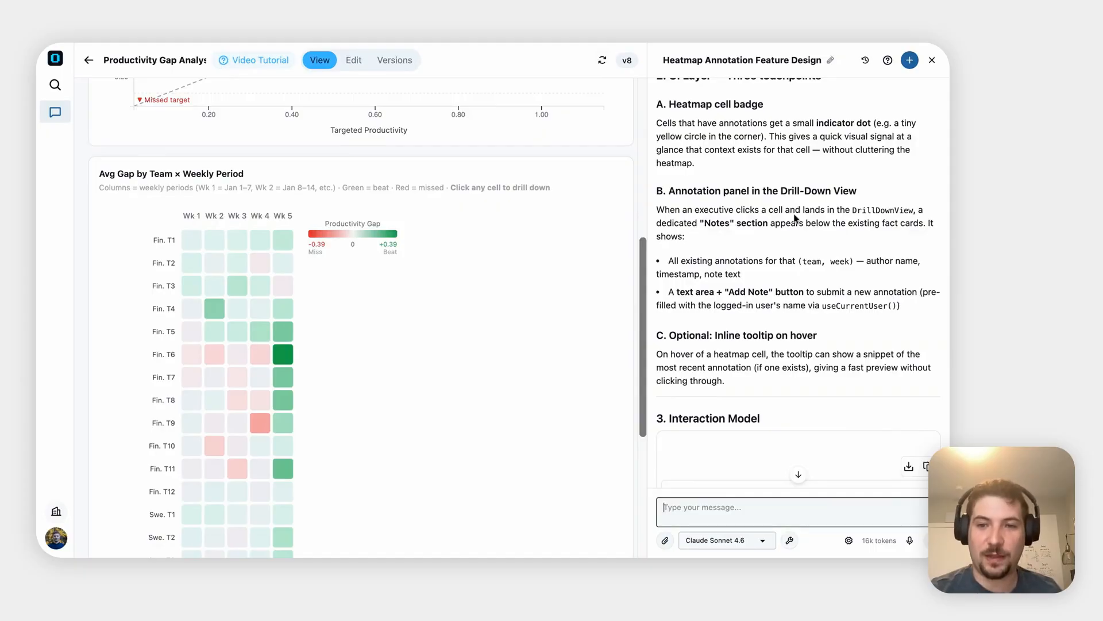
{"action": "scroll", "coordinate": [795, 218], "scroll_direction": "down", "scroll_amount": 2}
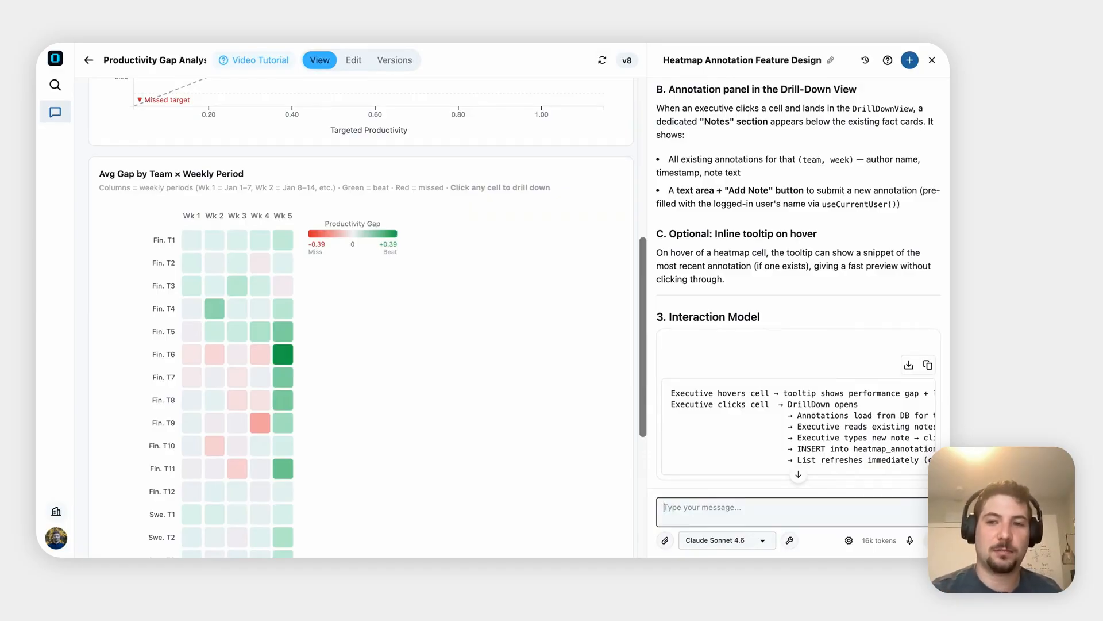
{"action": "scroll", "coordinate": [700, 241], "scroll_direction": "down", "scroll_amount": 3}
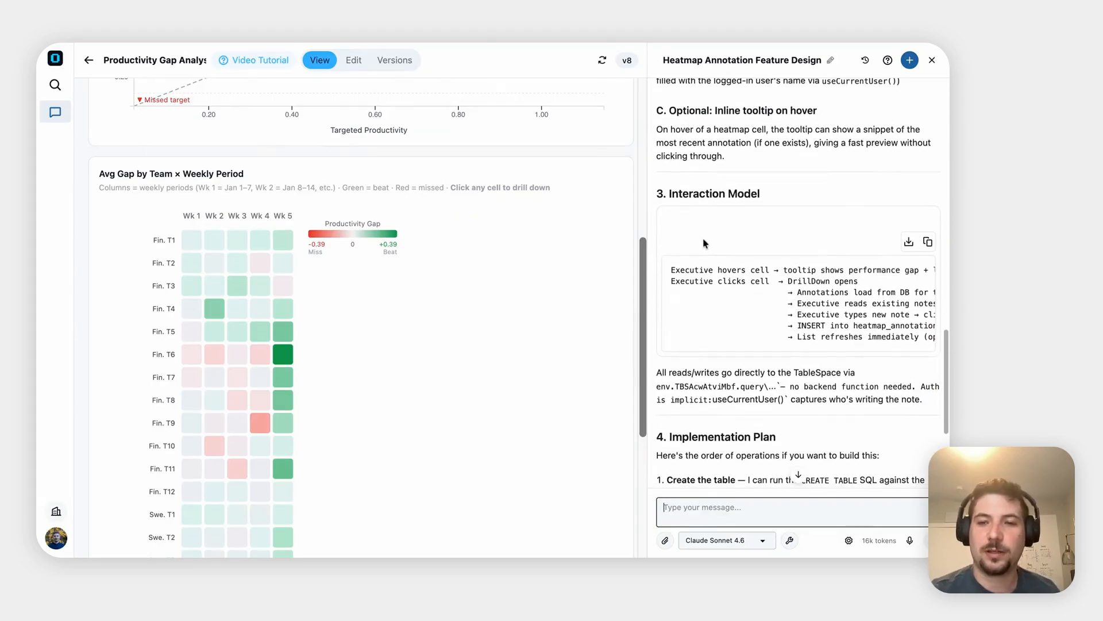
{"action": "scroll", "coordinate": [705, 243], "scroll_direction": "down", "scroll_amount": 3}
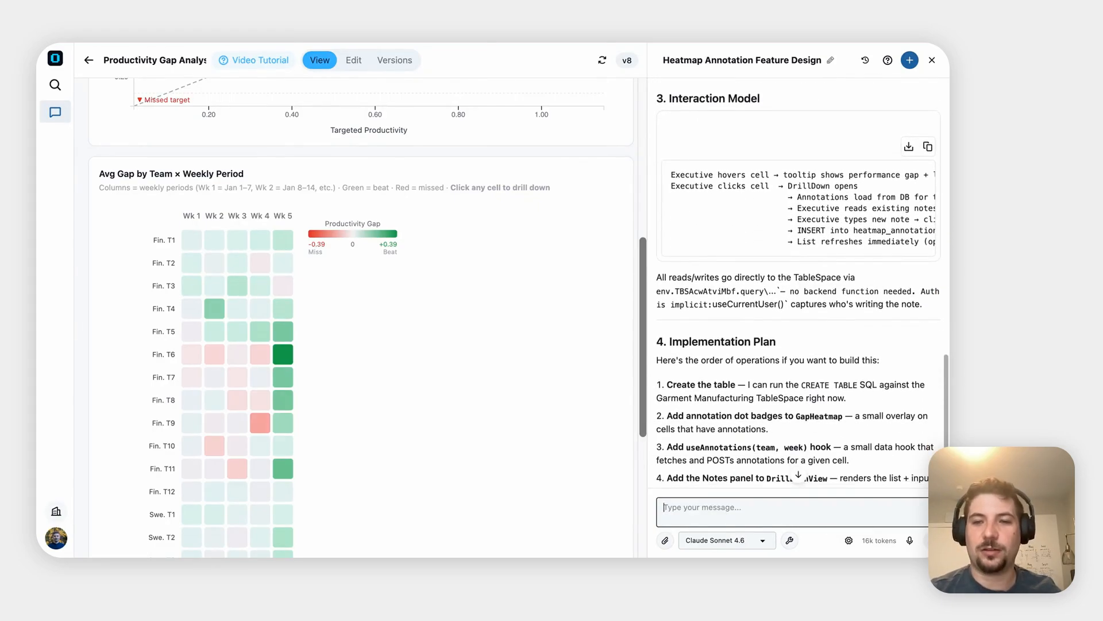
{"action": "scroll", "coordinate": [747, 297], "scroll_direction": "down", "scroll_amount": 3}
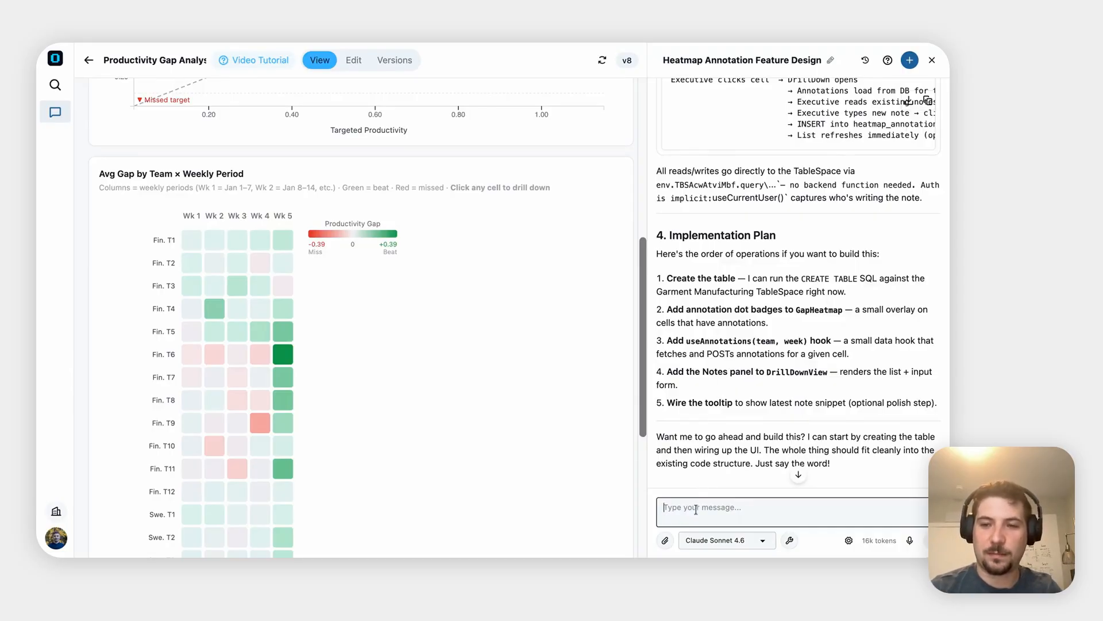
Reply to the assistant to go ahead and build the proposed annotation feature.
{"action": "type", "text": "s"}
{"action": "key", "text": "BackSpace"}
{"action": "type", "text": "ley's"}
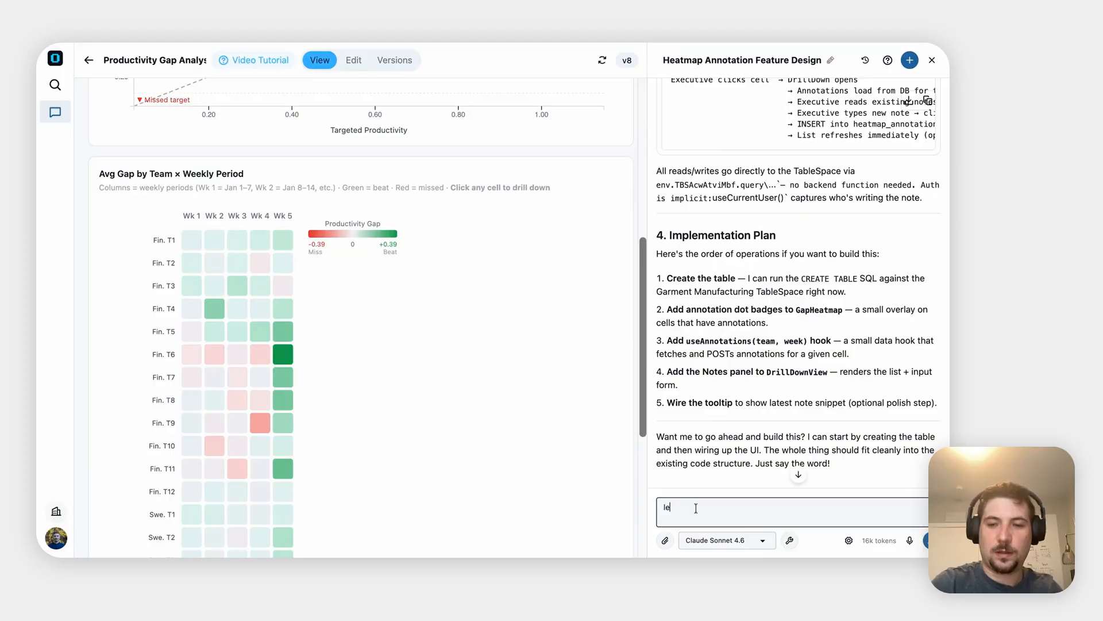
{"action": "key", "text": "BackSpace"}
{"action": "key", "text": "BackSpace"}
{"action": "key", "text": "BackSpace"}
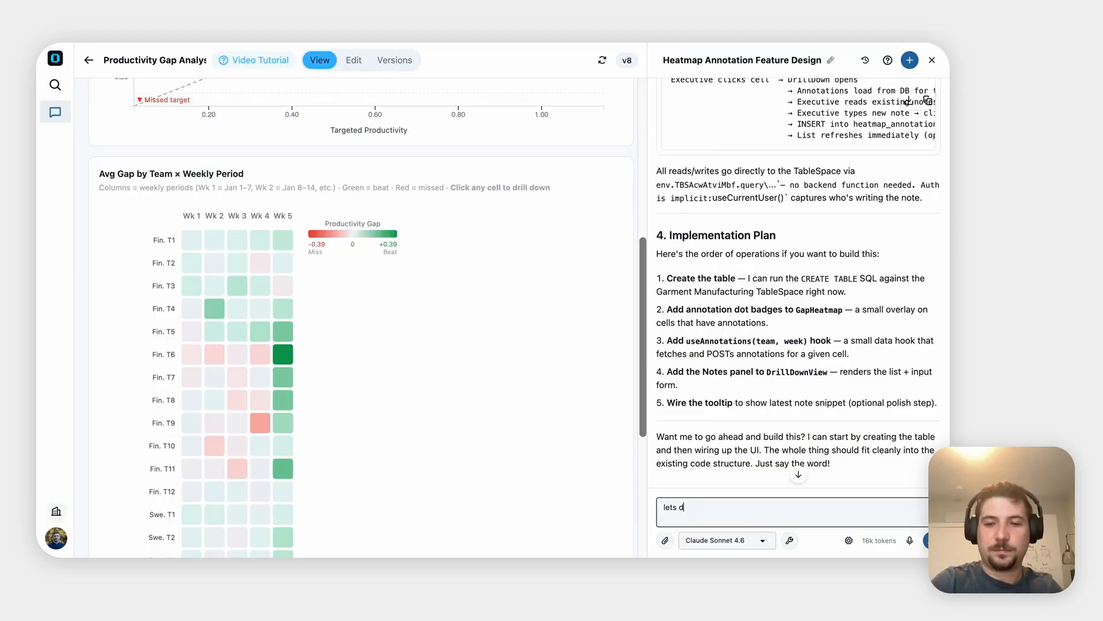
{"action": "key", "text": "Return"}
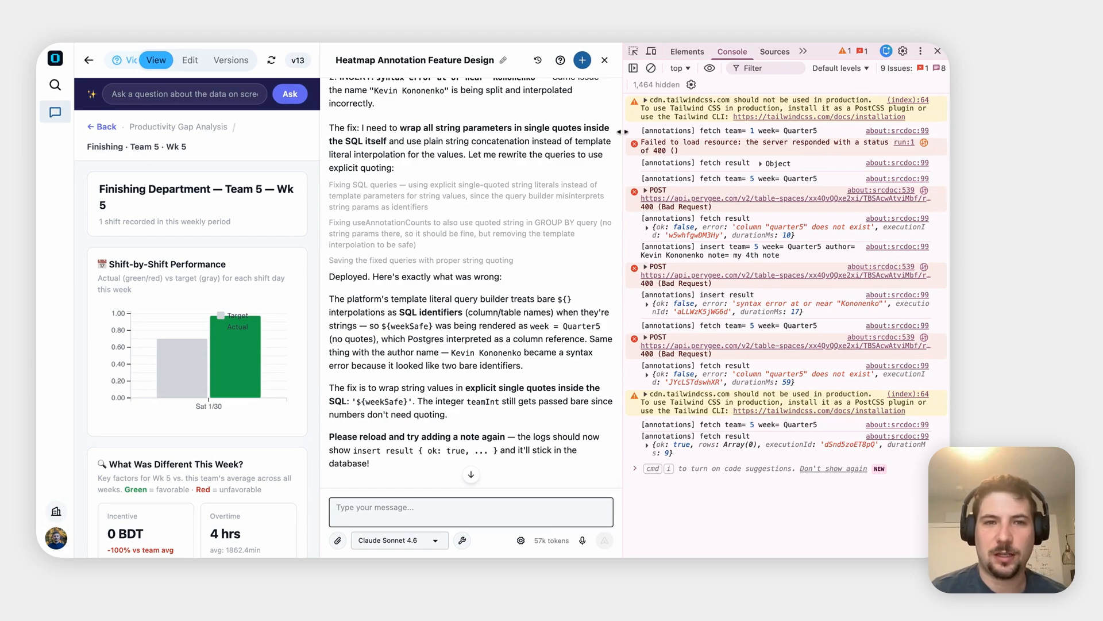
Widen the dashboard by narrowing the developer tools and the assistant chat, and check the Executive Notes section for Finishing Team 5, Wk 5.
{"action": "left_click_drag", "start_coordinate": [620, 132], "coordinate": [739, 132]}
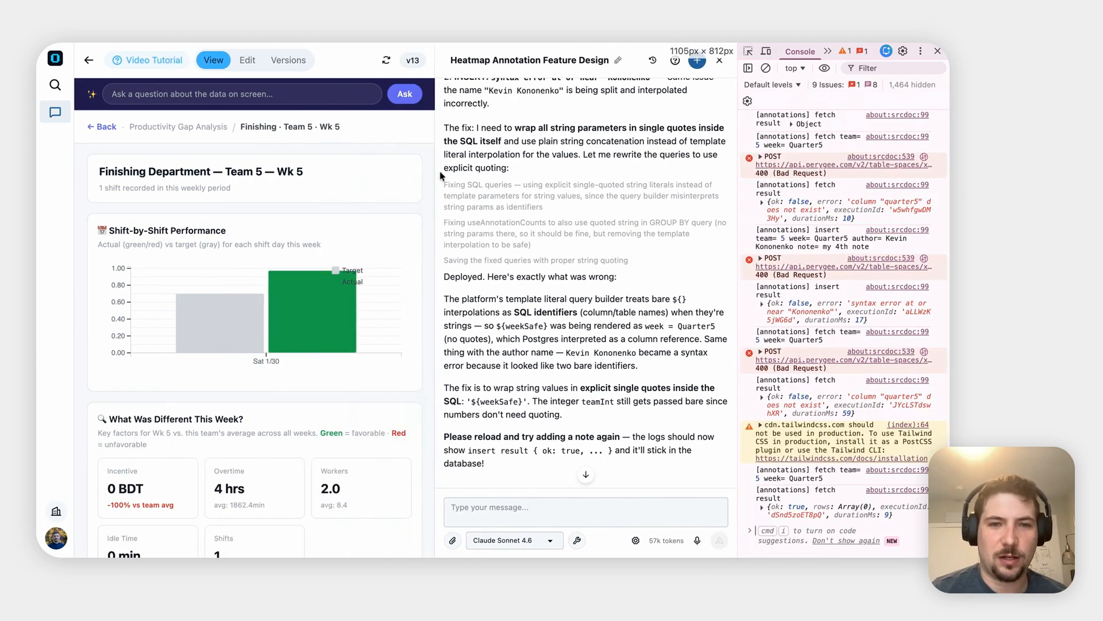
{"action": "left_click_drag", "start_coordinate": [435, 172], "coordinate": [546, 171]}
{"action": "scroll", "coordinate": [181, 187], "scroll_direction": "down", "scroll_amount": 6}
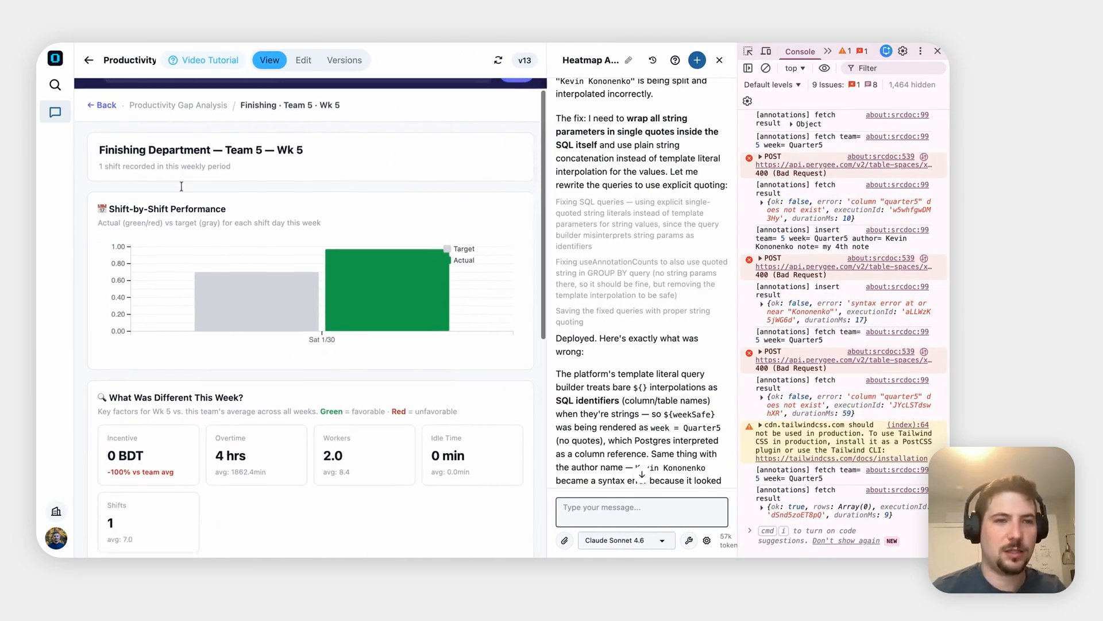
{"action": "scroll", "coordinate": [182, 187], "scroll_direction": "down", "scroll_amount": 2}
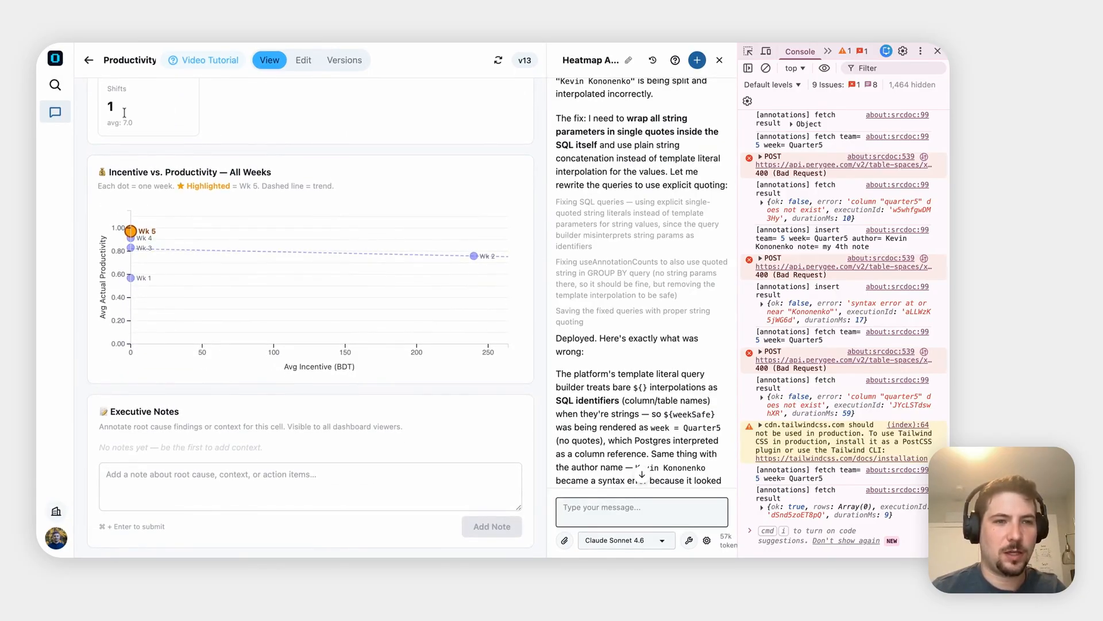
Reopen the Productivity Gap Analysis page from the BI Investigation workspace and drill into the Finishing Team 12, Wk 5 heatmap cell.
{"action": "left_click", "coordinate": [89, 60]}
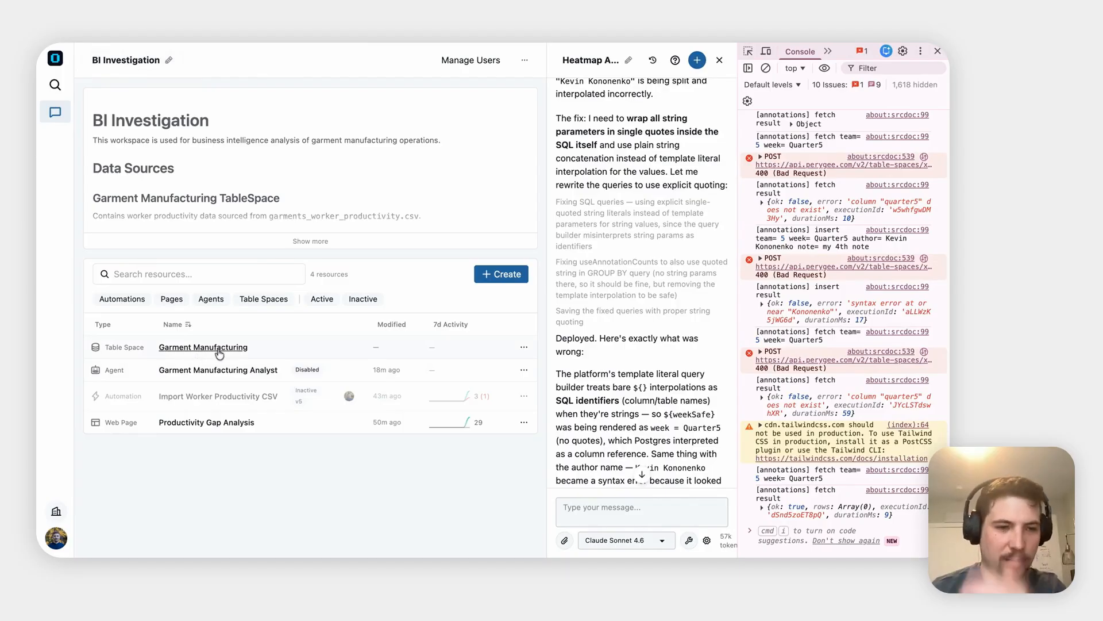
{"action": "left_click", "coordinate": [182, 425]}
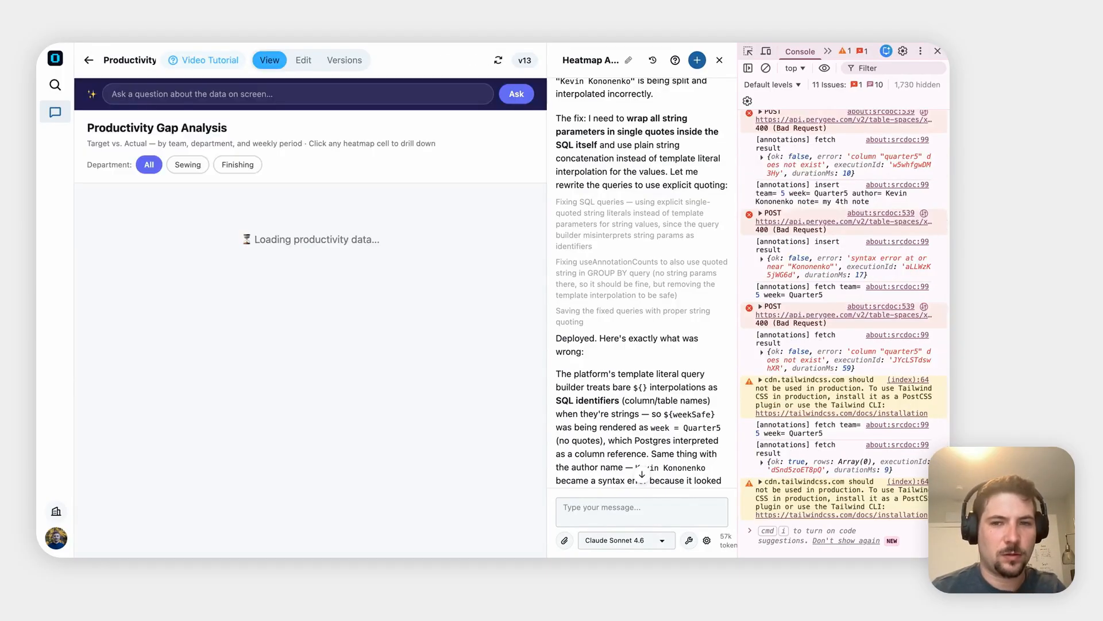
{"action": "scroll", "coordinate": [315, 346], "scroll_direction": "down", "scroll_amount": 10}
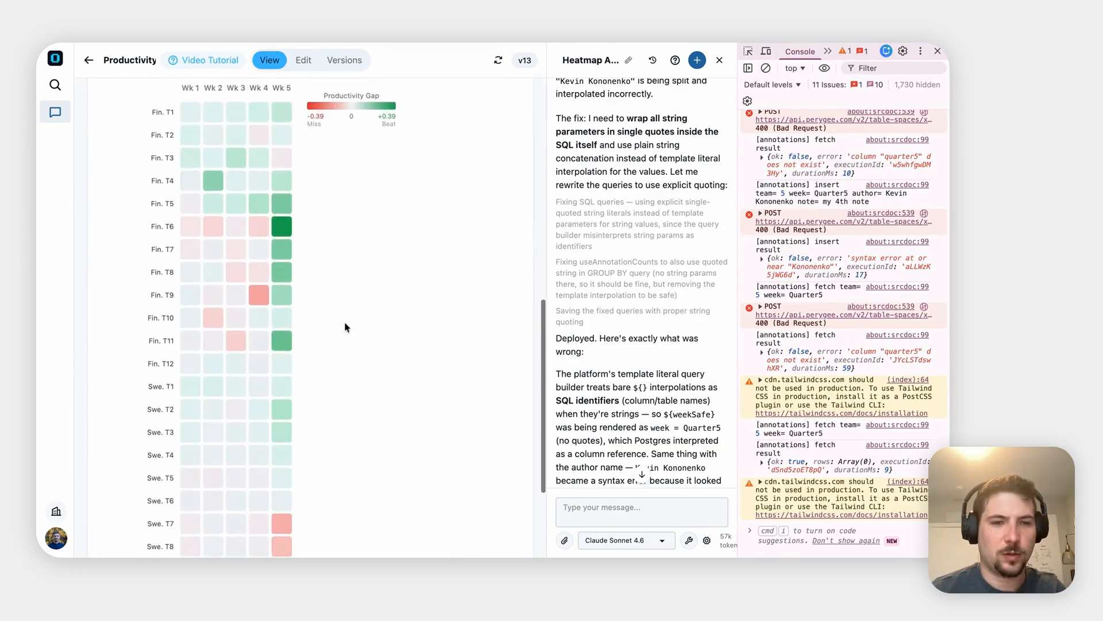
{"action": "mouse_move", "coordinate": [286, 336]}
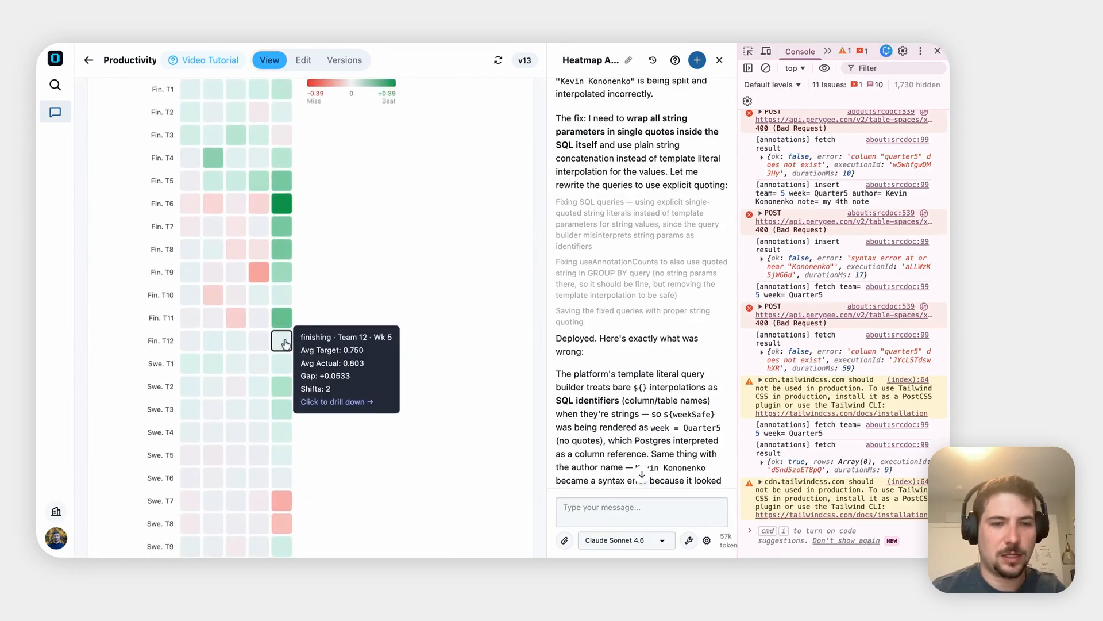
{"action": "left_click", "coordinate": [286, 343]}
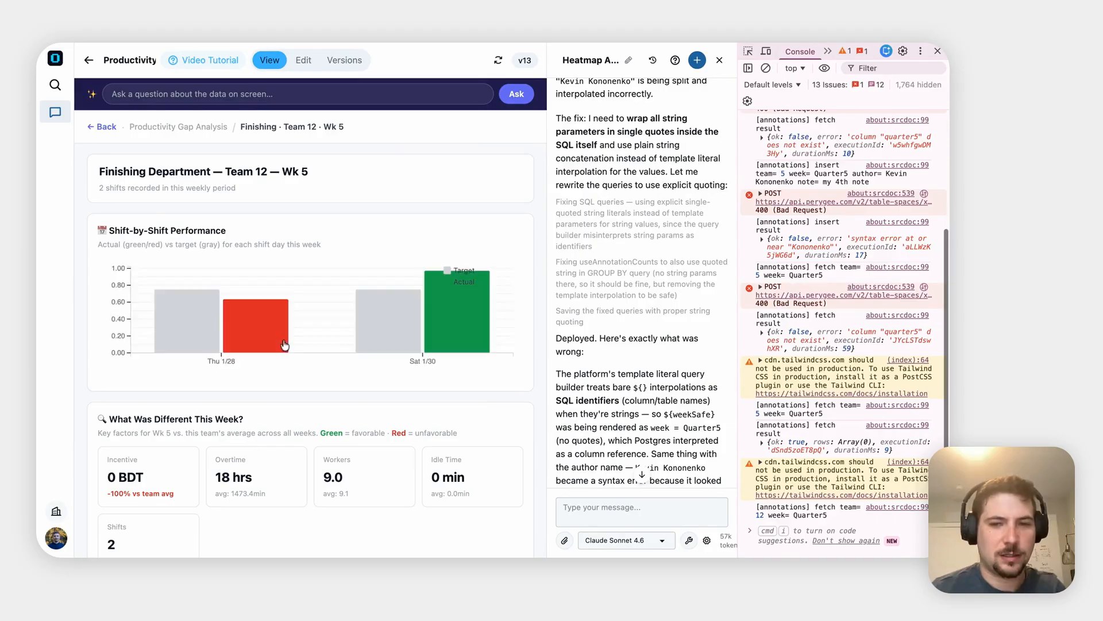
Add the executive note "My 6th note" to the Finishing Team 12, Wk 5 cell.
{"action": "scroll", "coordinate": [315, 339], "scroll_direction": "down", "scroll_amount": 4}
{"action": "scroll", "coordinate": [317, 339], "scroll_direction": "down", "scroll_amount": 4}
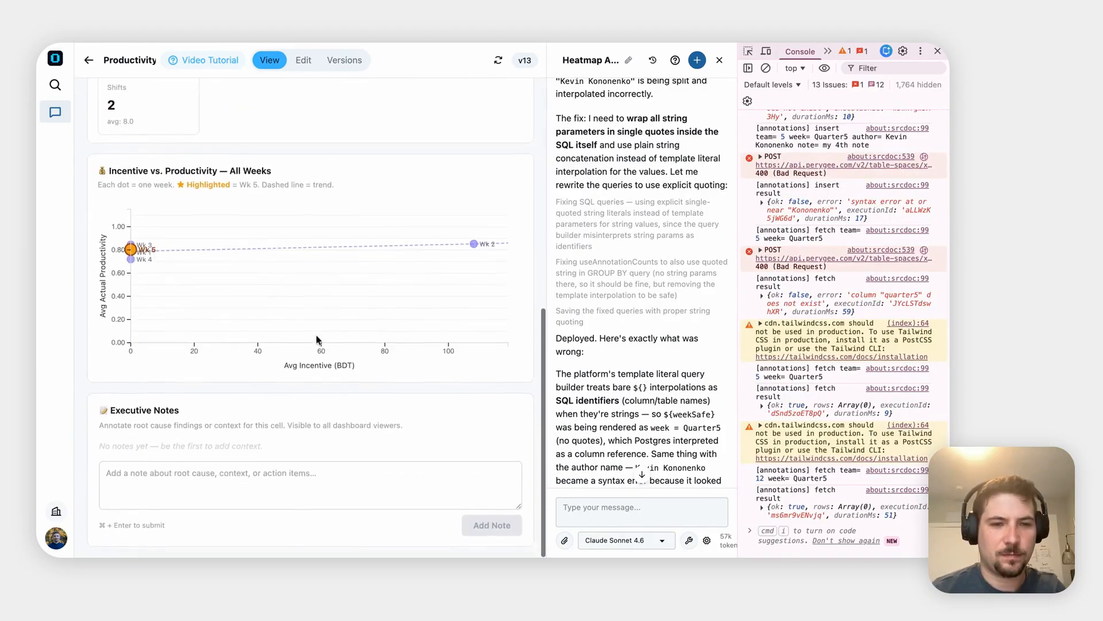
{"action": "left_click", "coordinate": [173, 471]}
{"action": "type", "text": "My 6th note"}
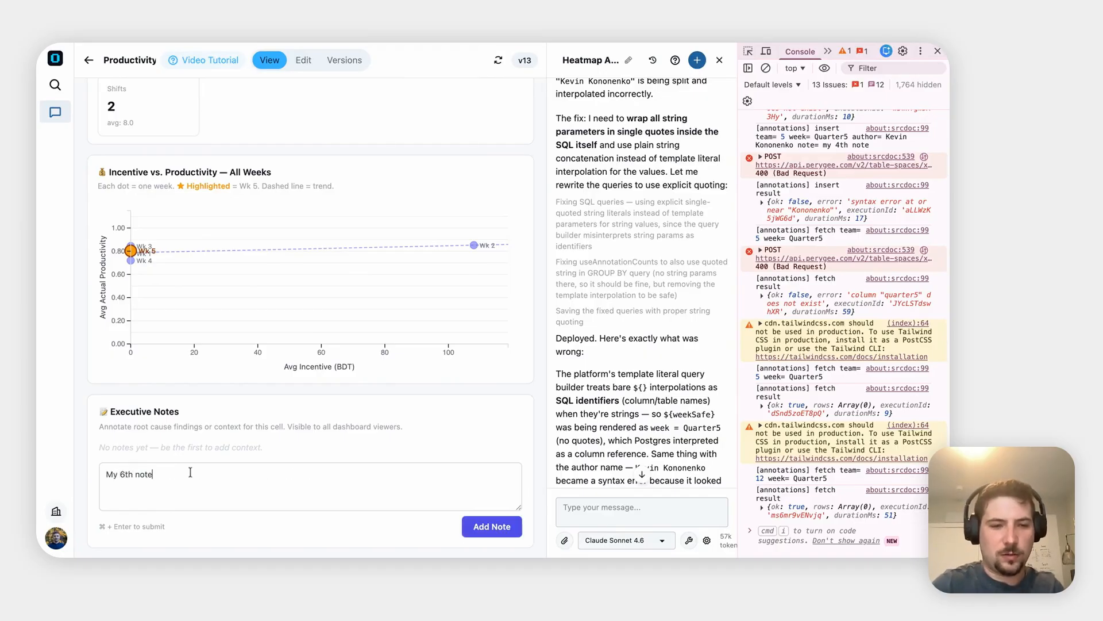
{"action": "left_click", "coordinate": [474, 537]}
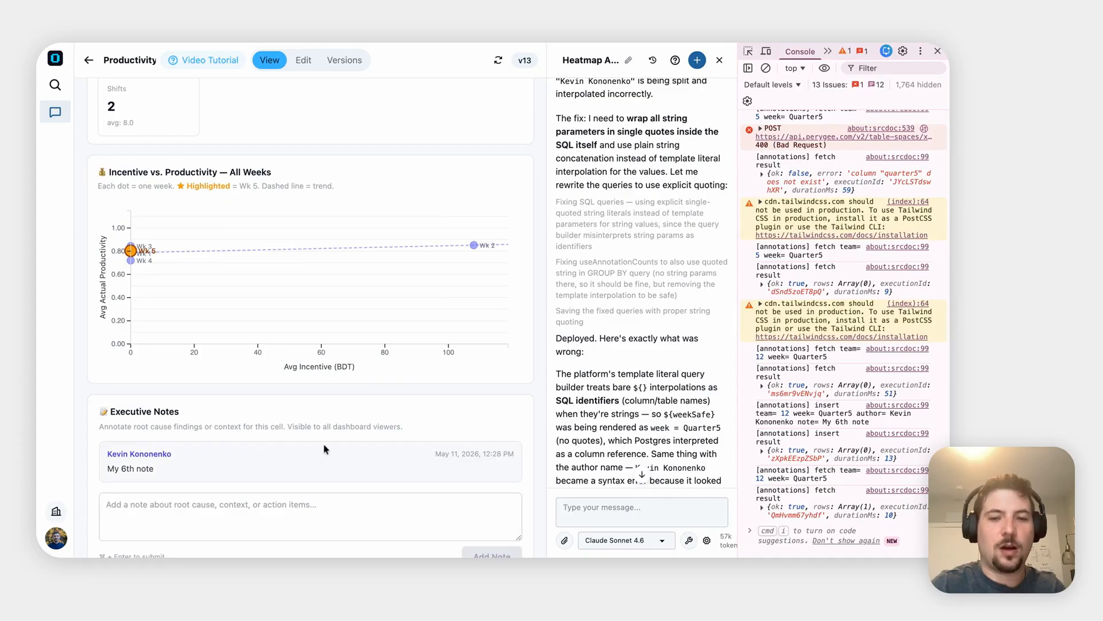
Read the assistant's explanation of the SQL quoting fix, and return to the heatmap to check the Wk 5 cells for annotations.
{"action": "scroll", "coordinate": [630, 336], "scroll_direction": "down", "scroll_amount": 5}
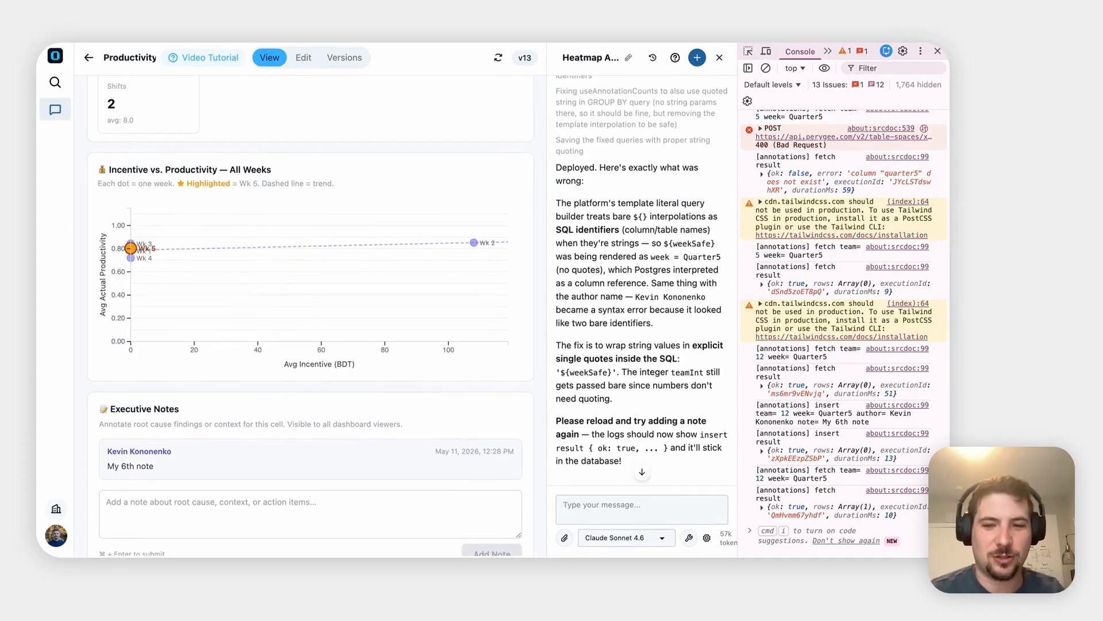
{"action": "scroll", "coordinate": [180, 466], "scroll_direction": "down", "scroll_amount": 1}
{"action": "scroll", "coordinate": [180, 465], "scroll_direction": "up", "scroll_amount": 2}
{"action": "scroll", "coordinate": [179, 460], "scroll_direction": "up", "scroll_amount": 4}
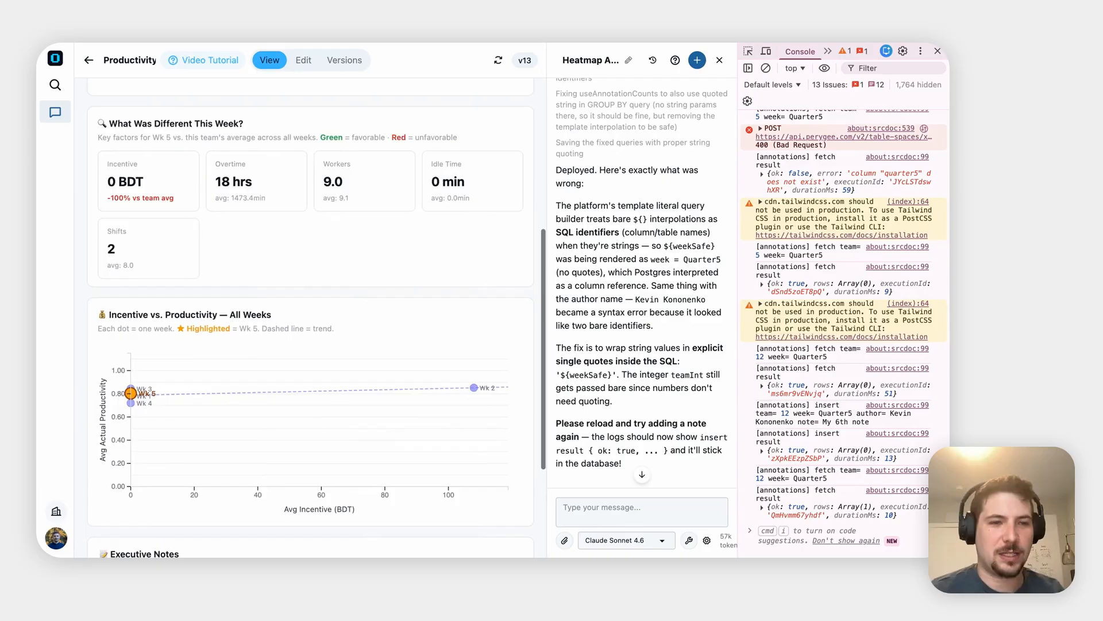
{"action": "scroll", "coordinate": [132, 319], "scroll_direction": "up", "scroll_amount": 10}
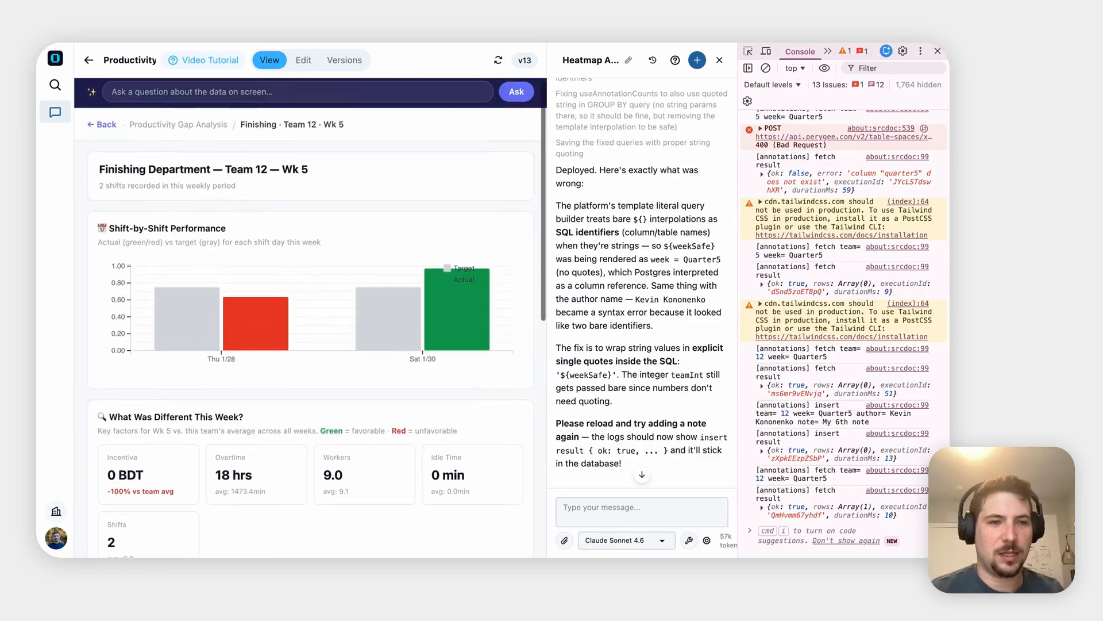
{"action": "left_click", "coordinate": [107, 127]}
{"action": "scroll", "coordinate": [313, 365], "scroll_direction": "down", "scroll_amount": 15}
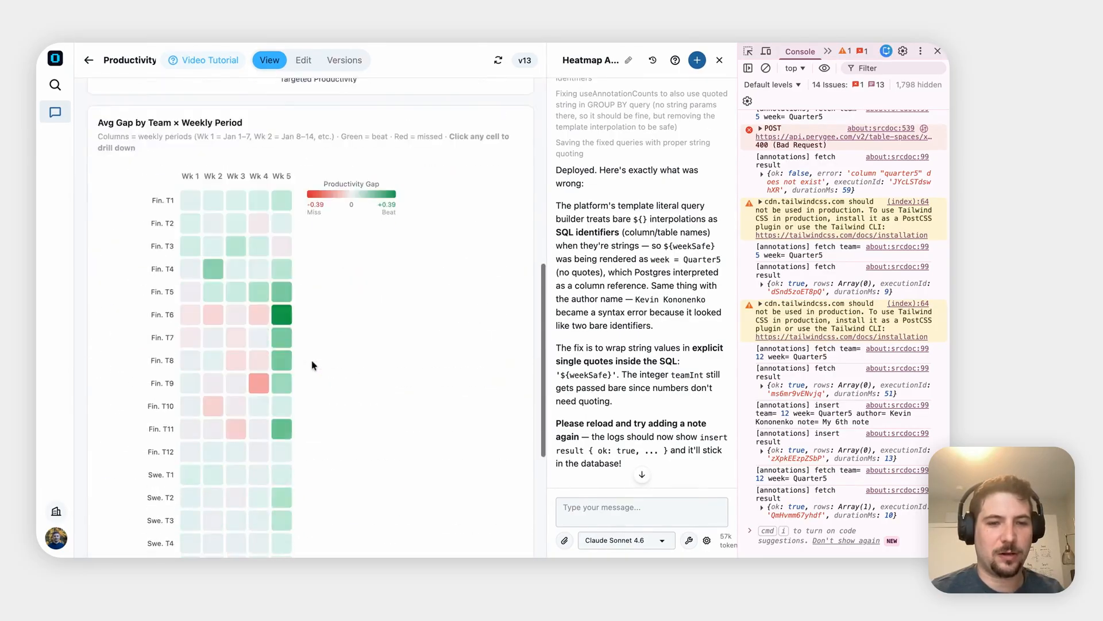
{"action": "scroll", "coordinate": [313, 365], "scroll_direction": "up", "scroll_amount": 6}
{"action": "mouse_move", "coordinate": [280, 343]}
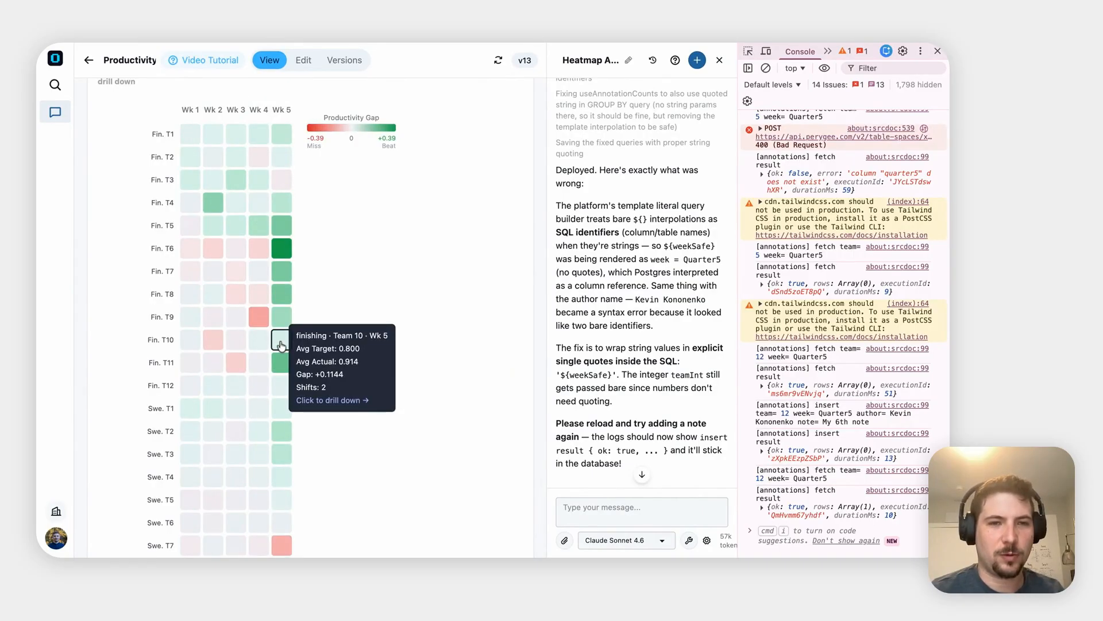
{"action": "scroll", "coordinate": [384, 261], "scroll_direction": "up", "scroll_amount": 10}
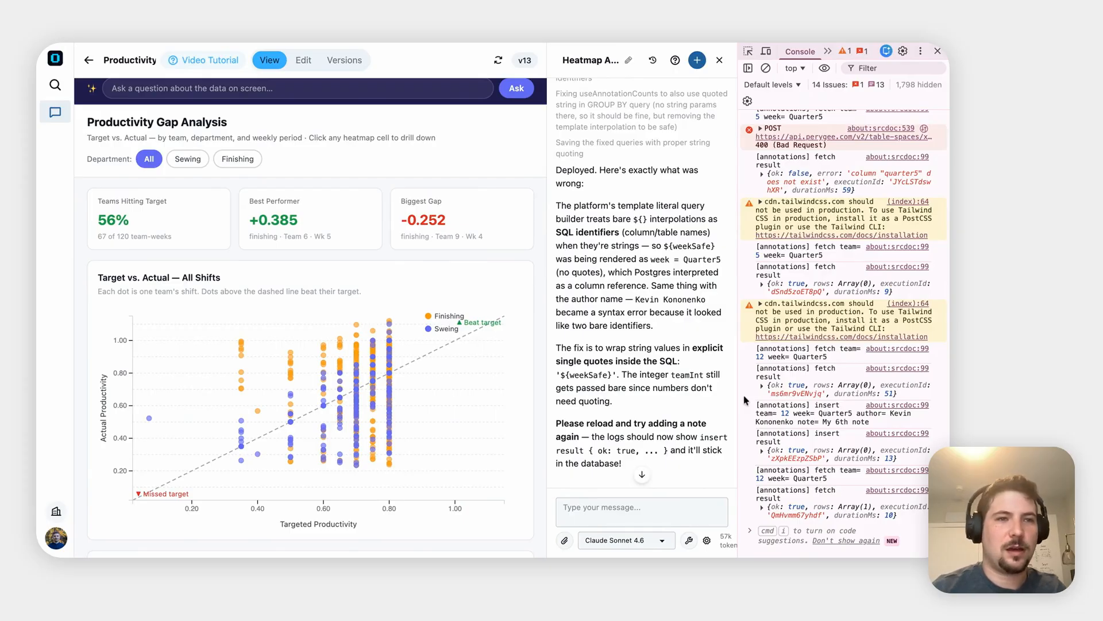
Close the developer tools and ask the assistant "Where does this annotation appear on the heatmap? Can I see it without drilling down".
{"action": "left_click", "coordinate": [937, 50]}
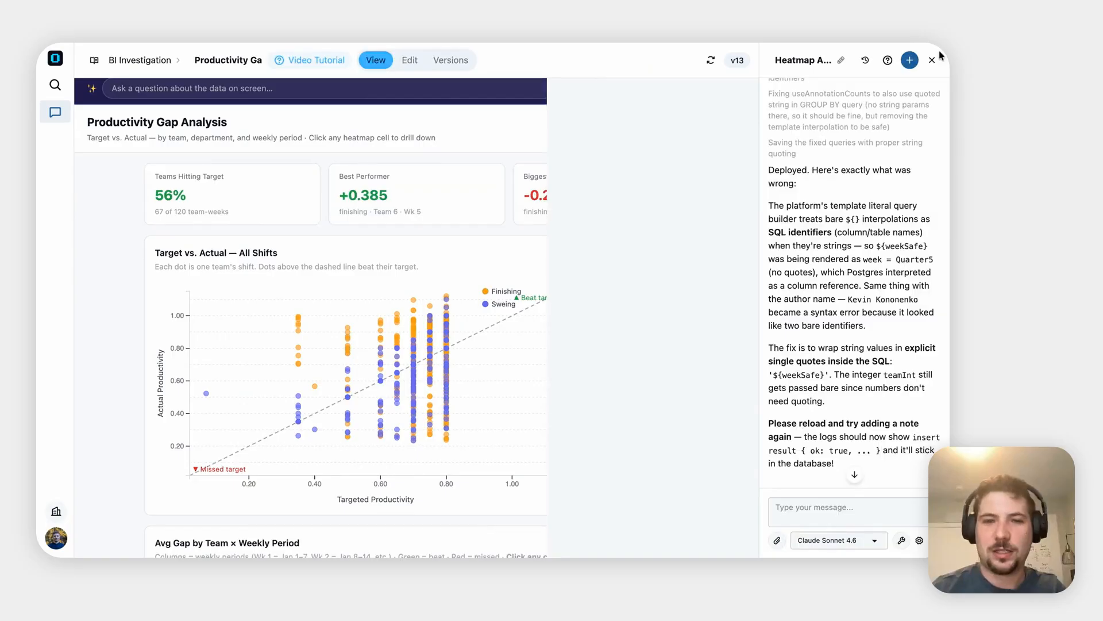
{"action": "scroll", "coordinate": [517, 345], "scroll_direction": "down", "scroll_amount": 6}
{"action": "left_click", "coordinate": [880, 507]}
{"action": "type", "text": "Can"}
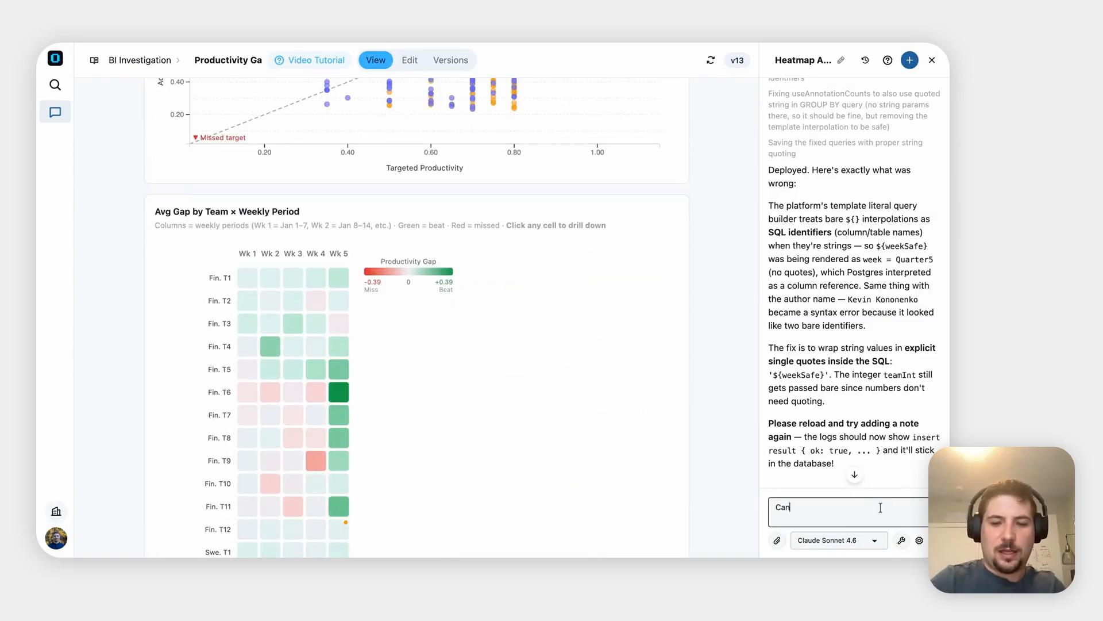
{"action": "key", "text": "BackSpace"}
{"action": "type", "text": "Where does t"}
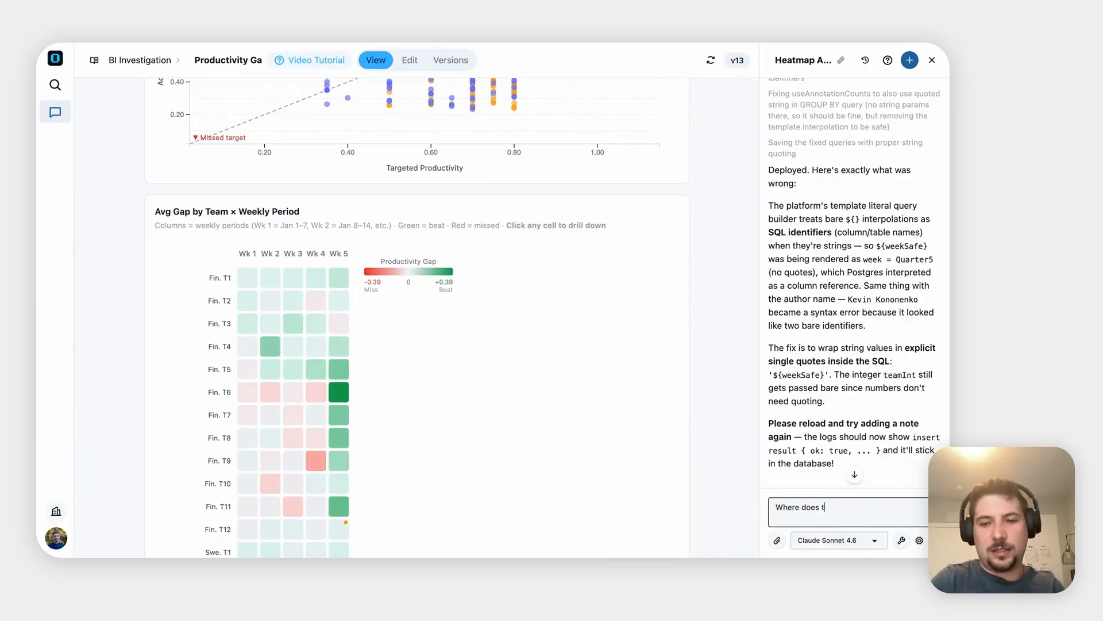
{"action": "type", "text": "his annotation ap"}
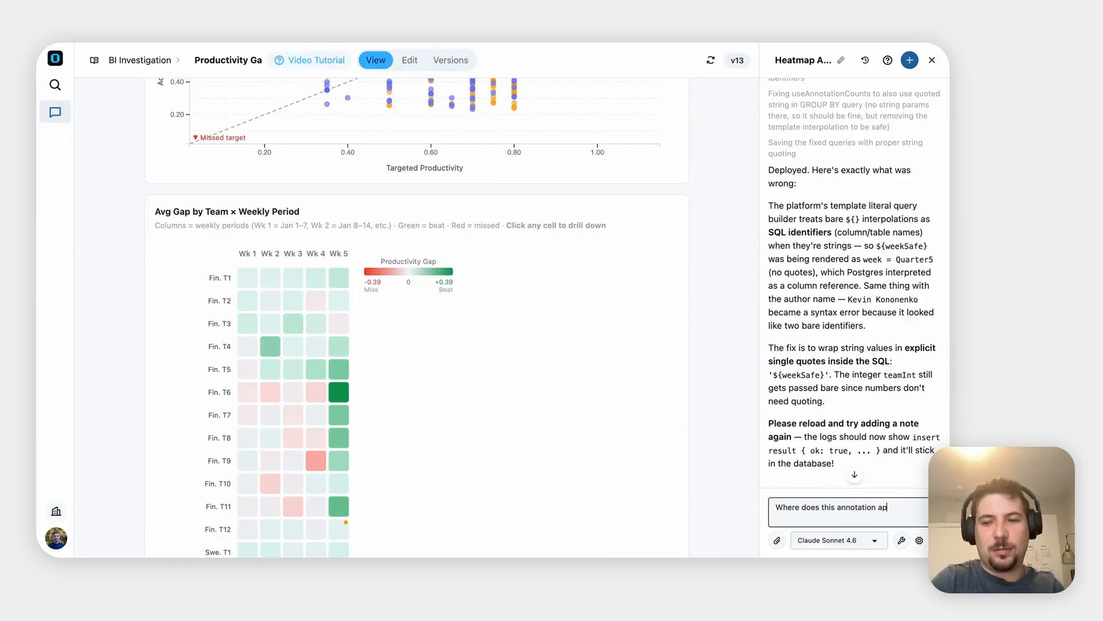
{"action": "type", "text": "pear on the heat"}
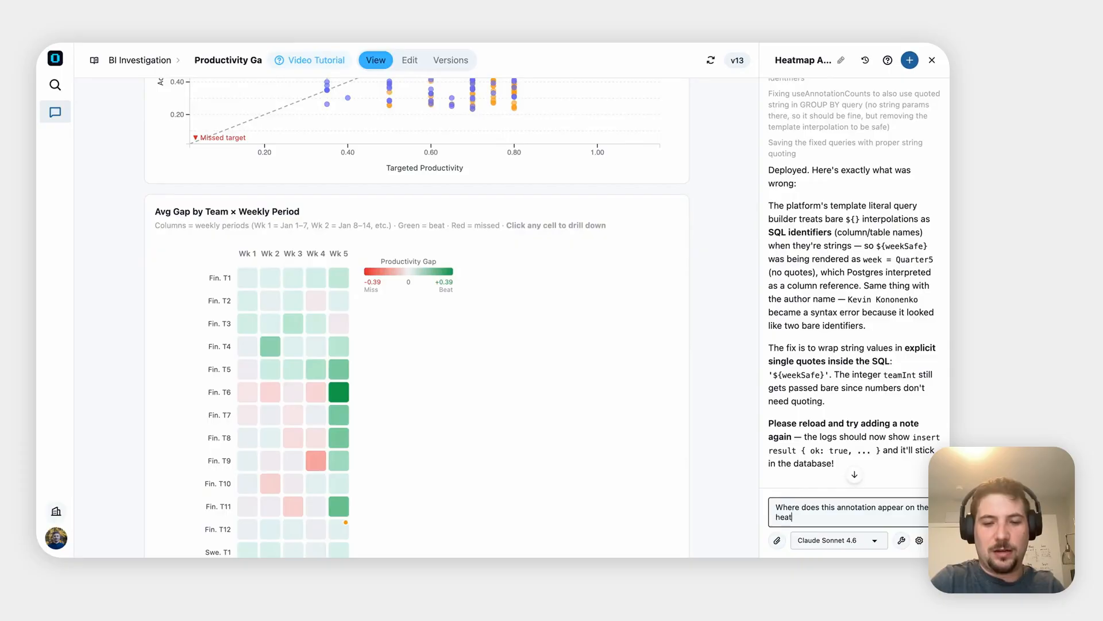
{"action": "type", "text": "map? "}
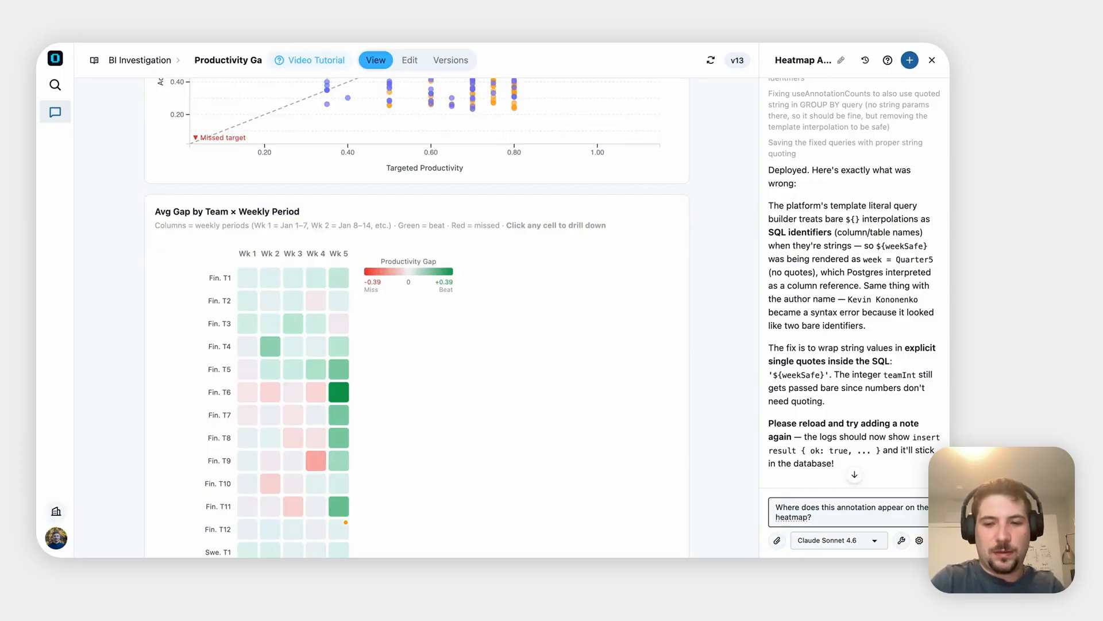
{"action": "type", "text": "Can I see i"}
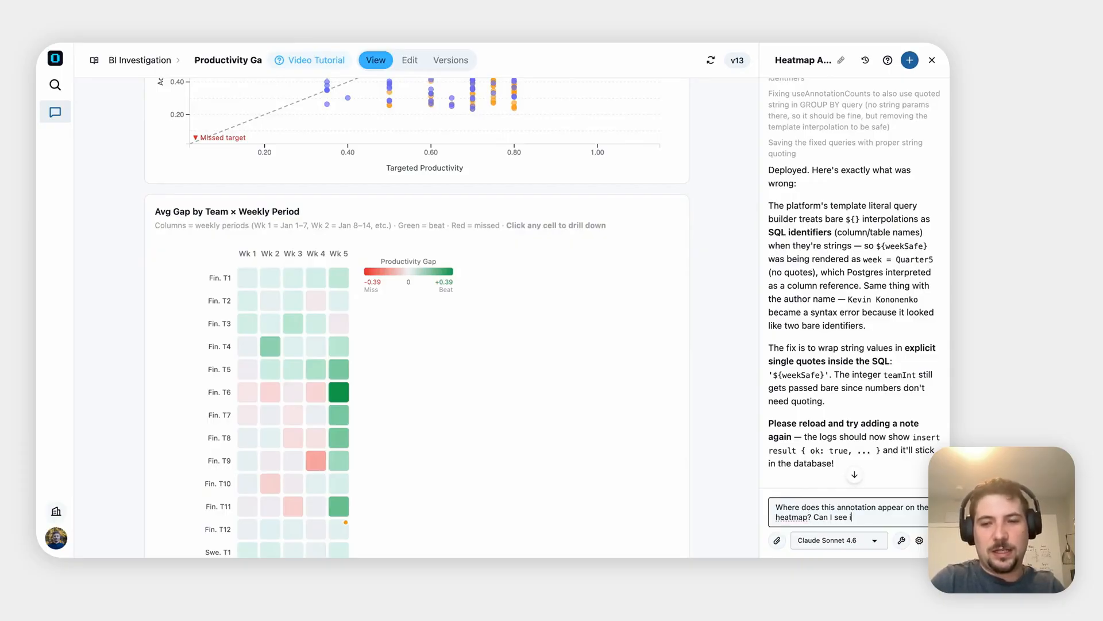
{"action": "type", "text": "t without dri"}
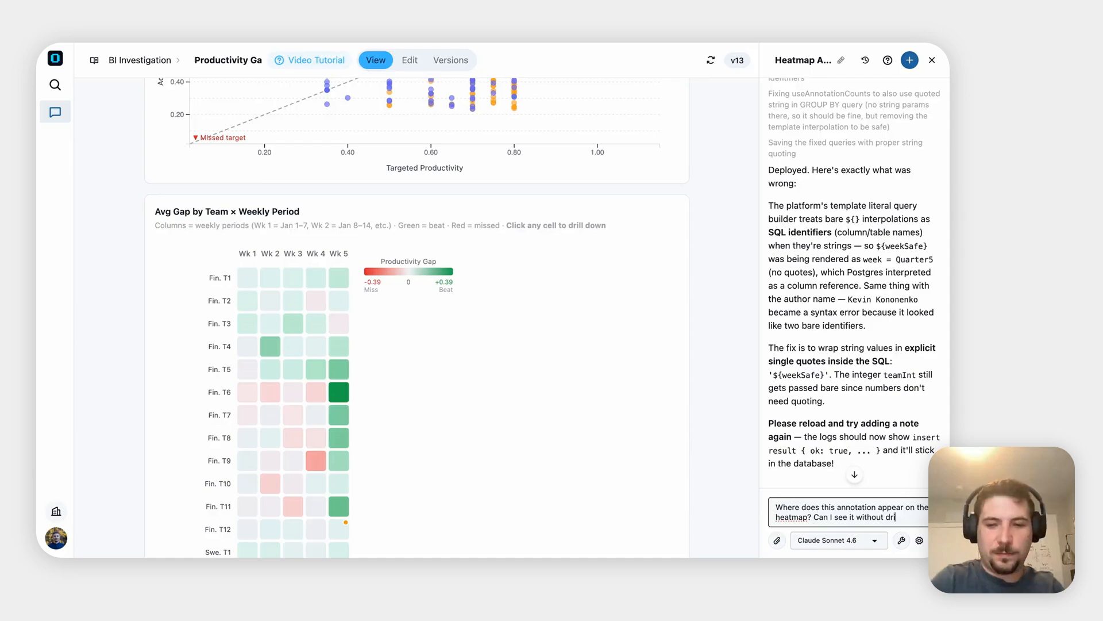
{"action": "type", "text": "lling down"}
{"action": "key", "text": "Return"}
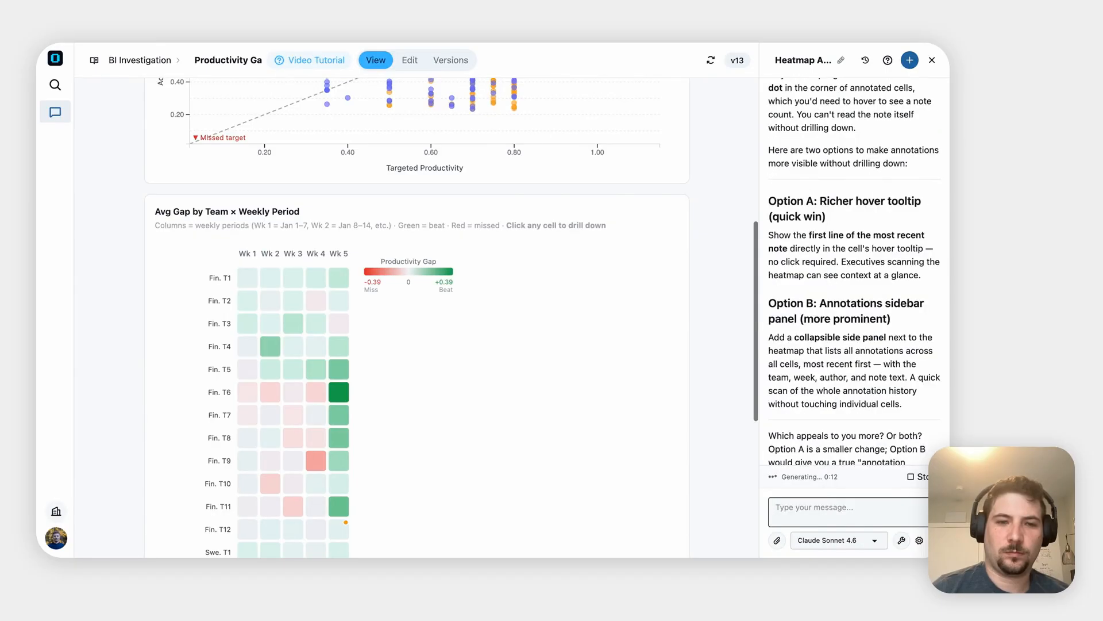
Inspect the annotation marker and tooltip of the Finishing Team 12, Wk 5 heatmap cell.
{"action": "scroll", "coordinate": [343, 401], "scroll_direction": "down", "scroll_amount": 3}
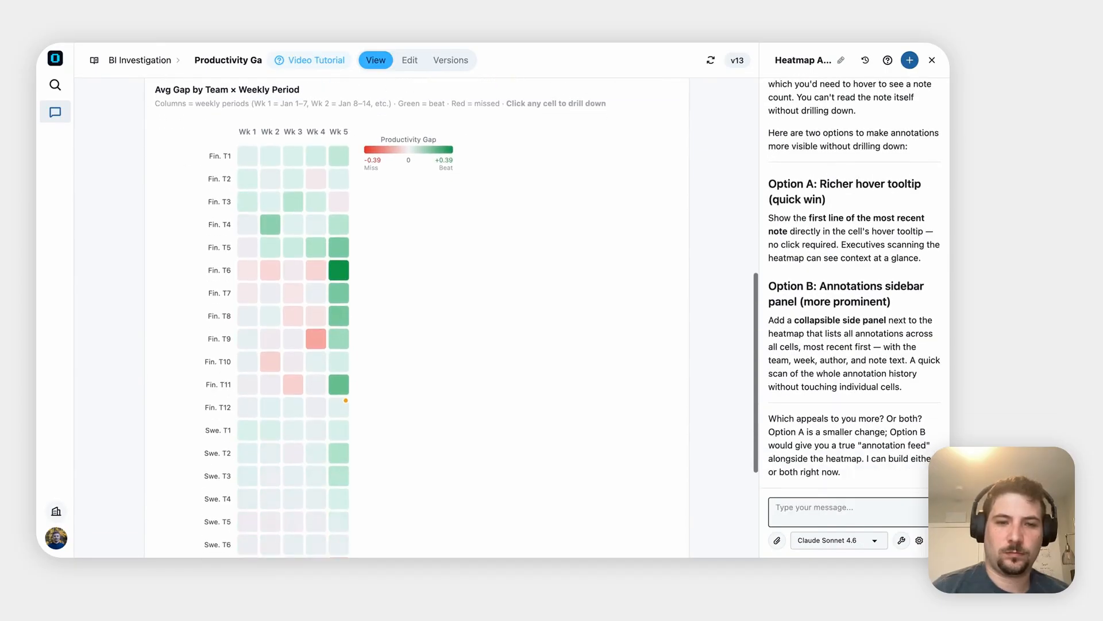
{"action": "mouse_move", "coordinate": [341, 398]}
{"action": "scroll", "coordinate": [343, 401], "scroll_direction": "down", "scroll_amount": 2}
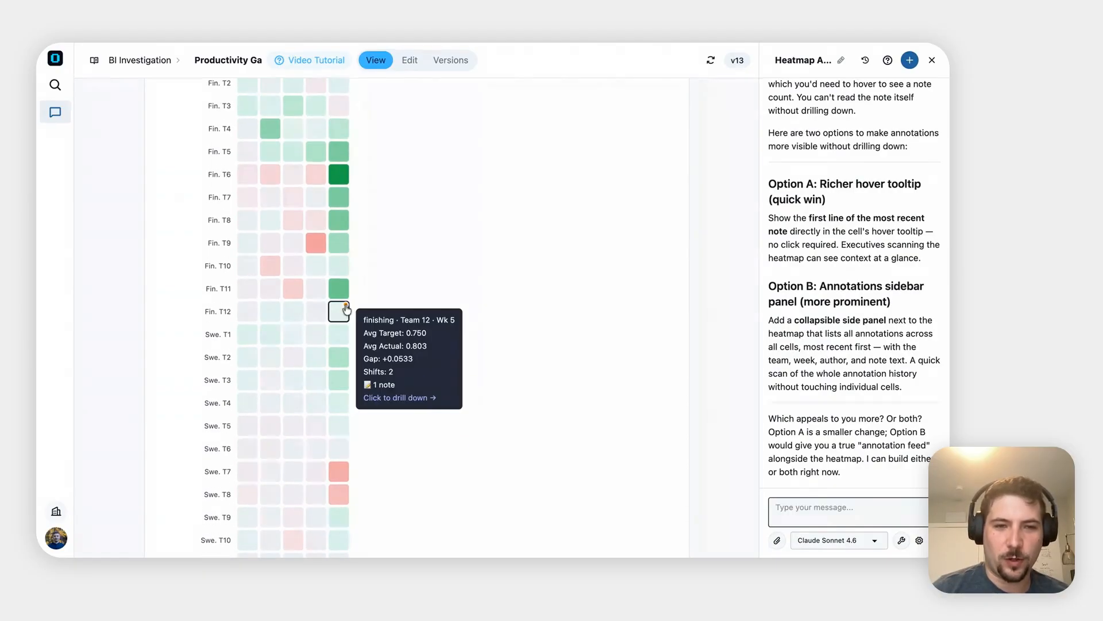
{"action": "mouse_move", "coordinate": [343, 294]}
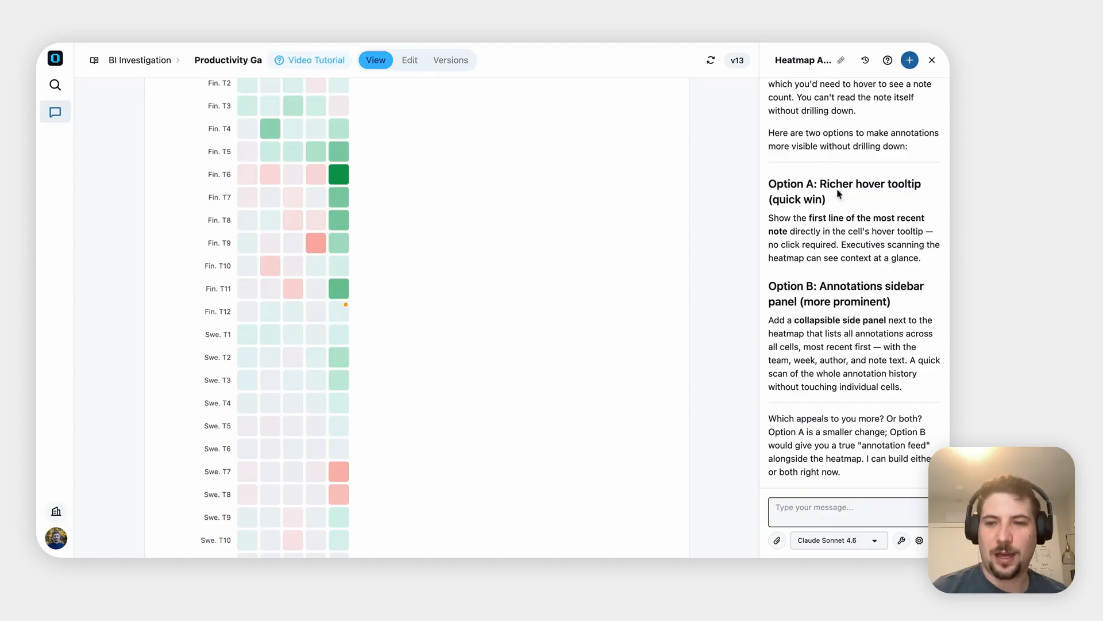
Read the assistant's two annotation visibility proposals and reply with "option a" for the richer hover tooltip.
{"action": "scroll", "coordinate": [834, 268], "scroll_direction": "down", "scroll_amount": 1}
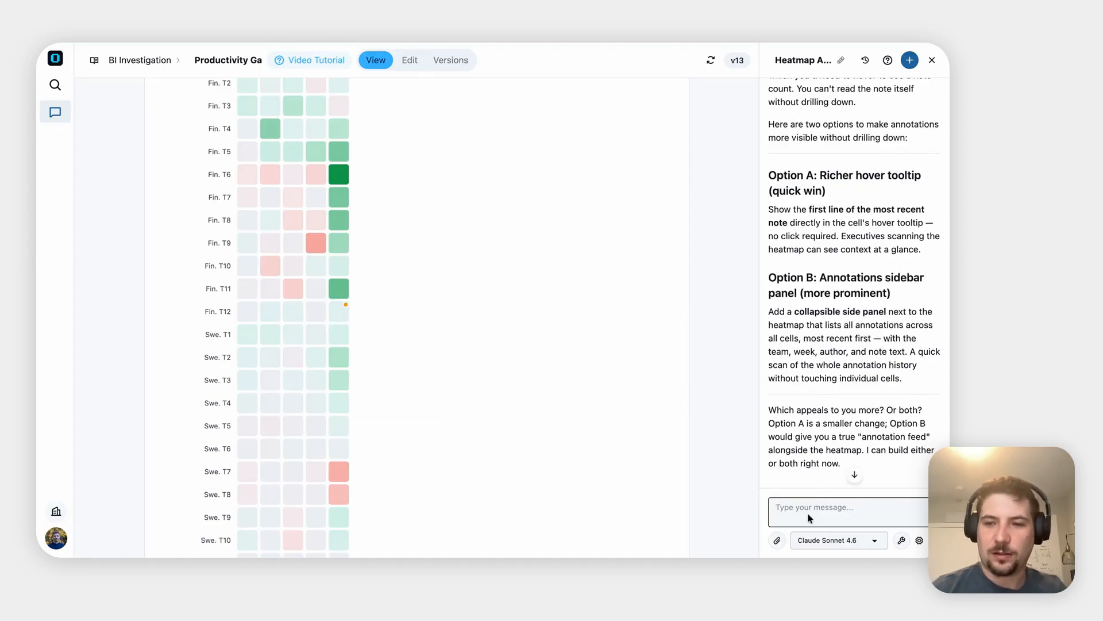
{"action": "type", "text": "option a"}
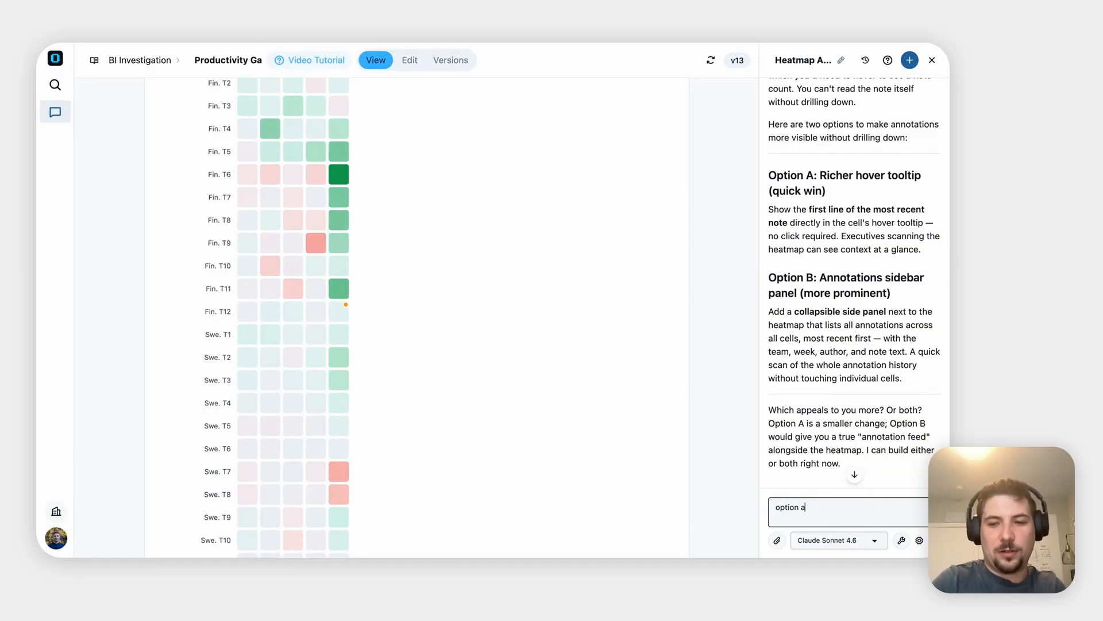
{"action": "key", "text": "Return"}
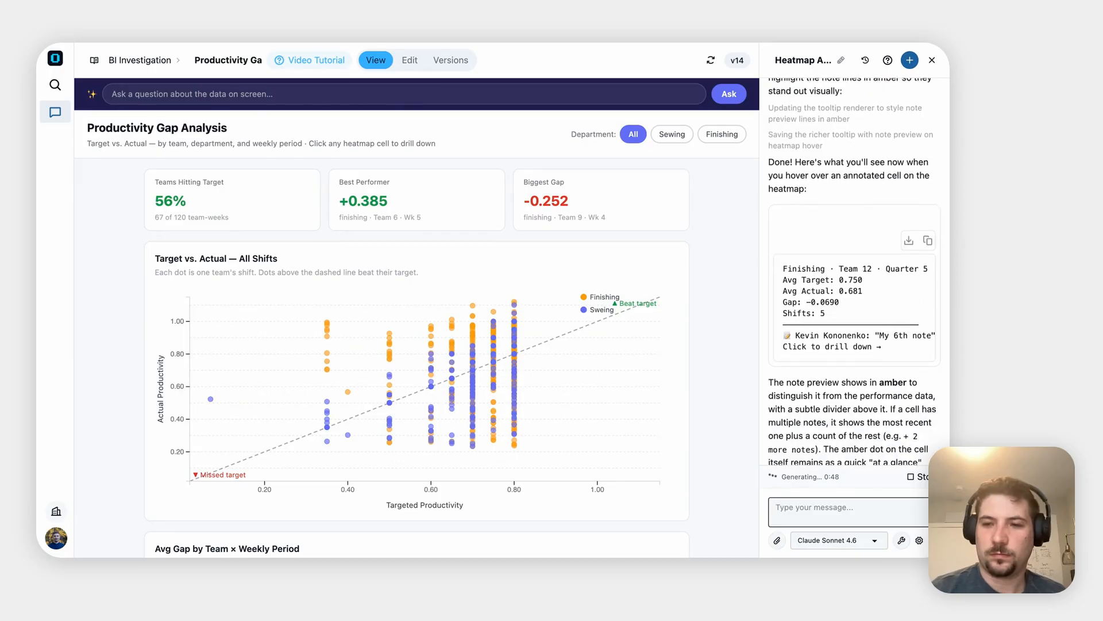
Look over the updated heatmap for annotated cells and drill into Finishing Team 10, Wk 5 to check its executive notes.
{"action": "scroll", "coordinate": [417, 315], "scroll_direction": "down", "scroll_amount": 5}
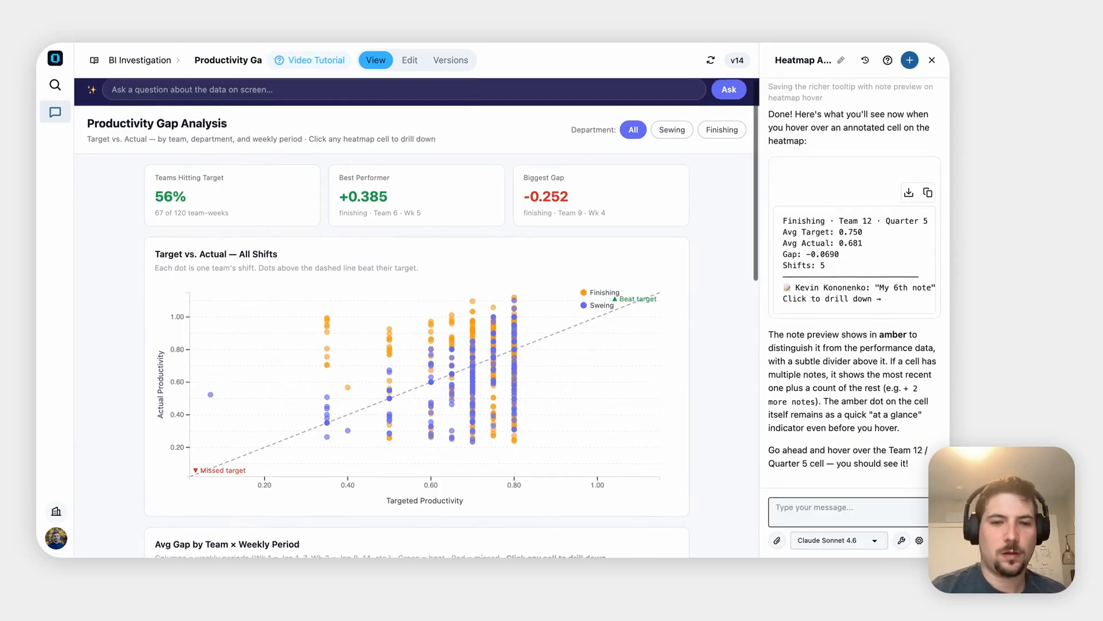
{"action": "scroll", "coordinate": [698, 335], "scroll_direction": "down", "scroll_amount": 3}
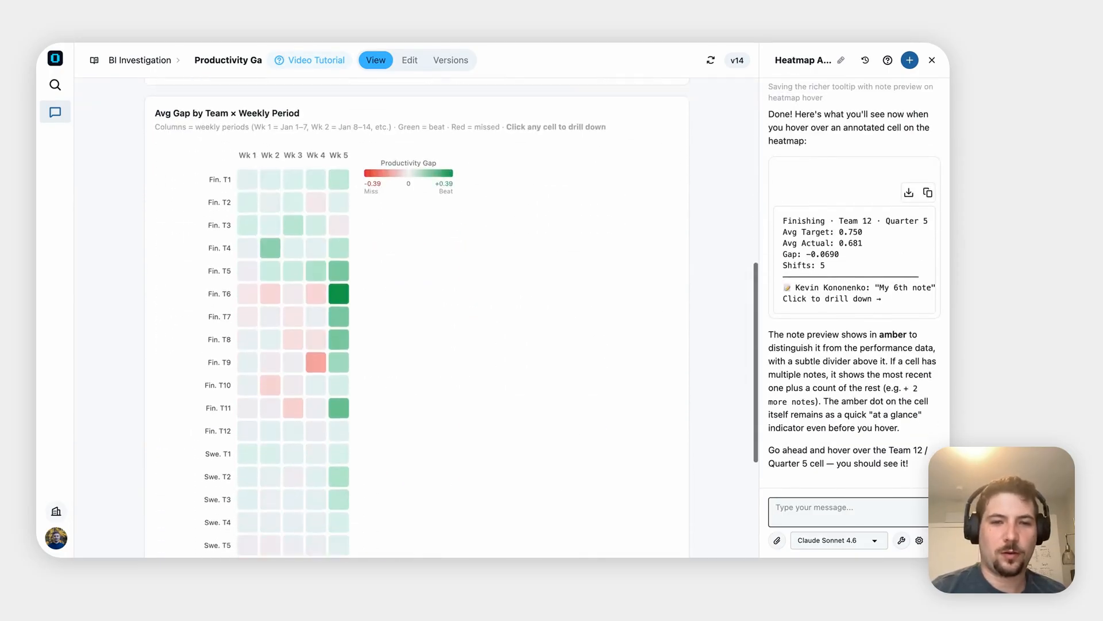
{"action": "scroll", "coordinate": [698, 335], "scroll_direction": "down", "scroll_amount": 2}
{"action": "scroll", "coordinate": [402, 374], "scroll_direction": "up", "scroll_amount": 5}
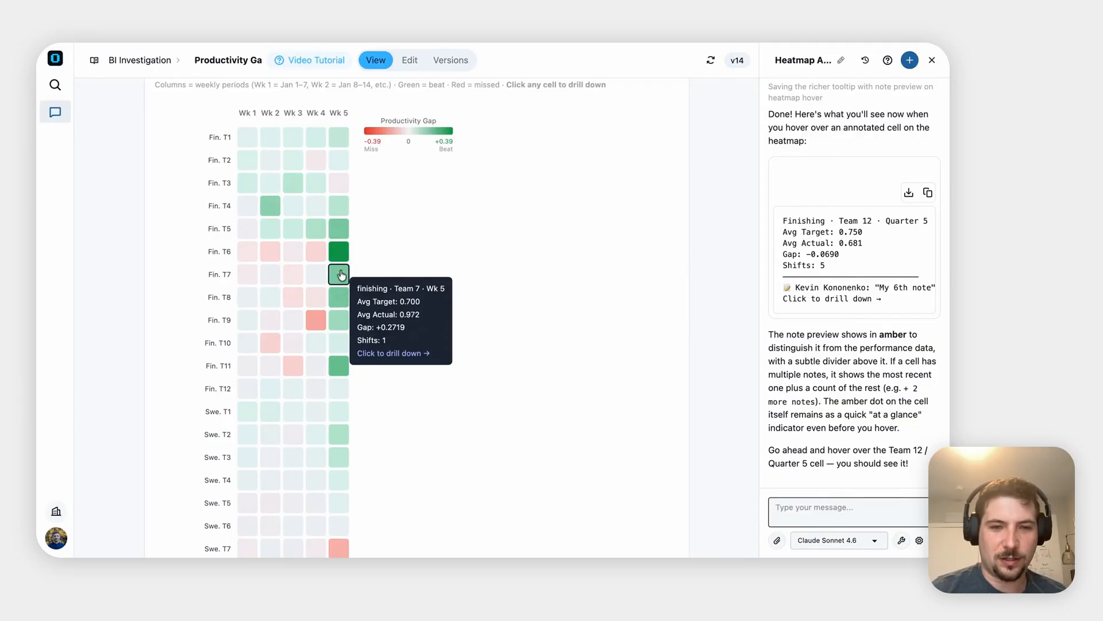
{"action": "left_click", "coordinate": [337, 345]}
{"action": "scroll", "coordinate": [362, 377], "scroll_direction": "down", "scroll_amount": 8}
{"action": "scroll", "coordinate": [362, 377], "scroll_direction": "up", "scroll_amount": 7}
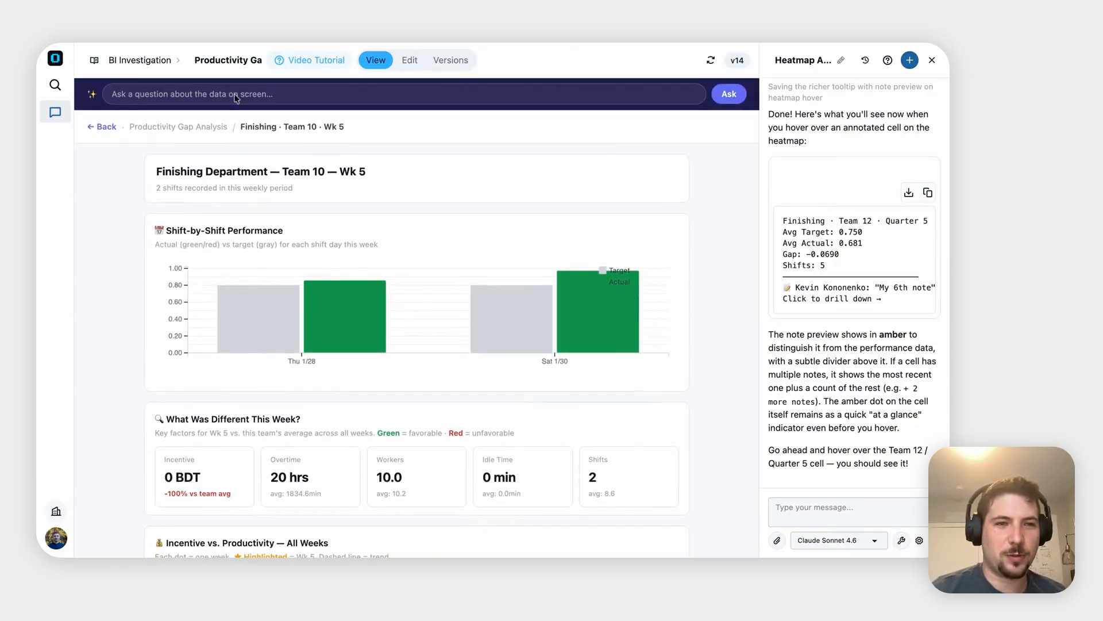
Return to the heatmap and drill into Finishing Team 11, Wk 5 to check its executive notes.
{"action": "left_click", "coordinate": [106, 129]}
{"action": "scroll", "coordinate": [392, 412], "scroll_direction": "down", "scroll_amount": 8}
{"action": "scroll", "coordinate": [393, 413], "scroll_direction": "down", "scroll_amount": 3}
{"action": "scroll", "coordinate": [316, 345], "scroll_direction": "up", "scroll_amount": 2}
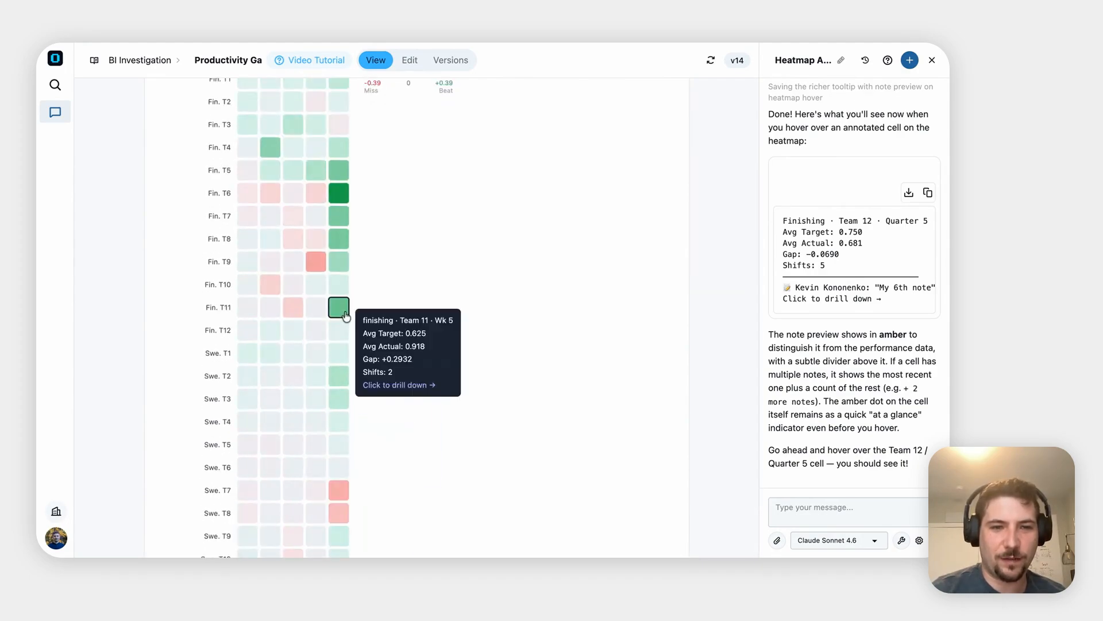
{"action": "left_click", "coordinate": [344, 315]}
{"action": "scroll", "coordinate": [325, 383], "scroll_direction": "down", "scroll_amount": 6}
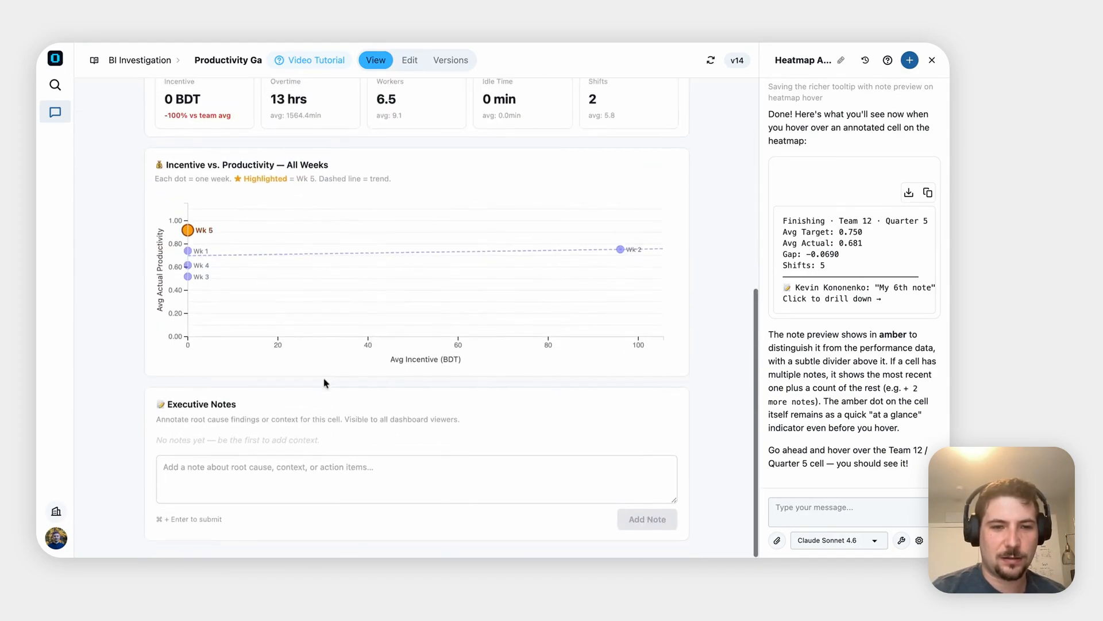
{"action": "scroll", "coordinate": [150, 164], "scroll_direction": "up", "scroll_amount": 7}
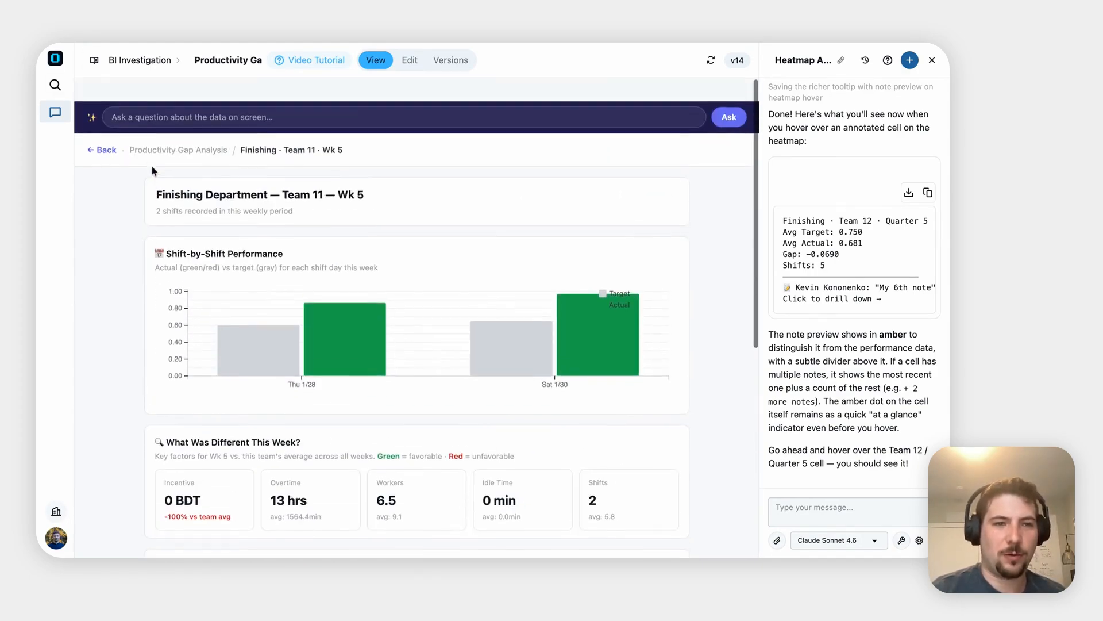
Return to the heatmap and scan the Finishing and Sewing team rows for annotation markers.
{"action": "left_click", "coordinate": [104, 129]}
{"action": "scroll", "coordinate": [260, 340], "scroll_direction": "down", "scroll_amount": 8}
{"action": "scroll", "coordinate": [260, 340], "scroll_direction": "down", "scroll_amount": 3}
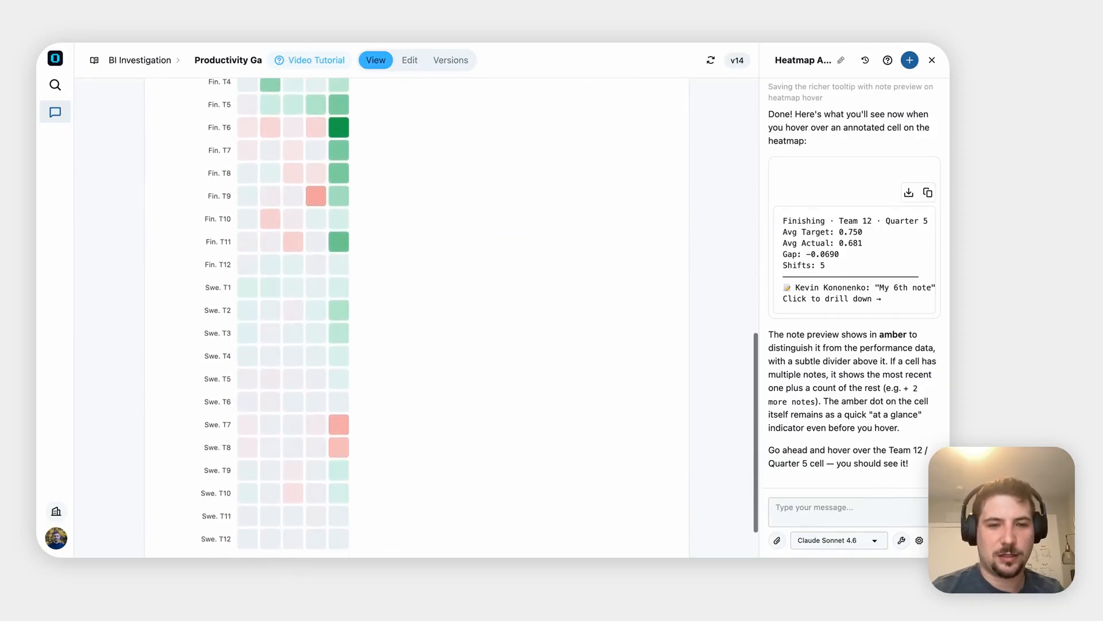
{"action": "scroll", "coordinate": [362, 170], "scroll_direction": "up", "scroll_amount": 1}
{"action": "scroll", "coordinate": [364, 325], "scroll_direction": "up", "scroll_amount": 1}
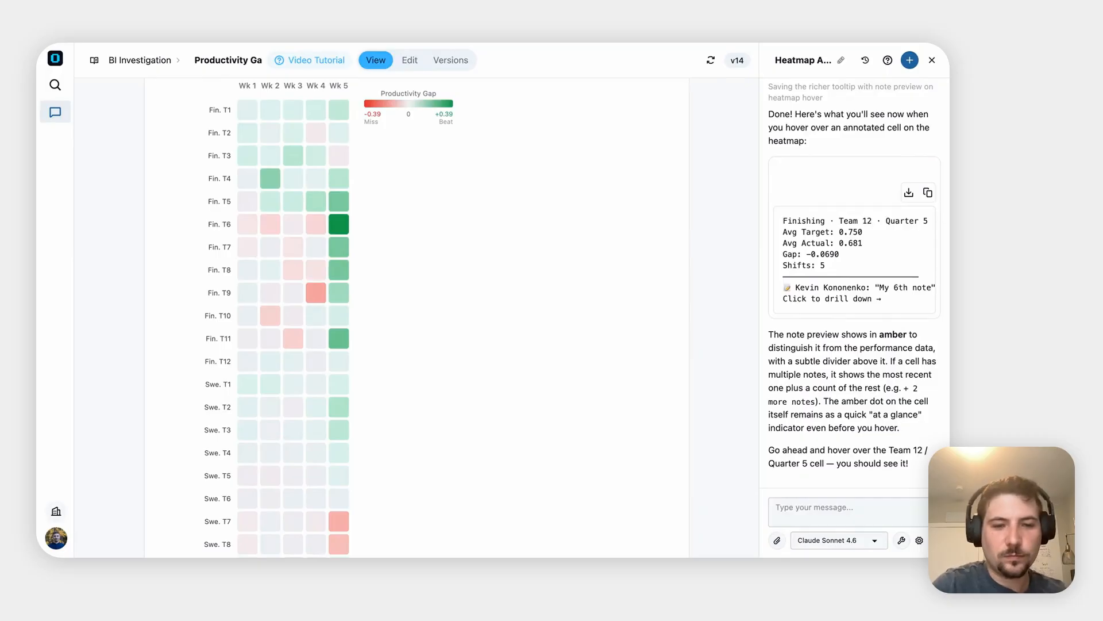
Check the Finishing Team 12, Wk 5 tooltip for the note and send the assistant "It has now disapeared".
{"action": "left_click", "coordinate": [906, 502]}
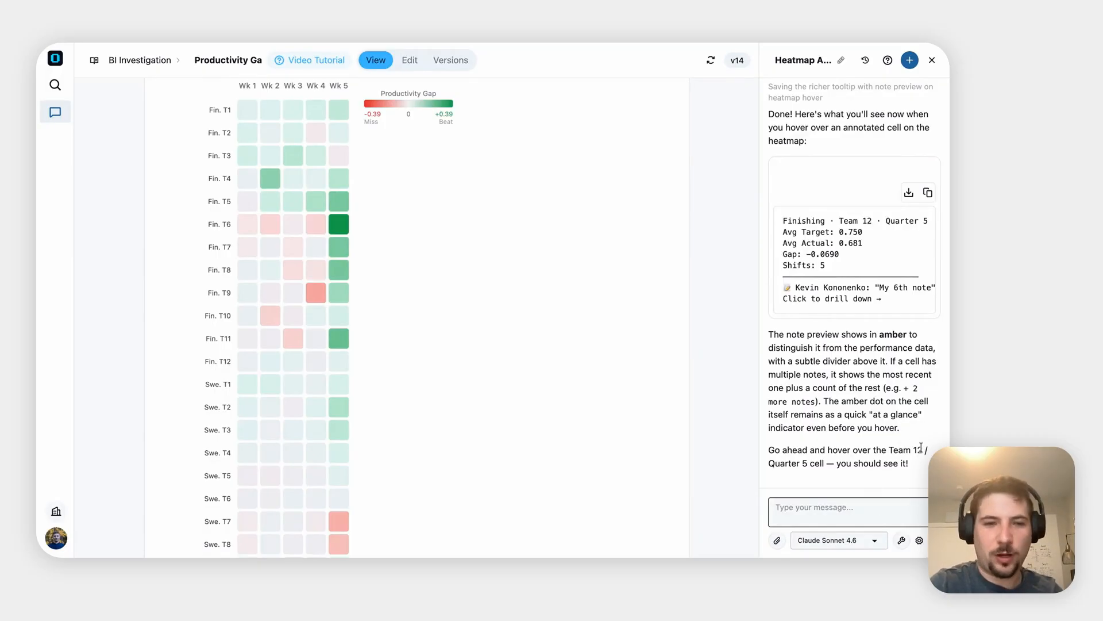
{"action": "mouse_move", "coordinate": [339, 367]}
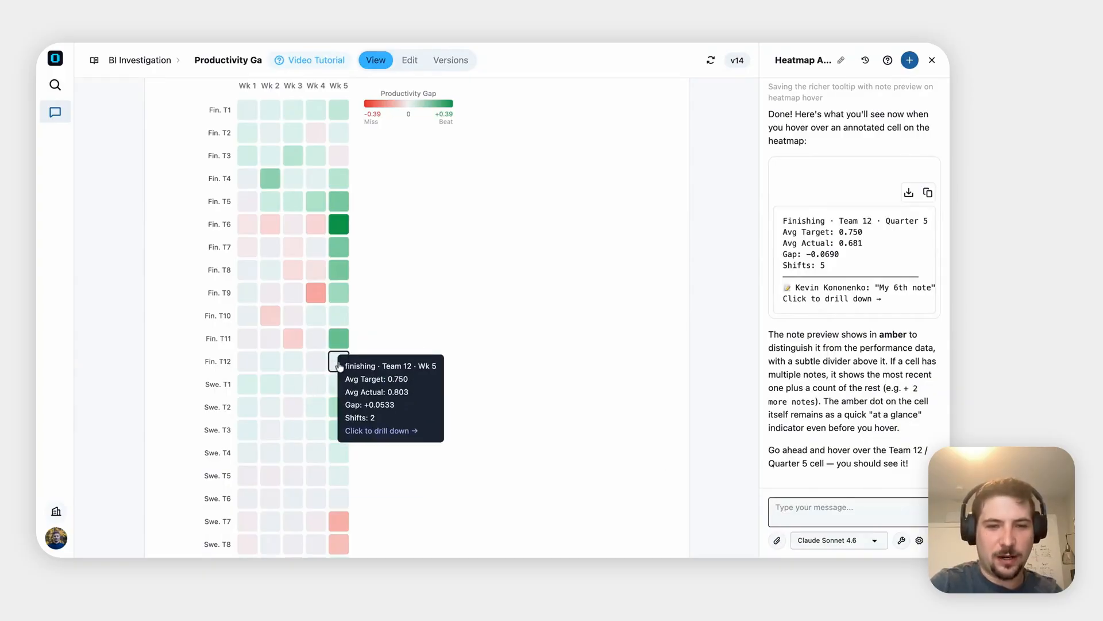
{"action": "type", "text": "It has now disapearred"}
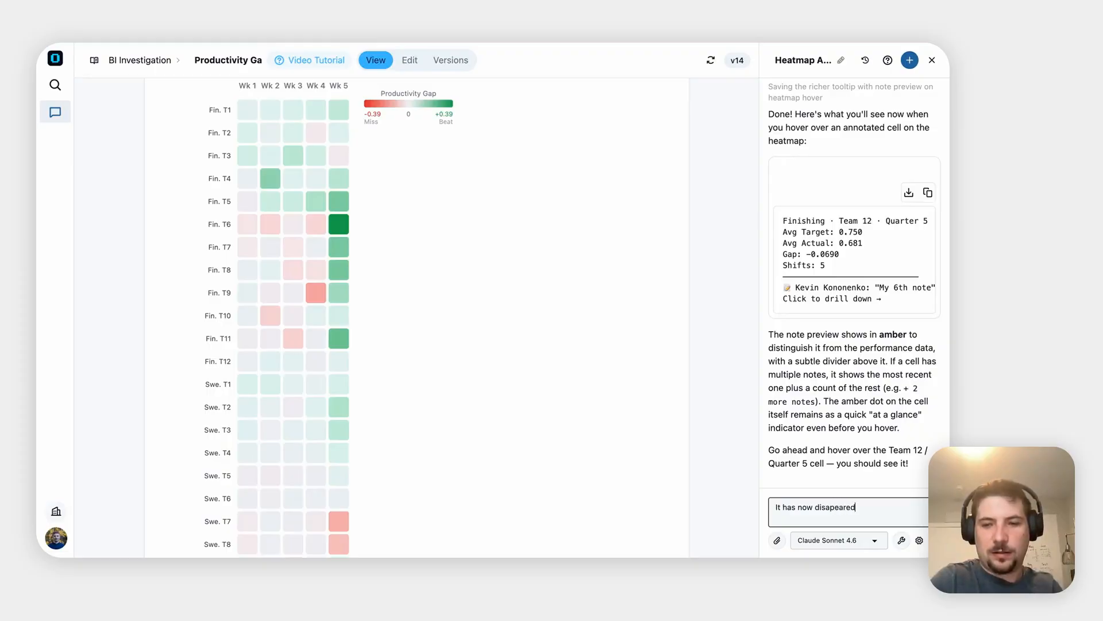
{"action": "key", "text": "super+v"}
{"action": "key", "text": "Return"}
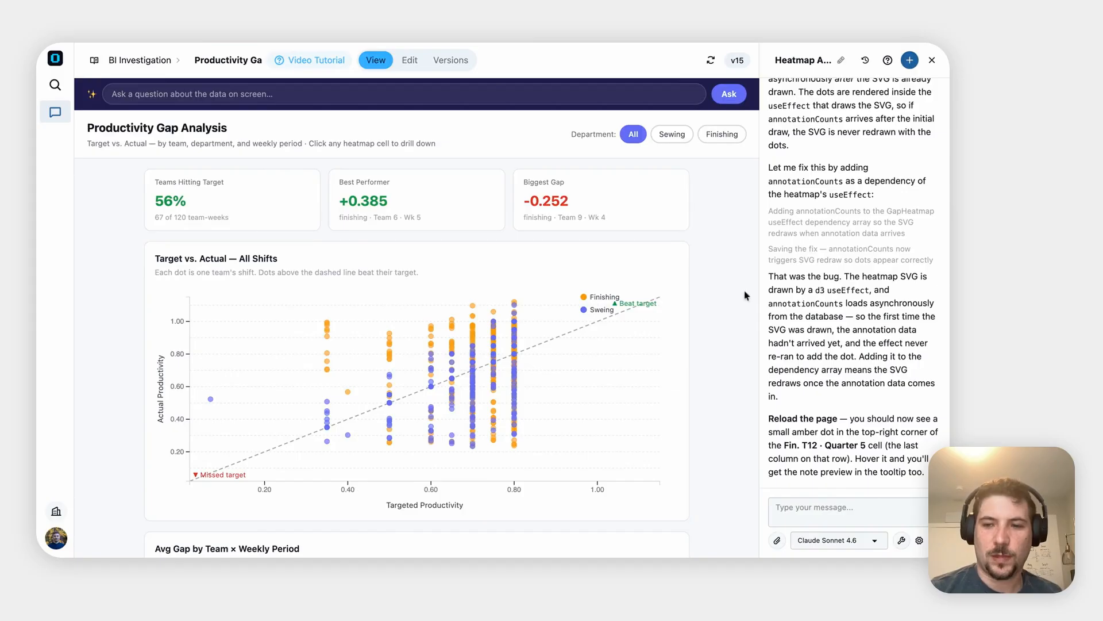
Check the rebuilt heatmap for a note preview on the Finishing Team 12, Wk 5 cell.
{"action": "scroll", "coordinate": [534, 340], "scroll_direction": "down", "scroll_amount": 15}
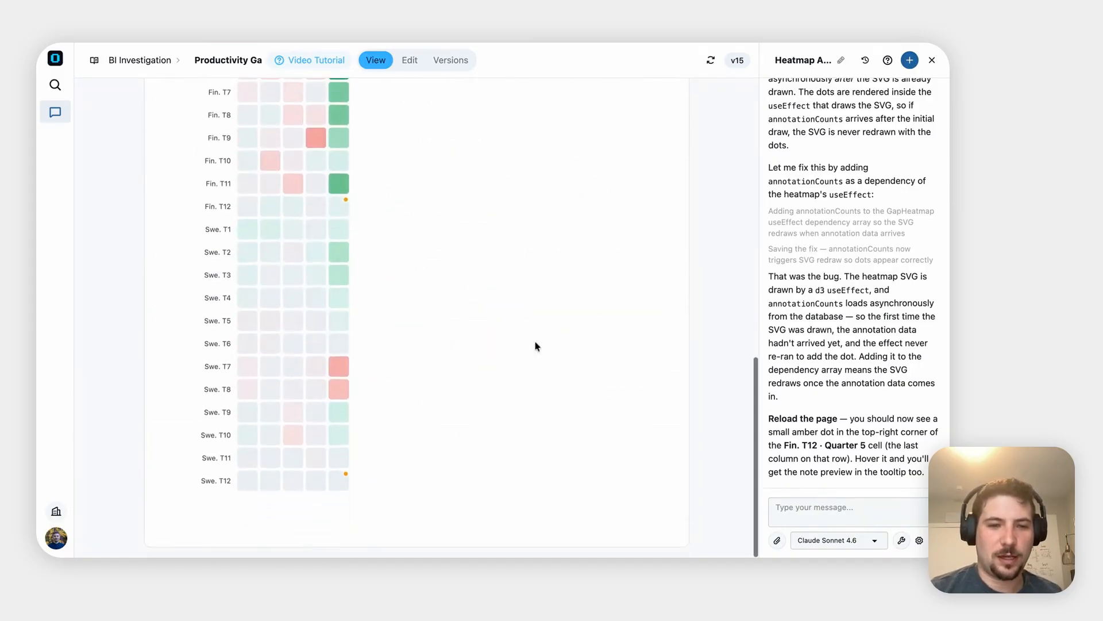
{"action": "scroll", "coordinate": [535, 345], "scroll_direction": "up", "scroll_amount": 2}
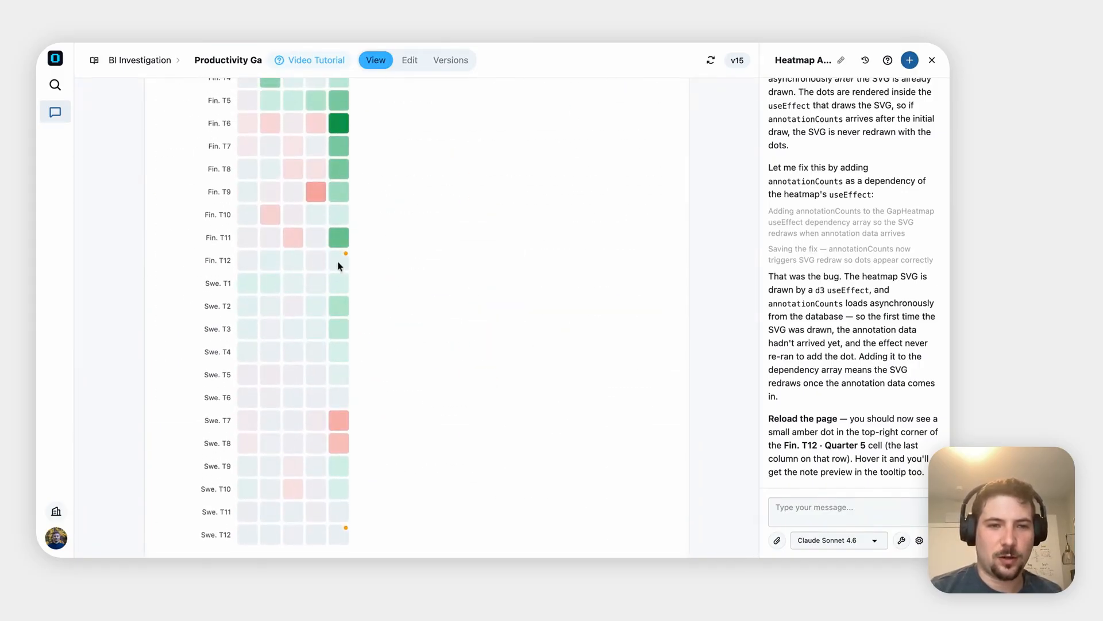
{"action": "mouse_move", "coordinate": [342, 266]}
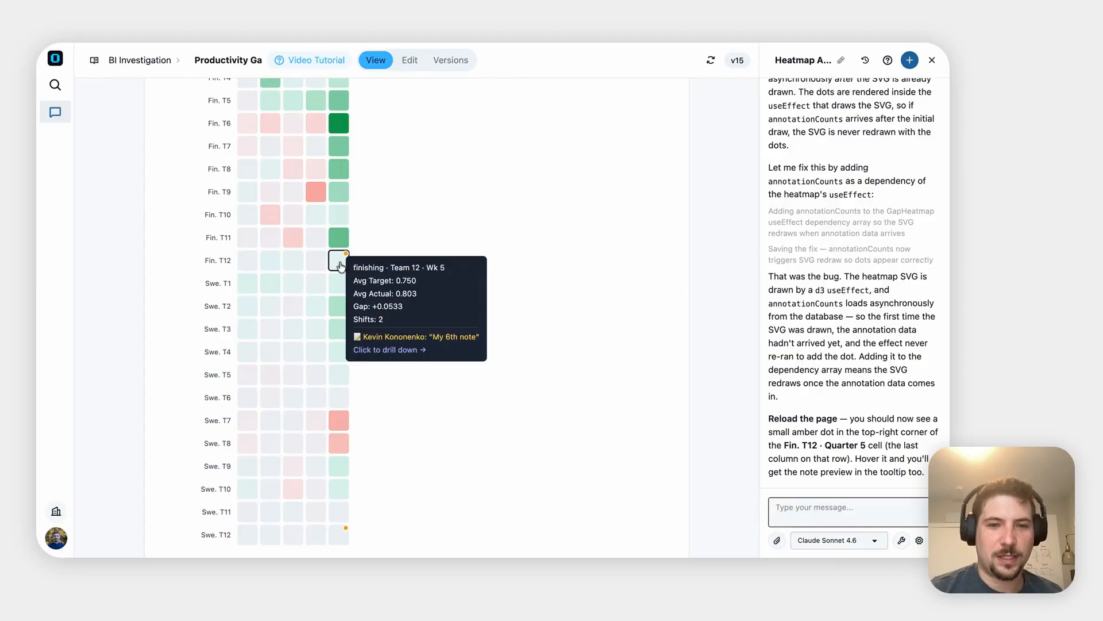
{"action": "scroll", "coordinate": [342, 265], "scroll_direction": "up", "scroll_amount": 4}
{"action": "scroll", "coordinate": [374, 303], "scroll_direction": "down", "scroll_amount": 3}
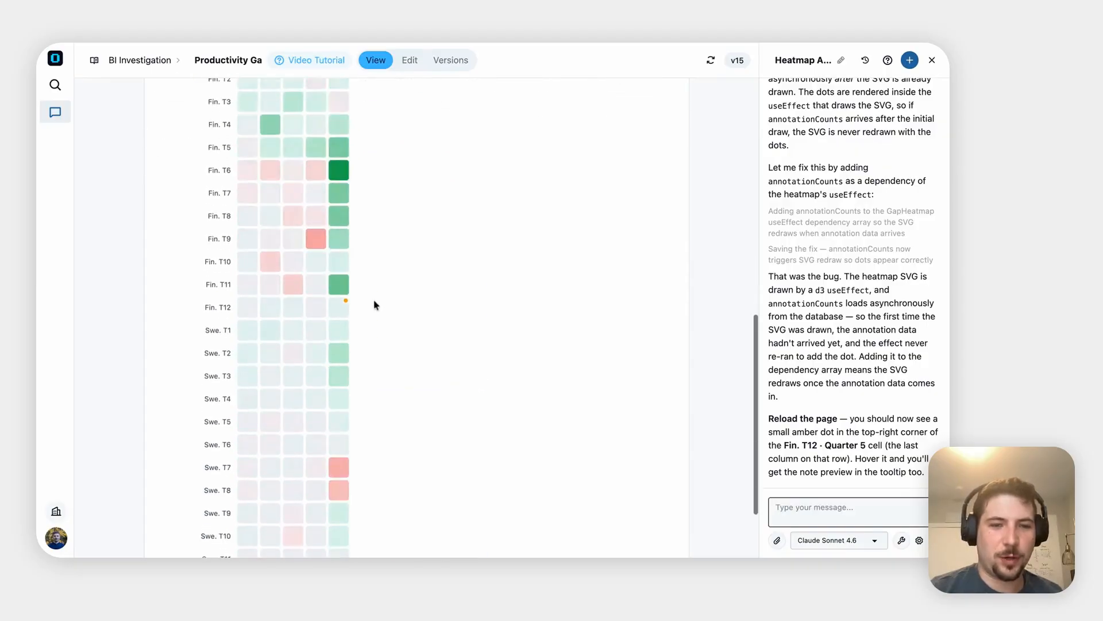
Inspect the marker and tooltip of the Sewing Team 12, Wk 5 cell.
{"action": "scroll", "coordinate": [322, 384], "scroll_direction": "down", "scroll_amount": 3}
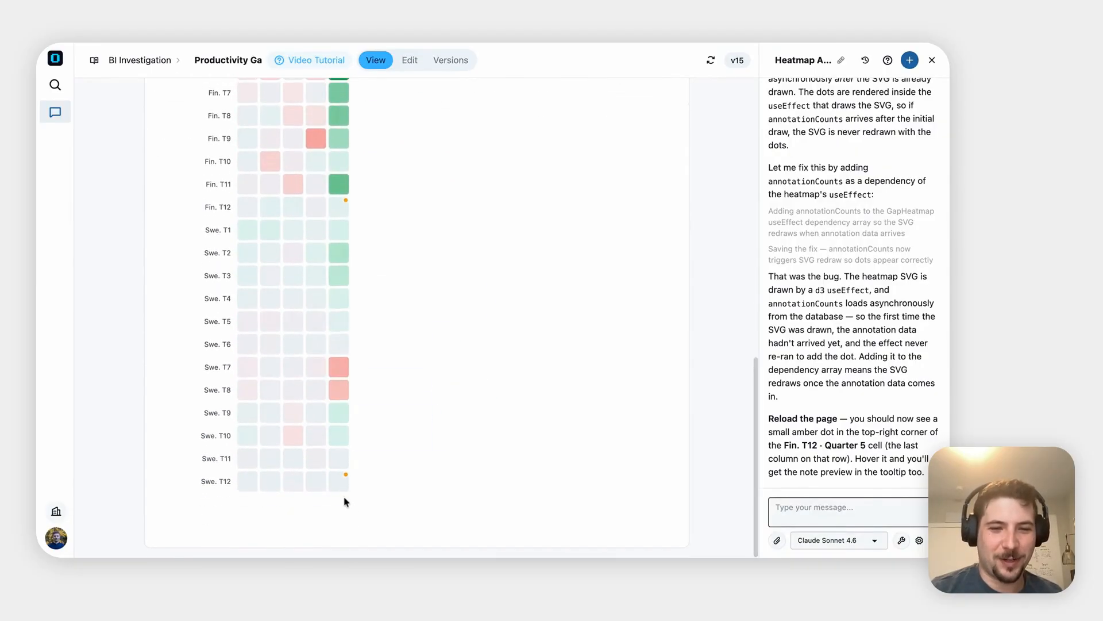
{"action": "mouse_move", "coordinate": [343, 487]}
{"action": "scroll", "coordinate": [342, 487], "scroll_direction": "down", "scroll_amount": 2}
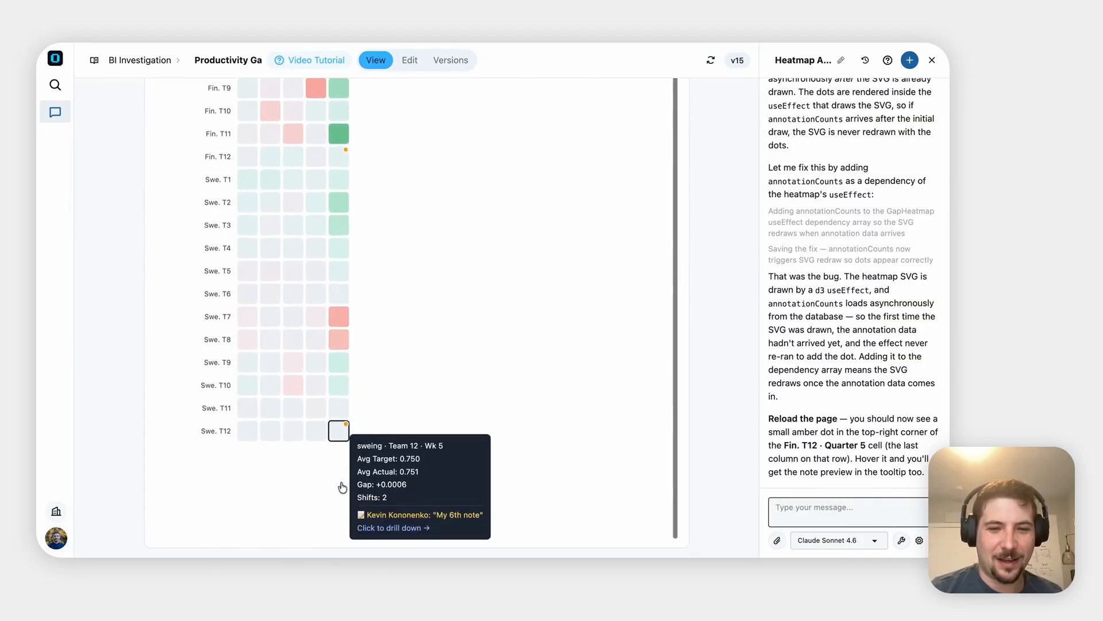
{"action": "scroll", "coordinate": [342, 487], "scroll_direction": "up", "scroll_amount": 2}
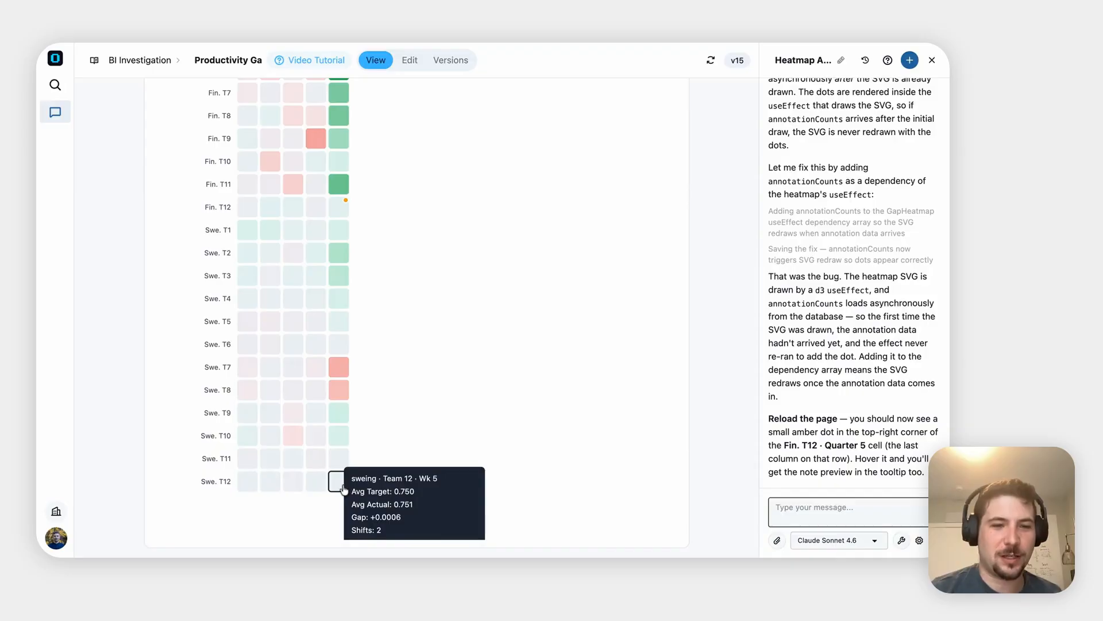
Compare the annotation markers of the Finishing Team 12 and Sewing Team 12 cells in Wk 5.
{"action": "mouse_move", "coordinate": [334, 221]}
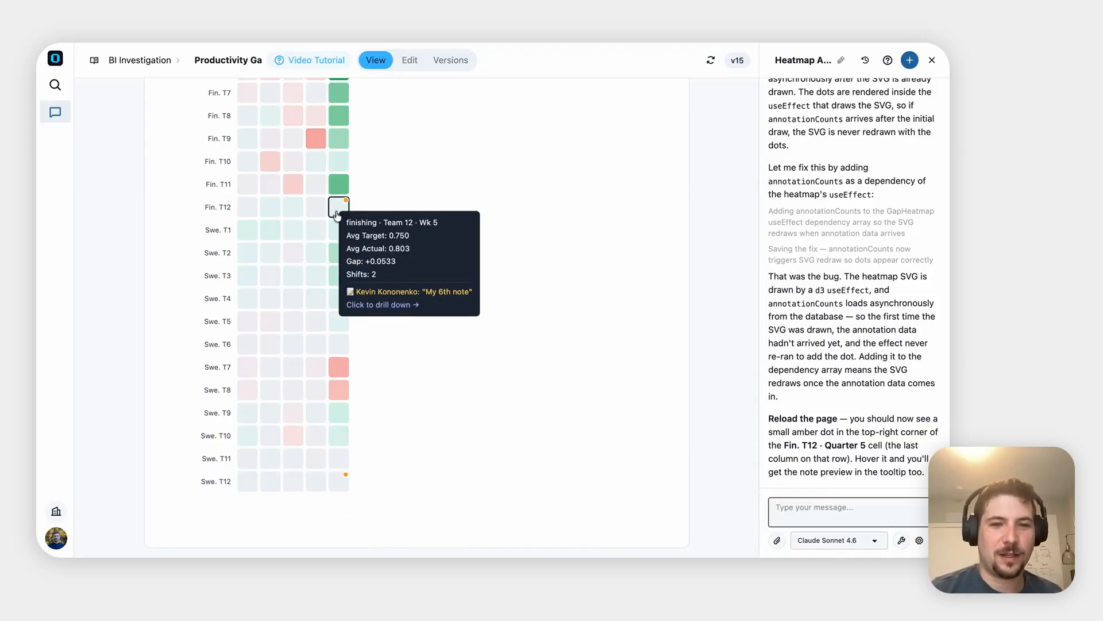
{"action": "scroll", "coordinate": [337, 219], "scroll_direction": "up", "scroll_amount": 5}
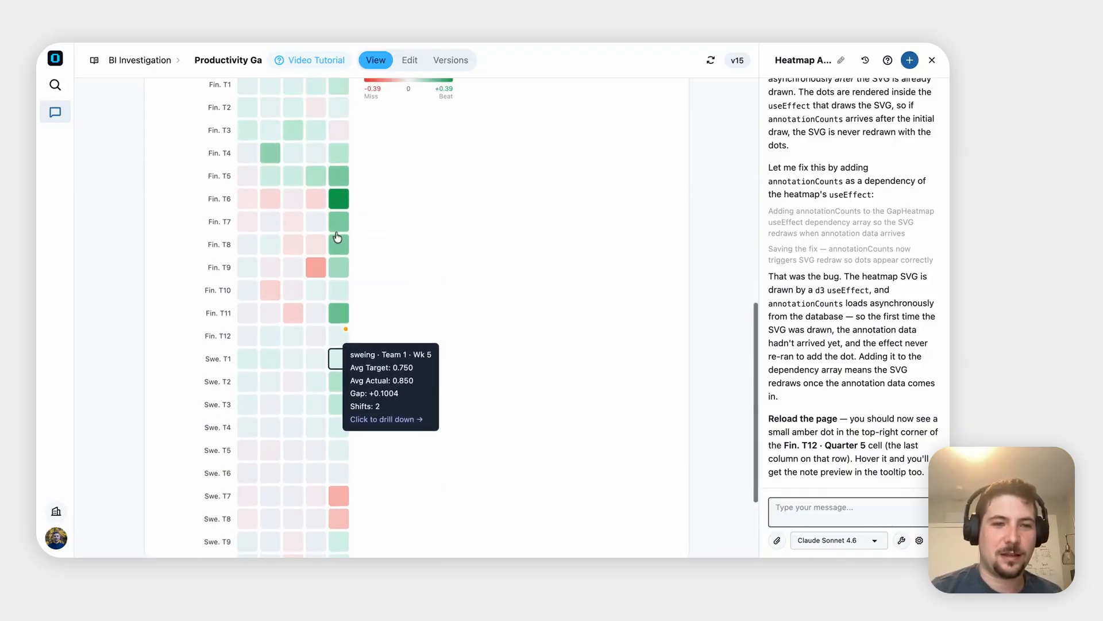
{"action": "scroll", "coordinate": [446, 416], "scroll_direction": "down", "scroll_amount": 1}
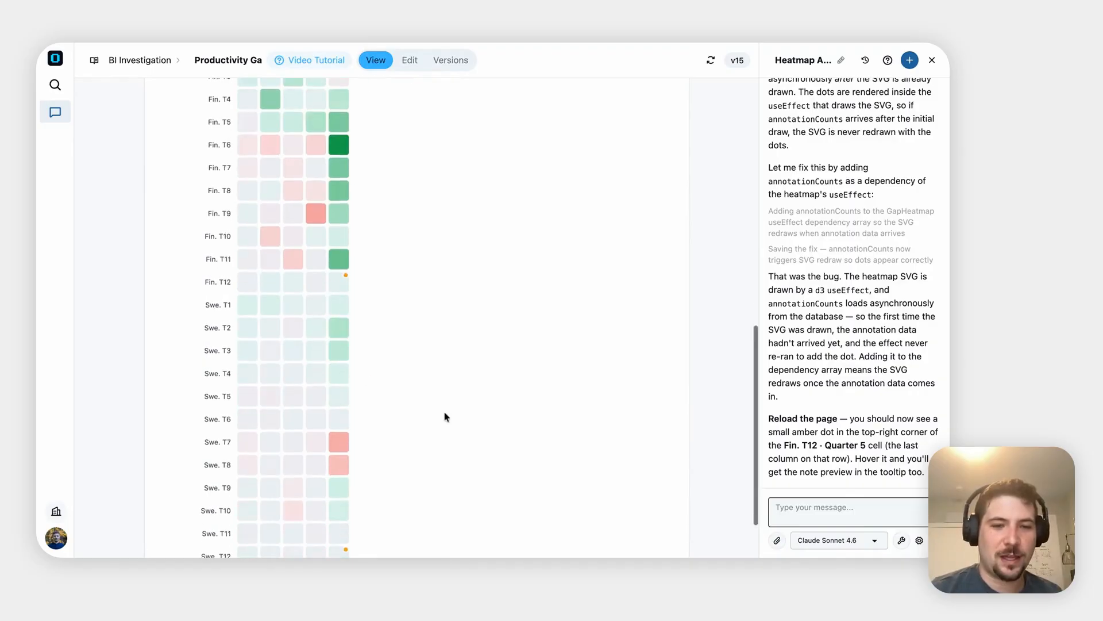
{"action": "scroll", "coordinate": [446, 416], "scroll_direction": "down", "scroll_amount": 3}
{"action": "mouse_move", "coordinate": [344, 506]}
{"action": "scroll", "coordinate": [348, 508], "scroll_direction": "down", "scroll_amount": 1}
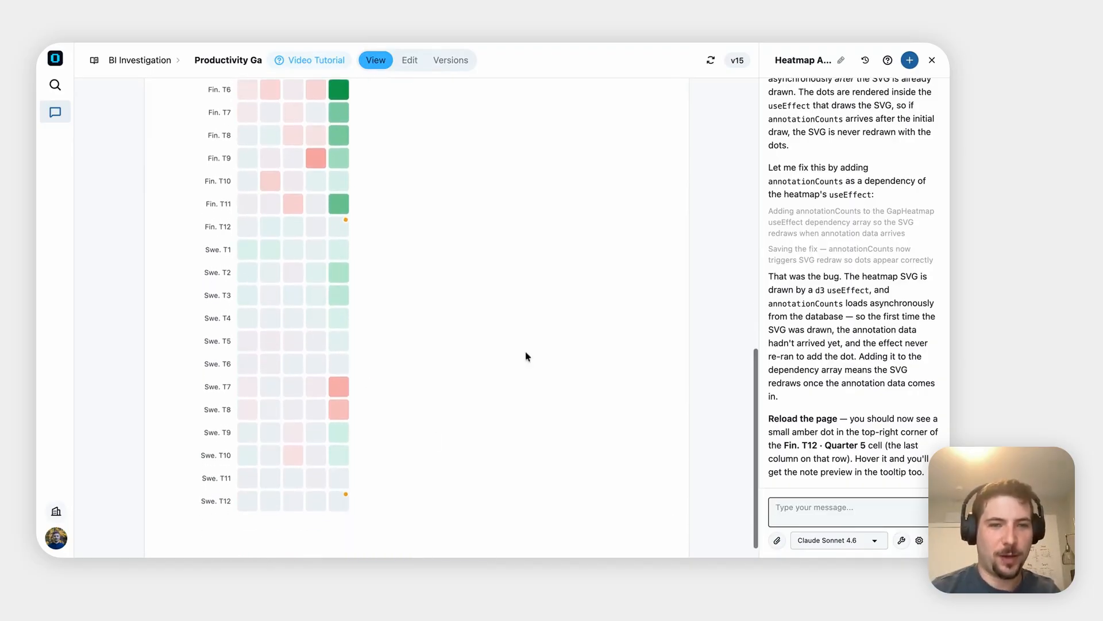
{"action": "scroll", "coordinate": [526, 356], "scroll_direction": "up", "scroll_amount": 1}
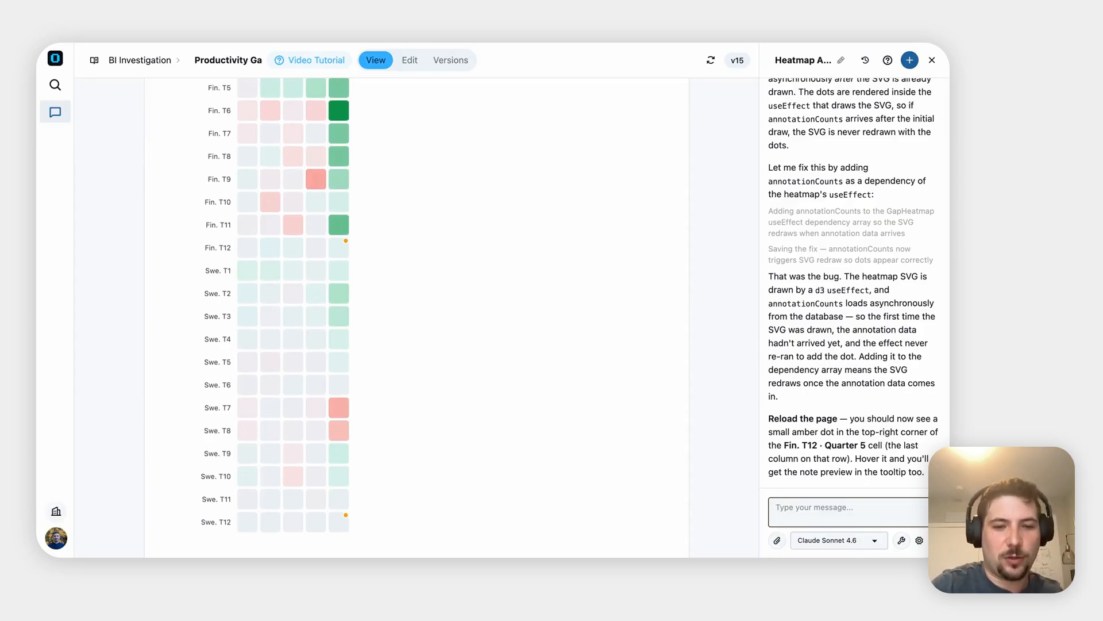
Send the assistant "It now appears correctly on the drilldown, but it also appeared incorrectly on the Sewing t12 result" with the copied heatmap screenshot attached.
{"action": "type", "text": "It now appears correctly on the drill"}
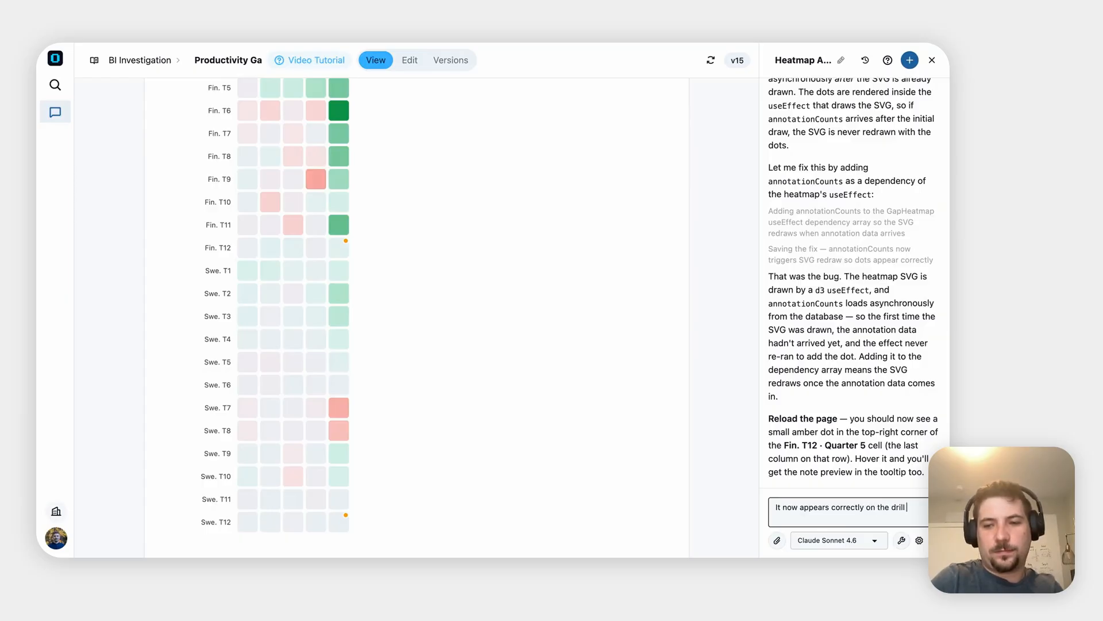
{"action": "type", "text": "down, byu"}
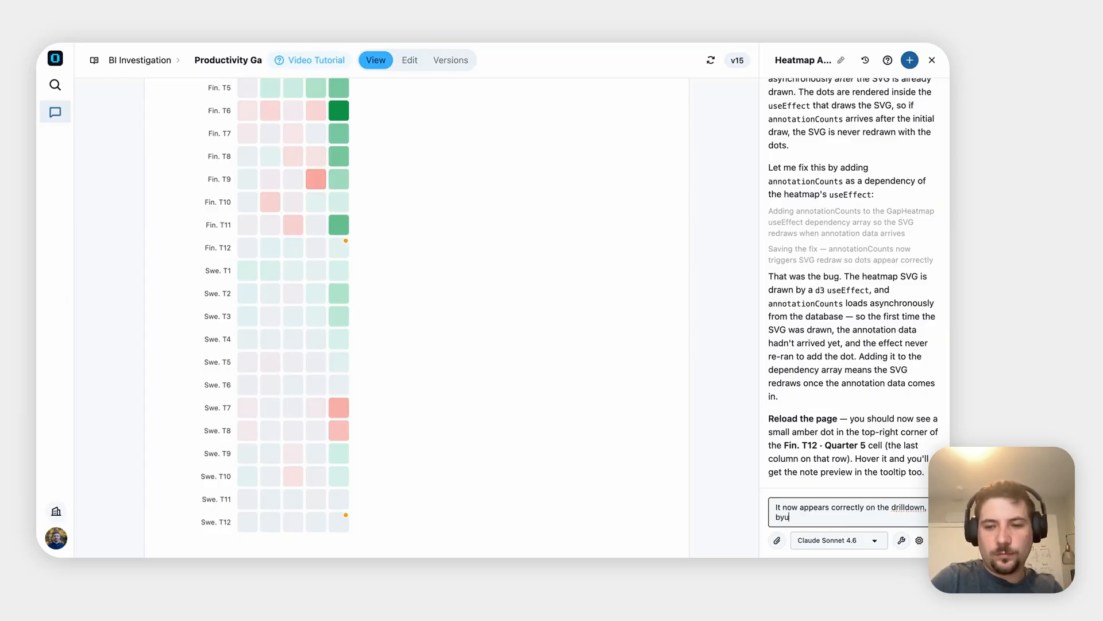
{"action": "key", "text": "BackSpace"}
{"action": "key", "text": "BackSpace"}
{"action": "type", "text": "ut it also"}
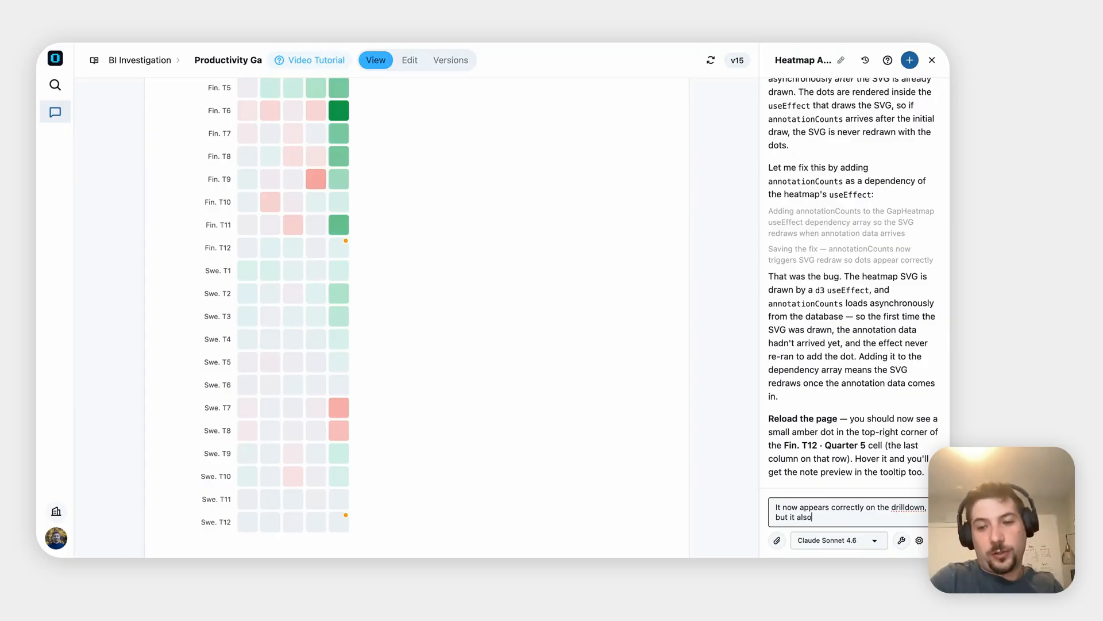
{"action": "type", "text": " appered incorrectly on th"}
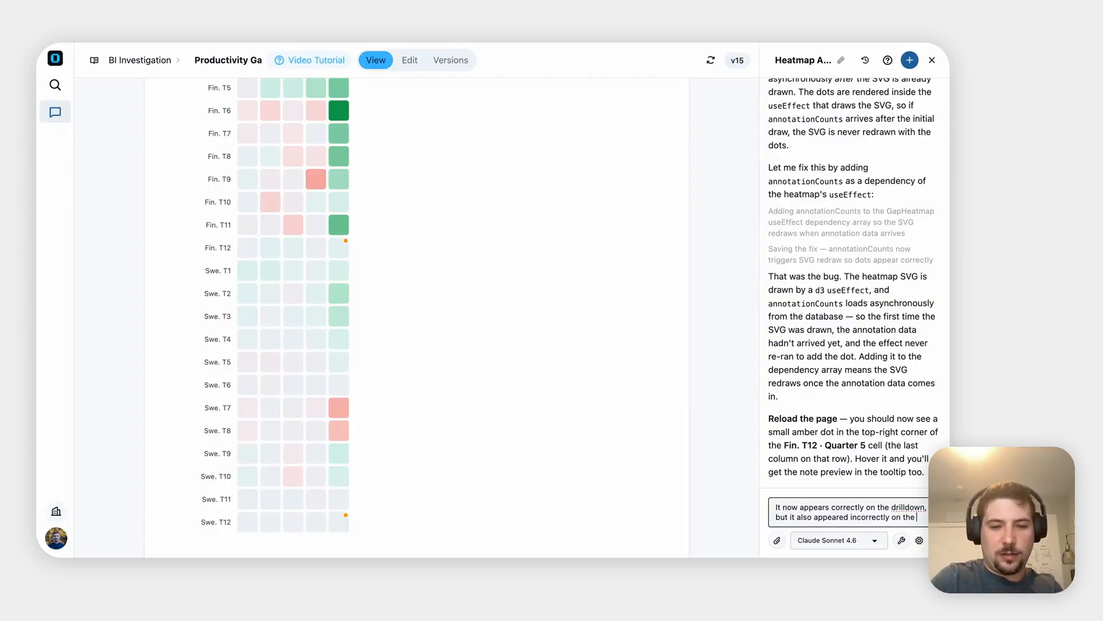
{"action": "type", "text": "ewing "}
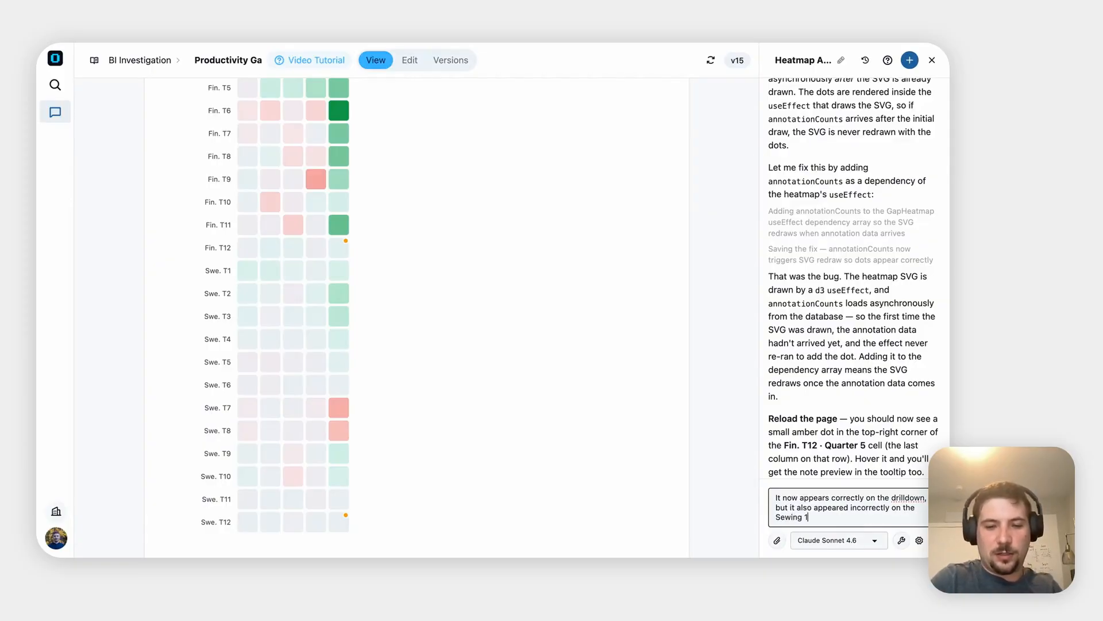
{"action": "type", "text": "t12 resulkt"}
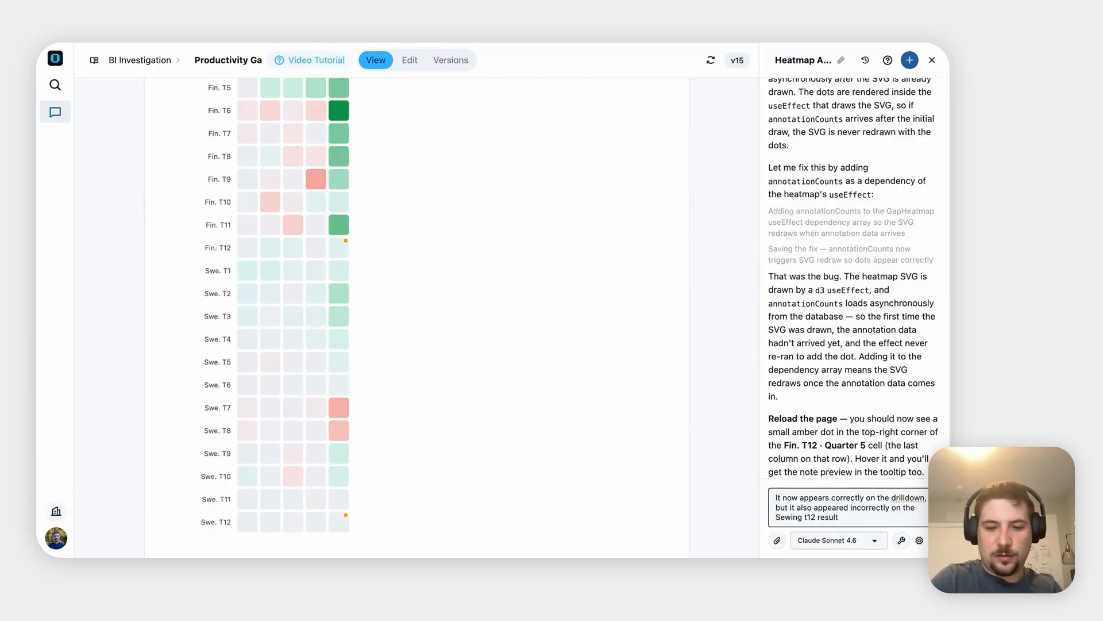
{"action": "key", "text": "super+v"}
{"action": "key", "text": "Return"}
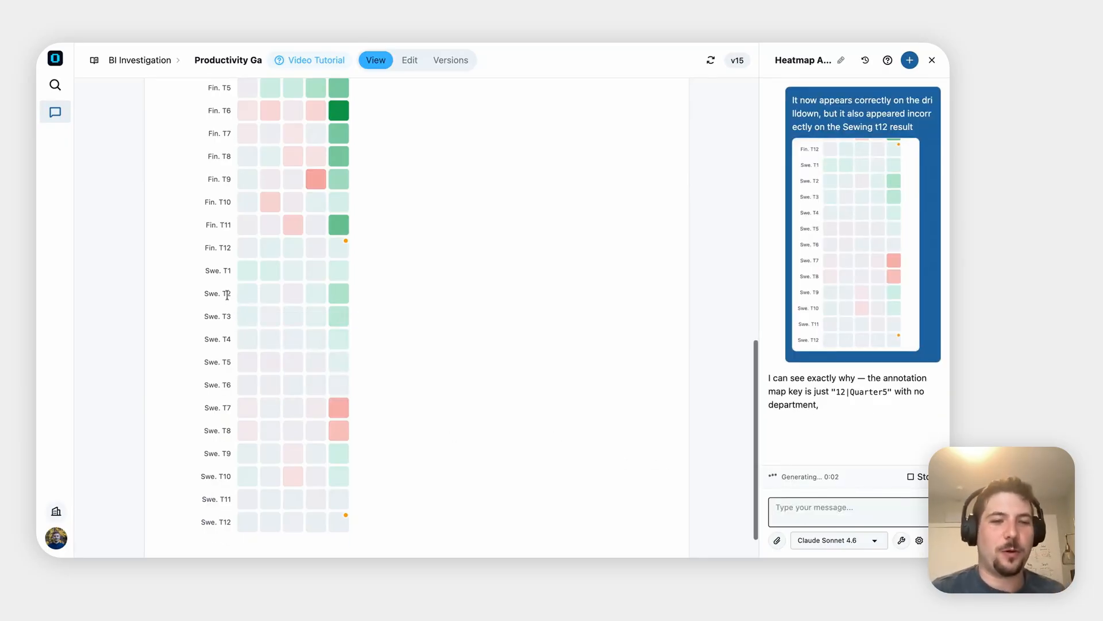
Read the assistant's department fix summary and check the rebuilt heatmap's Wk 5 annotation markers for Finishing Team 12 and Sewing Team 12.
{"action": "scroll", "coordinate": [227, 294], "scroll_direction": "up", "scroll_amount": 1}
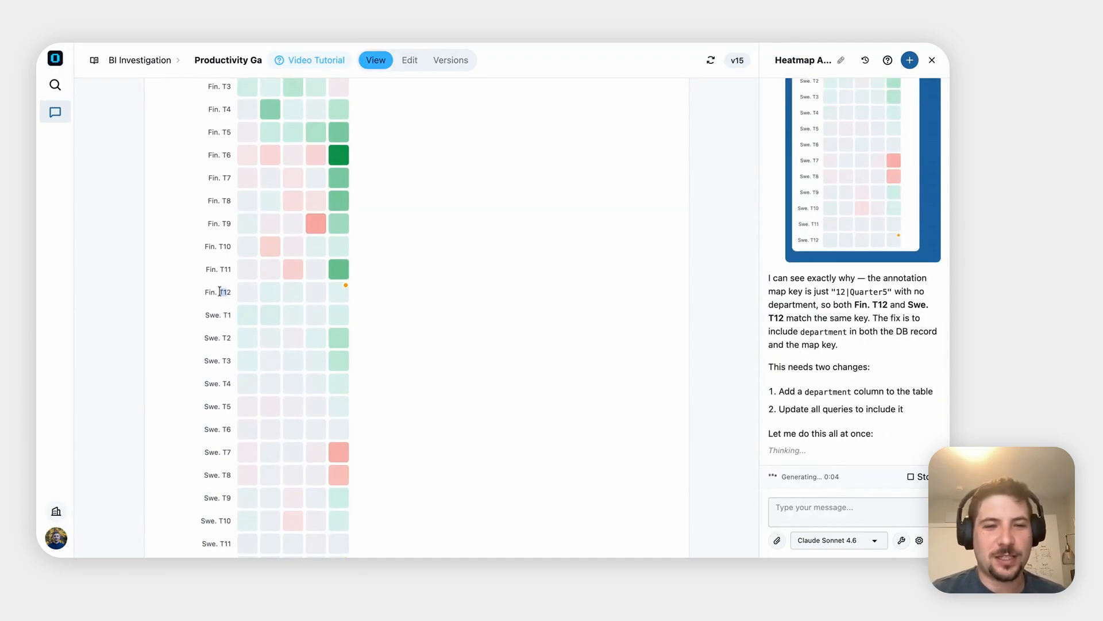
{"action": "scroll", "coordinate": [230, 292], "scroll_direction": "up", "scroll_amount": 1}
{"action": "scroll", "coordinate": [229, 292], "scroll_direction": "up", "scroll_amount": 2}
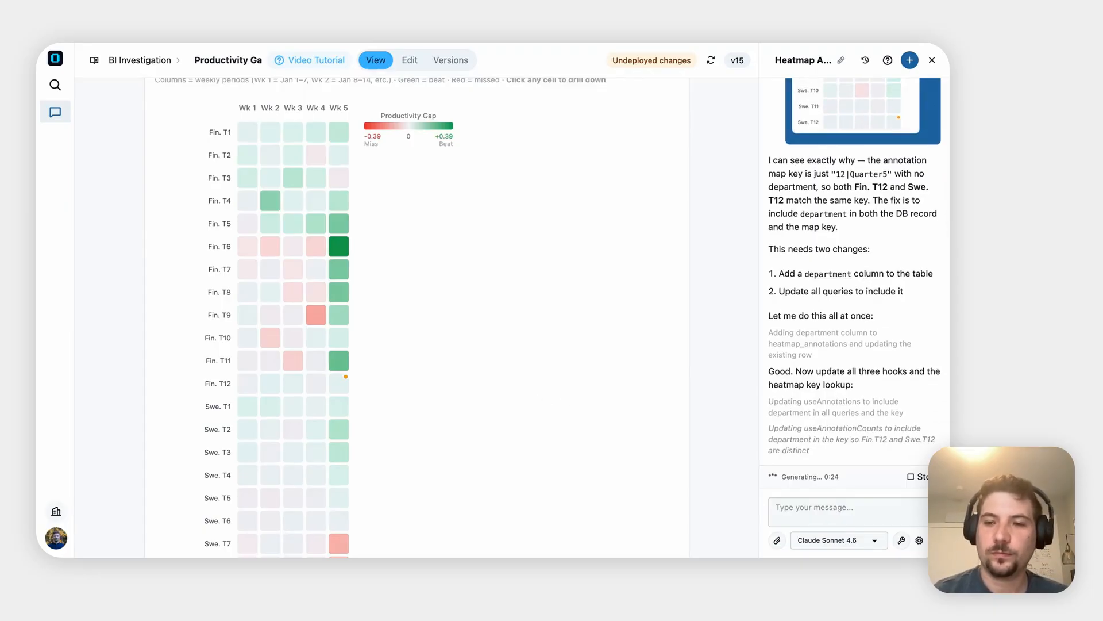
{"action": "scroll", "coordinate": [417, 321], "scroll_direction": "down", "scroll_amount": 4}
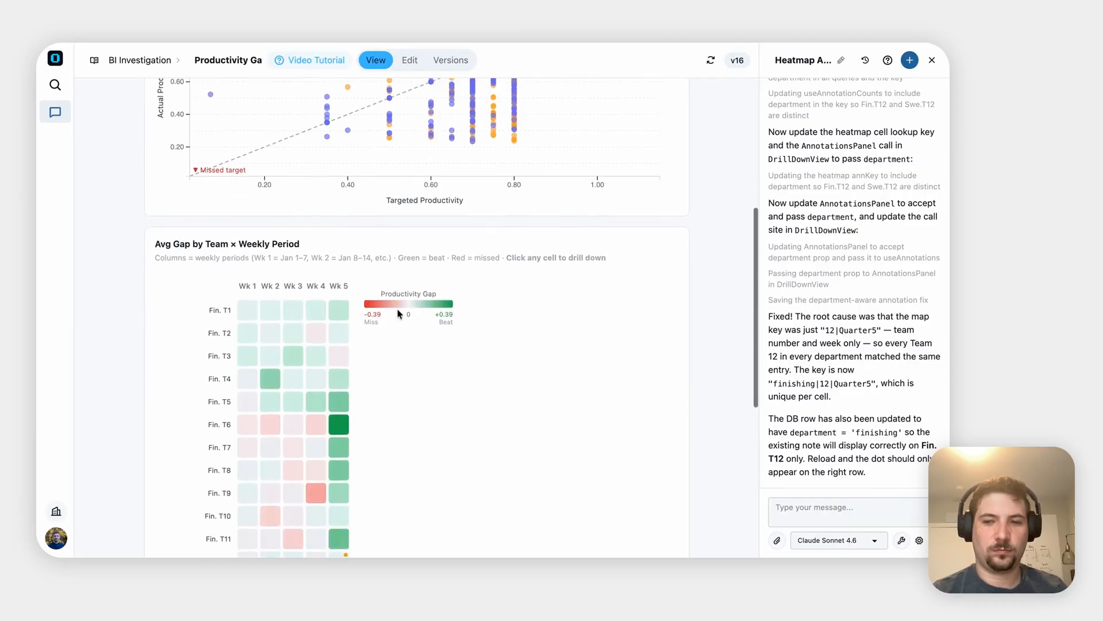
{"action": "left_click_drag", "start_coordinate": [773, 418], "coordinate": [897, 433]}
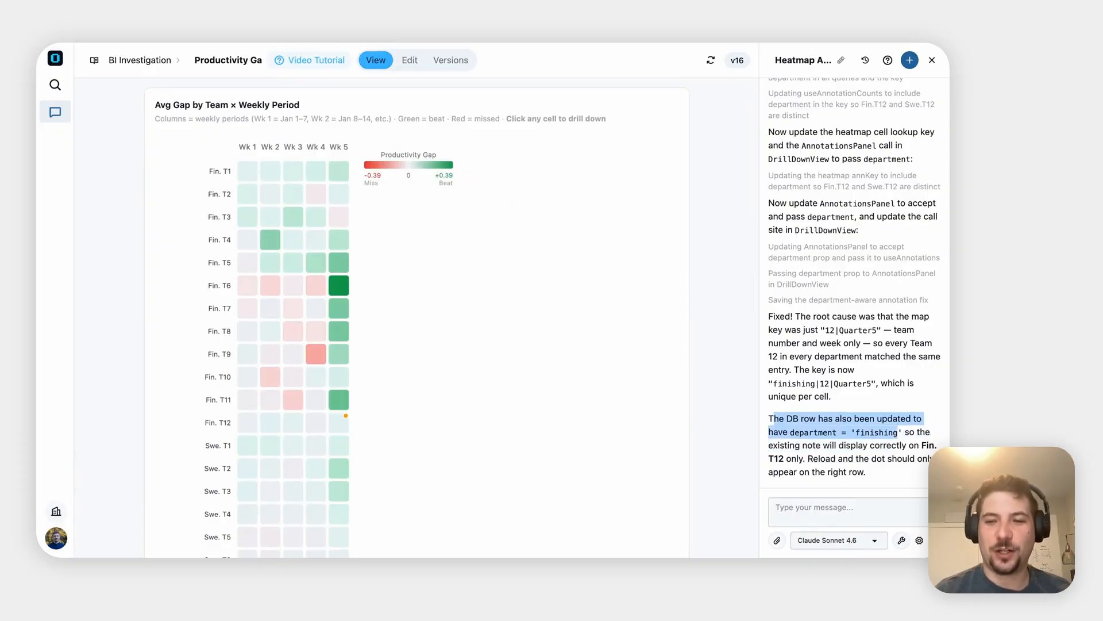
{"action": "left_click", "coordinate": [897, 433]}
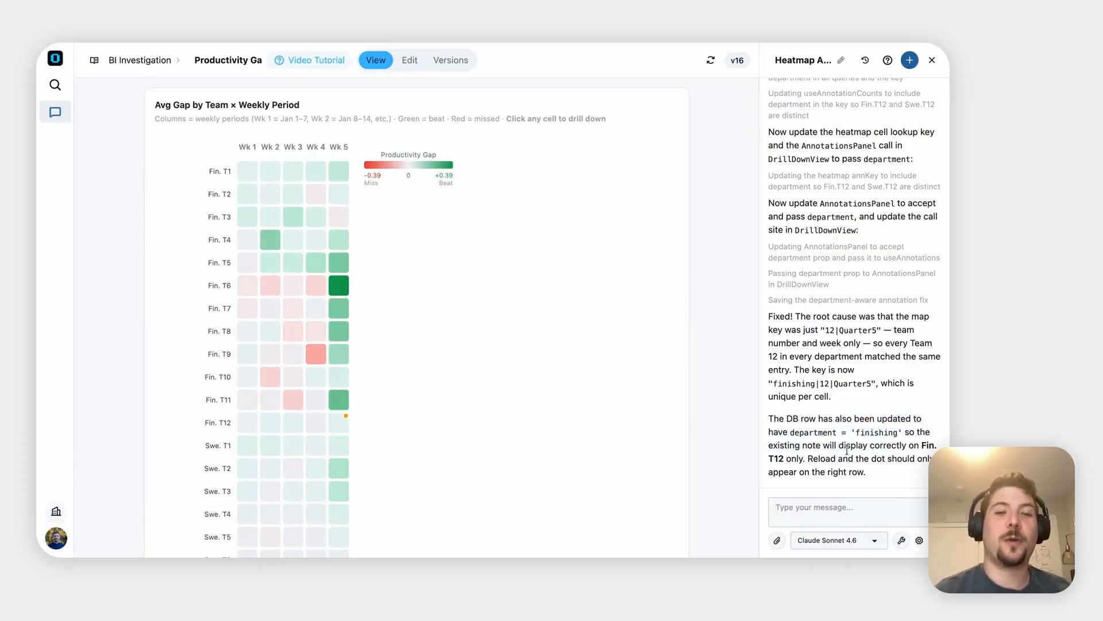
{"action": "scroll", "coordinate": [533, 425], "scroll_direction": "down", "scroll_amount": 4}
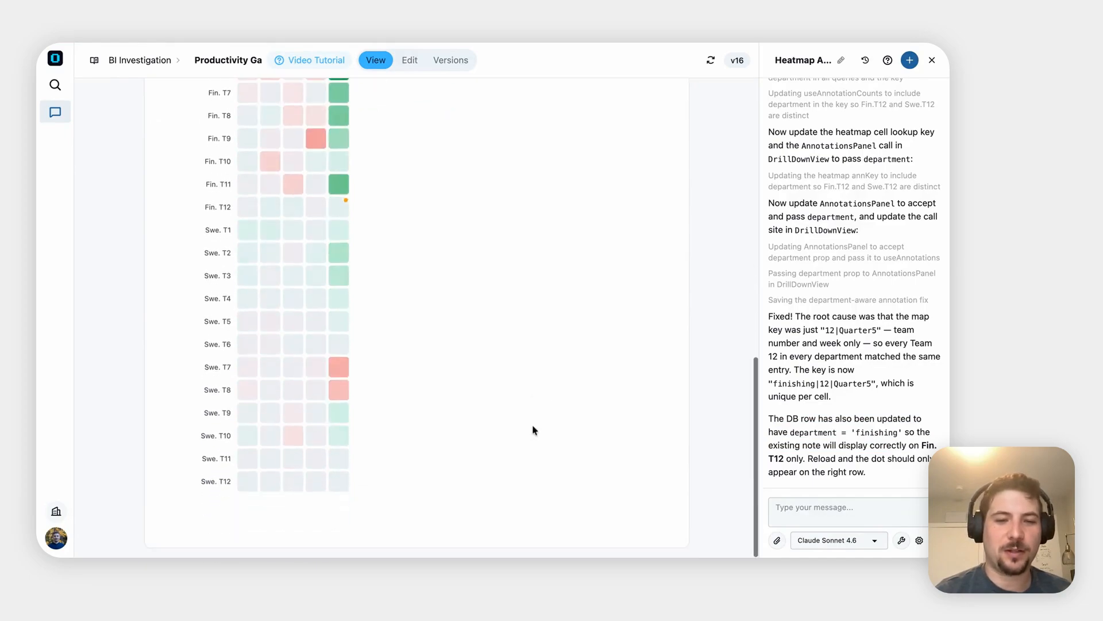
{"action": "mouse_move", "coordinate": [339, 217]}
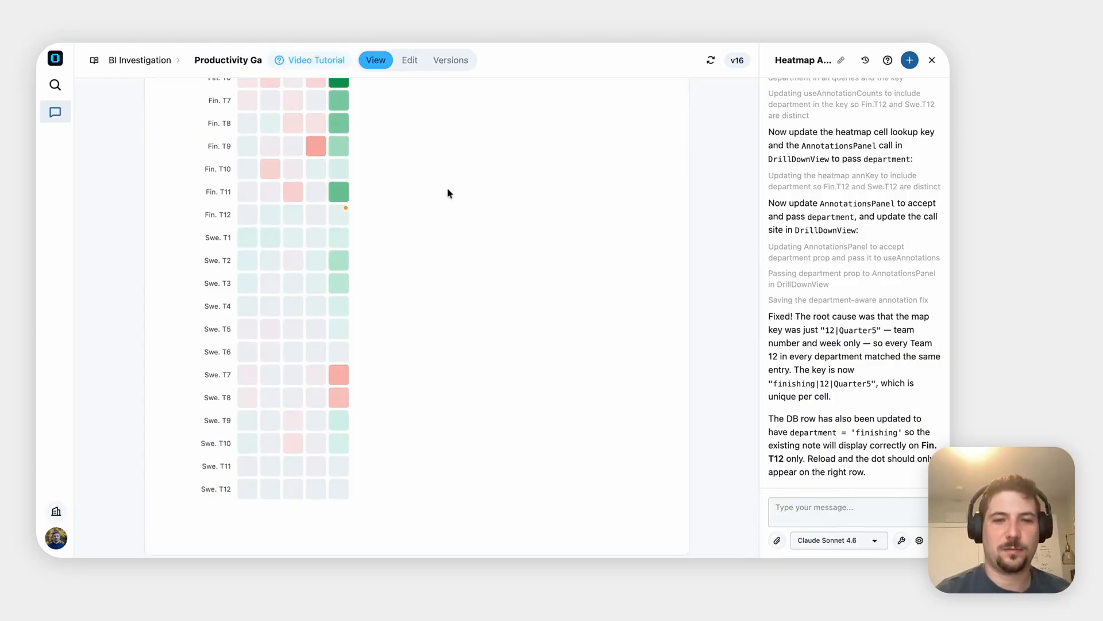
{"action": "scroll", "coordinate": [212, 190], "scroll_direction": "up", "scroll_amount": 8}
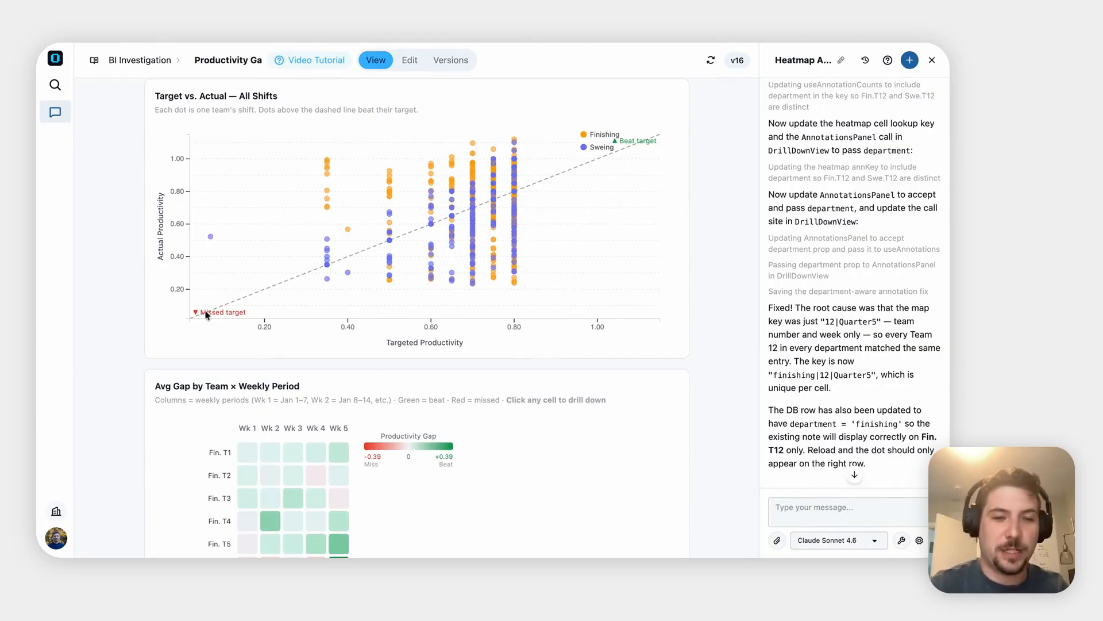
{"action": "scroll", "coordinate": [369, 427], "scroll_direction": "down", "scroll_amount": 1}
{"action": "scroll", "coordinate": [369, 427], "scroll_direction": "down", "scroll_amount": 3}
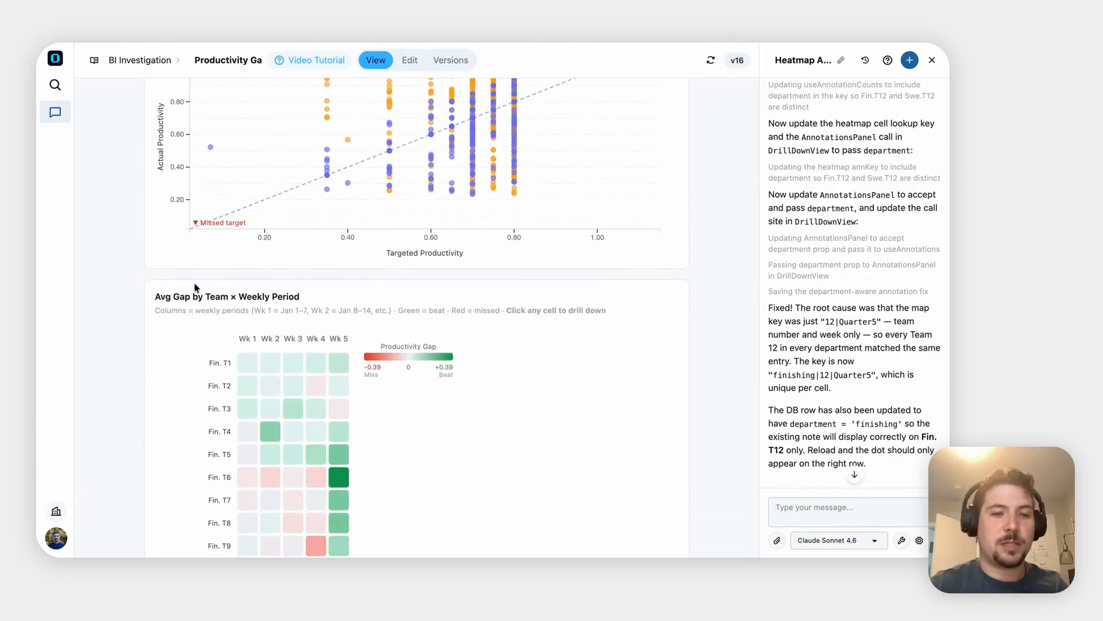
{"action": "scroll", "coordinate": [659, 427], "scroll_direction": "down", "scroll_amount": 5}
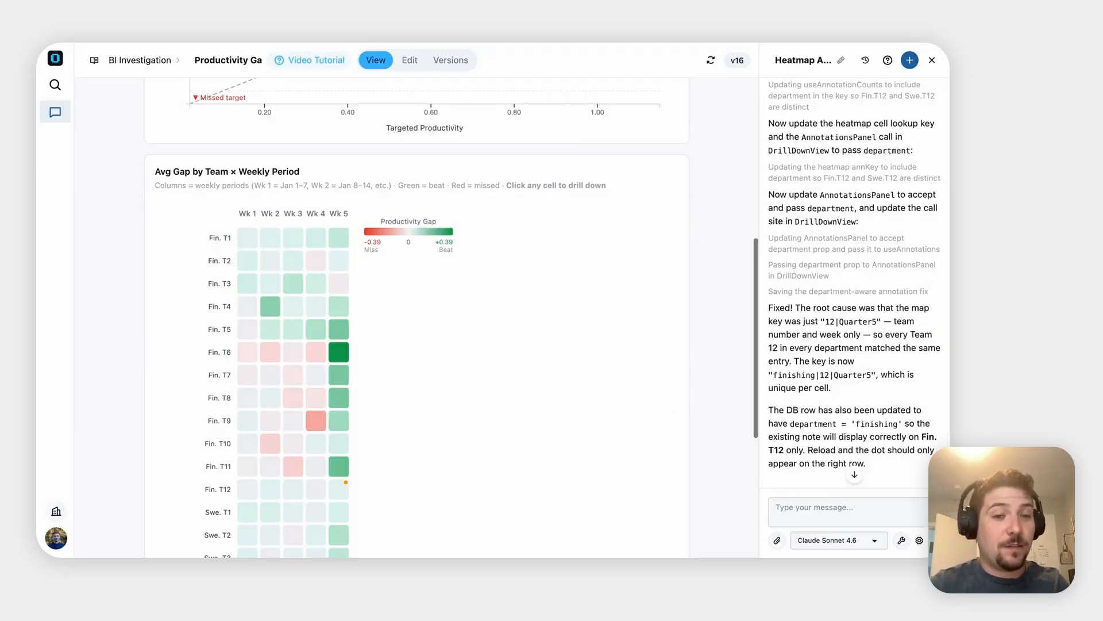
{"action": "scroll", "coordinate": [416, 319], "scroll_direction": "up", "scroll_amount": 2}
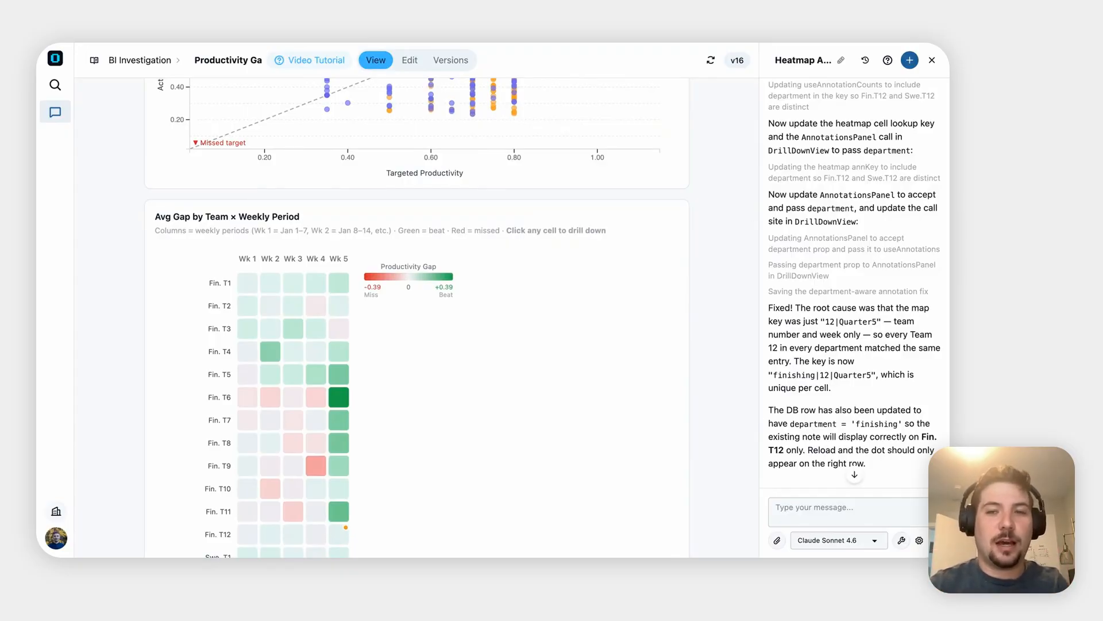
Widen the assistant panel and begin a message with "Okay, I am pretty happy with the visuals for now, but".
{"action": "left_click", "coordinate": [855, 510]}
{"action": "left_click_drag", "start_coordinate": [759, 409], "coordinate": [695, 409]}
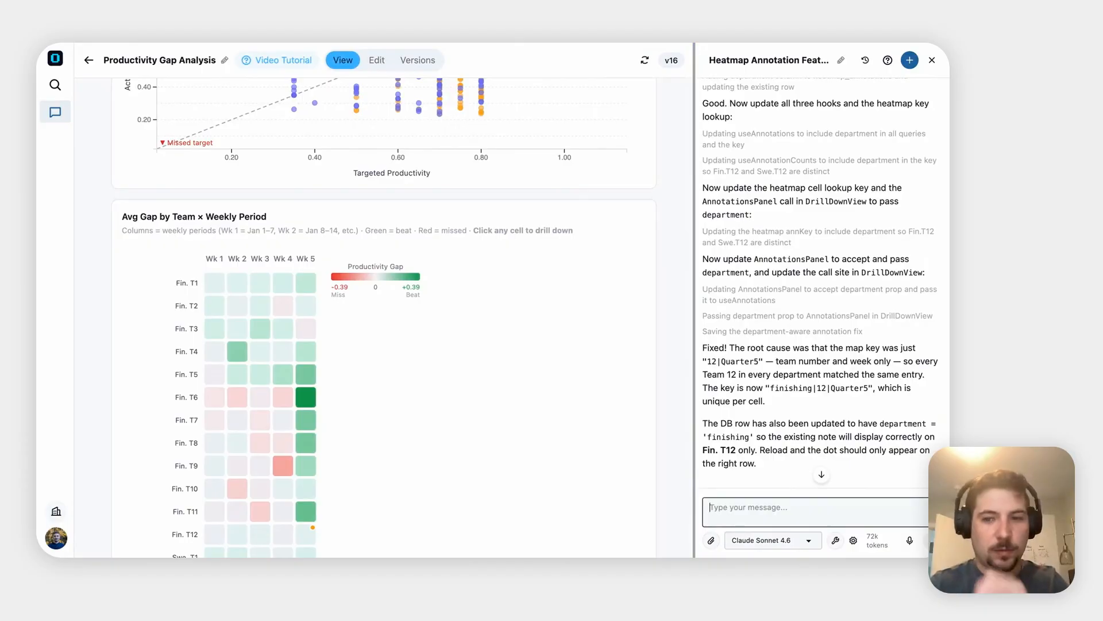
{"action": "left_click", "coordinate": [802, 504]}
{"action": "type", "text": "O"}
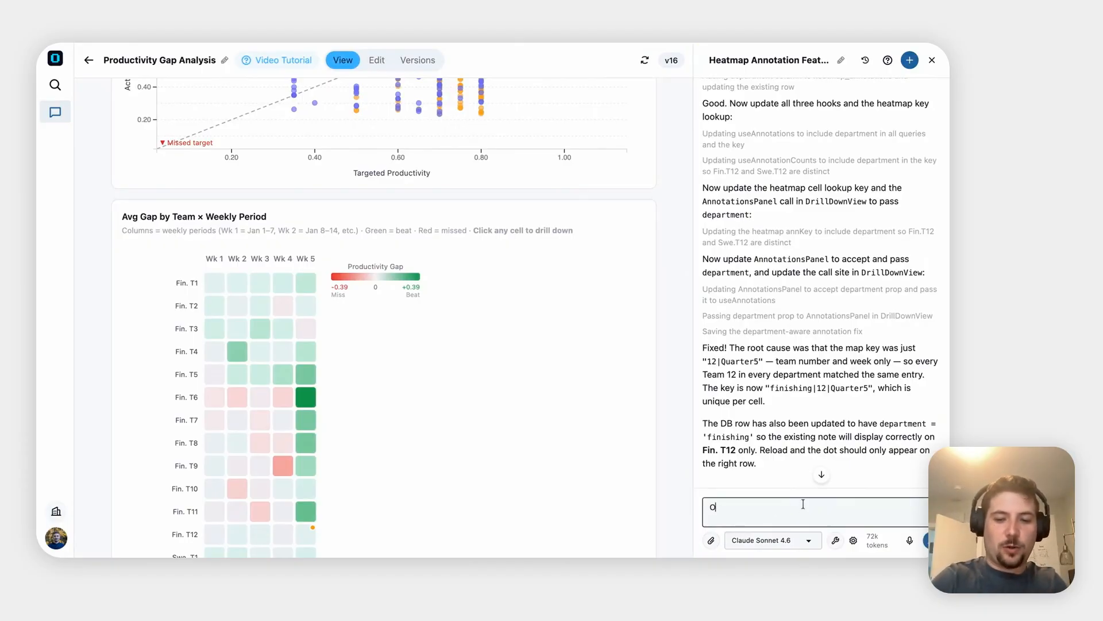
{"action": "type", "text": "kay, I am"}
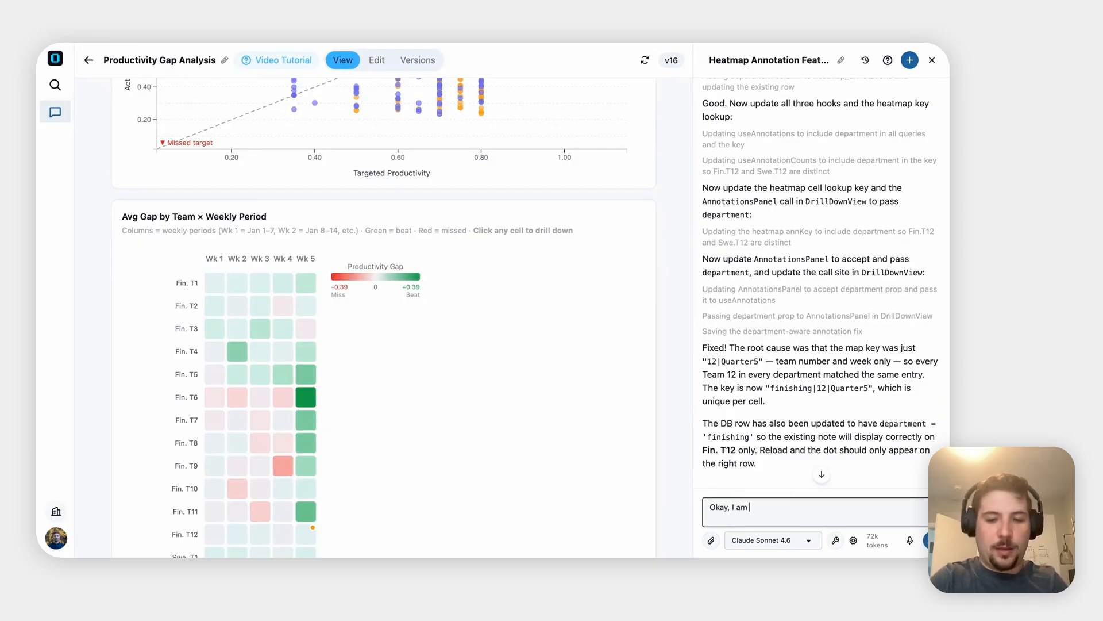
{"action": "type", "text": " pretty happy "}
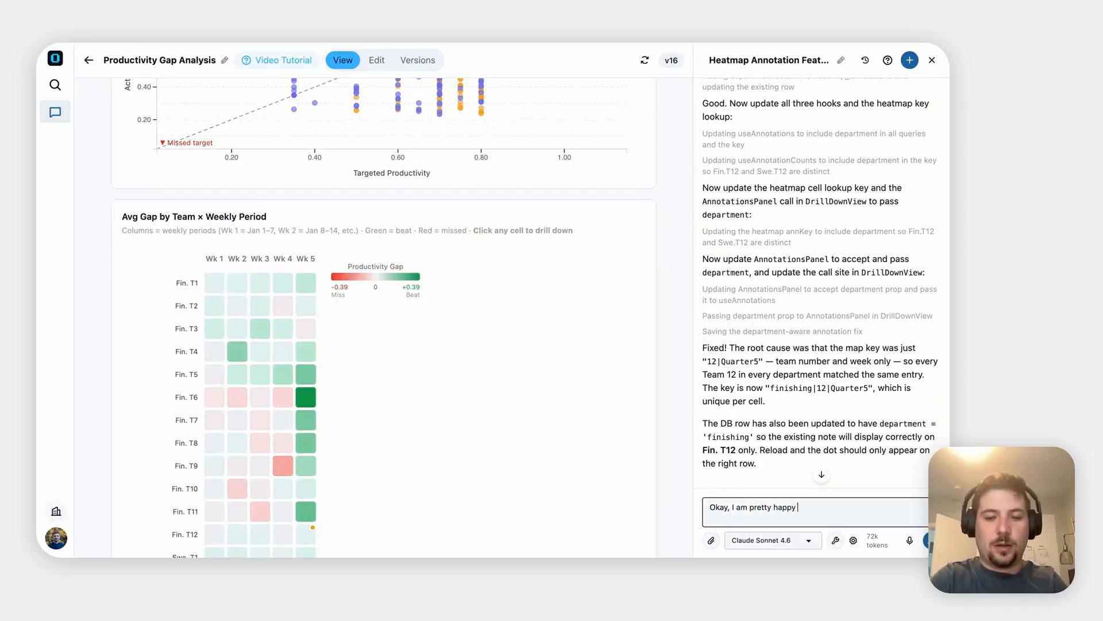
{"action": "type", "text": "with the visuals "}
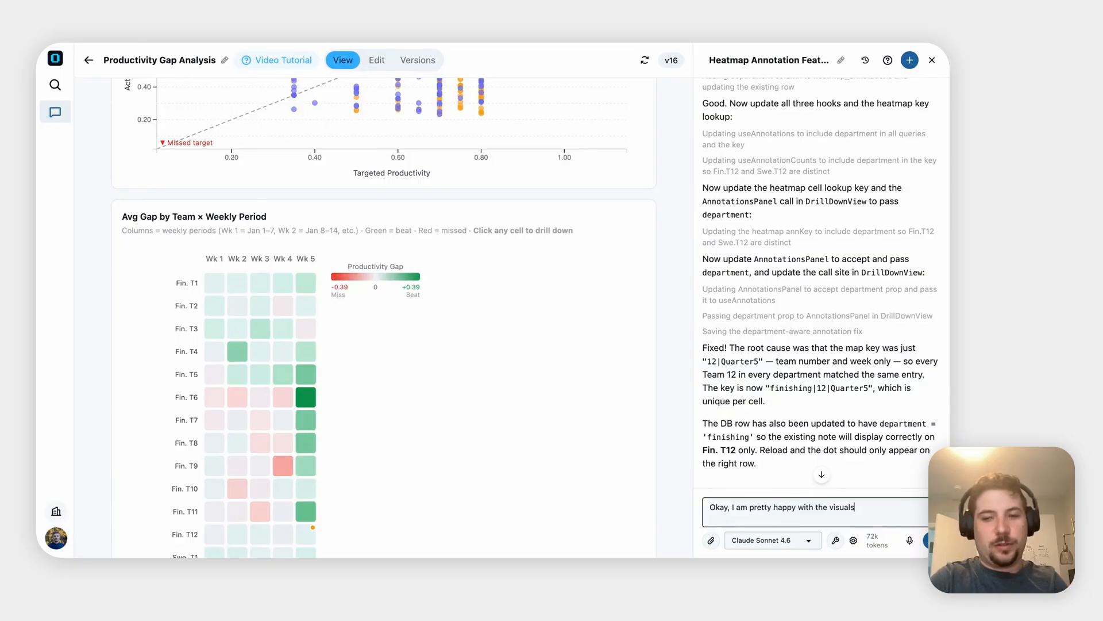
{"action": "type", "text": "fo"}
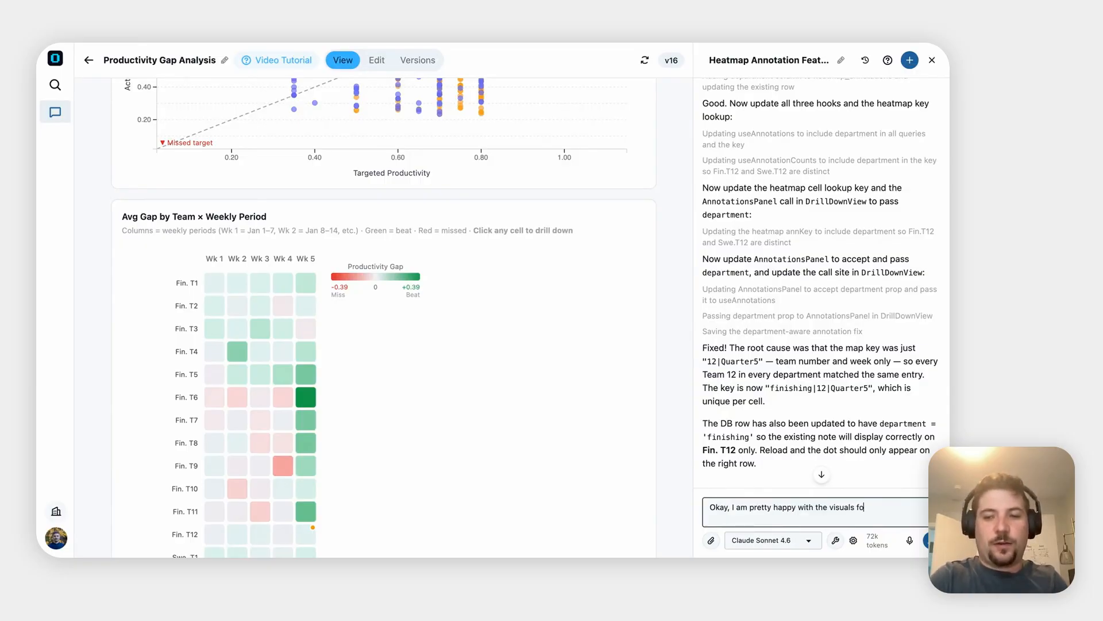
{"action": "type", "text": "r now, but"}
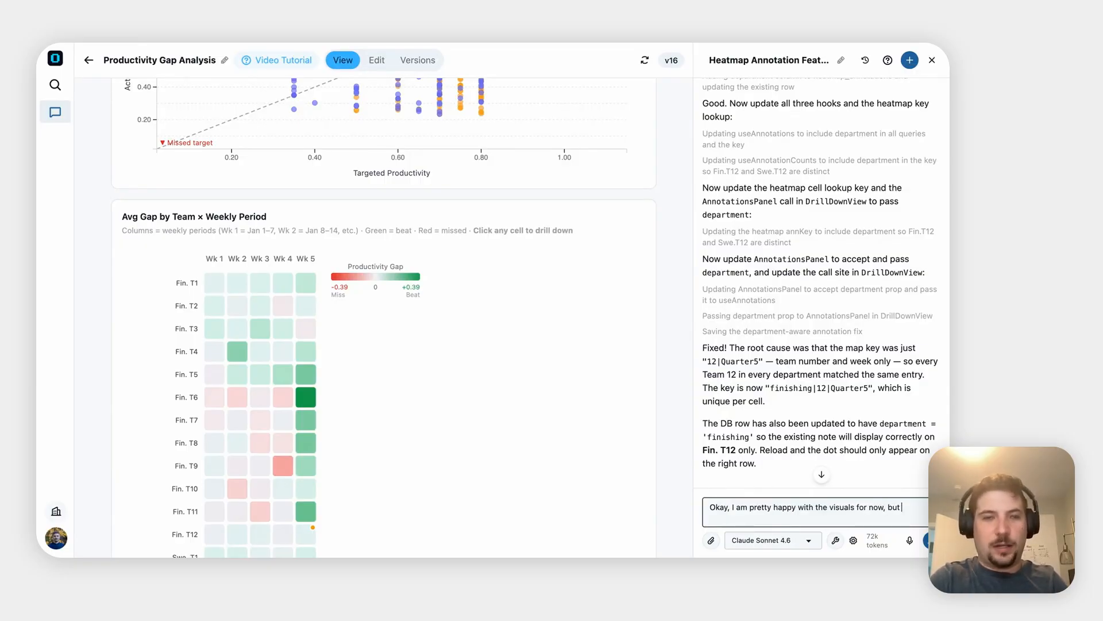
Complete and send the message, asking for another review and any better way to help a plant manager discover root causes of monthly productivity fluctuations.
{"action": "type", "text": " can you do a"}
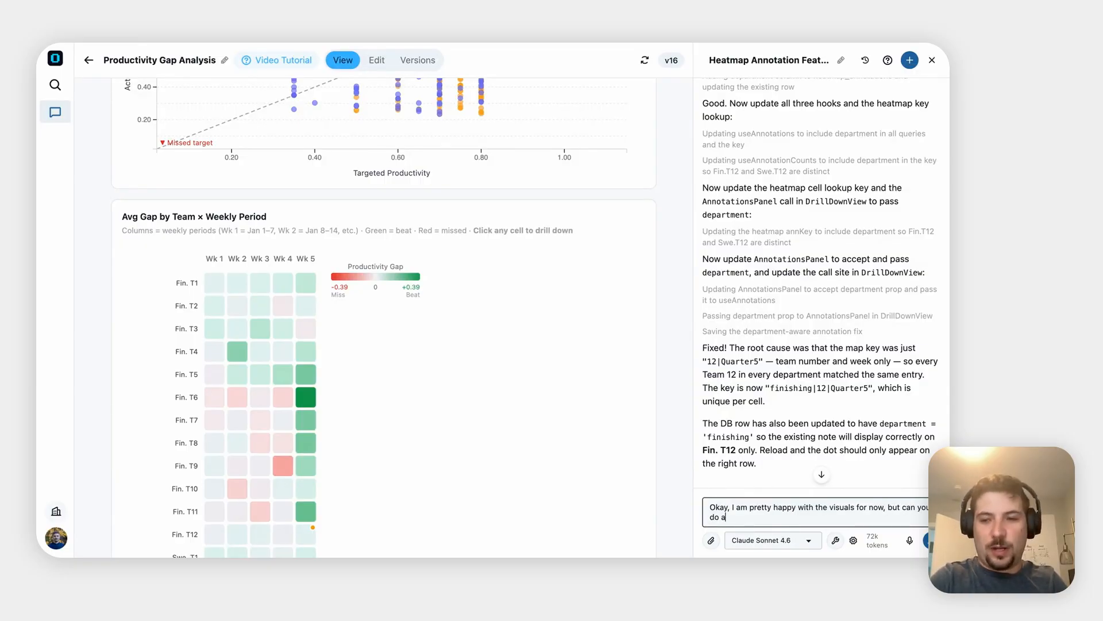
{"action": "type", "text": "nother revi"}
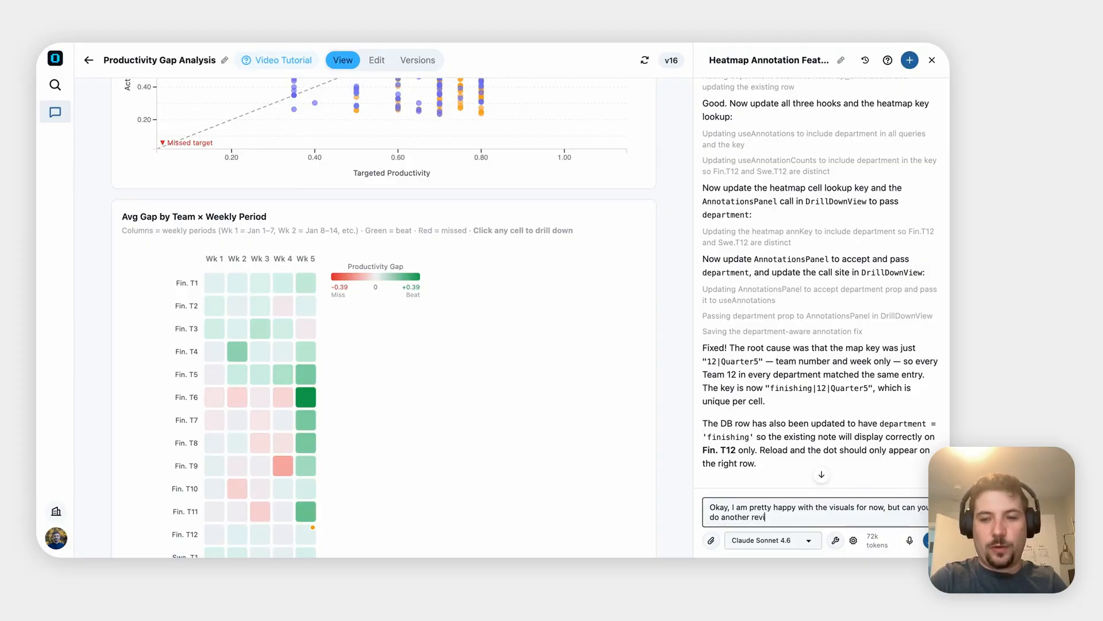
{"action": "type", "text": "ew and tell me if there is any better ways"}
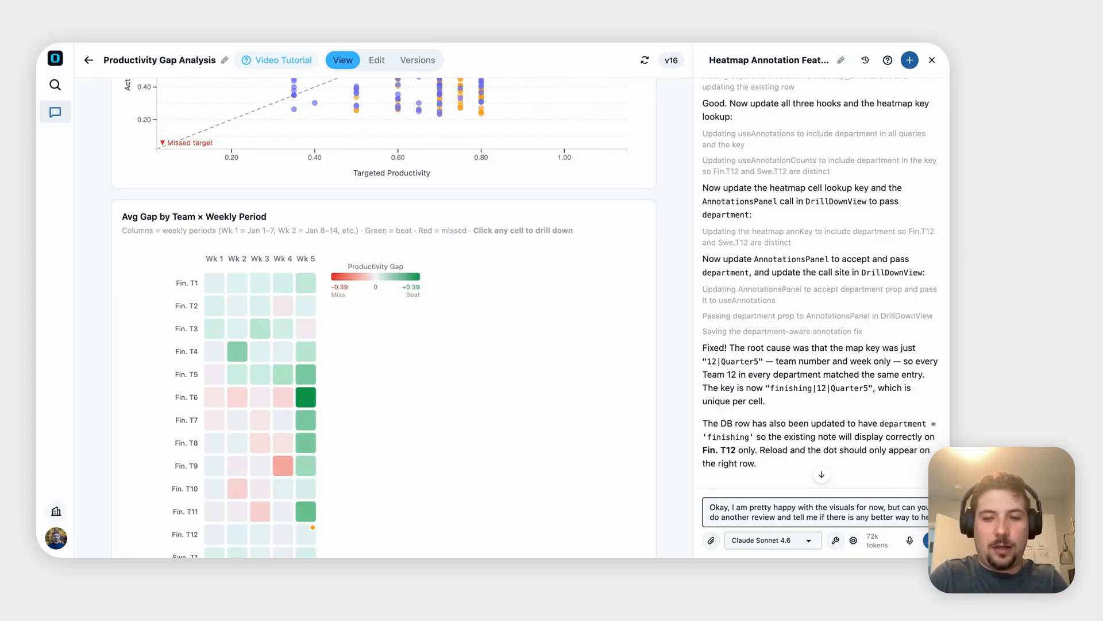
{"action": "type", "text": "lp a plant manager discover"}
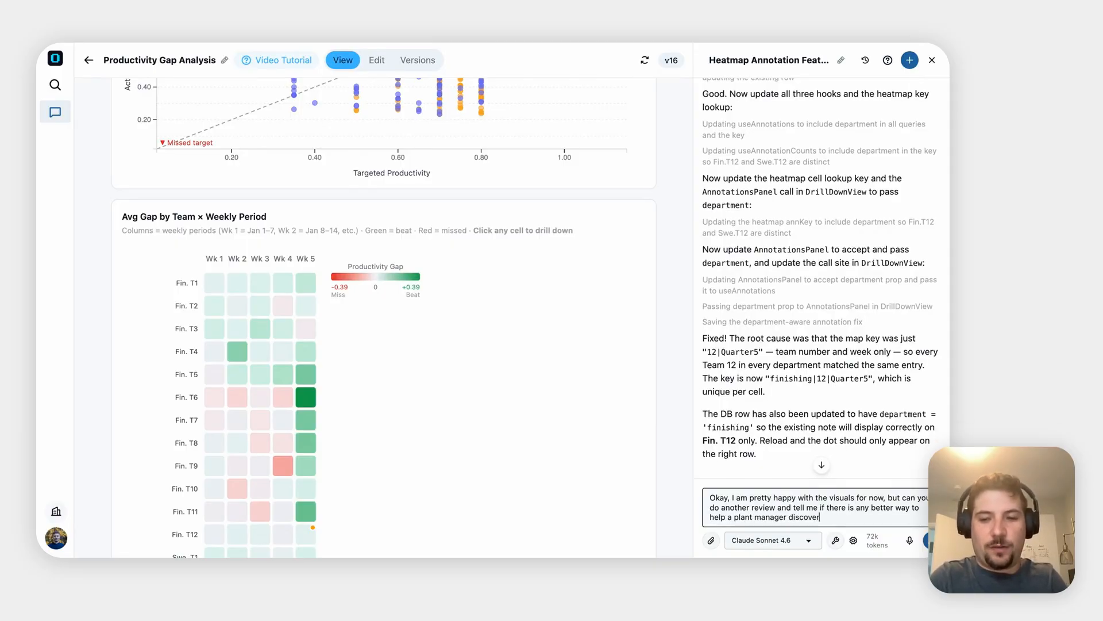
{"action": "type", "text": " the root cause"}
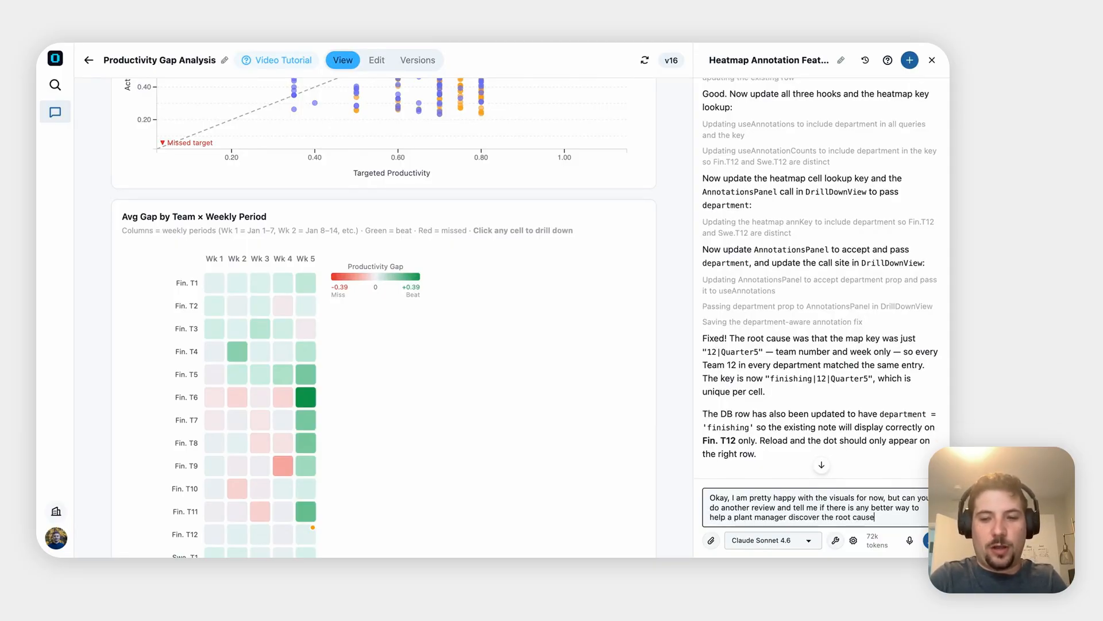
{"action": "type", "text": "s of pr"}
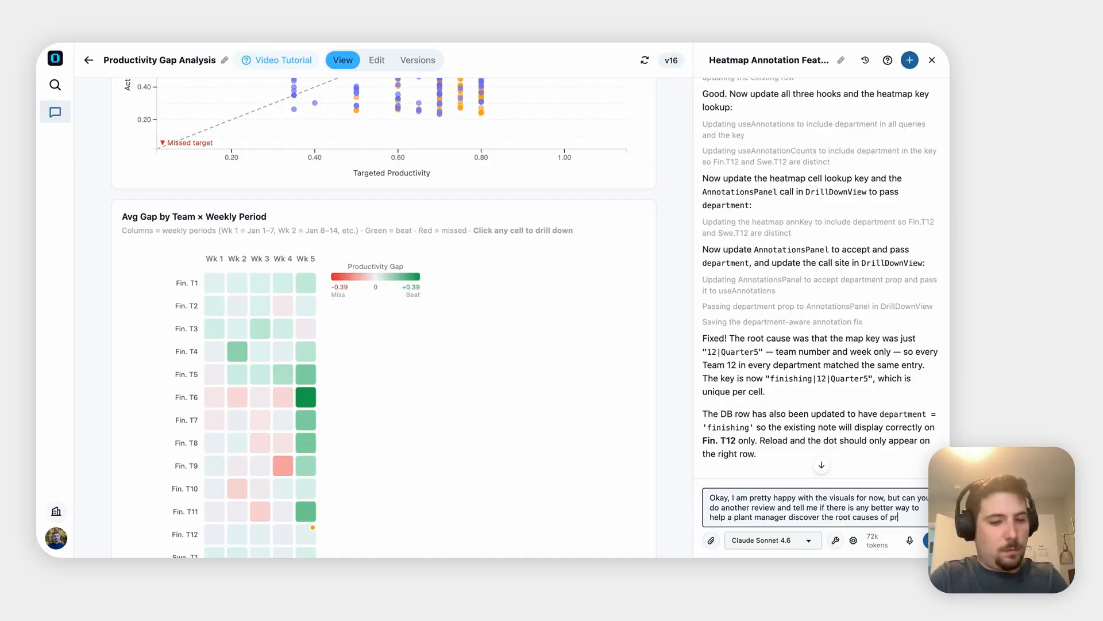
{"action": "type", "text": "oductivity"}
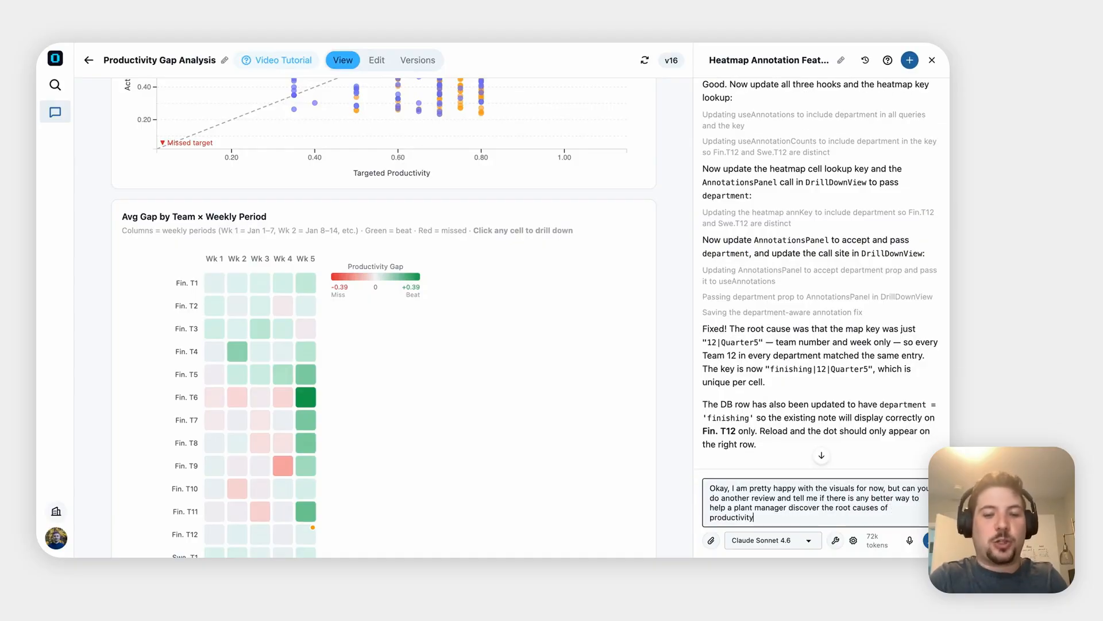
{"action": "type", "text": " fluctuations ath t"}
{"action": "key", "text": "BackSpace"}
{"action": "key", "text": "BackSpace"}
{"action": "key", "text": "BackSpace"}
{"action": "key", "text": "BackSpace"}
{"action": "key", "text": "BackSpace"}
{"action": "type", "text": "at their plant on a monthly basis?"}
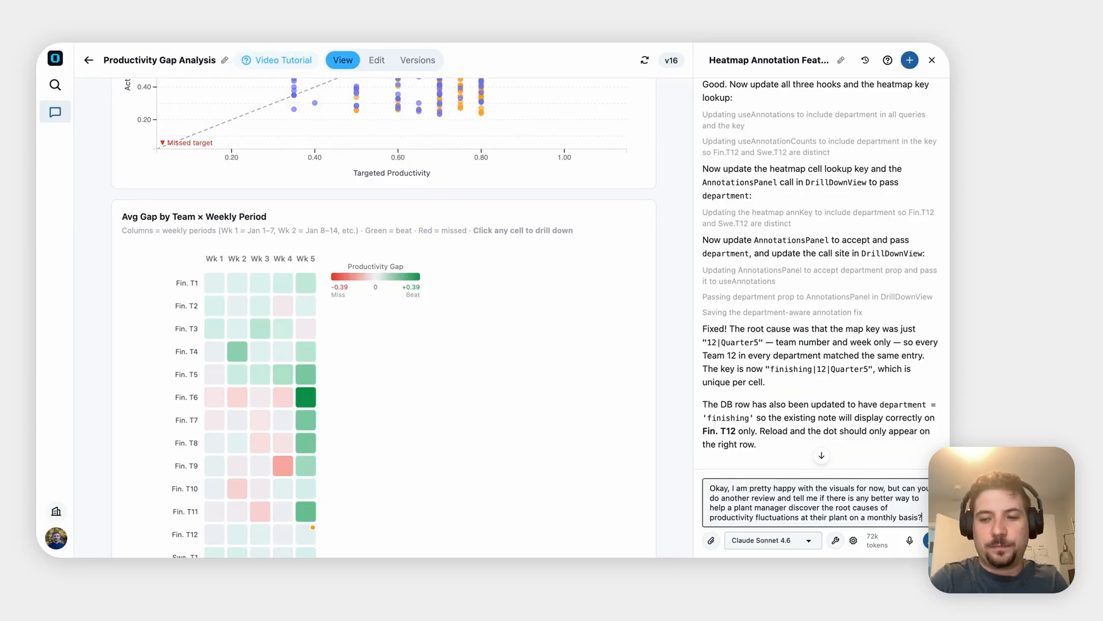
{"action": "key", "text": "Return"}
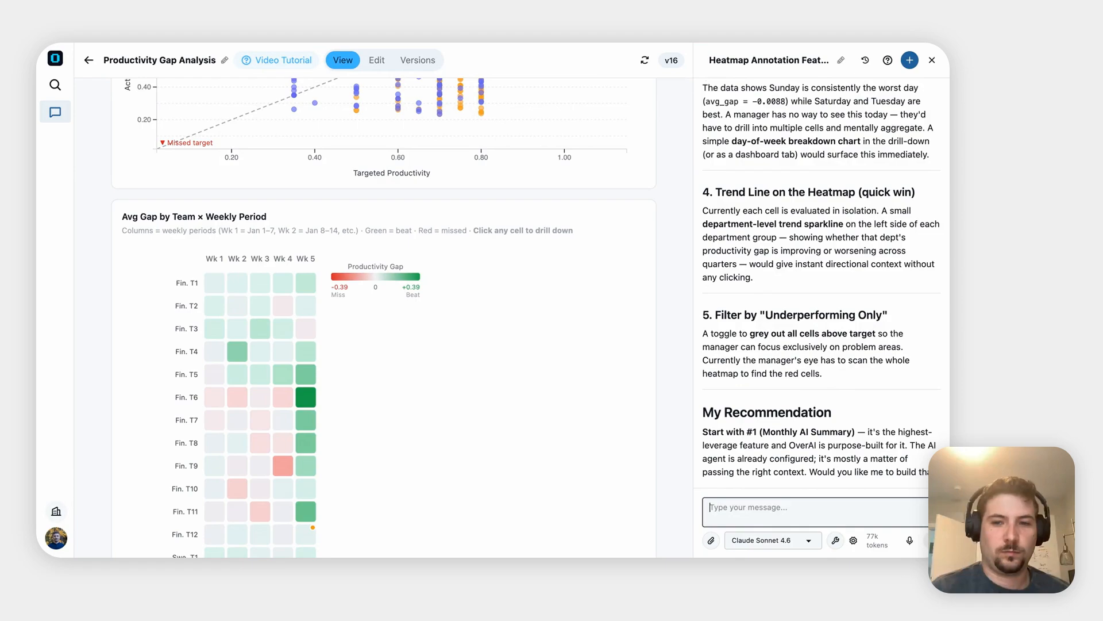
Read the assistant's ranked suggestions for monthly root-cause analysis, from the AI-generated monthly summary report to the underperforming-only filter and final recommendation.
{"action": "scroll", "coordinate": [874, 273], "scroll_direction": "up", "scroll_amount": 10}
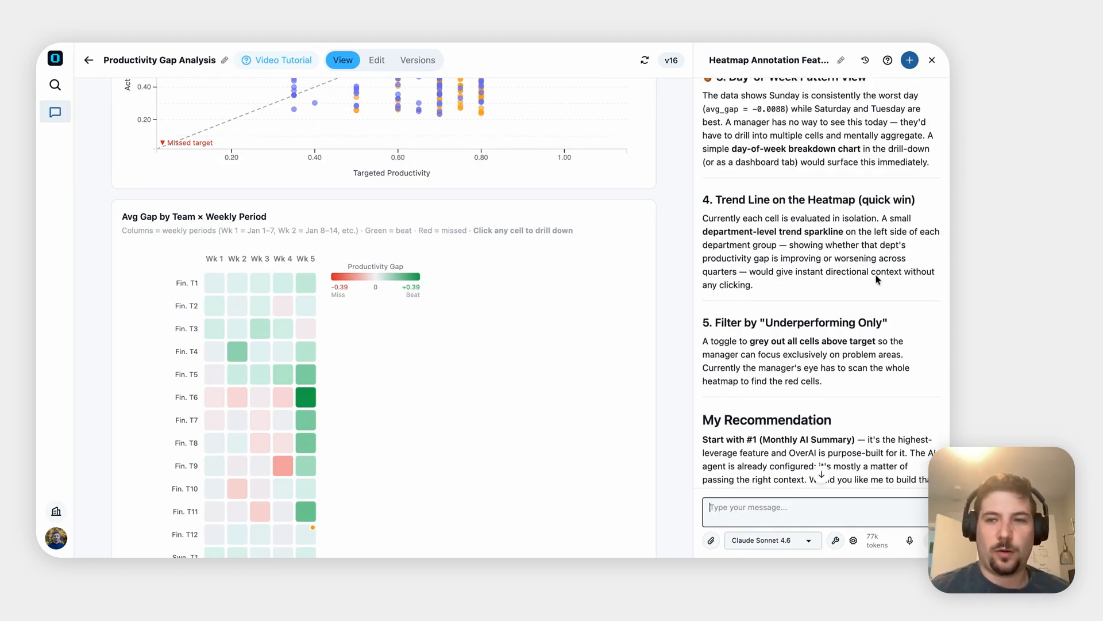
{"action": "scroll", "coordinate": [878, 279], "scroll_direction": "up", "scroll_amount": 4}
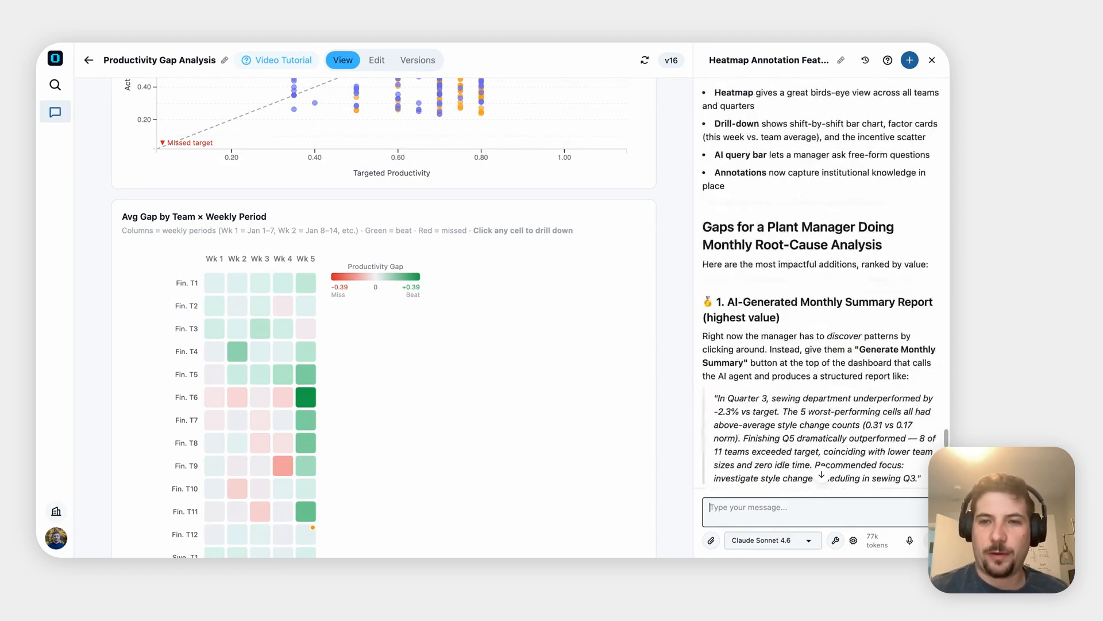
{"action": "scroll", "coordinate": [821, 281], "scroll_direction": "up", "scroll_amount": 1}
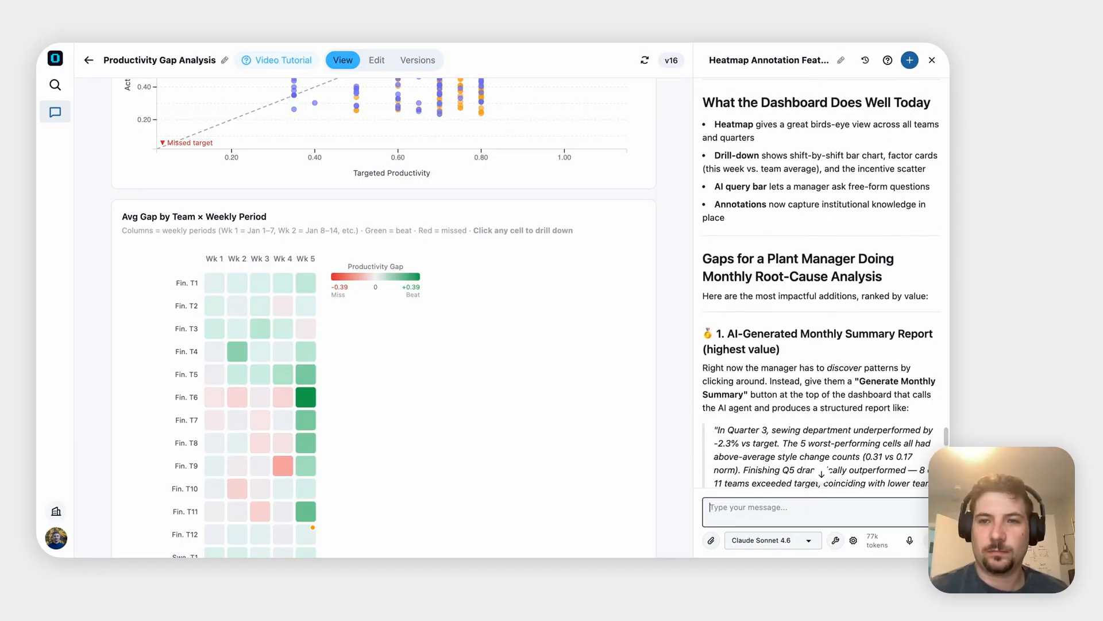
{"action": "scroll", "coordinate": [820, 282], "scroll_direction": "down", "scroll_amount": 3}
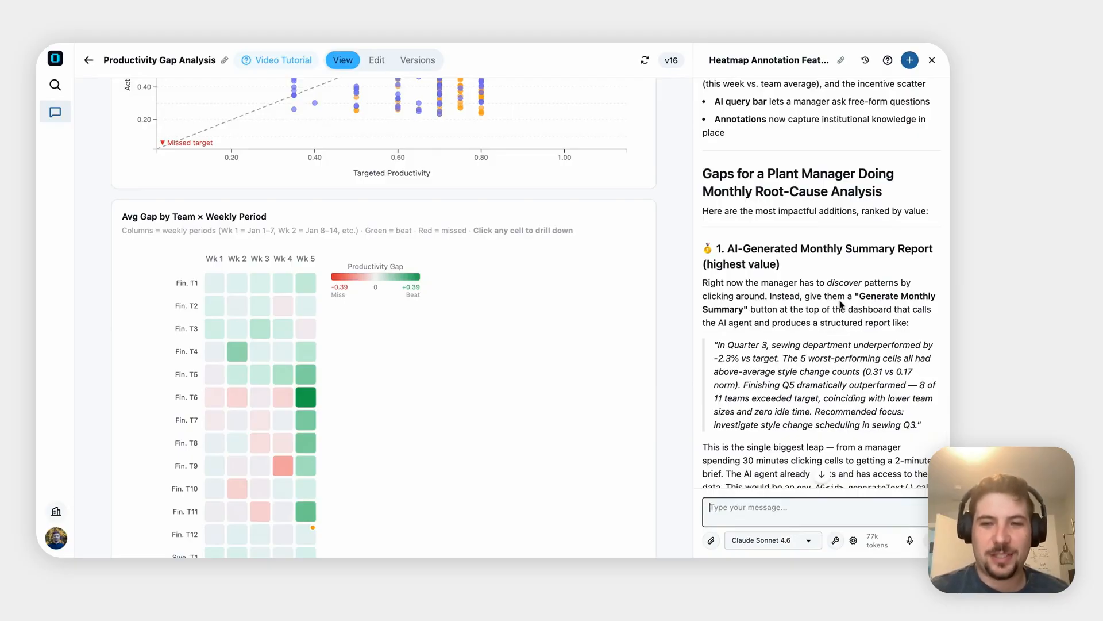
{"action": "scroll", "coordinate": [840, 304], "scroll_direction": "down", "scroll_amount": 3}
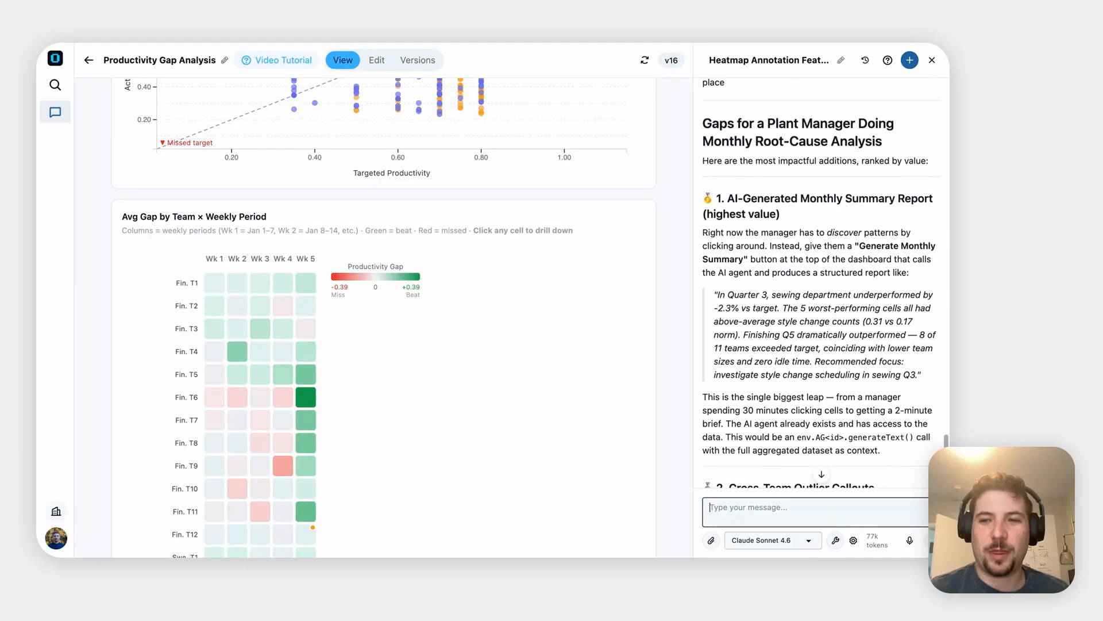
{"action": "scroll", "coordinate": [840, 293], "scroll_direction": "down", "scroll_amount": 1}
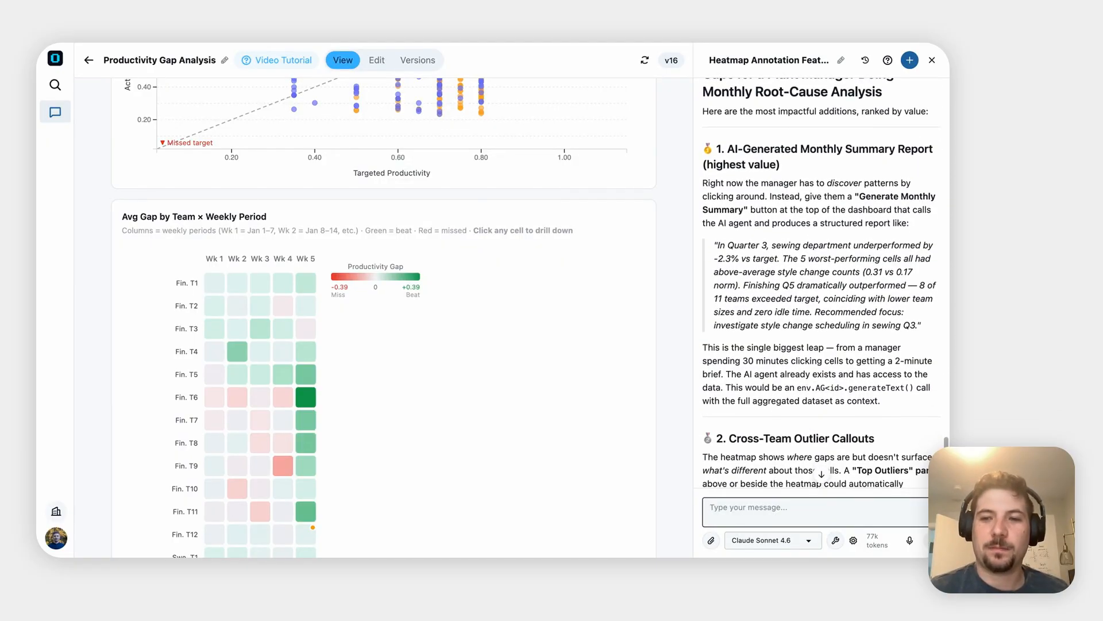
{"action": "scroll", "coordinate": [761, 353], "scroll_direction": "down", "scroll_amount": 1}
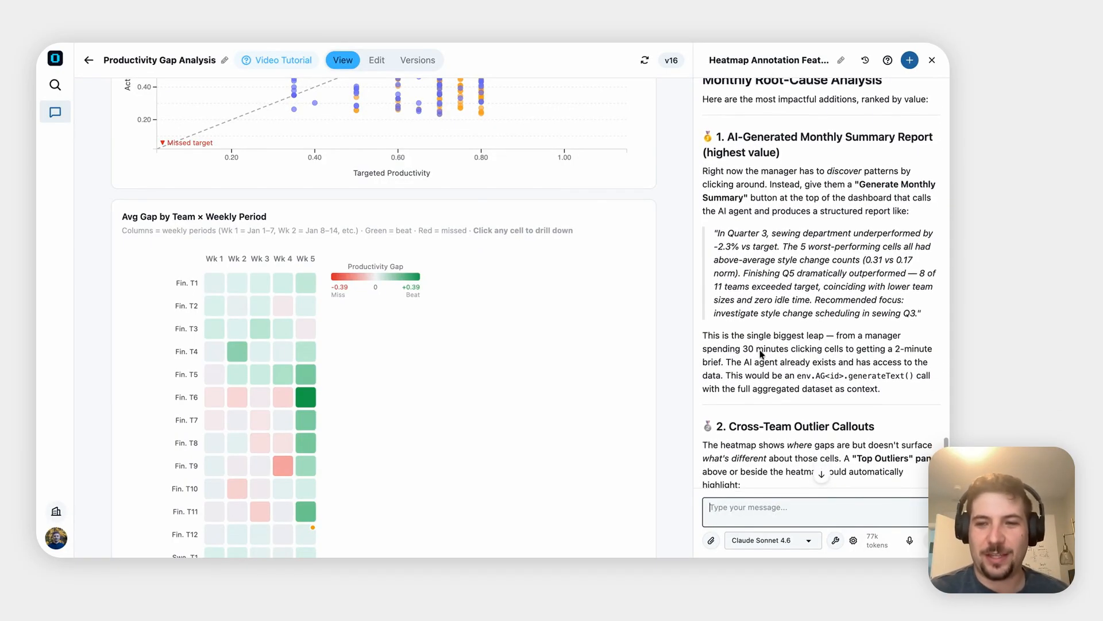
{"action": "scroll", "coordinate": [761, 353], "scroll_direction": "down", "scroll_amount": 2}
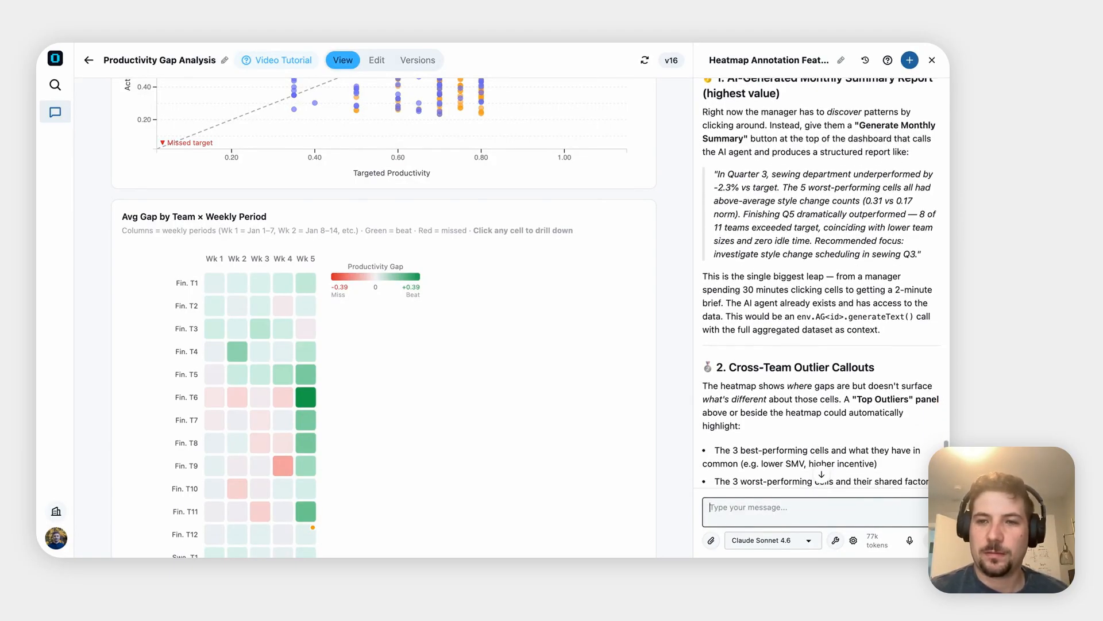
{"action": "scroll", "coordinate": [821, 282], "scroll_direction": "down", "scroll_amount": 1}
{"action": "scroll", "coordinate": [821, 283], "scroll_direction": "up", "scroll_amount": 1}
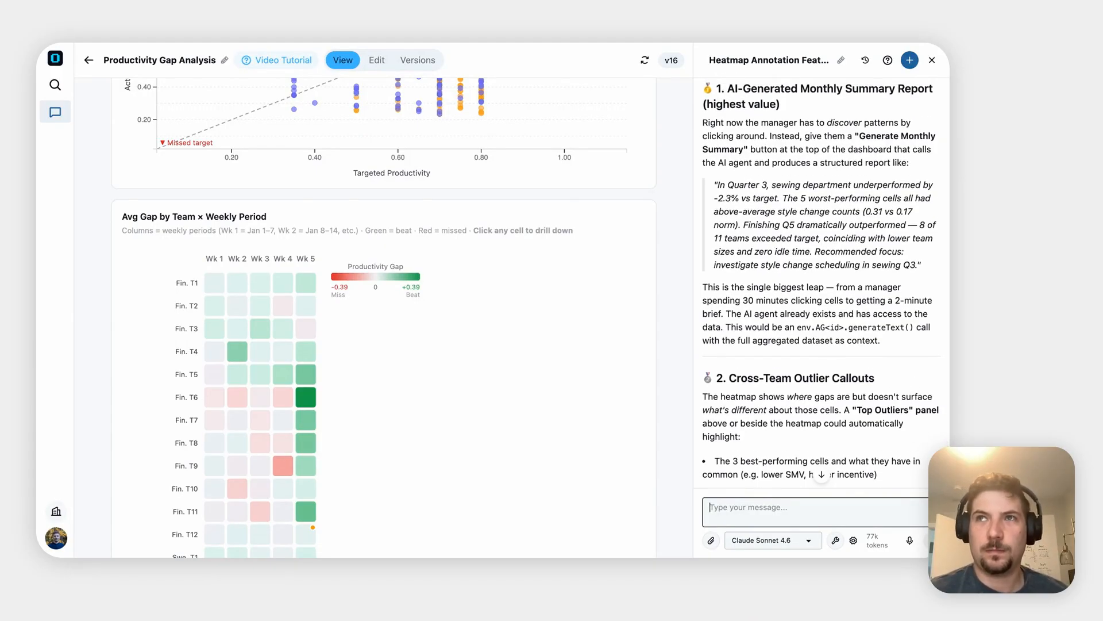
{"action": "scroll", "coordinate": [820, 283], "scroll_direction": "down", "scroll_amount": 4}
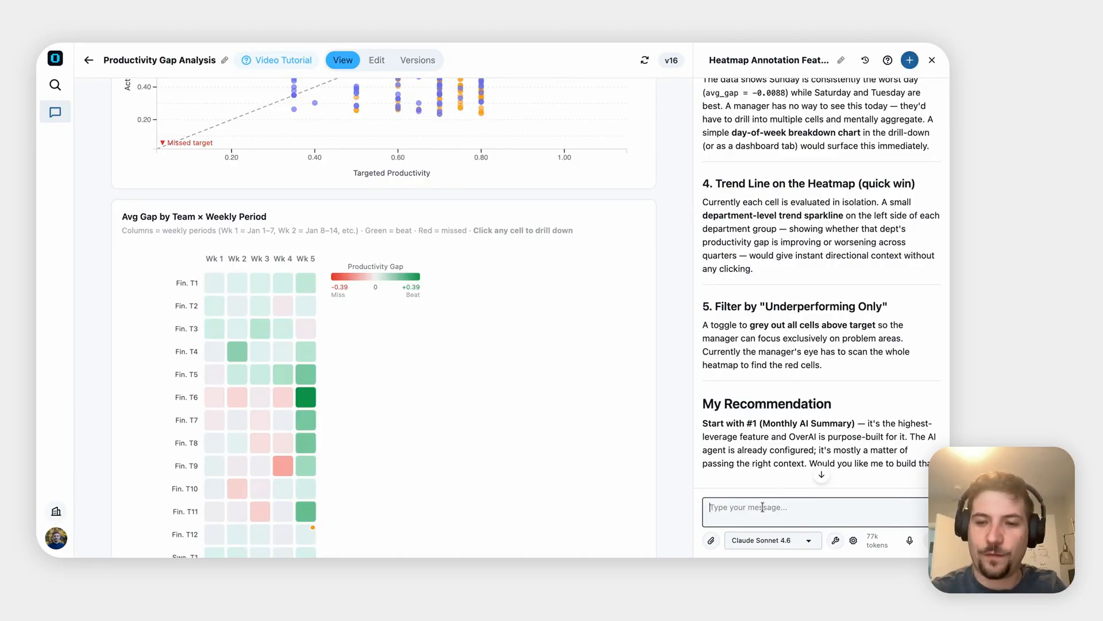
{"action": "scroll", "coordinate": [806, 393], "scroll_direction": "up", "scroll_amount": 10}
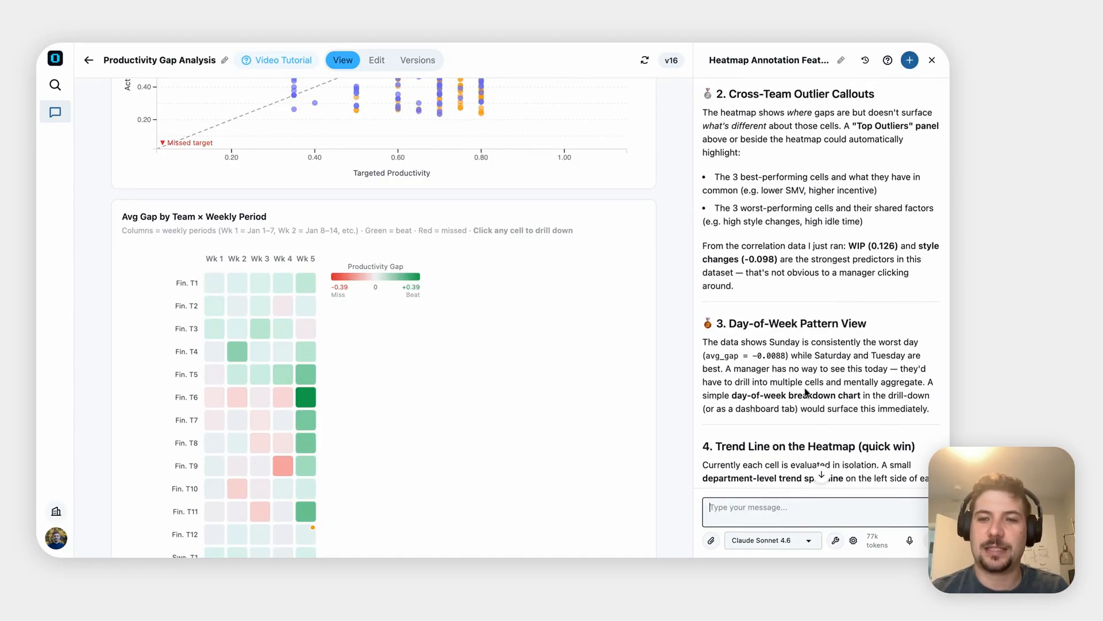
{"action": "scroll", "coordinate": [821, 283], "scroll_direction": "up", "scroll_amount": 3}
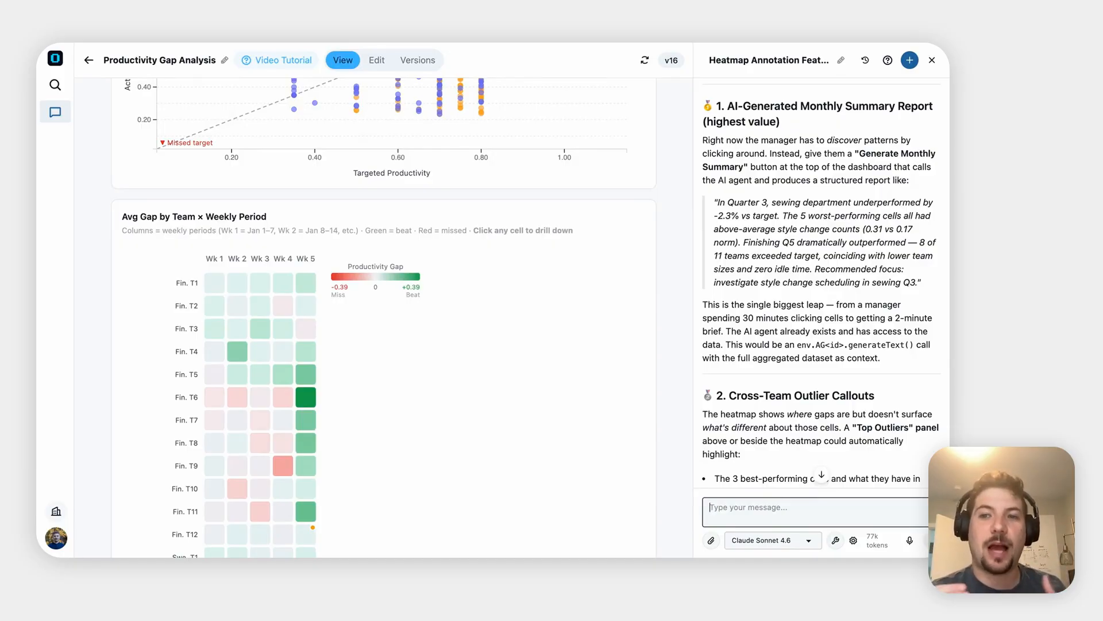
Begin a message to the assistant with "Lets do number 1, and use the agent we already created to help write the summary.".
{"action": "scroll", "coordinate": [793, 261], "scroll_direction": "down", "scroll_amount": 1}
{"action": "scroll", "coordinate": [816, 471], "scroll_direction": "down", "scroll_amount": 10}
{"action": "type", "text": "Lets do number 1, and use the agent we already created "}
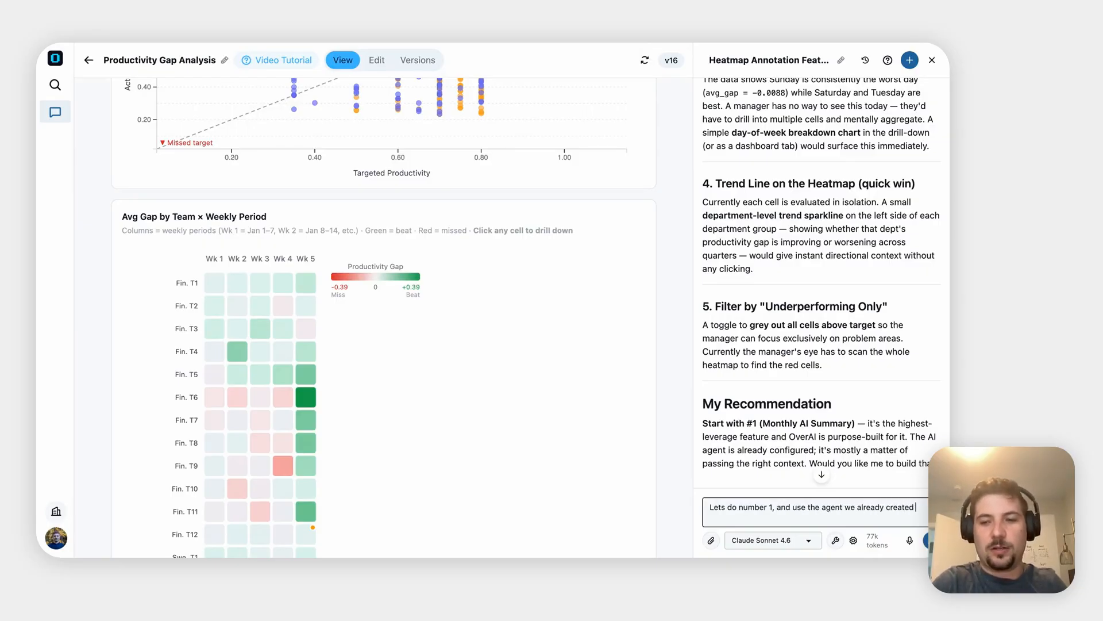
{"action": "type", "text": "to help w"}
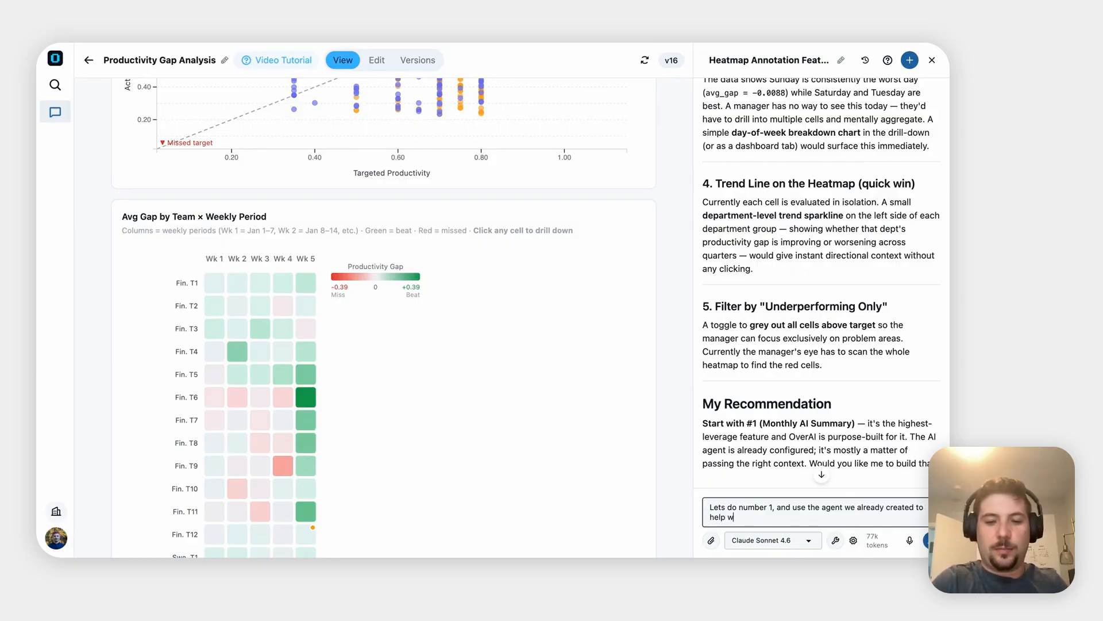
{"action": "type", "text": "rite the summary."}
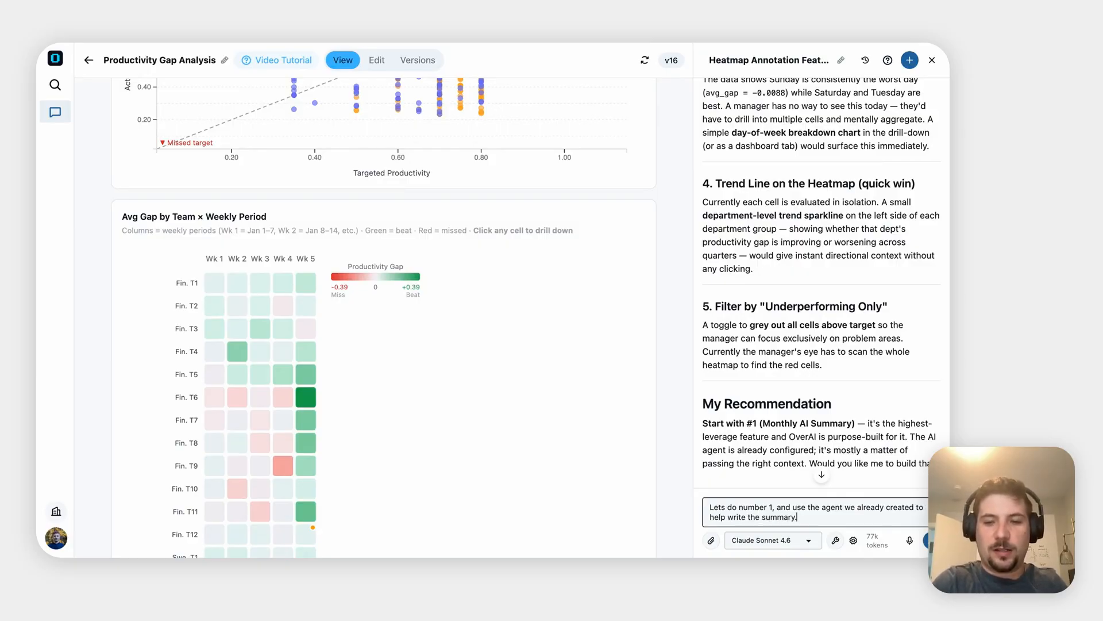
Complete and send the message with "But can we also add an "send email" function so that we can email it to someone of our choice?".
{"action": "type", "text": " But can wea"}
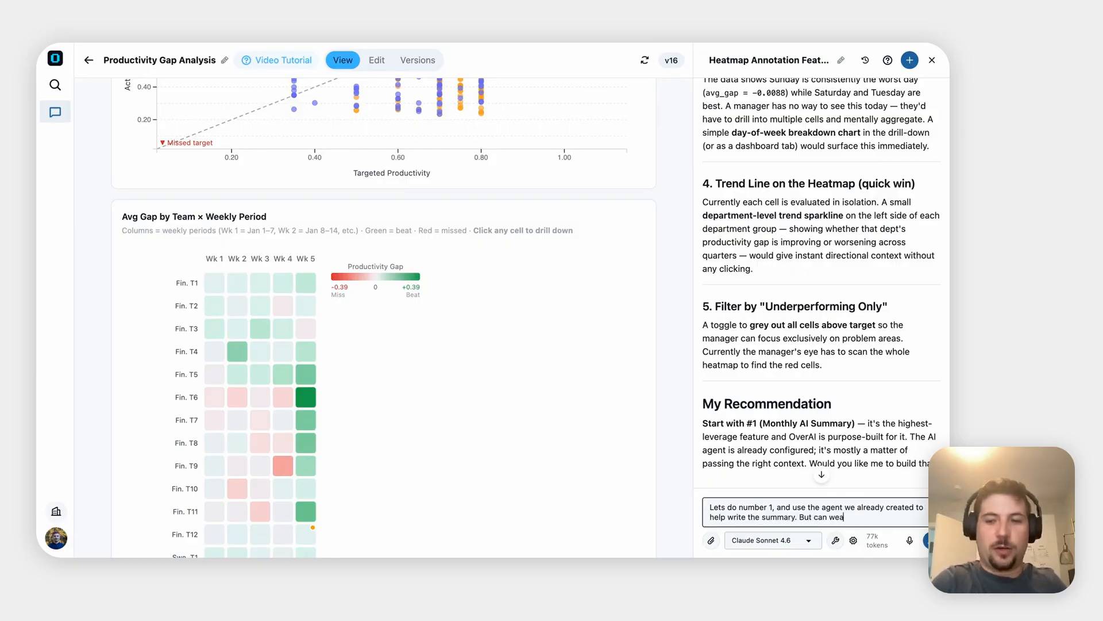
{"action": "key", "text": "BackSpace"}
{"action": "type", "text": "also a"}
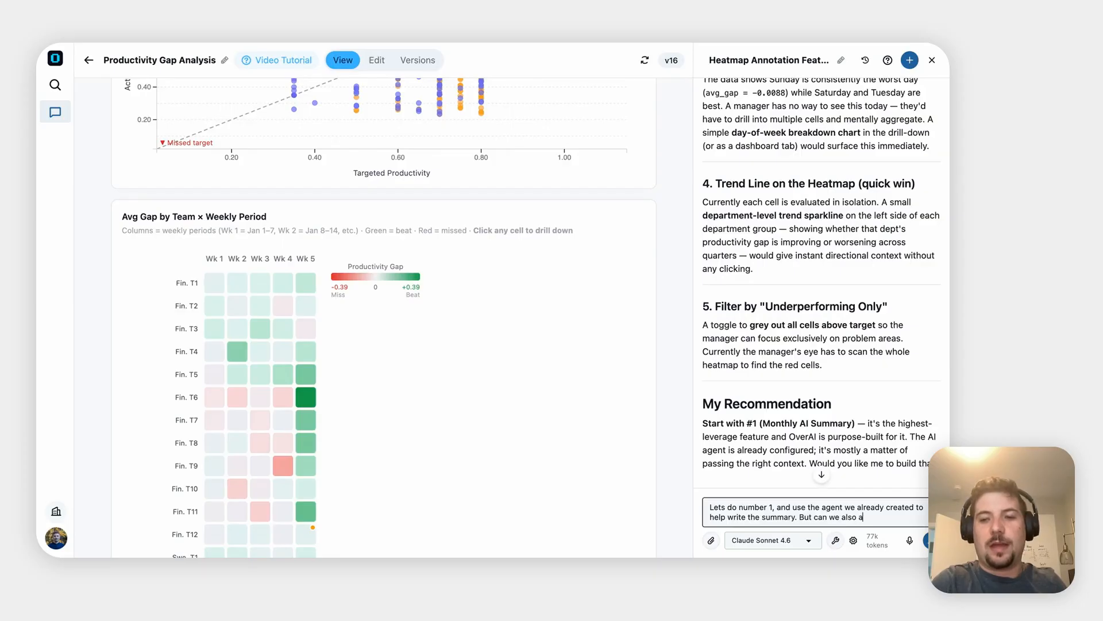
{"action": "type", "text": "dd an"}
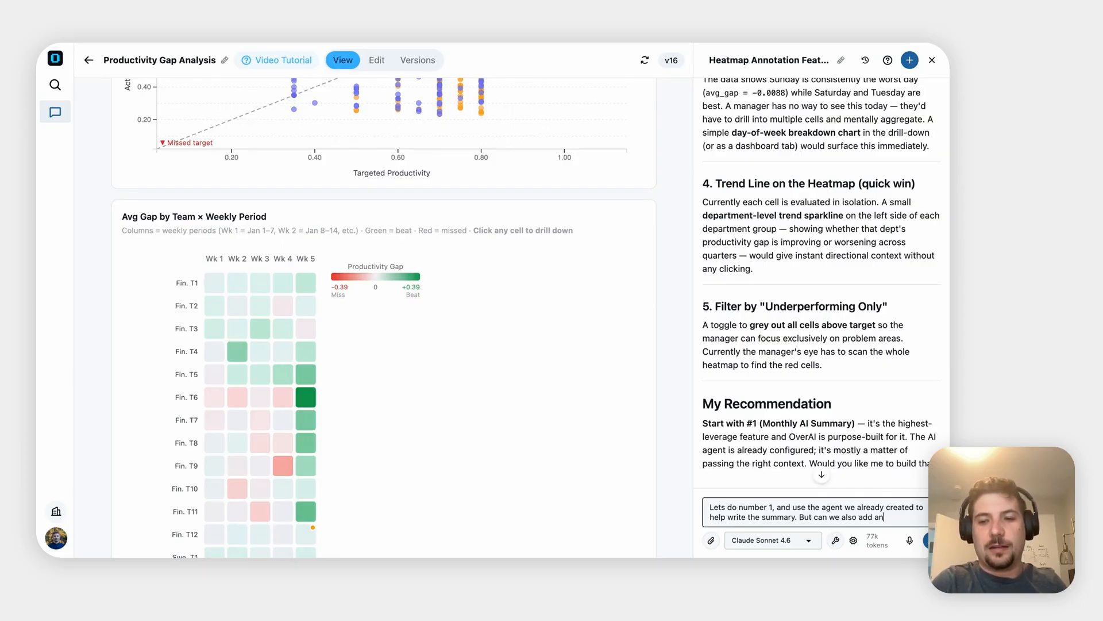
{"action": "type", "text": " \""}
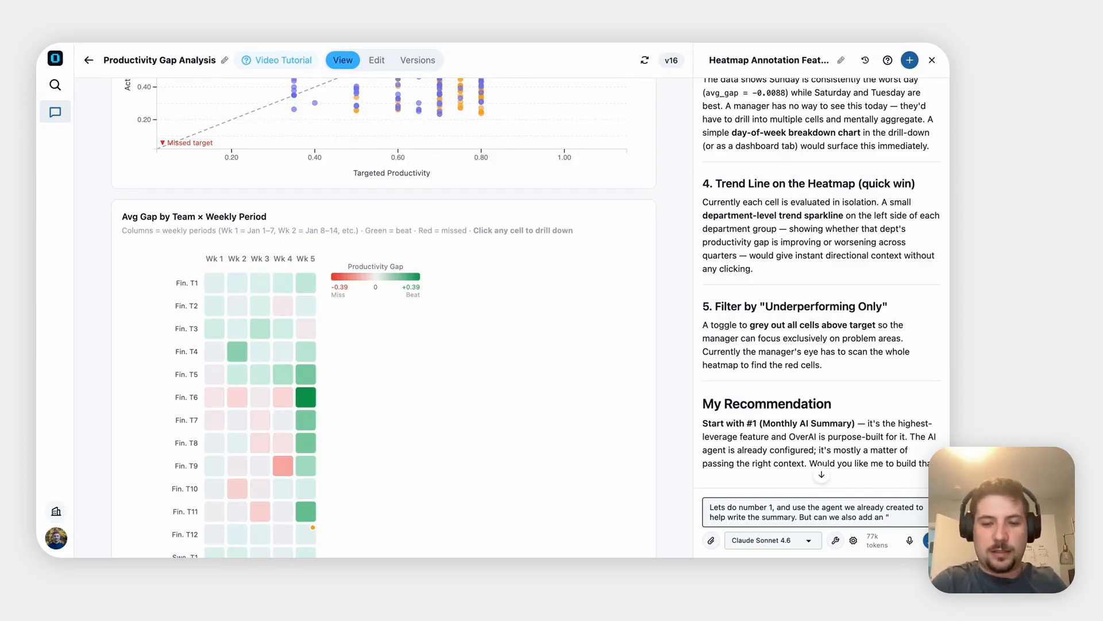
{"action": "type", "text": "send"}
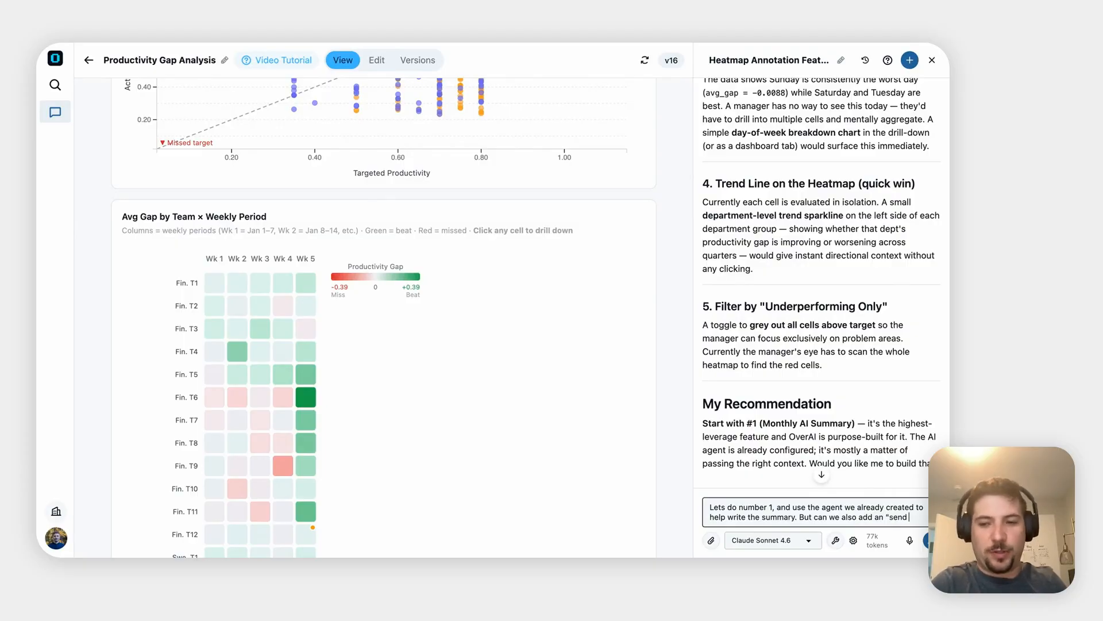
{"action": "type", "text": " email\" function t"}
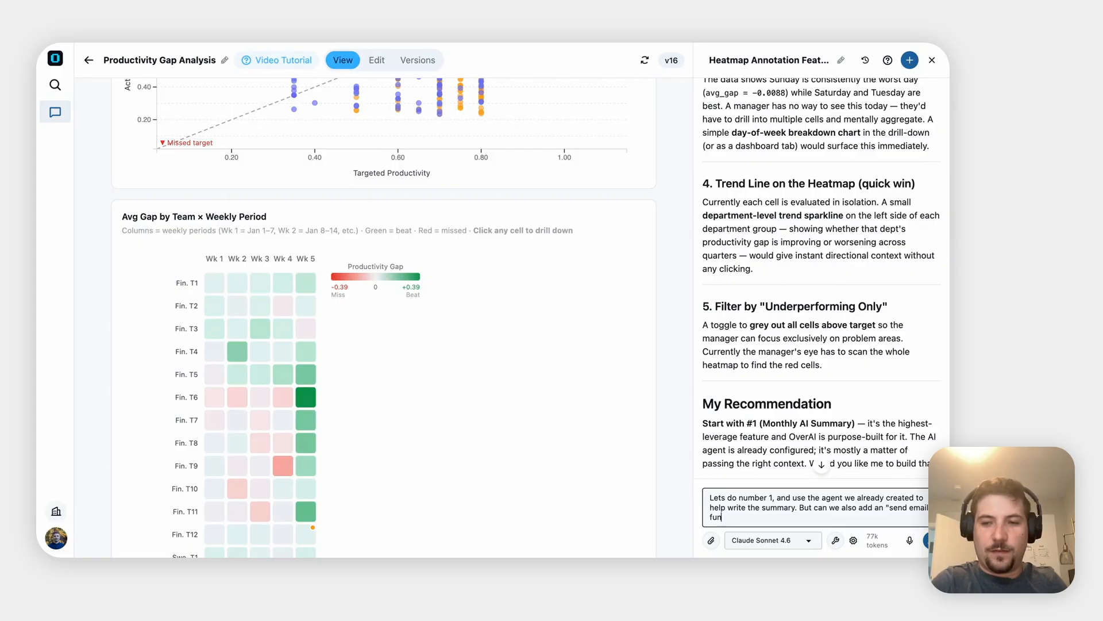
{"action": "key", "text": "BackSpace"}
{"action": "type", "text": "so that we can ema"}
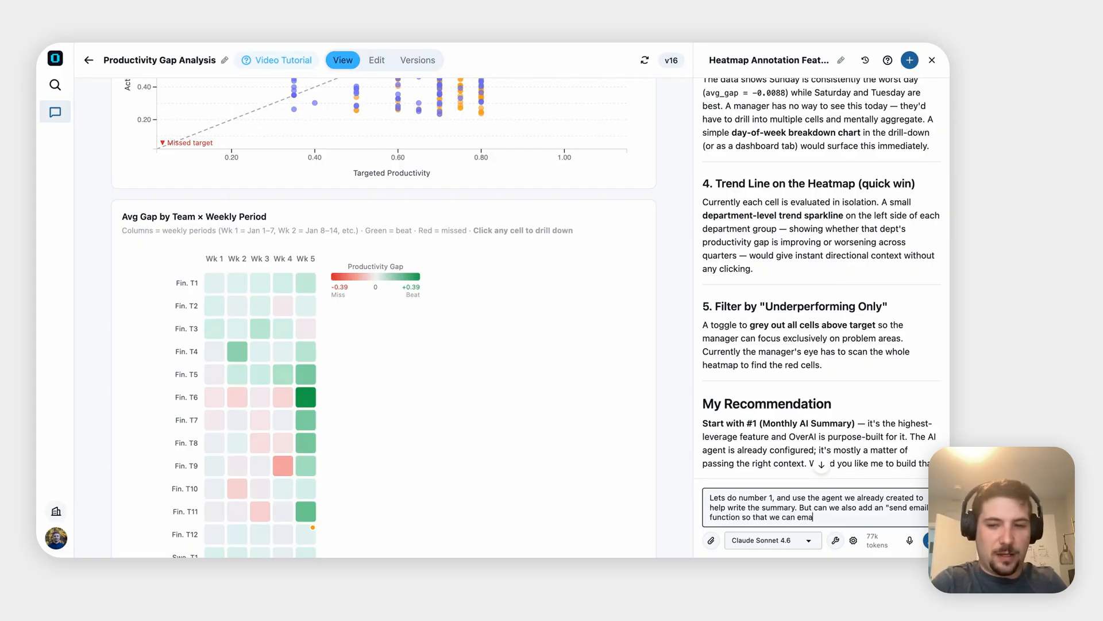
{"action": "type", "text": "il it to so"}
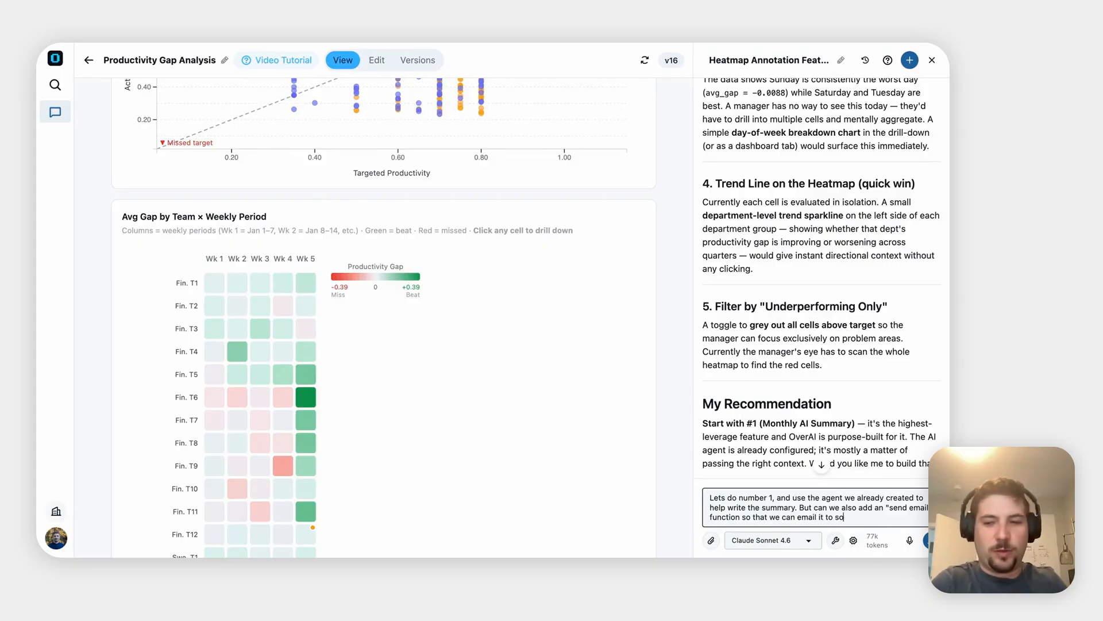
{"action": "type", "text": "meone of our choice?"}
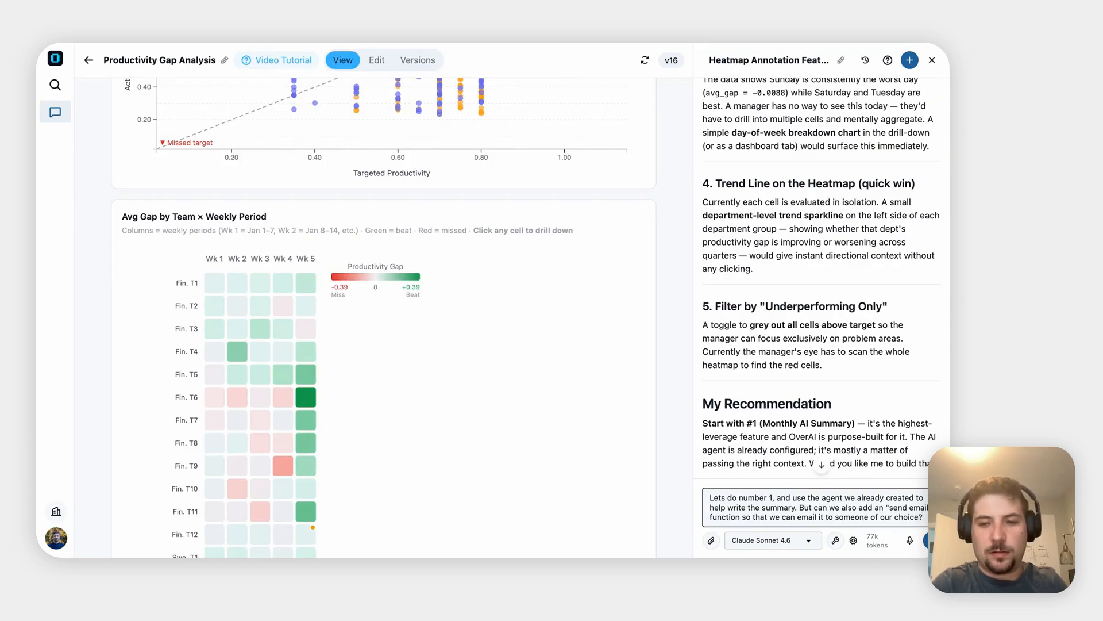
{"action": "key", "text": "Return"}
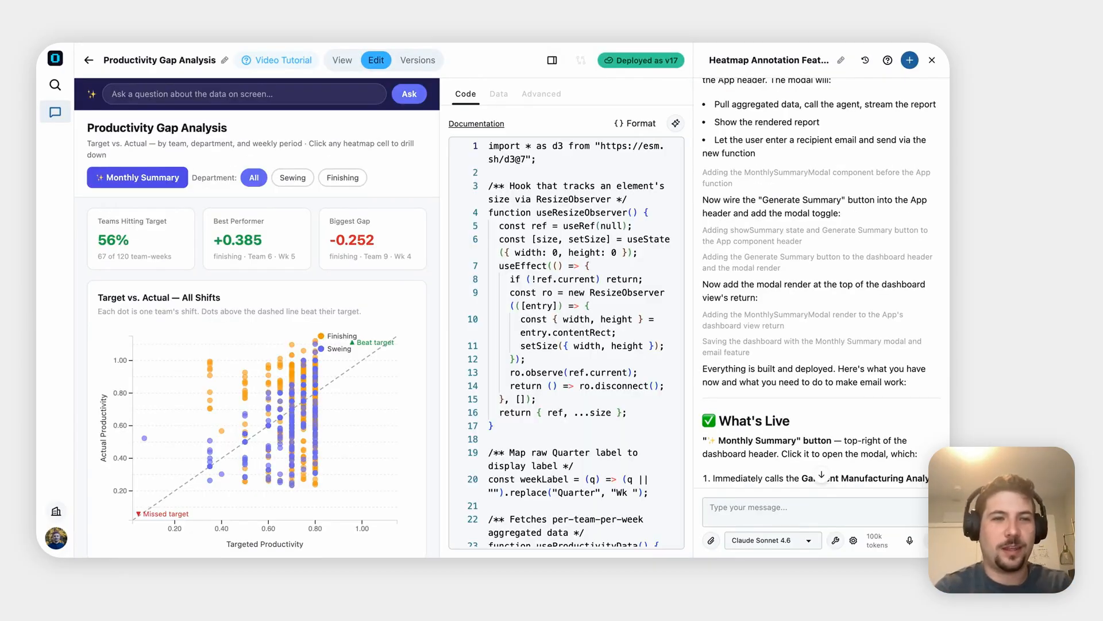
Read the assistant's notes on the Monthly Summary feature and Resend API key setup, and generate the Monthly Summary in the dashboard's View mode.
{"action": "scroll", "coordinate": [822, 287], "scroll_direction": "down", "scroll_amount": 3}
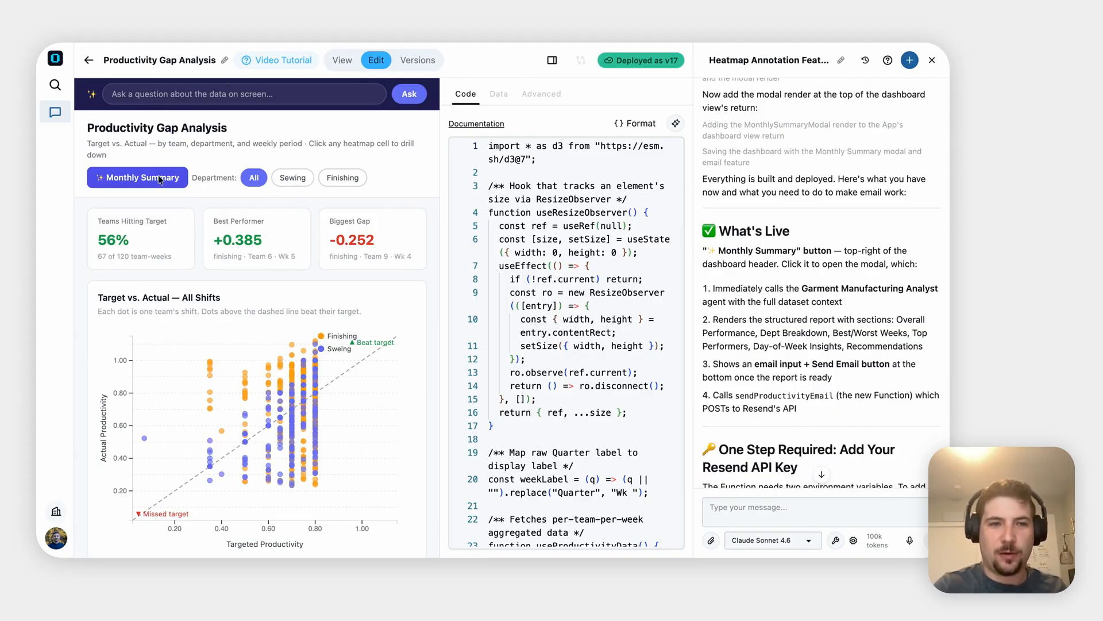
{"action": "left_click", "coordinate": [343, 61]}
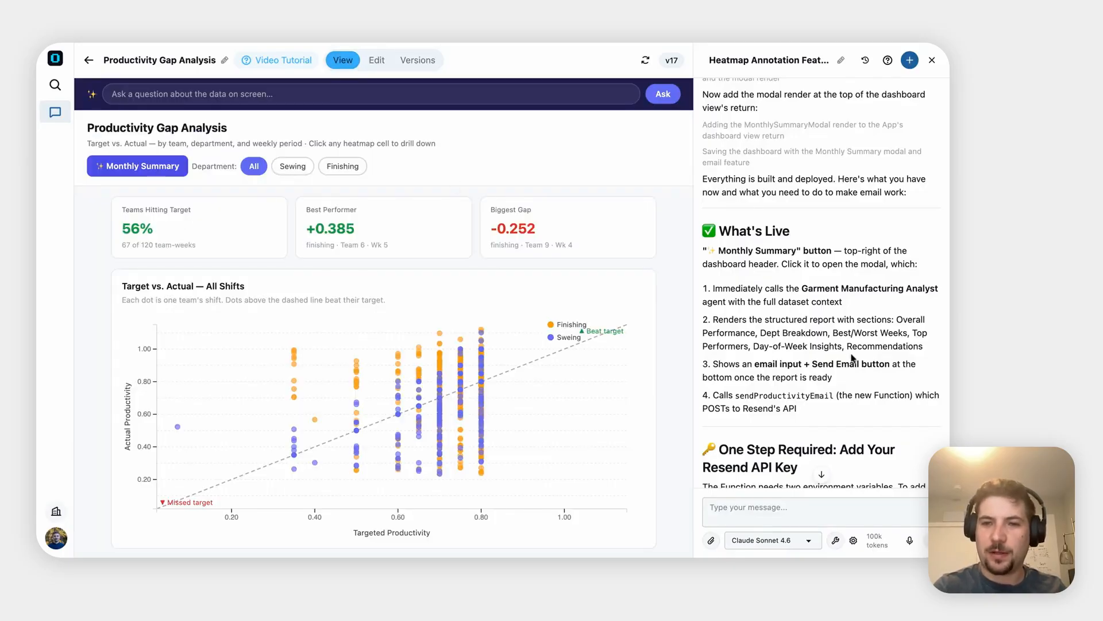
{"action": "scroll", "coordinate": [853, 357], "scroll_direction": "down", "scroll_amount": 2}
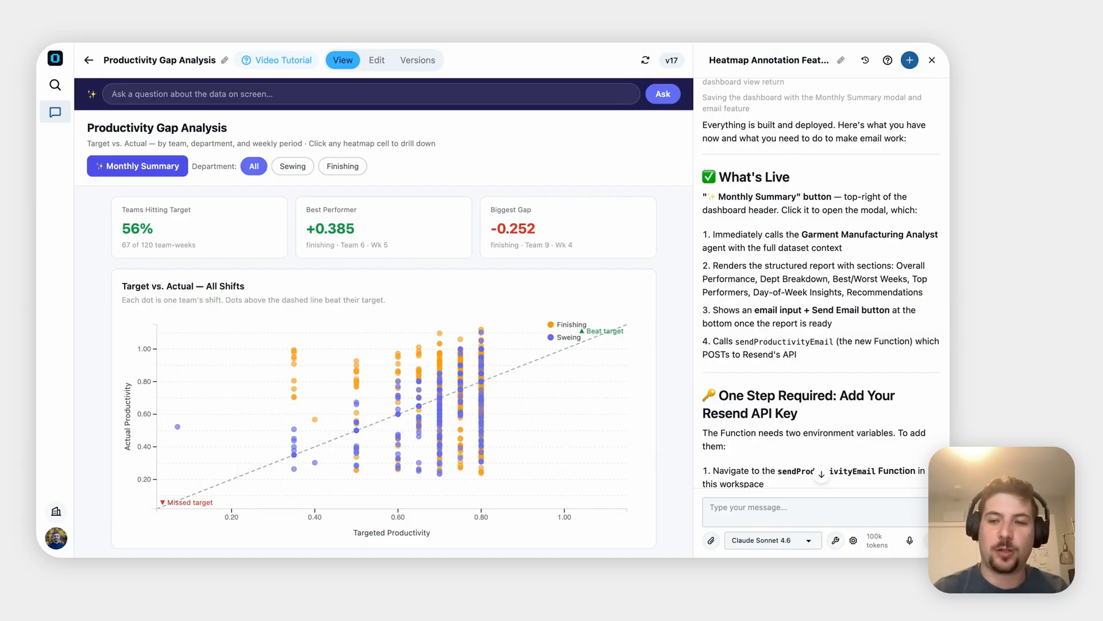
{"action": "scroll", "coordinate": [782, 292], "scroll_direction": "down", "scroll_amount": 3}
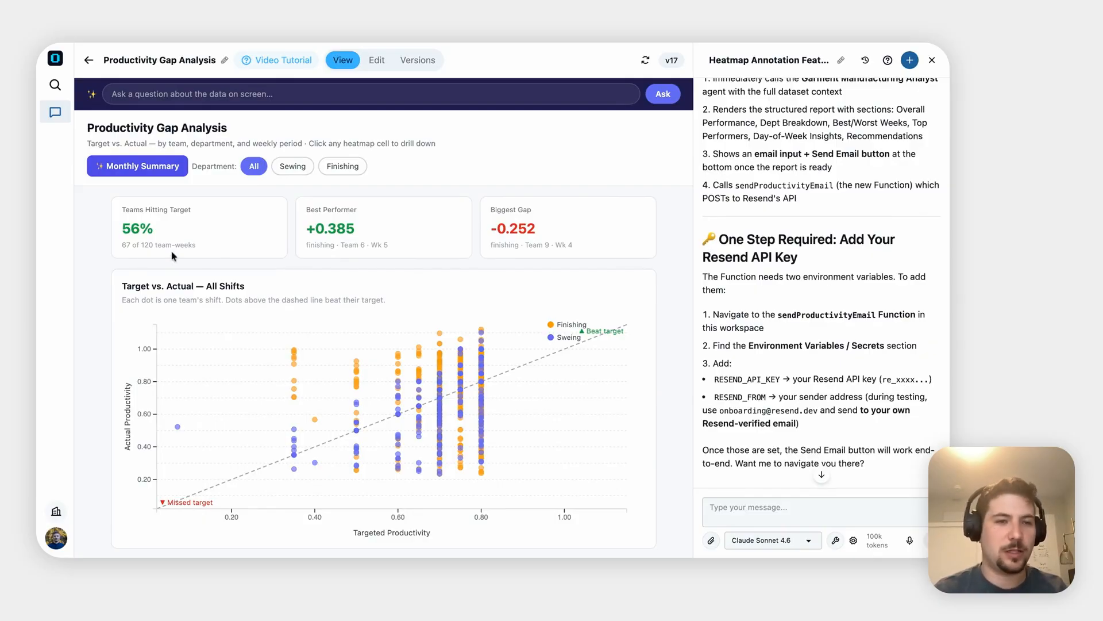
{"action": "left_click", "coordinate": [151, 170]}
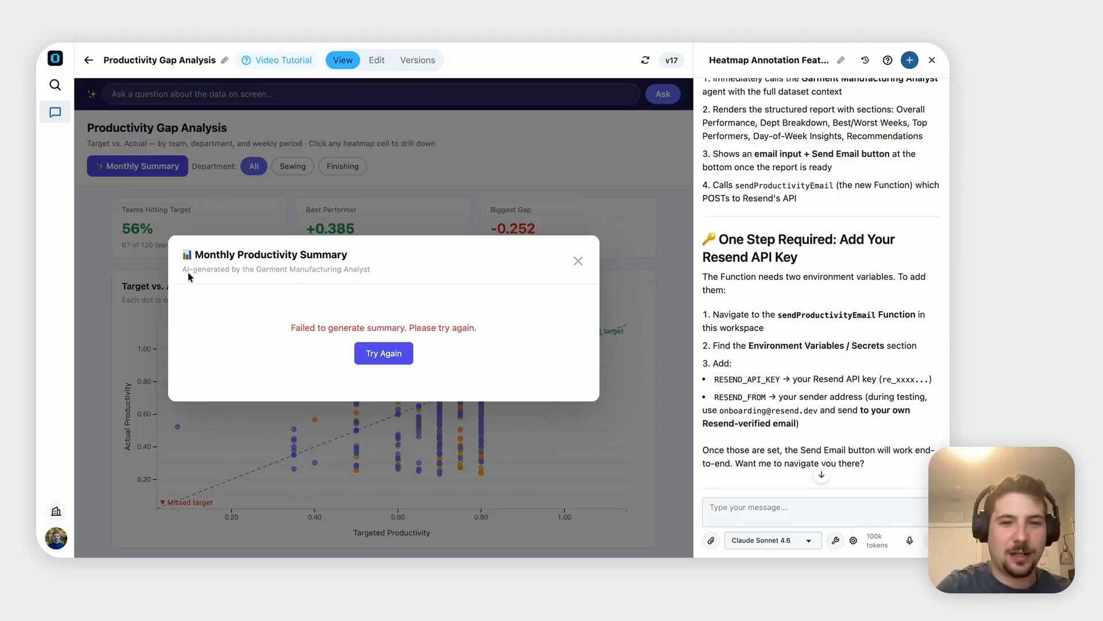
Send the assistant "Monthly summary not working" with the copied screenshot of the summary dialog attached.
{"action": "left_click", "coordinate": [759, 512]}
{"action": "type", "text": "Monthly summart"}
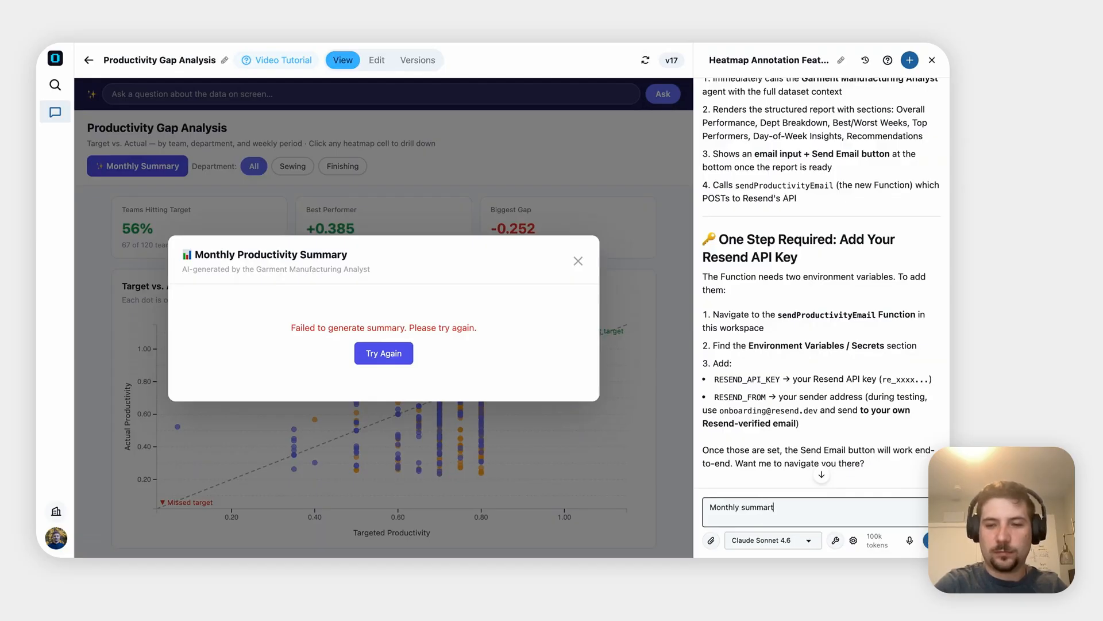
{"action": "key", "text": "BackSpace"}
{"action": "type", "text": "y not working"}
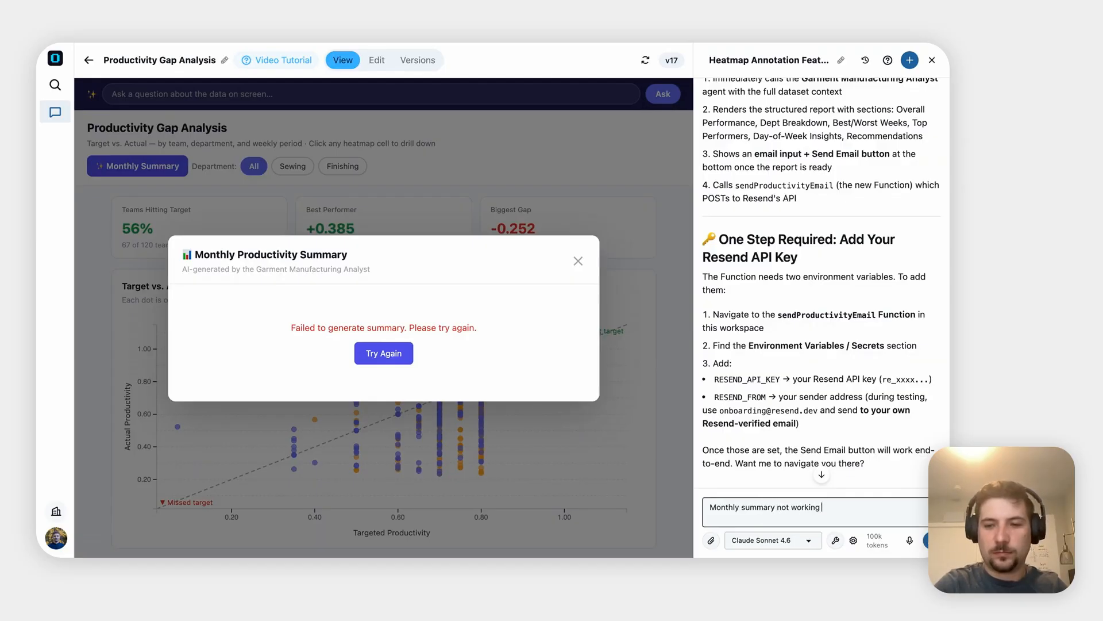
{"action": "key", "text": "super+v"}
{"action": "key", "text": "Return"}
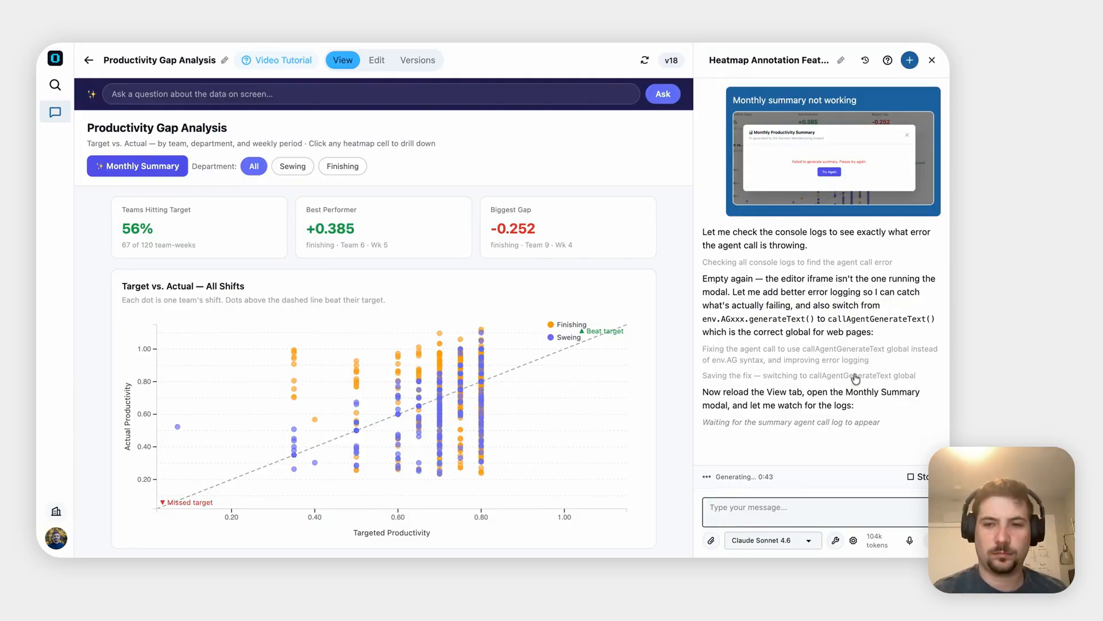
Check the assistant's fix for the agent call and try generating the Monthly Summary again in the dashboard.
{"action": "scroll", "coordinate": [822, 453], "scroll_direction": "down", "scroll_amount": 1}
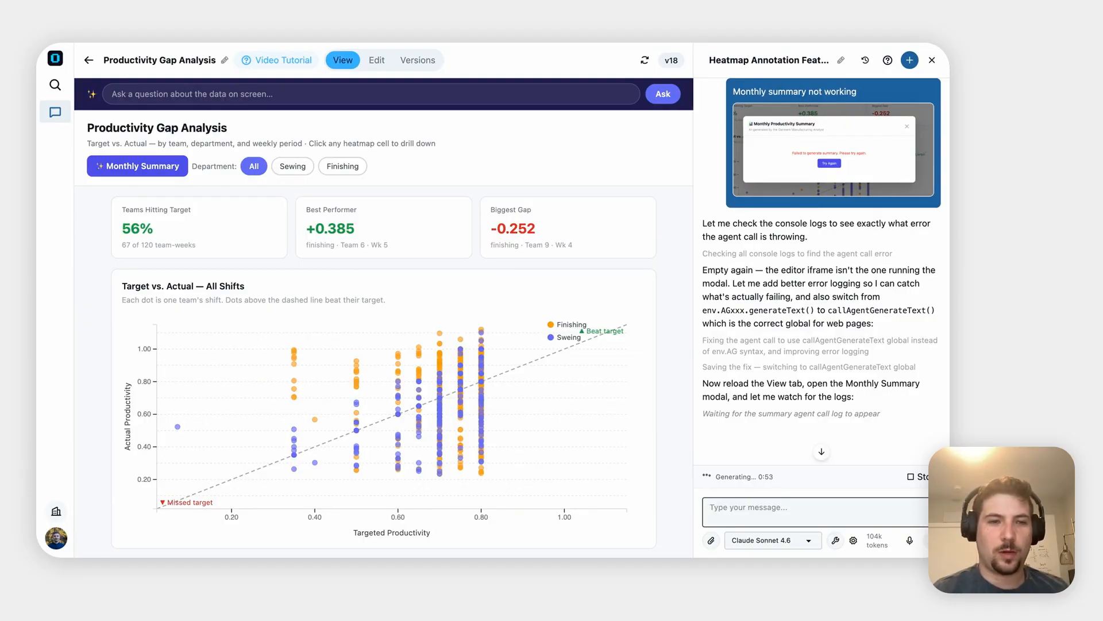
{"action": "left_click", "coordinate": [141, 164]}
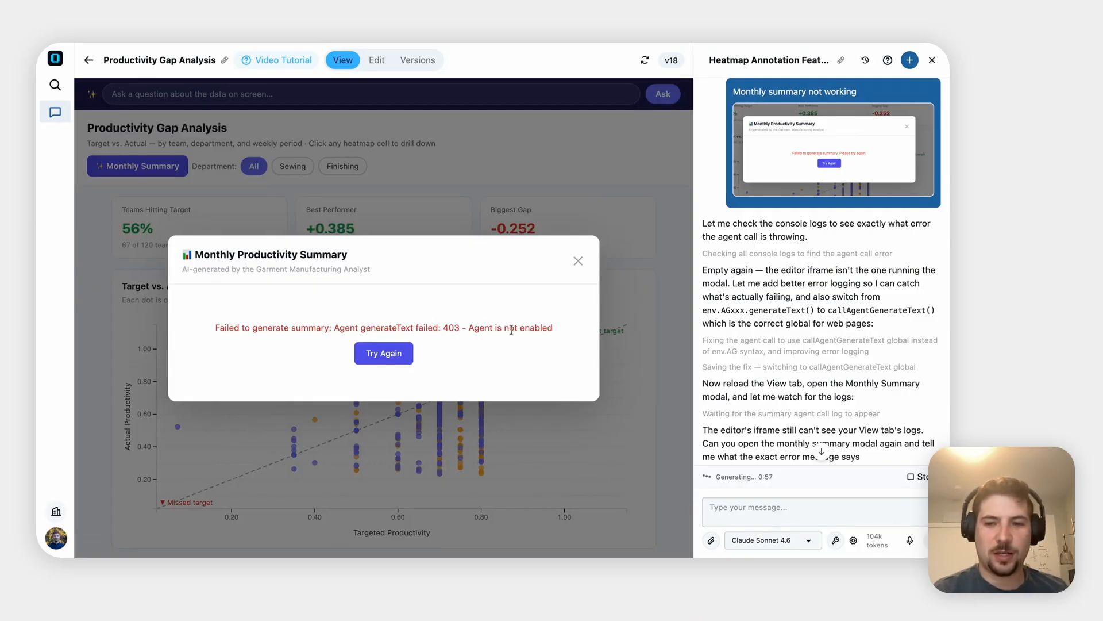
Read the assistant's diagnosis of the failing agent call and its fallback fix, and generate the Monthly Summary again from the dashboard.
{"action": "scroll", "coordinate": [828, 366], "scroll_direction": "down", "scroll_amount": 2}
{"action": "scroll", "coordinate": [828, 366], "scroll_direction": "down", "scroll_amount": 2}
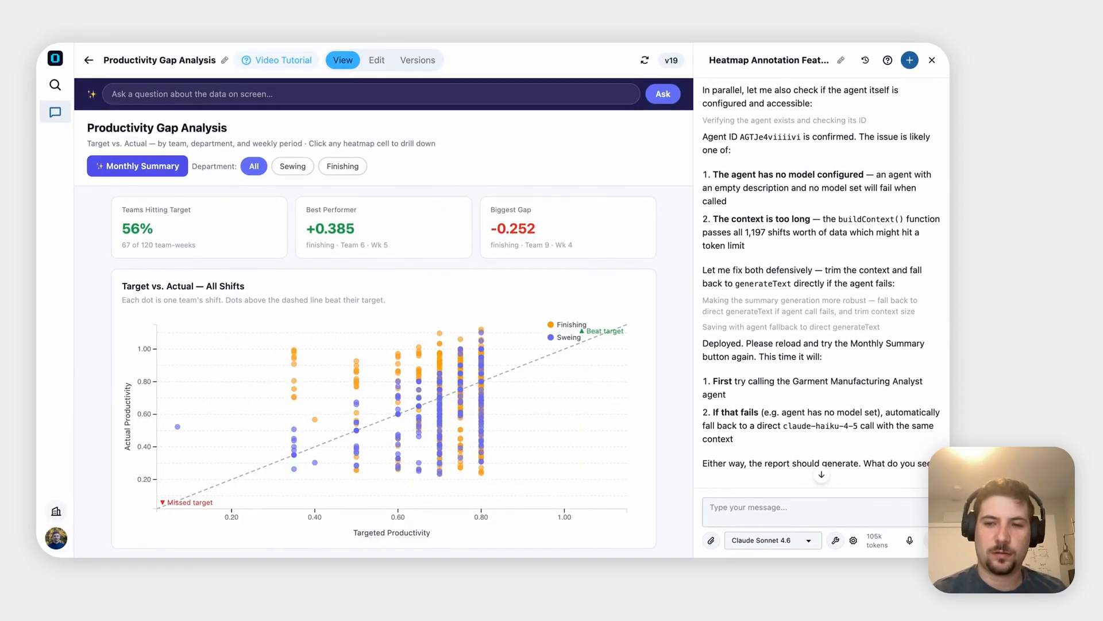
{"action": "left_click", "coordinate": [147, 172]}
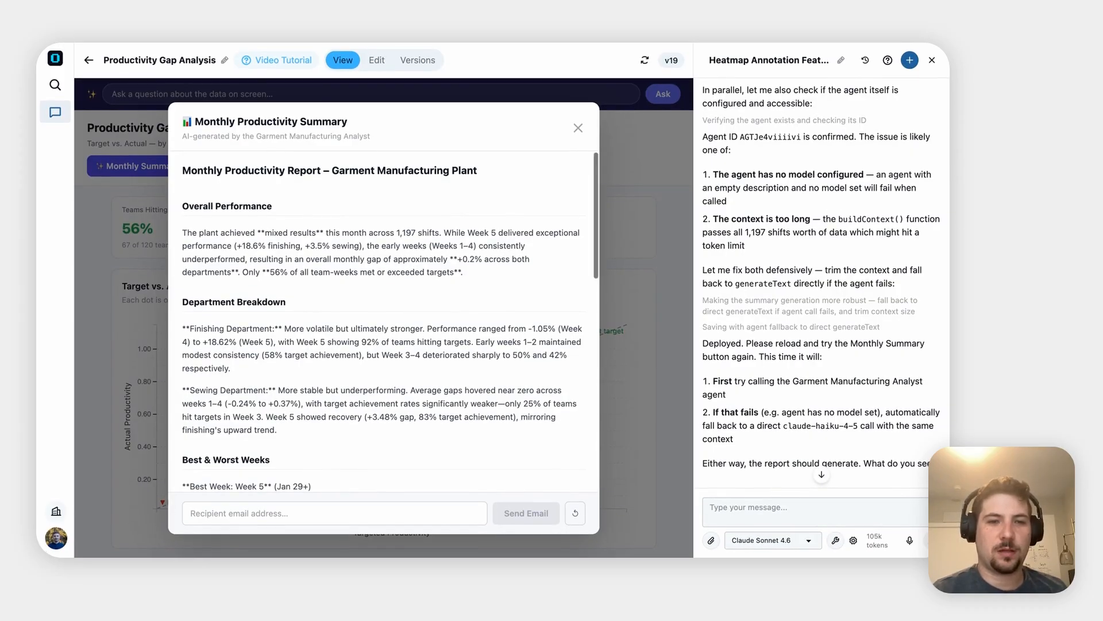
Read through the generated Monthly Productivity Report, from Overall Performance to Recommended Focus Areas, checking its content and formatting.
{"action": "scroll", "coordinate": [384, 322], "scroll_direction": "down", "scroll_amount": 3}
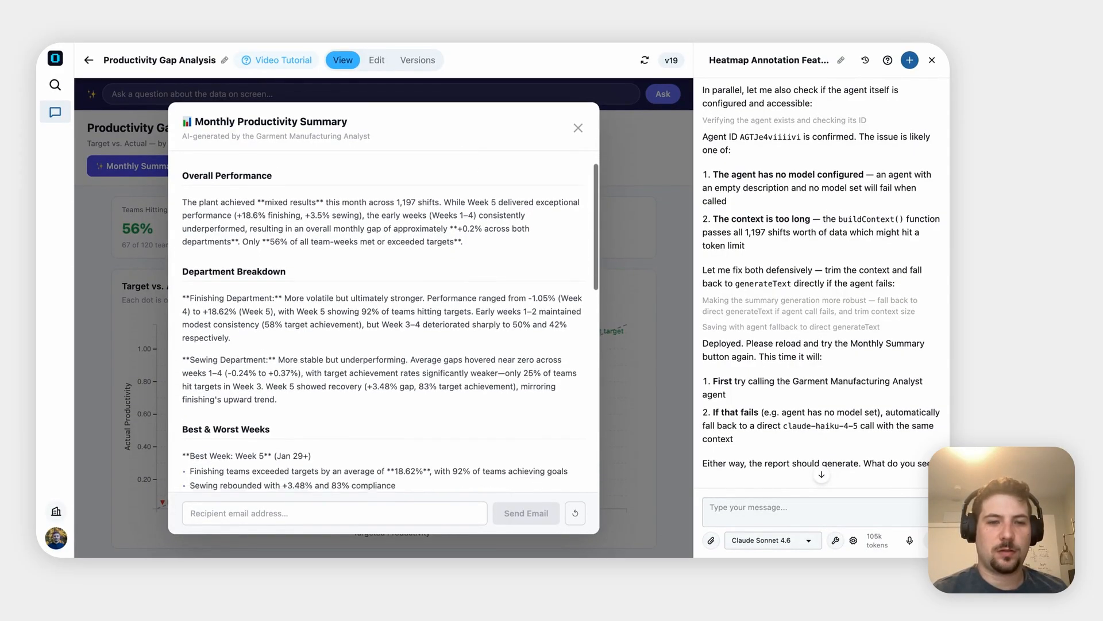
{"action": "scroll", "coordinate": [260, 328], "scroll_direction": "down", "scroll_amount": 10}
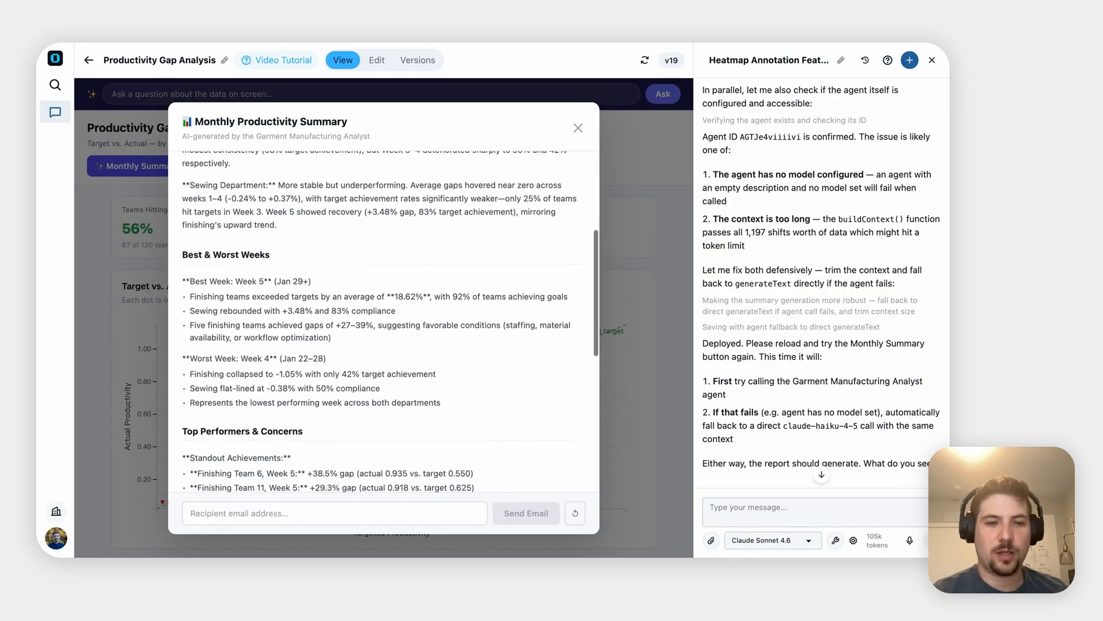
{"action": "scroll", "coordinate": [260, 327], "scroll_direction": "down", "scroll_amount": 3}
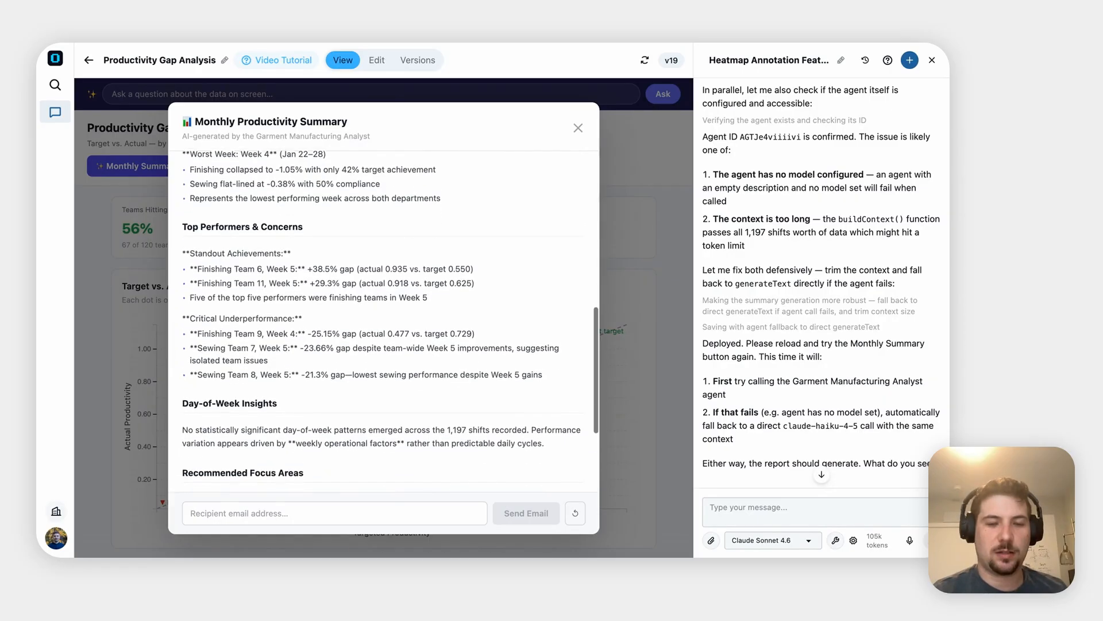
{"action": "scroll", "coordinate": [384, 322], "scroll_direction": "down", "scroll_amount": 2}
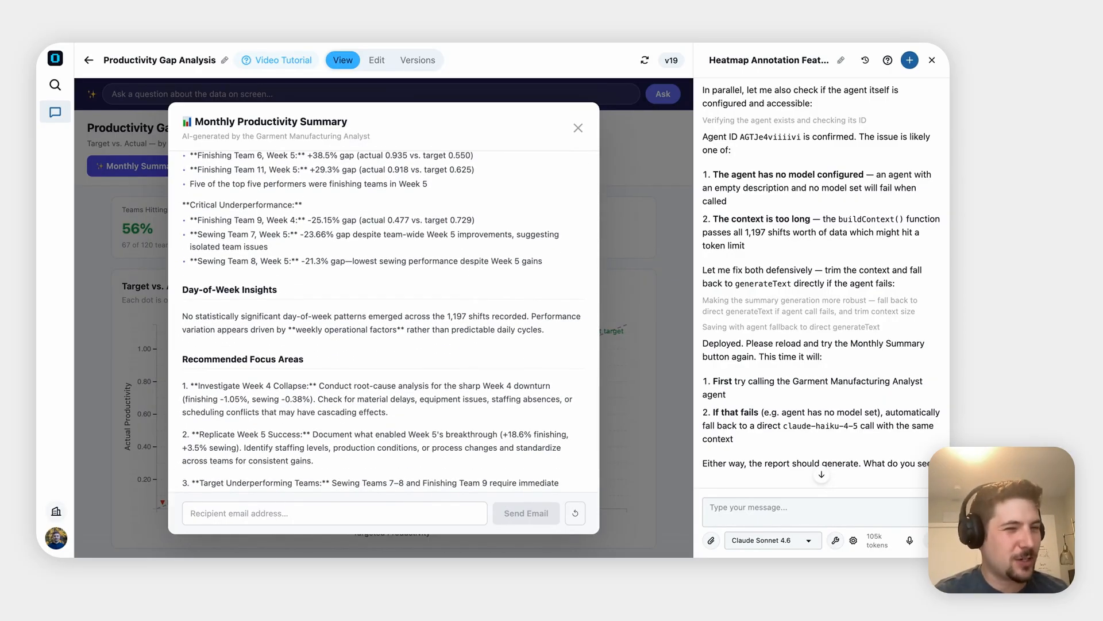
{"action": "scroll", "coordinate": [384, 322], "scroll_direction": "down", "scroll_amount": 2}
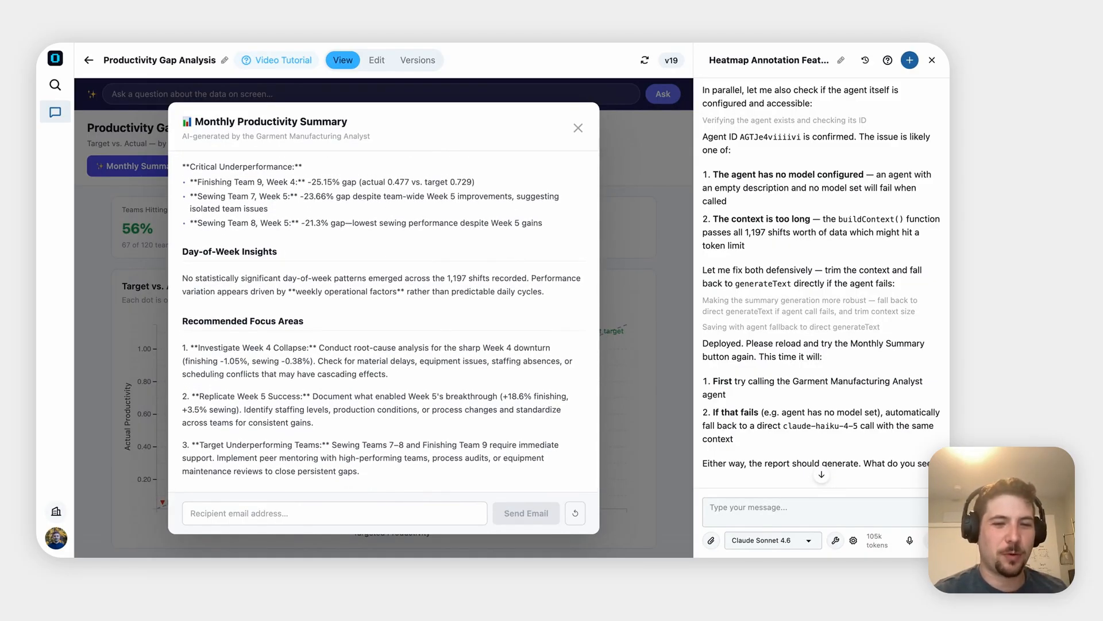
{"action": "scroll", "coordinate": [384, 322], "scroll_direction": "up", "scroll_amount": 5}
{"action": "scroll", "coordinate": [384, 319], "scroll_direction": "up", "scroll_amount": 12}
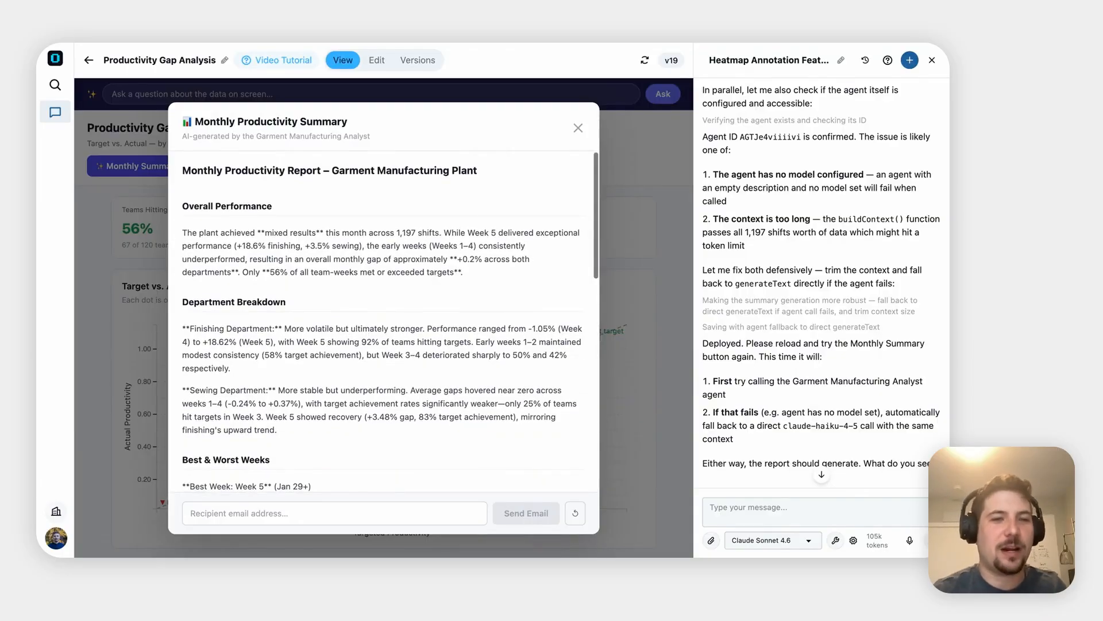
{"action": "scroll", "coordinate": [384, 321], "scroll_direction": "down", "scroll_amount": 15}
Ask the assistant to add a note at the top of the modal showing which agent or model it uses, preferring the built agent where possible.
{"action": "left_click", "coordinate": [826, 518]}
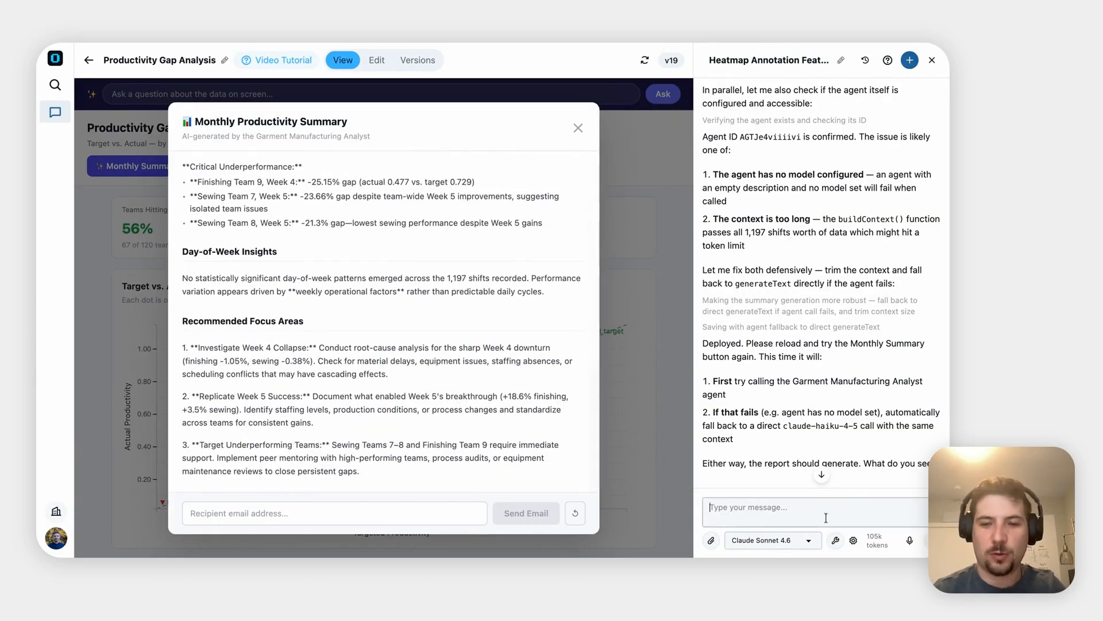
{"action": "type", "text": "Can you add a note at the top of the"}
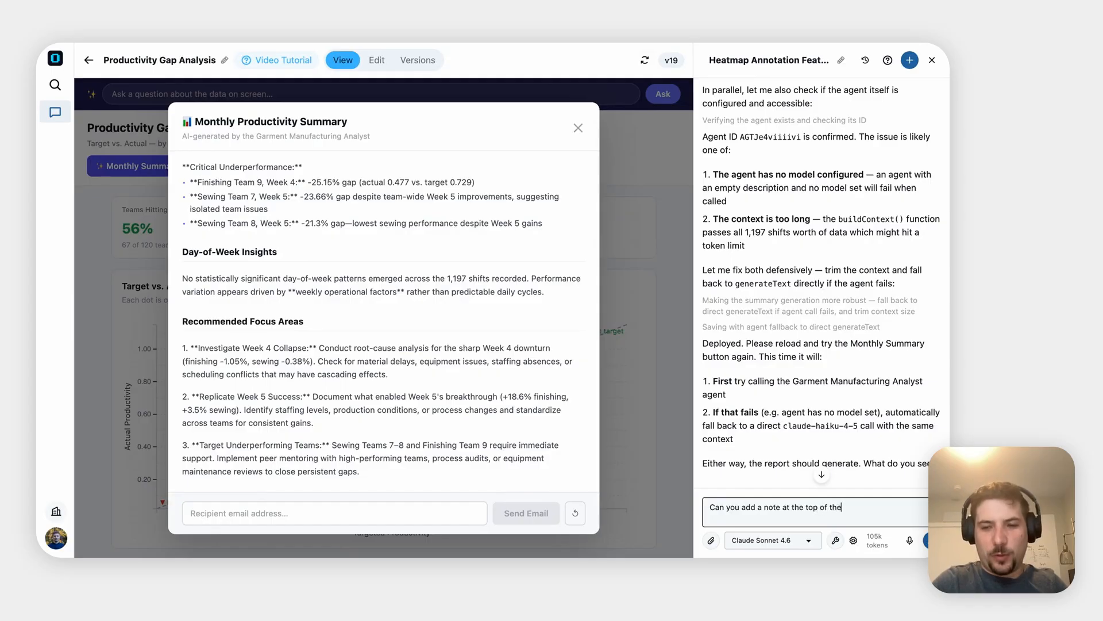
{"action": "type", "text": " modal to show which agent or model it usedd"}
{"action": "key", "text": "BackSpace"}
{"action": "key", "text": "BackSpace"}
{"action": "type", "text": "s? Id like to use the agent we buil"}
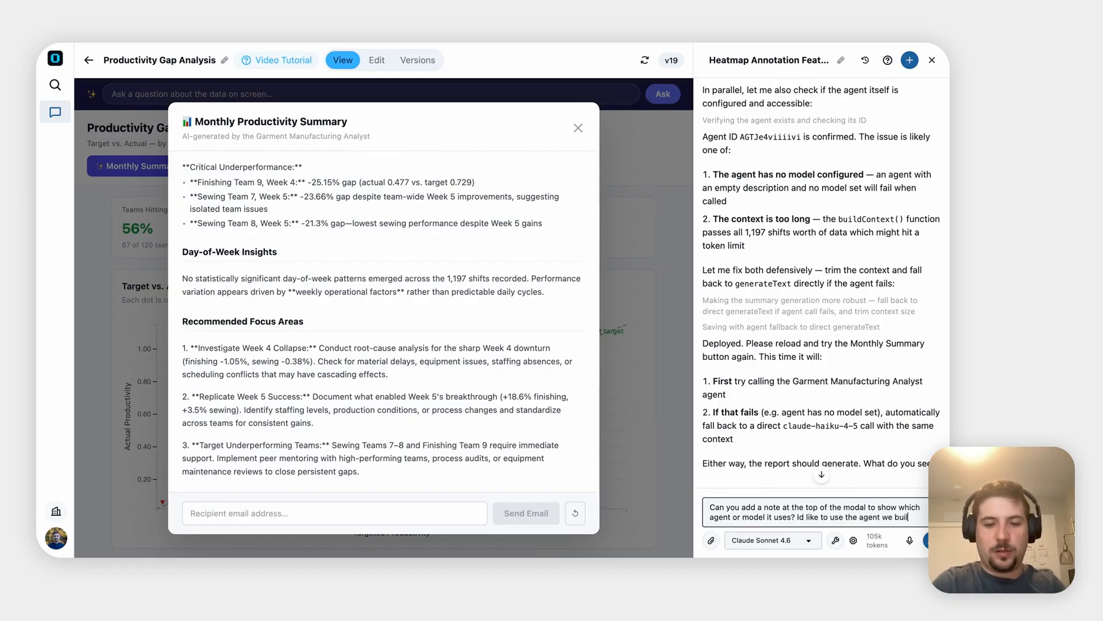
{"action": "type", "text": "t whe"}
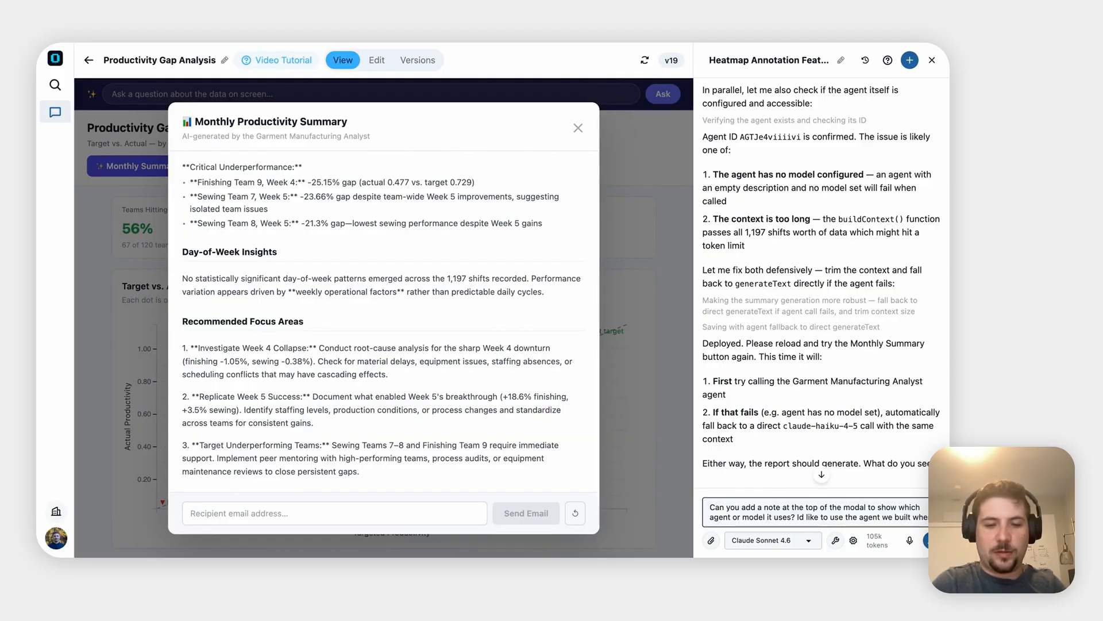
{"action": "type", "text": "re possible"}
{"action": "key", "text": "Return"}
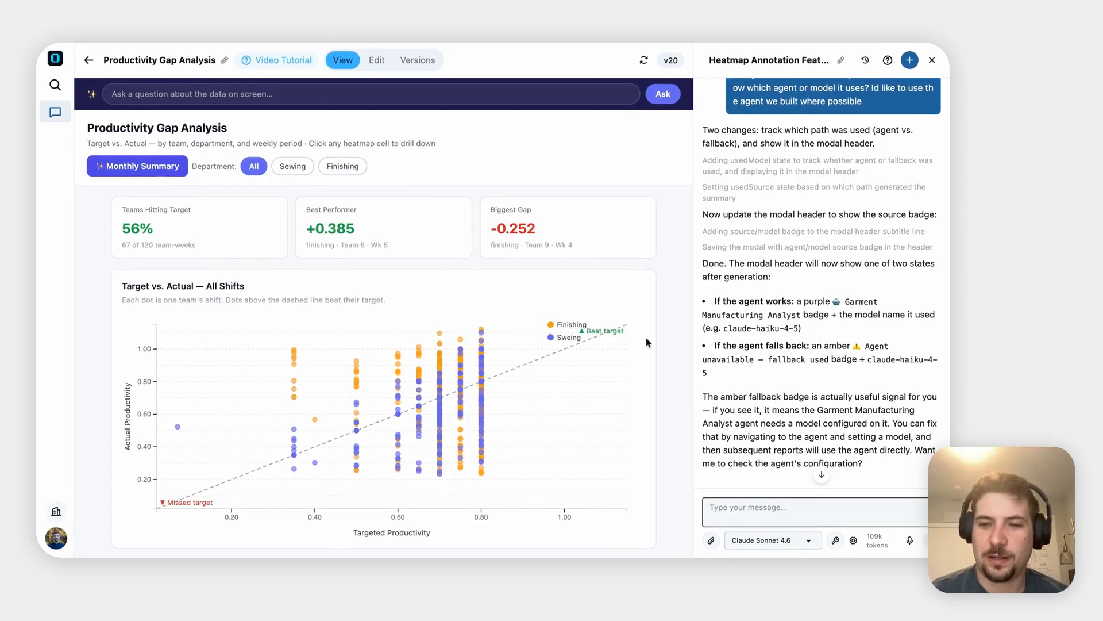
Generate the Monthly Summary in the updated dashboard to check the agent or model note in the modal header.
{"action": "left_click", "coordinate": [171, 168]}
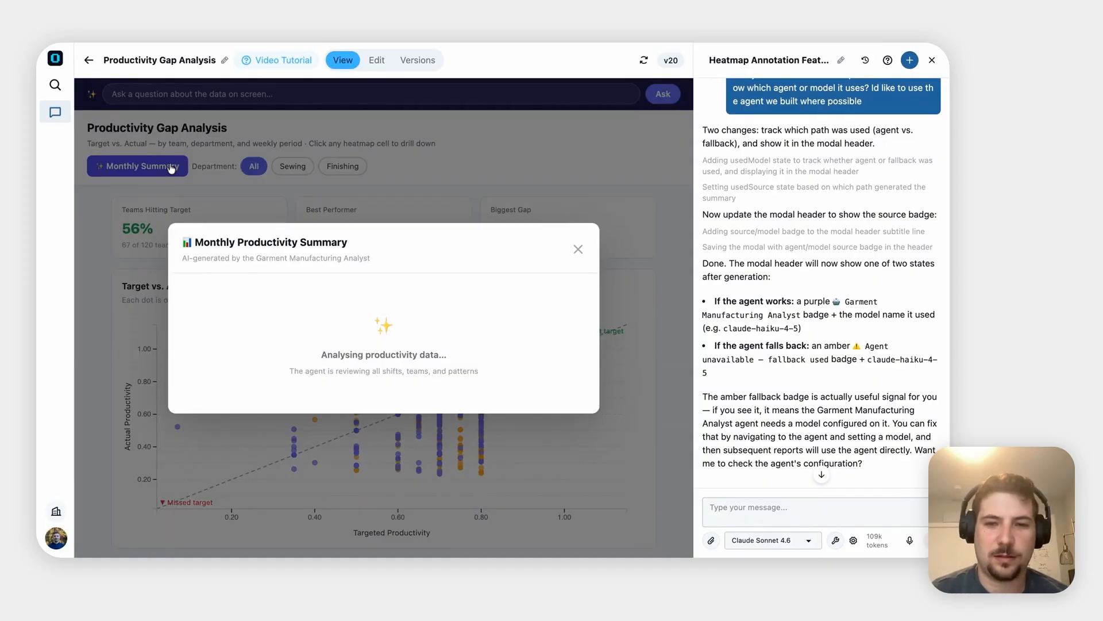